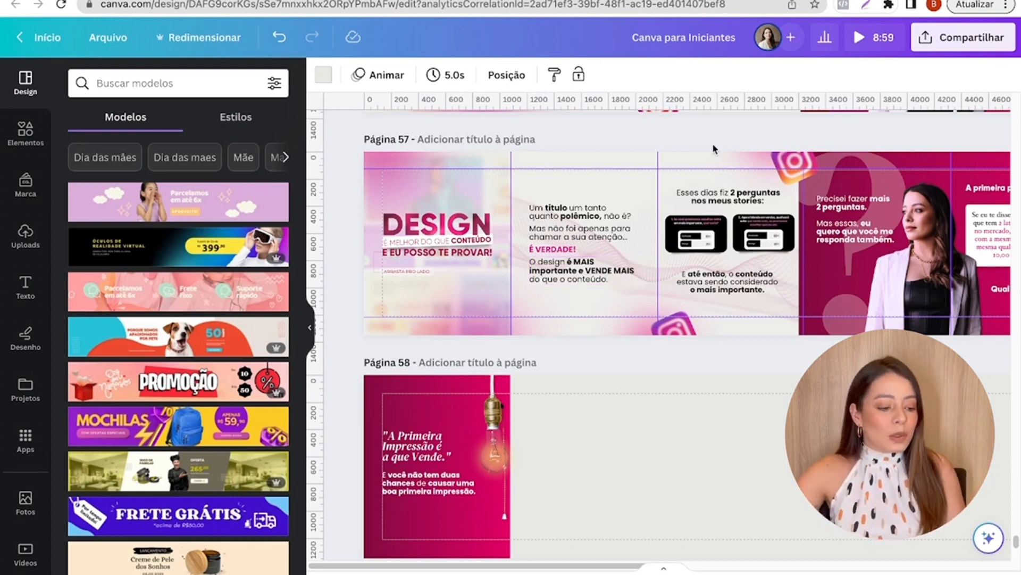
scroll(710, 157, "down", 5)
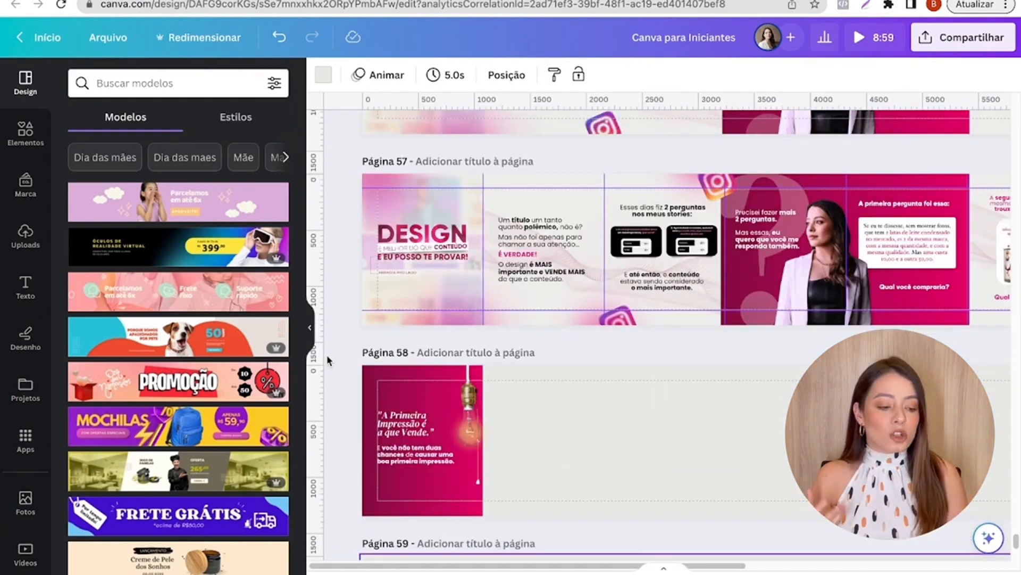
scroll(529, 227, "down", 4)
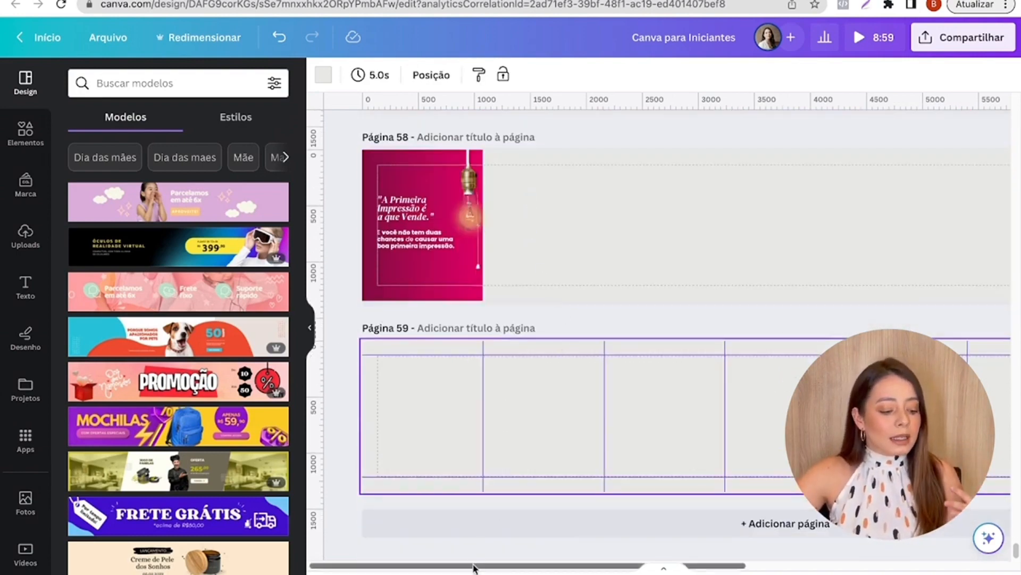
mouse_move(472, 565)
left_mouse_down()
mouse_move(665, 568)
mouse_move(468, 568)
left_mouse_up()
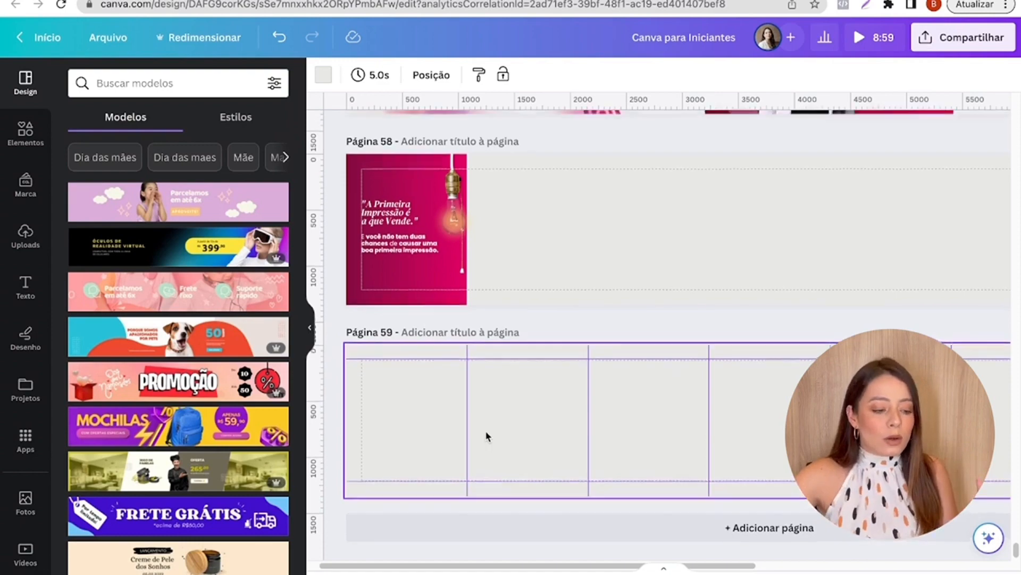
scroll(485, 435, "up", 4)
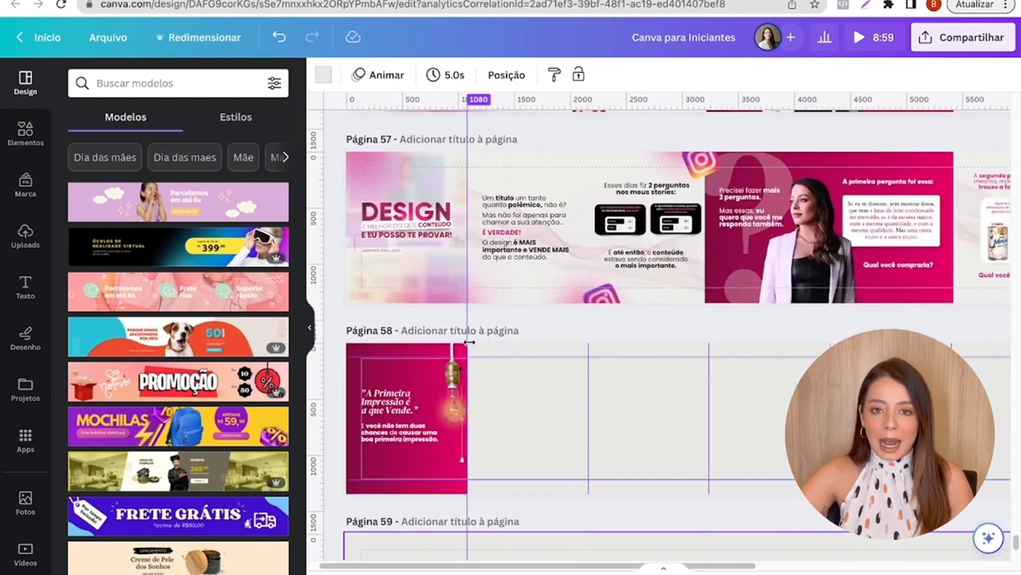
scroll(469, 342, "down", 4)
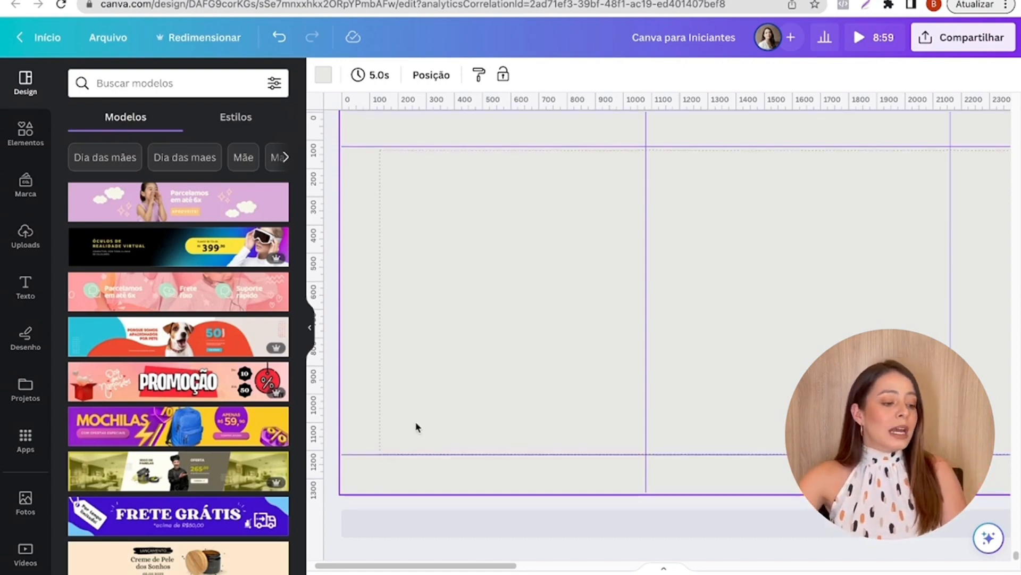
- Copy the three blurred background screenshots from the first slide of page 57 to the first slide of page 59
scroll(415, 426, "up", 10)
scroll(532, 329, "up", 3)
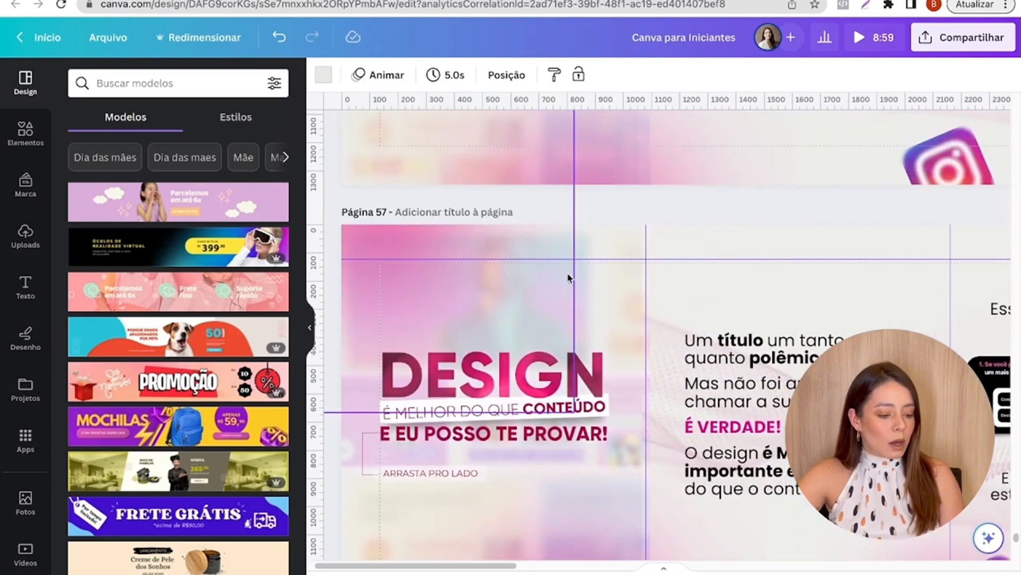
left_click(619, 274)
scroll(620, 308, "down", 3)
left_click(619, 302, "shift")
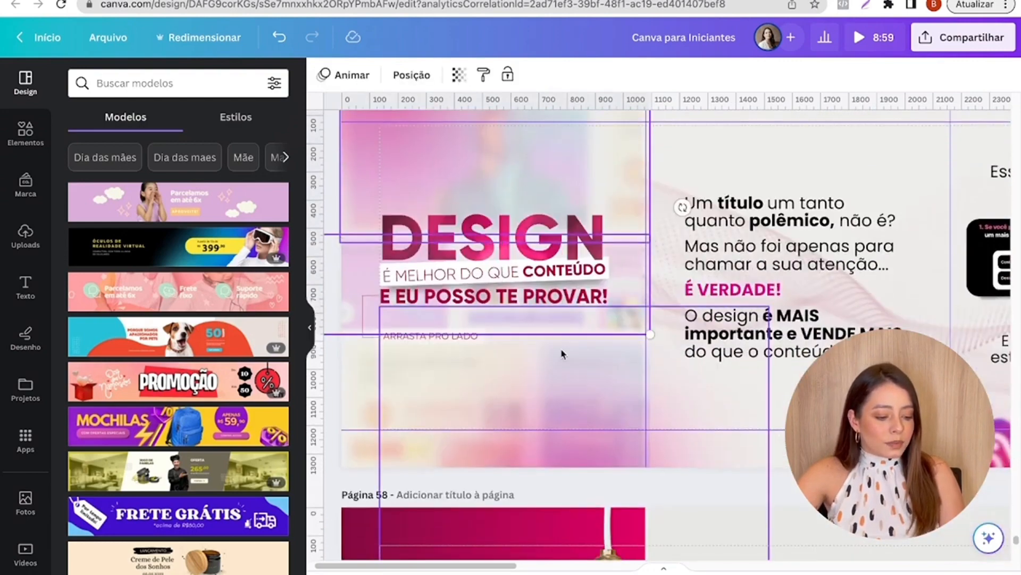
left_click(365, 393, "shift")
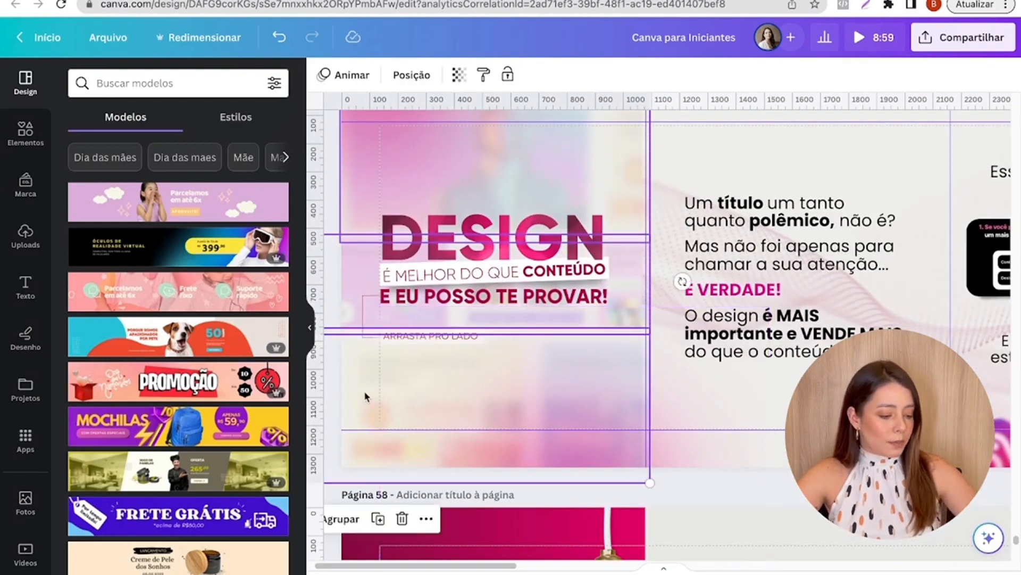
scroll(365, 396, "down", 10)
key("ctrl+v")
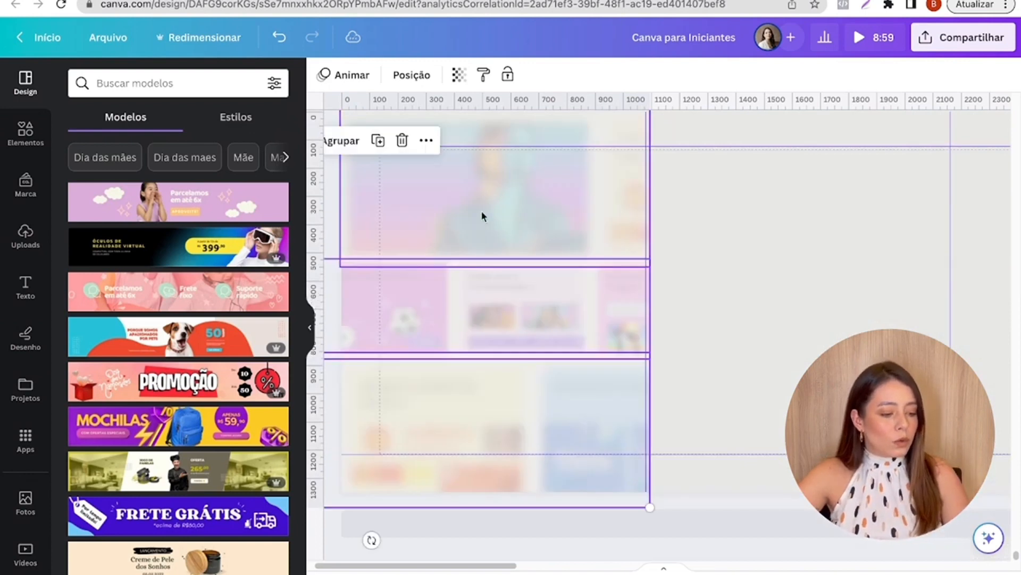
- Set the transparency of the three pasted screenshots on page 59 to 100
left_click(459, 75)
left_click_drag(354, 131, 454, 139)
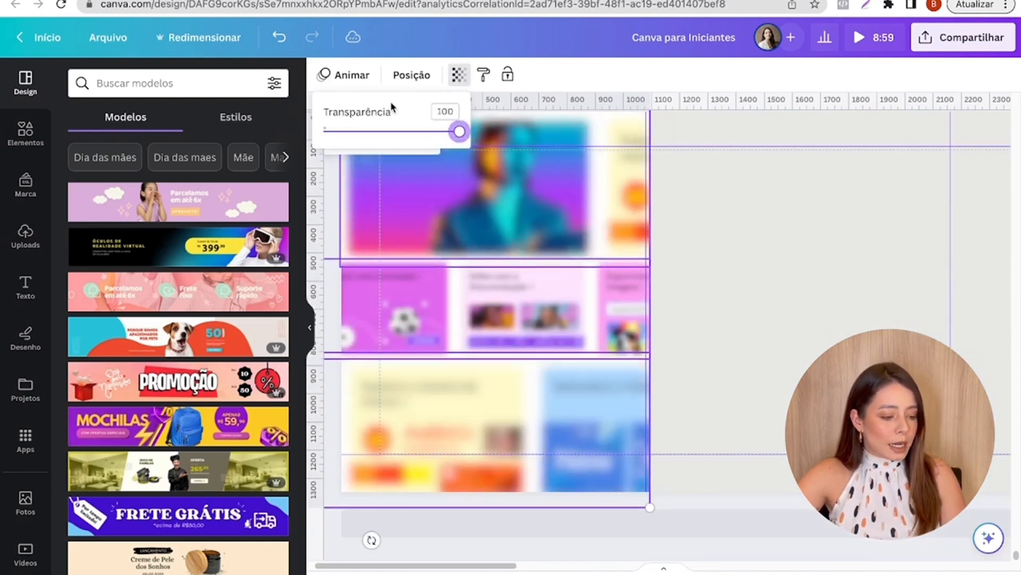
left_click(719, 187)
- Remove the Desfoque blur from each of the three screenshots on page 59 and shift the top one slightly
left_click(352, 125)
left_click(343, 75)
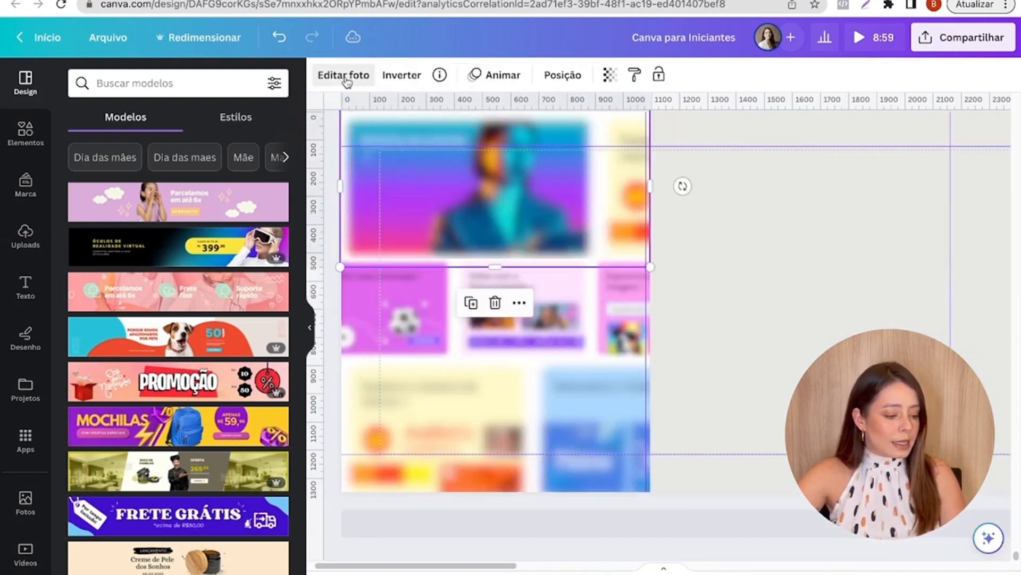
left_click(243, 439)
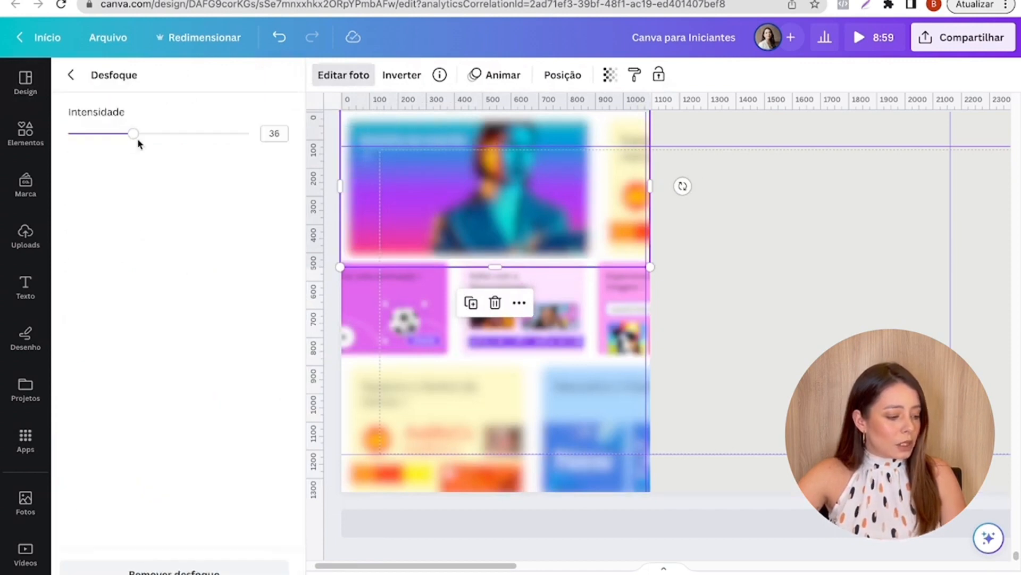
left_click(461, 283)
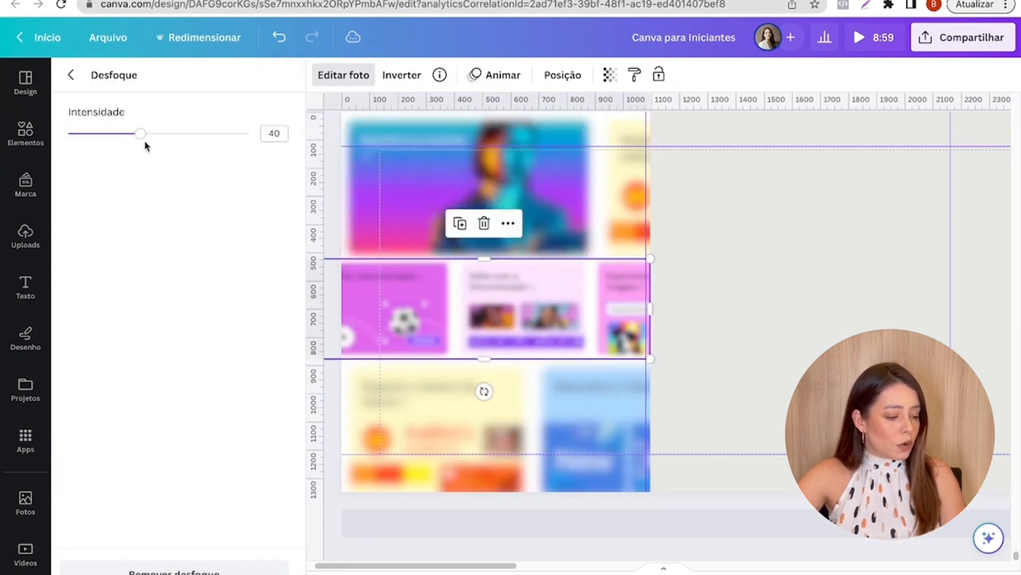
left_click_drag(141, 134, 4, 130)
left_click(499, 427)
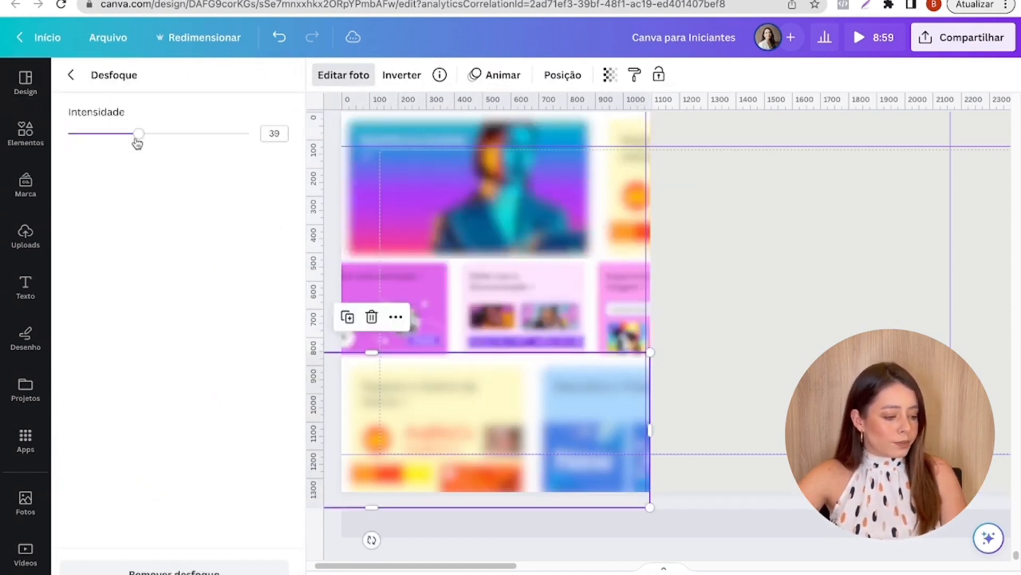
left_click_drag(137, 133, 69, 133)
left_click(892, 263)
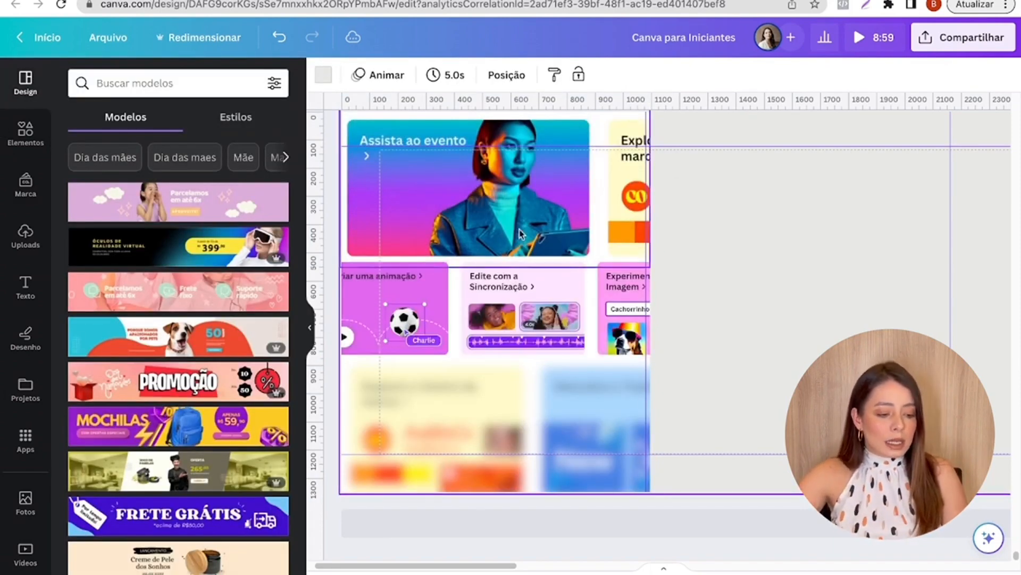
mouse_move(515, 219)
left_mouse_down()
mouse_move(811, 278)
mouse_move(515, 223)
left_mouse_up()
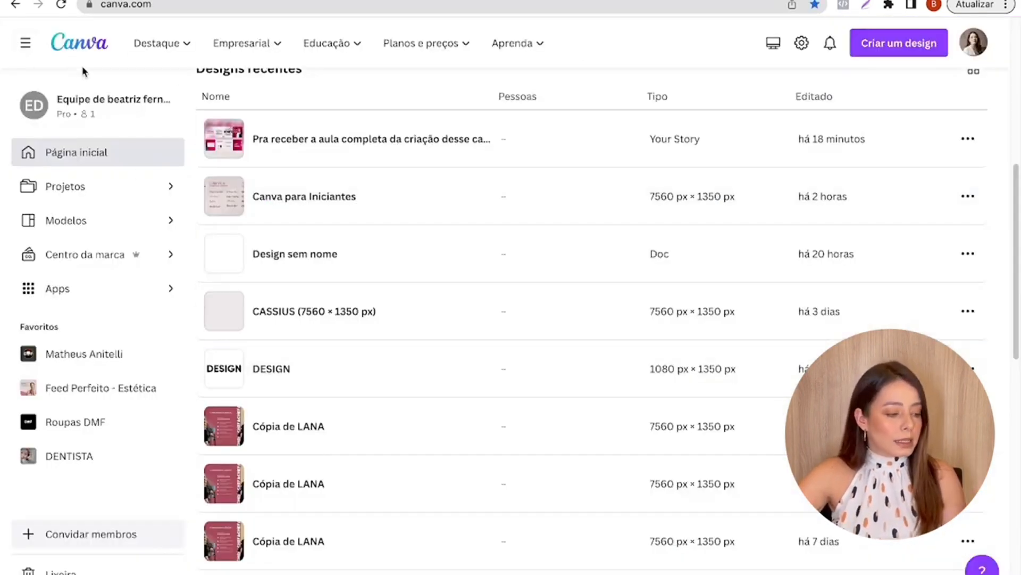
- Examine the Canva home page, from the creation banner and suggested formats to the recent designs list
scroll(62, 78, "up", 2)
scroll(62, 78, "up", 7)
scroll(450, 244, "down", 7)
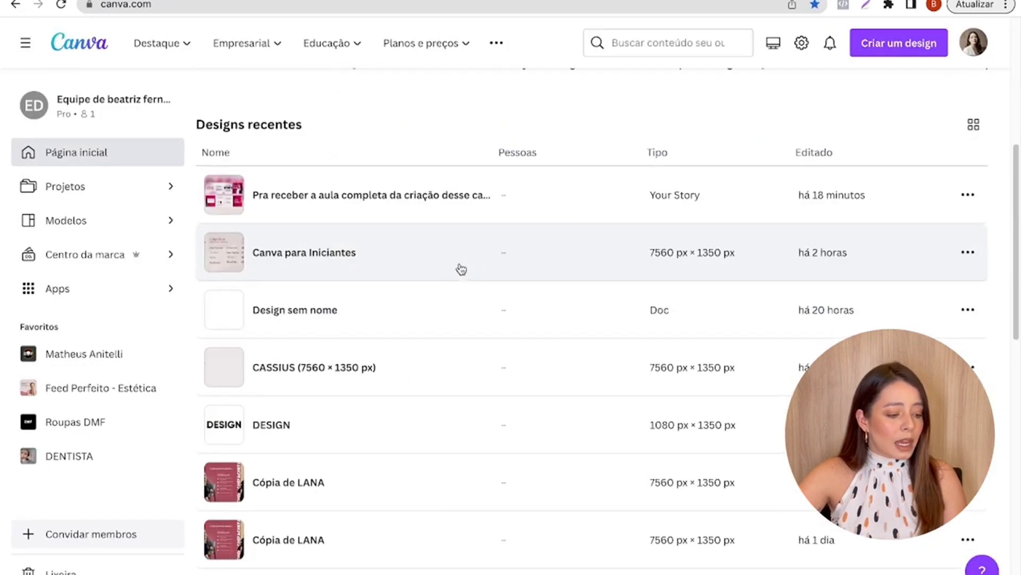
scroll(461, 269, "up", 7)
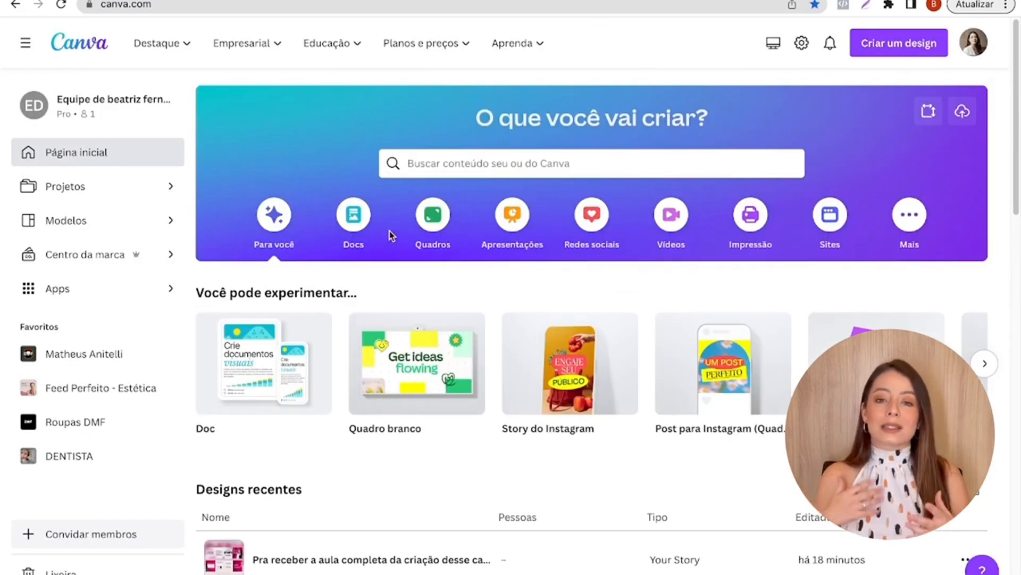
scroll(264, 378, "down", 1)
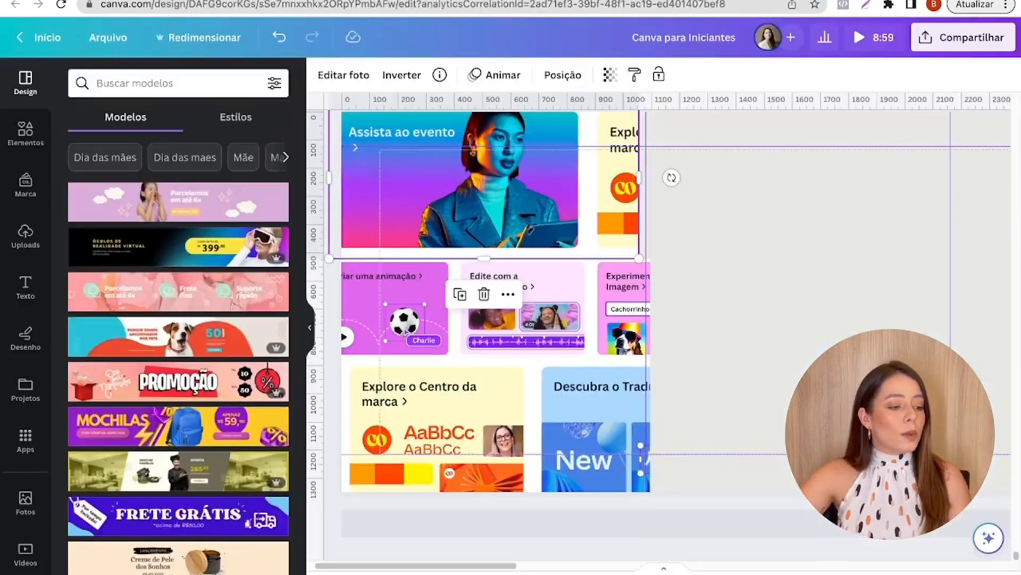
- Align the three stacked screenshots with the first slide's edge guide on page 59 and space the bottom one slightly lower
left_click(722, 198)
mouse_move(492, 231)
left_mouse_down()
mouse_move(510, 232)
mouse_move(501, 233)
left_mouse_up()
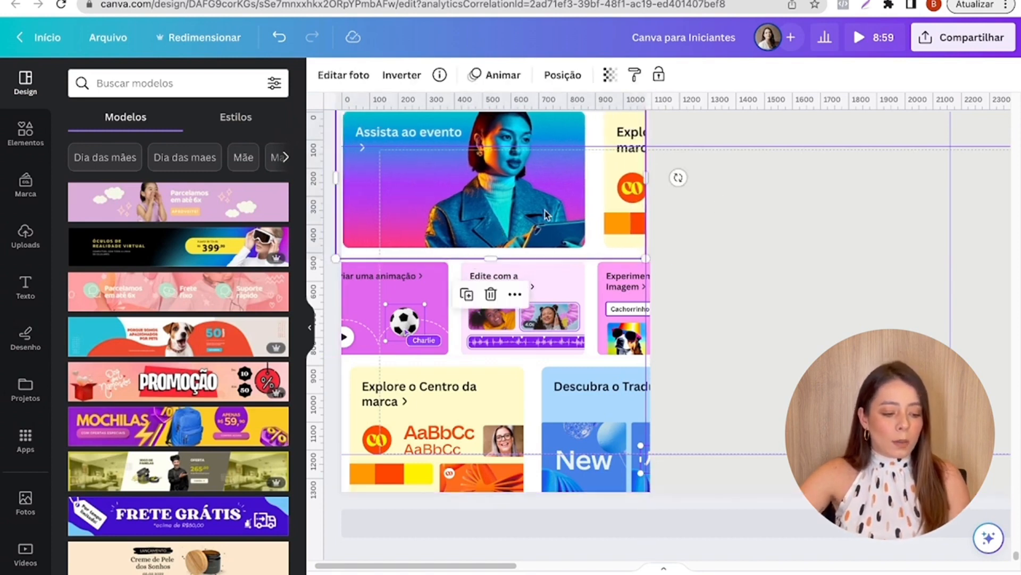
left_click(510, 373)
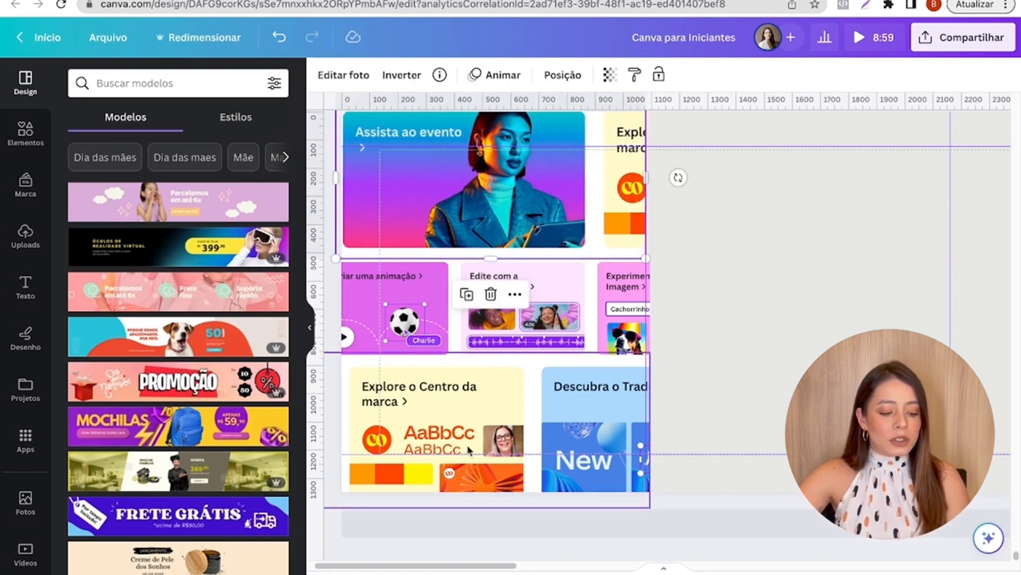
left_click_drag(545, 339, 540, 336)
left_click_drag(544, 410, 539, 410)
left_click(791, 324)
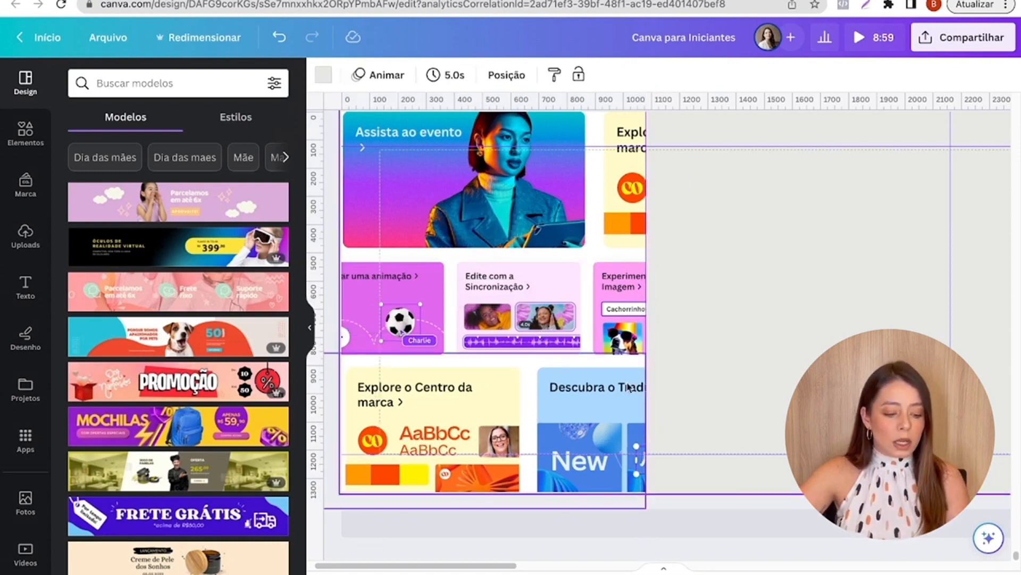
left_click_drag(599, 390, 598, 396)
left_click(719, 371)
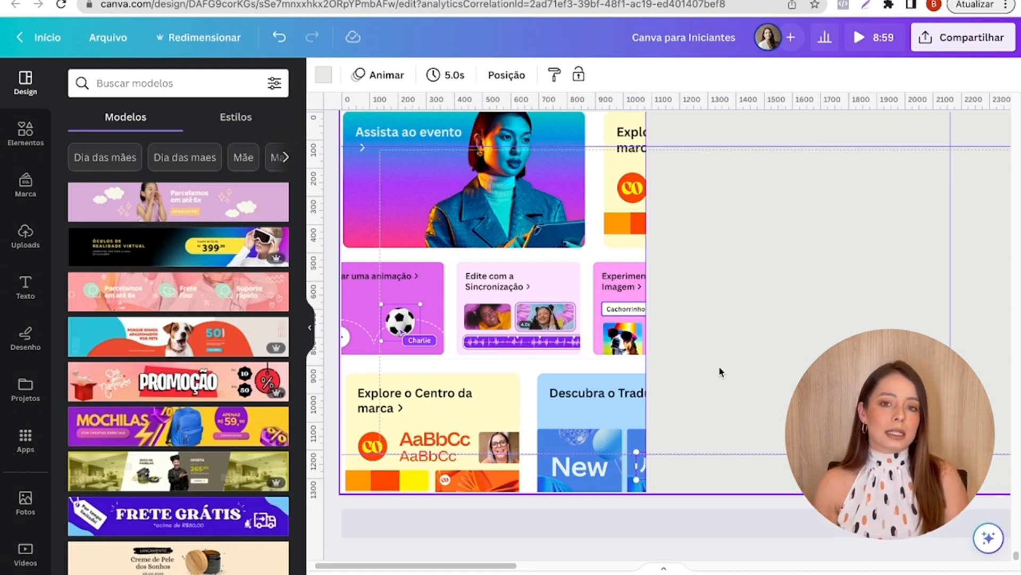
- Apply the Desfoque effect to the top screenshot on page 59 with an intensity of 40
left_click(526, 205)
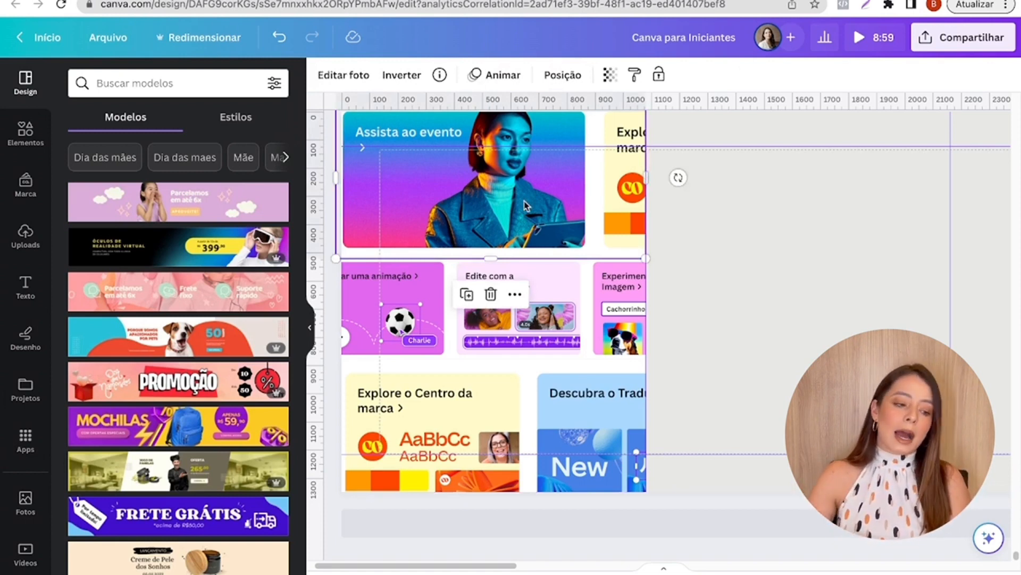
scroll(526, 205, "up", 2)
scroll(526, 204, "down", 2)
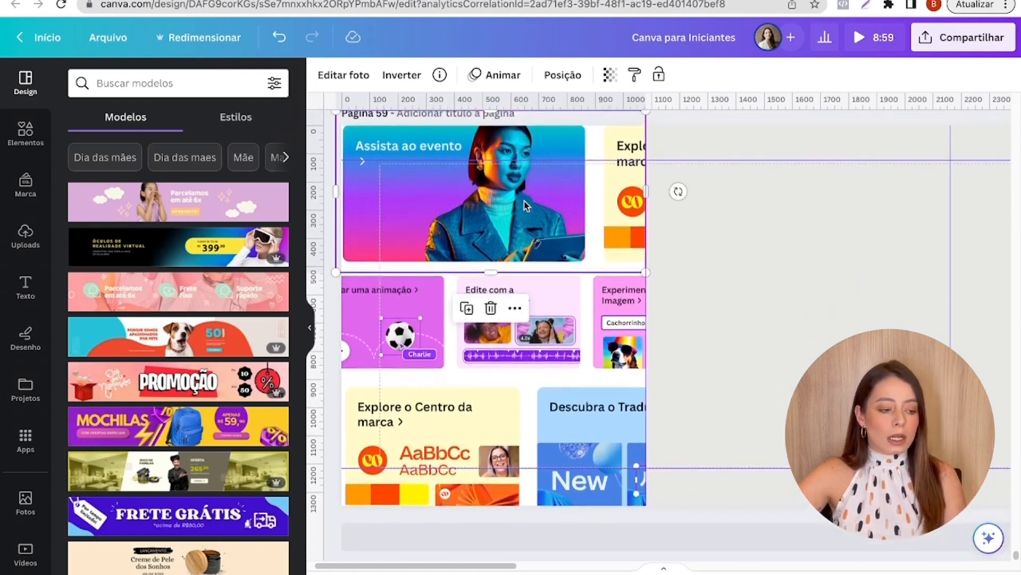
left_click(341, 78)
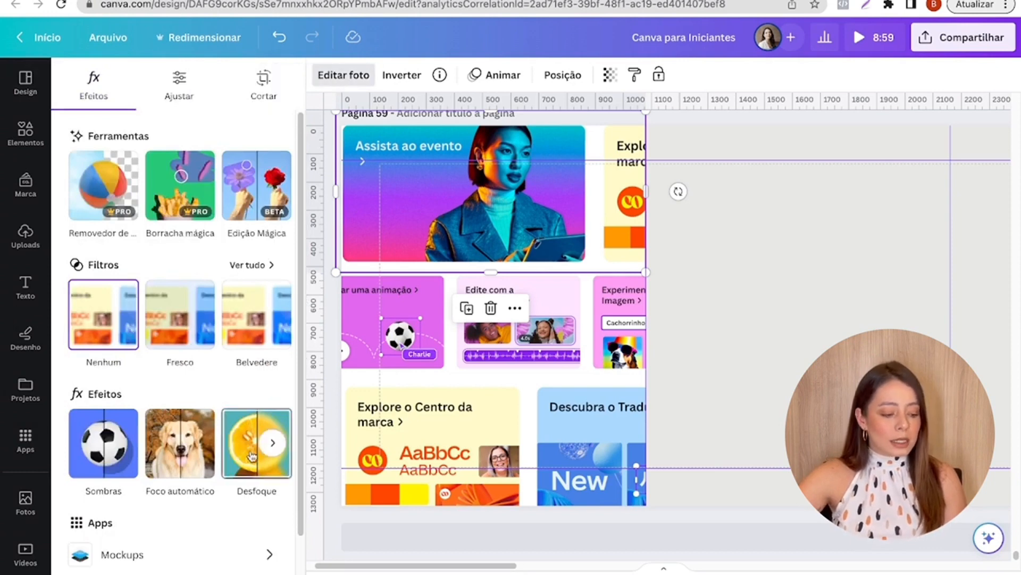
left_click(260, 441)
left_click_drag(112, 134, 139, 148)
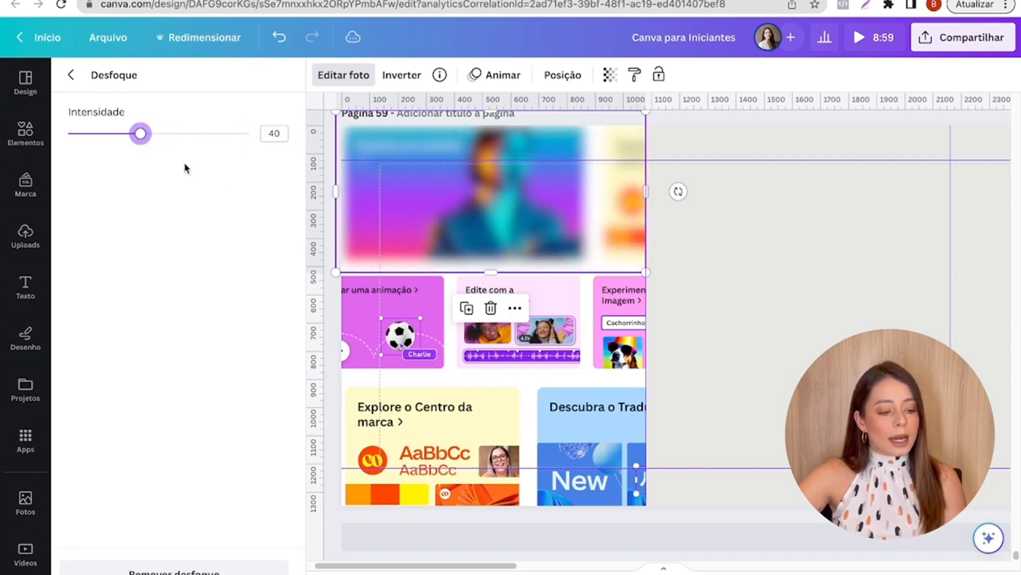
- Blur the middle screenshot with the Desfoque effect at an intensity of 40
left_click(366, 307)
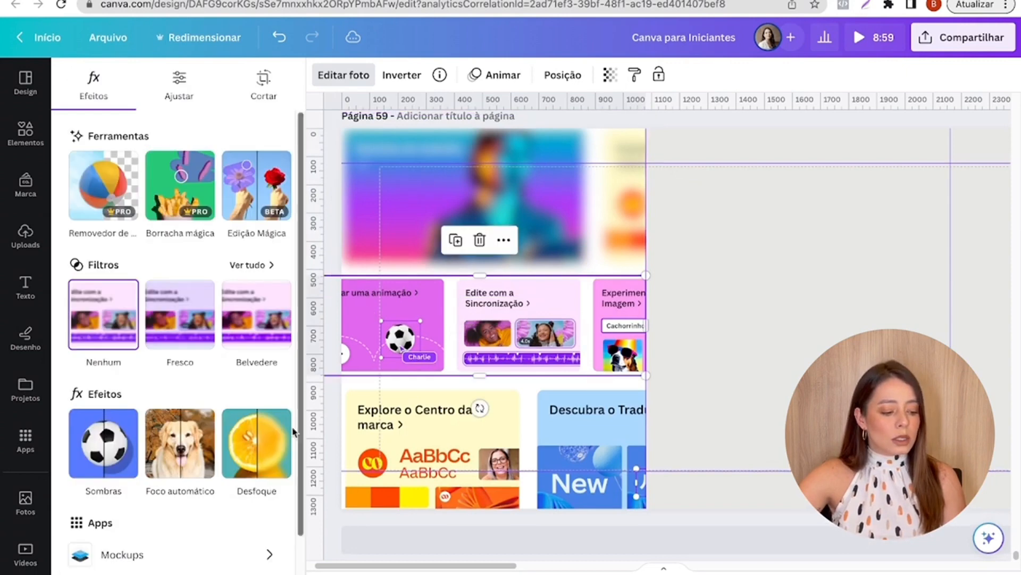
left_click(272, 450)
left_click(180, 458)
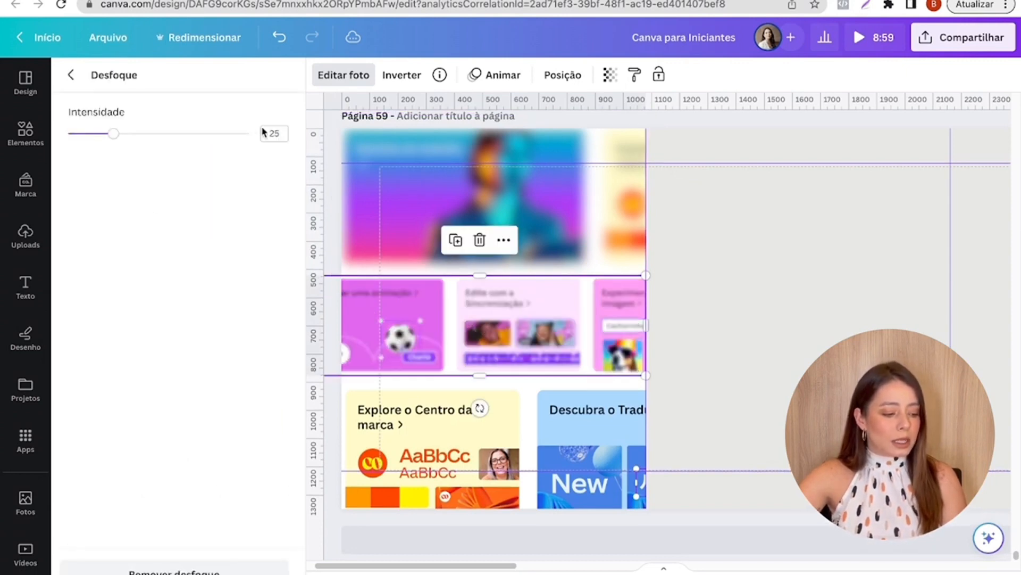
left_click(274, 131)
type("40")
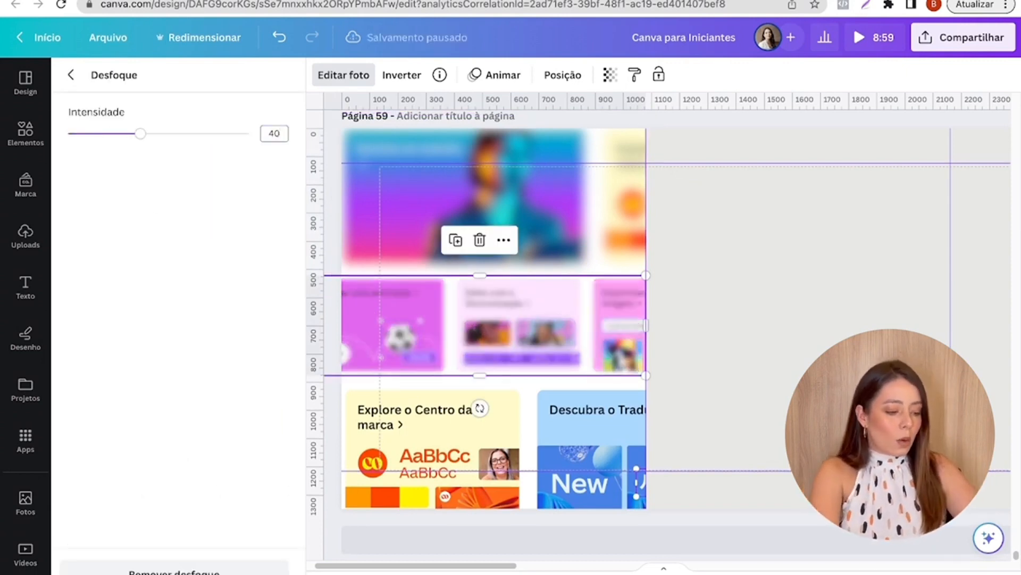
- Blur the bottom screenshot with the Desfoque effect at an intensity of 40 and deselect it
left_click(409, 503)
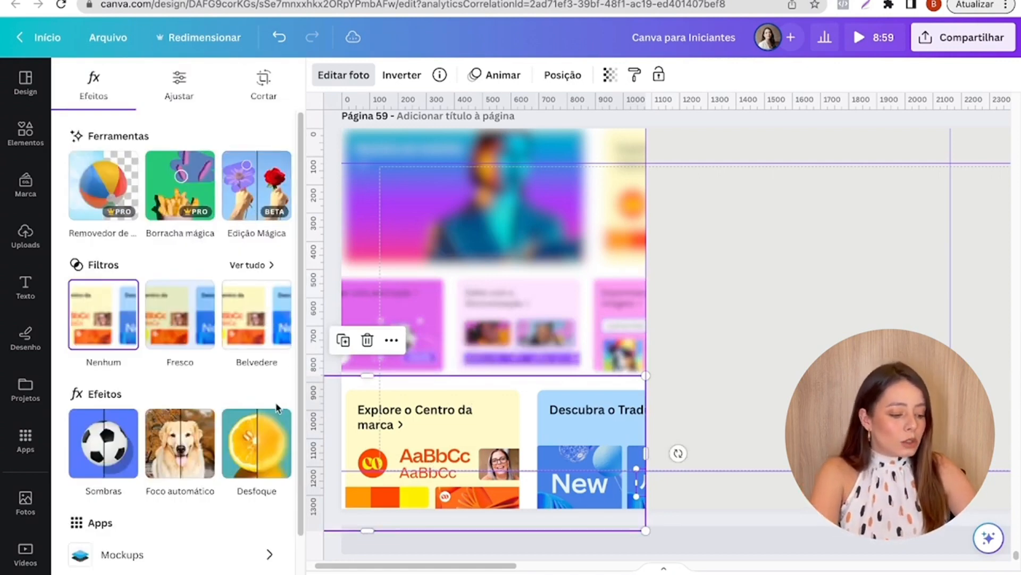
left_click(272, 444)
left_click(166, 443)
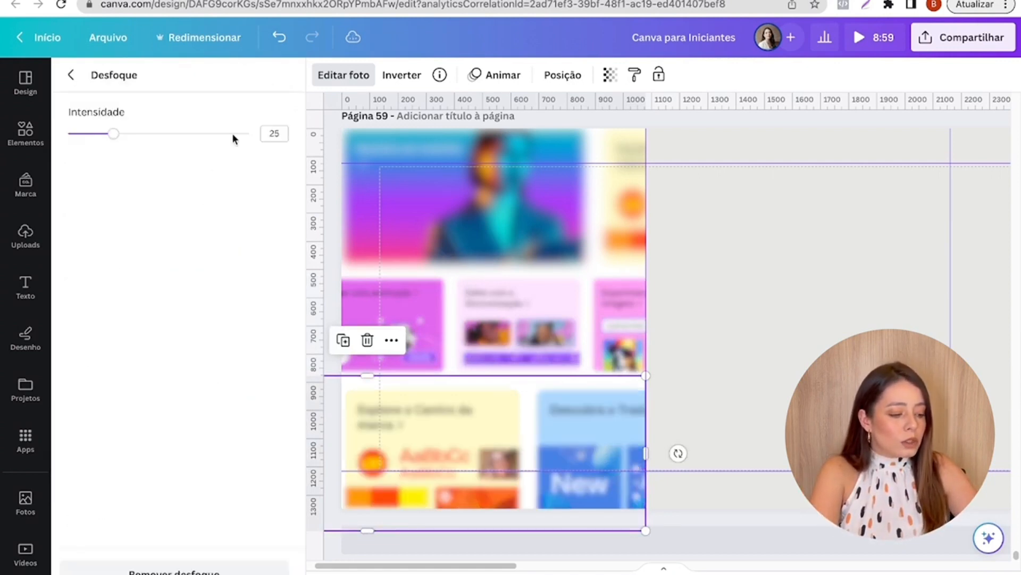
left_click(274, 134)
type("40")
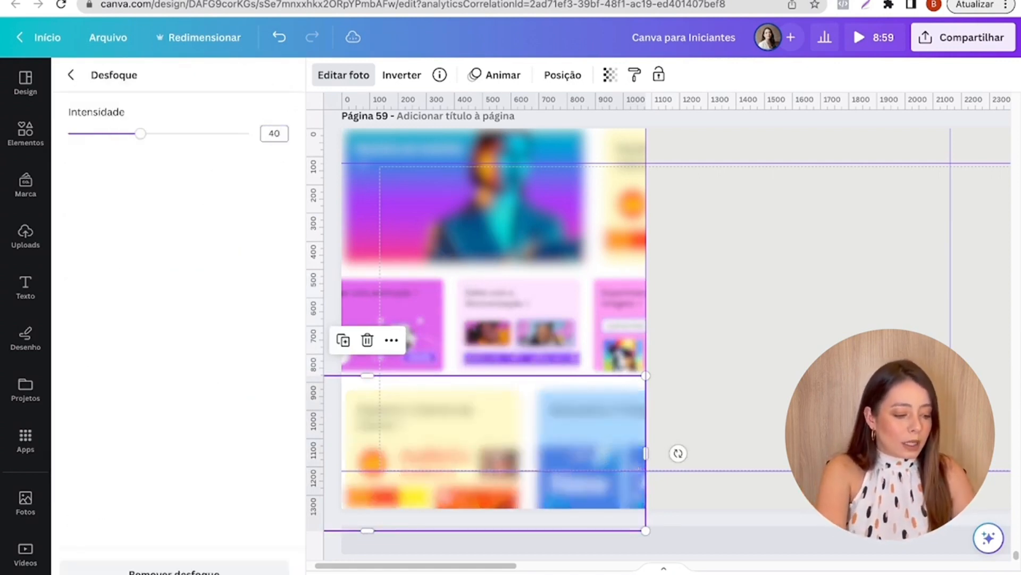
left_click(752, 205)
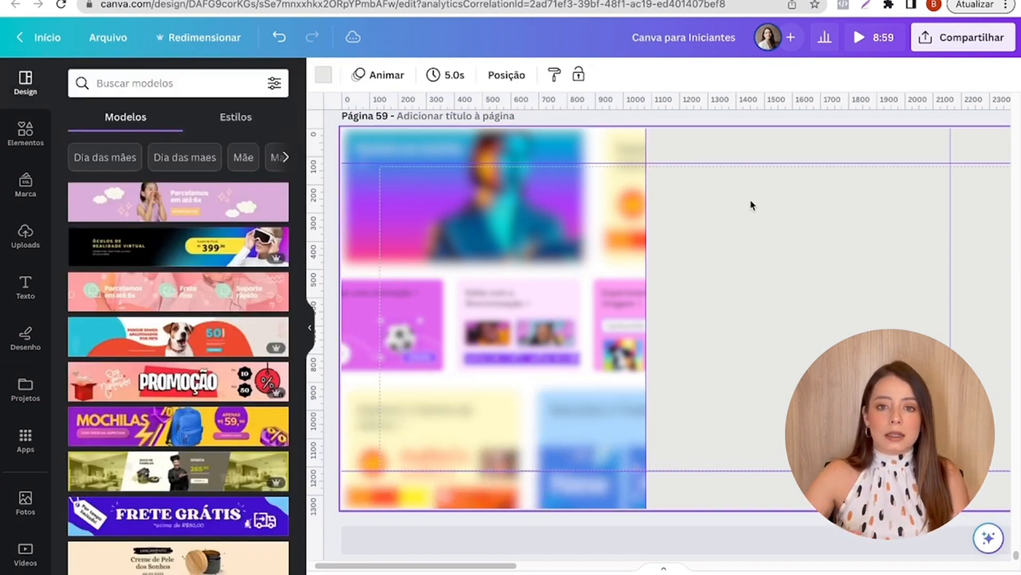
- Reduce the top screenshot's Transparência value to 28 on page 59
left_click(572, 195)
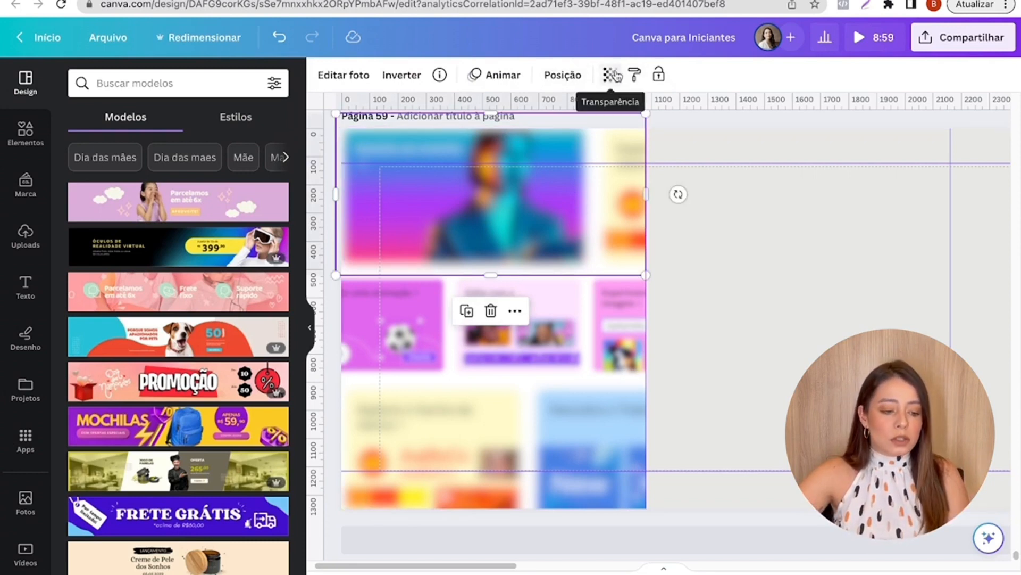
left_click(612, 75)
left_click_drag(610, 131, 514, 139)
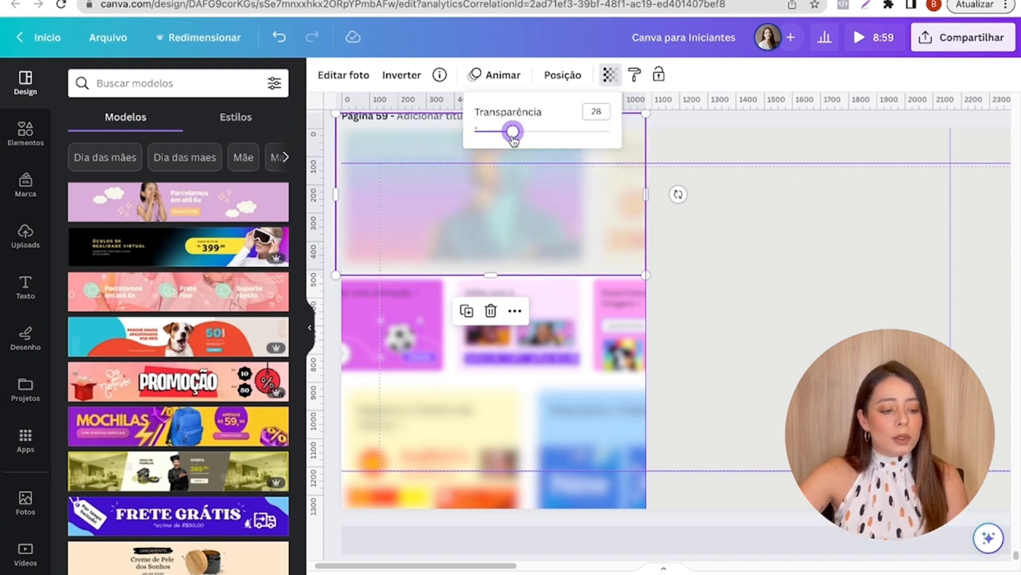
- Set the middle screenshot's Transparência to 28
left_click(609, 280)
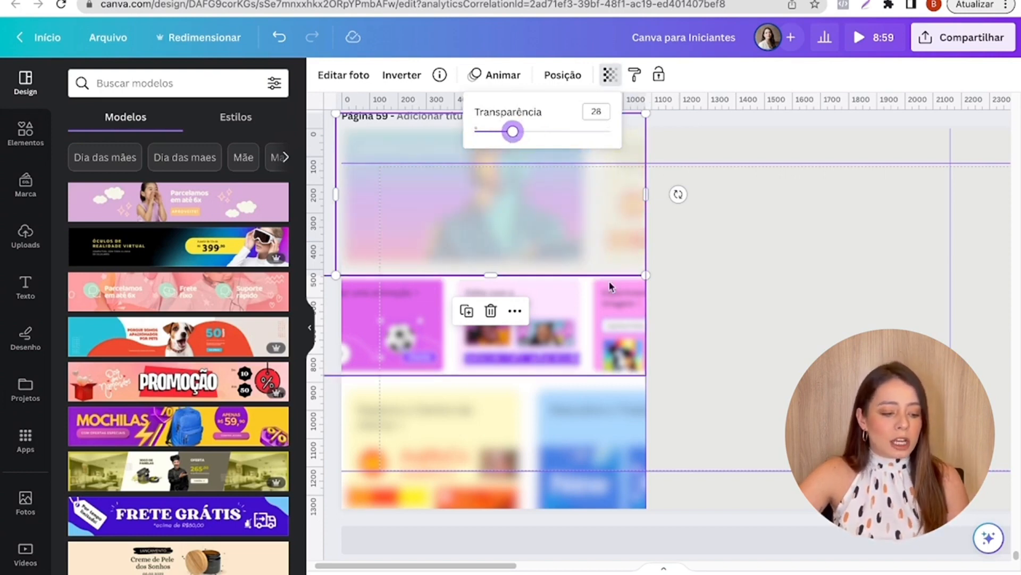
left_click(610, 74)
left_click(596, 111)
type("28")
key("Return")
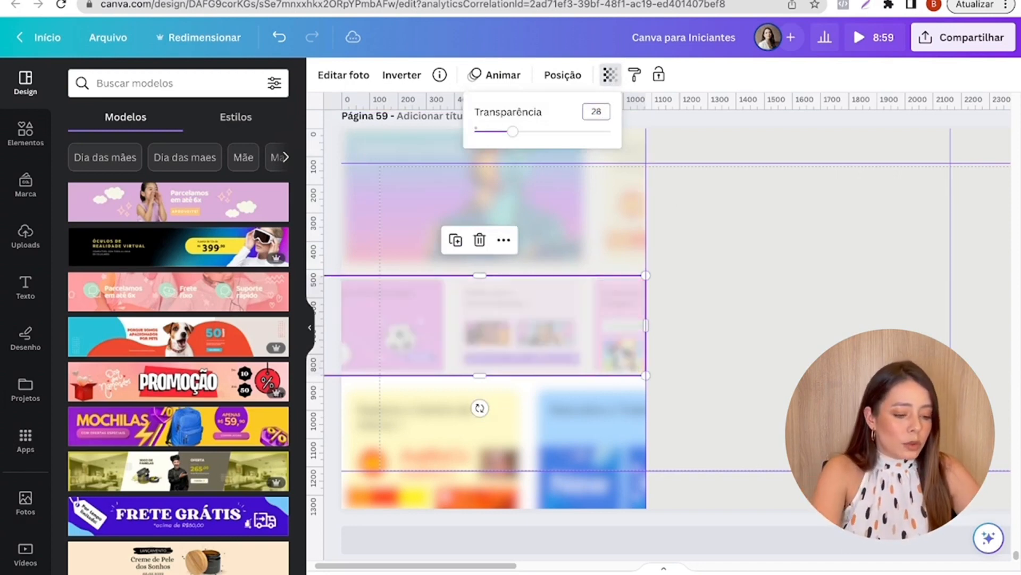
- Set the bottom screenshot's Transparência to 28 and deselect it
left_click(572, 454)
left_click(606, 74)
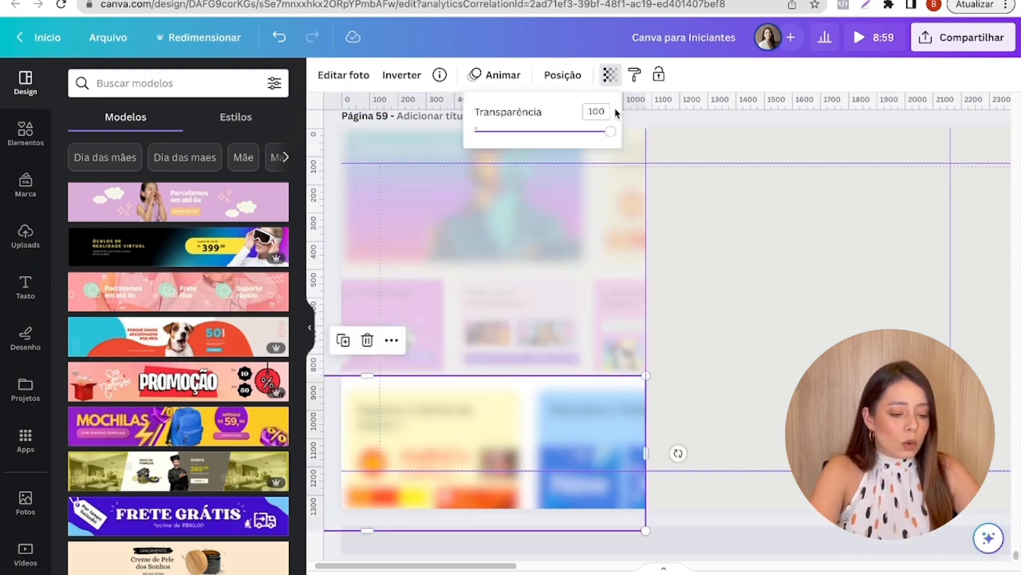
left_click(587, 113)
type("28")
key("Return")
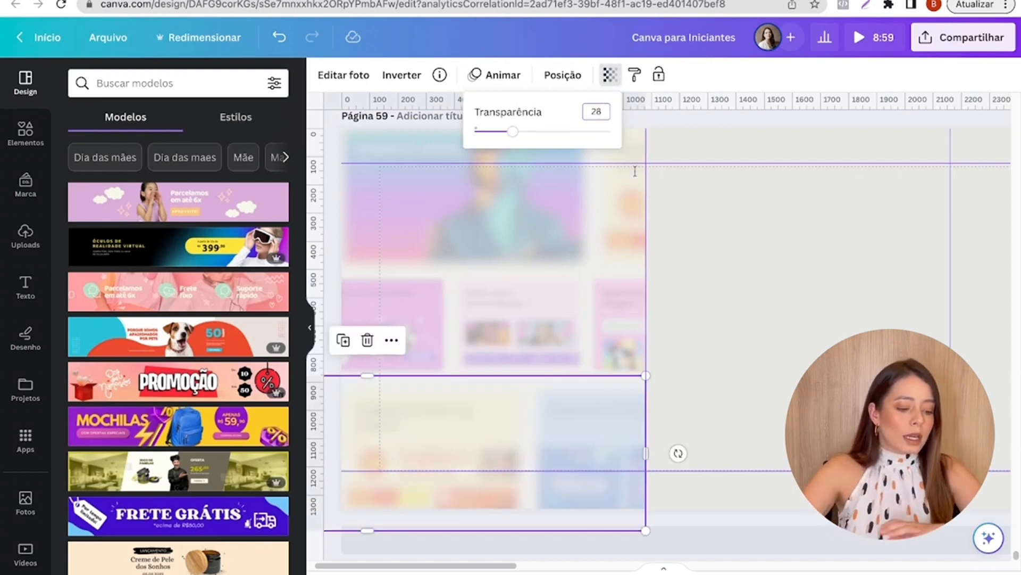
left_click(977, 324)
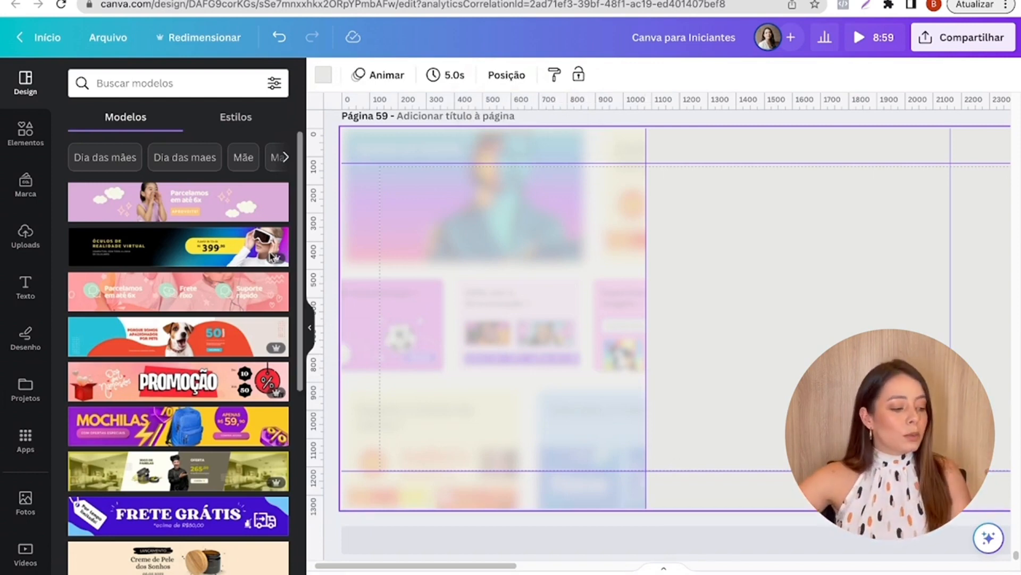
- Search the elements for "BLUR", limit the results to graphics, and add the round blue blurred glow to page 59
left_click(26, 133)
left_click(82, 85)
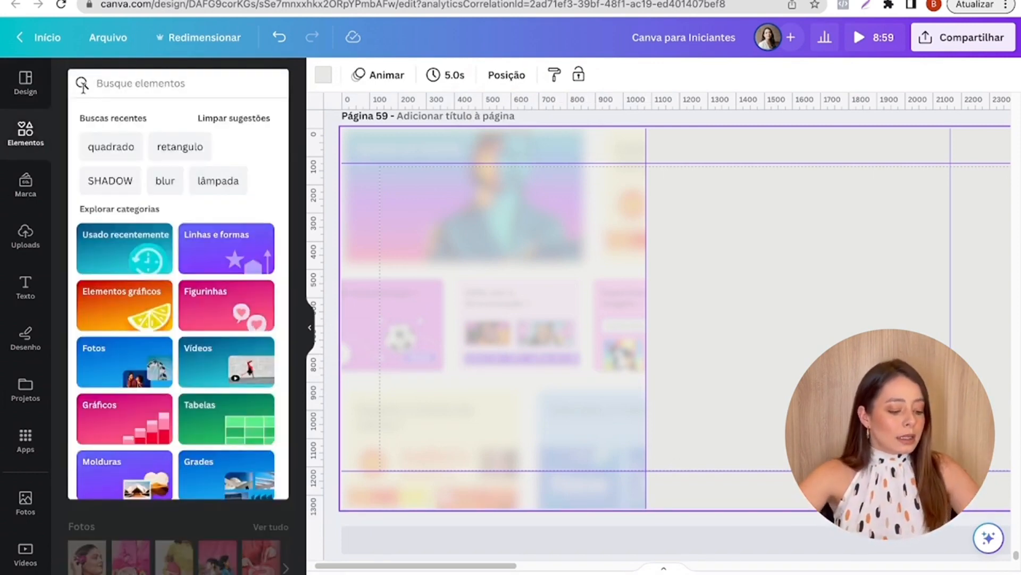
type("BLUR")
key("Return")
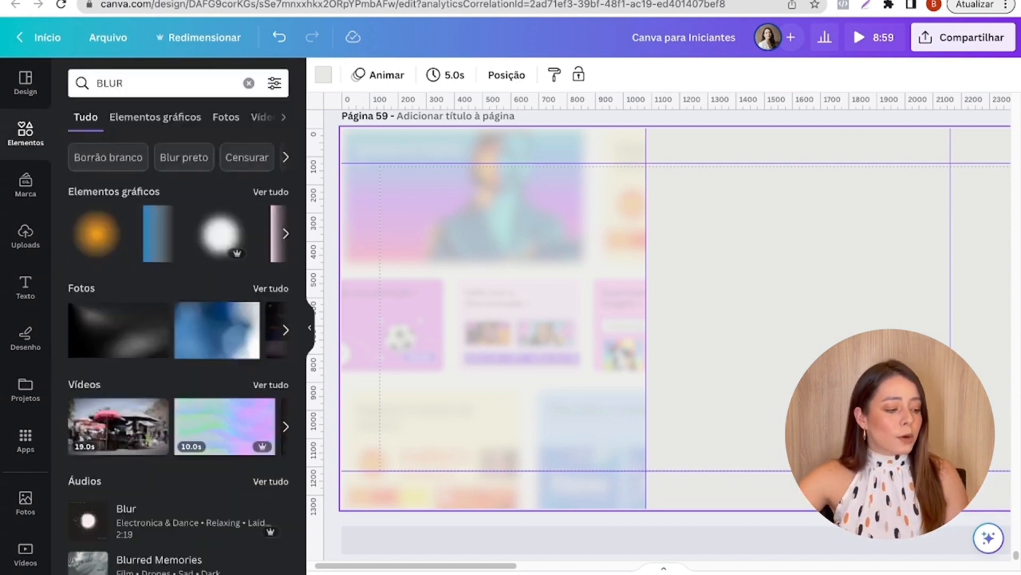
left_click(266, 194)
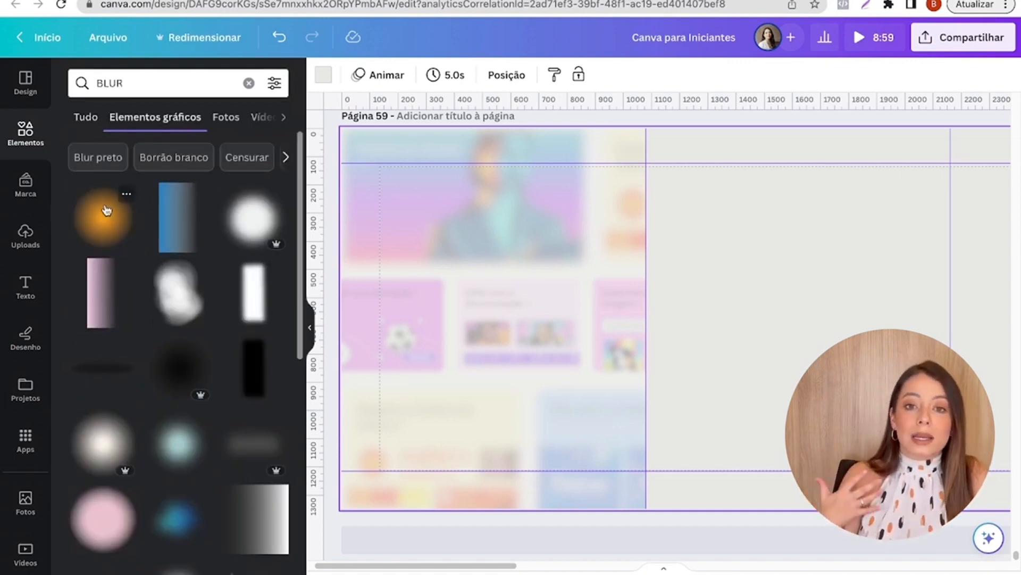
scroll(219, 303, "down", 5)
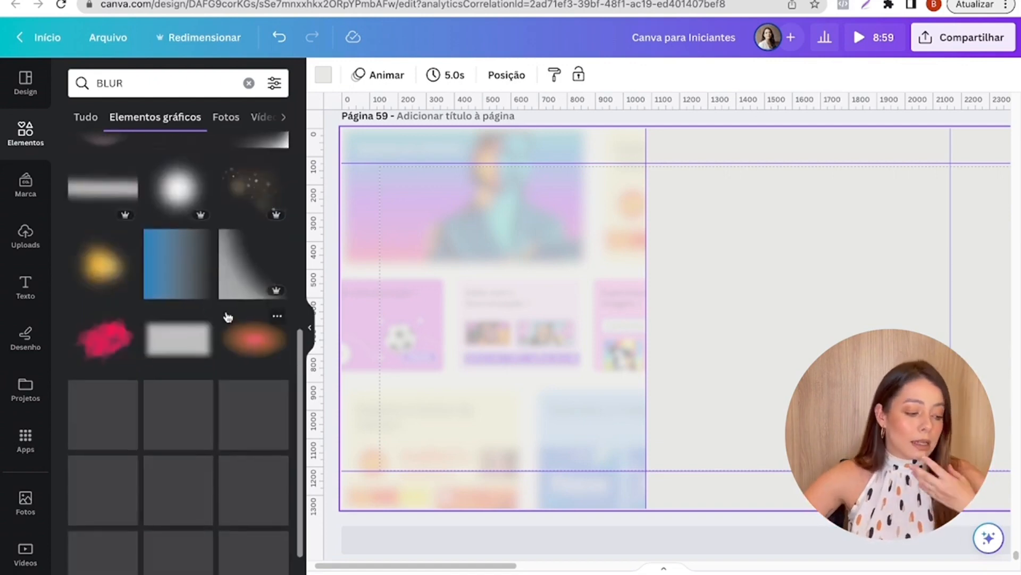
scroll(228, 317, "down", 5)
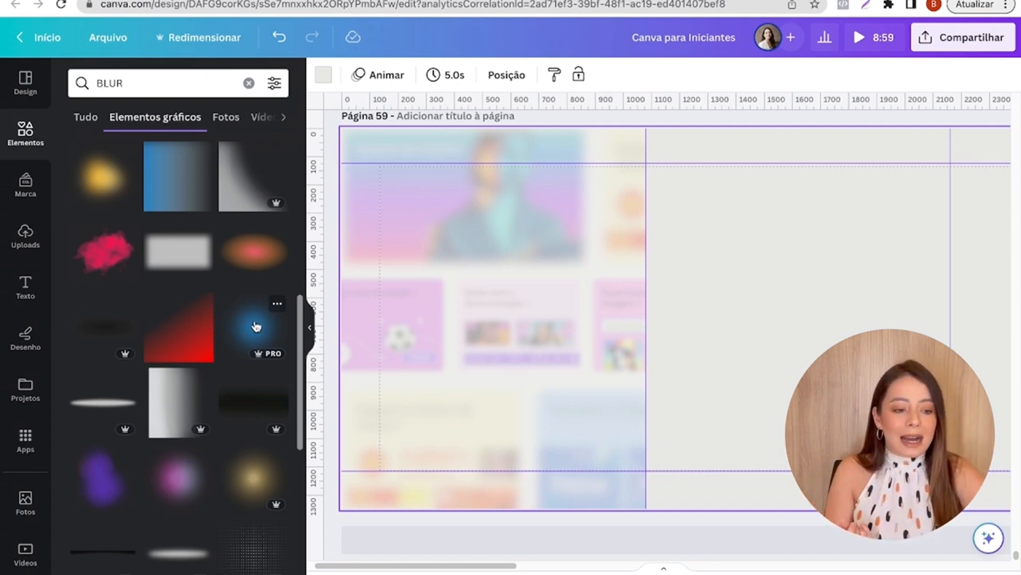
left_click(256, 326)
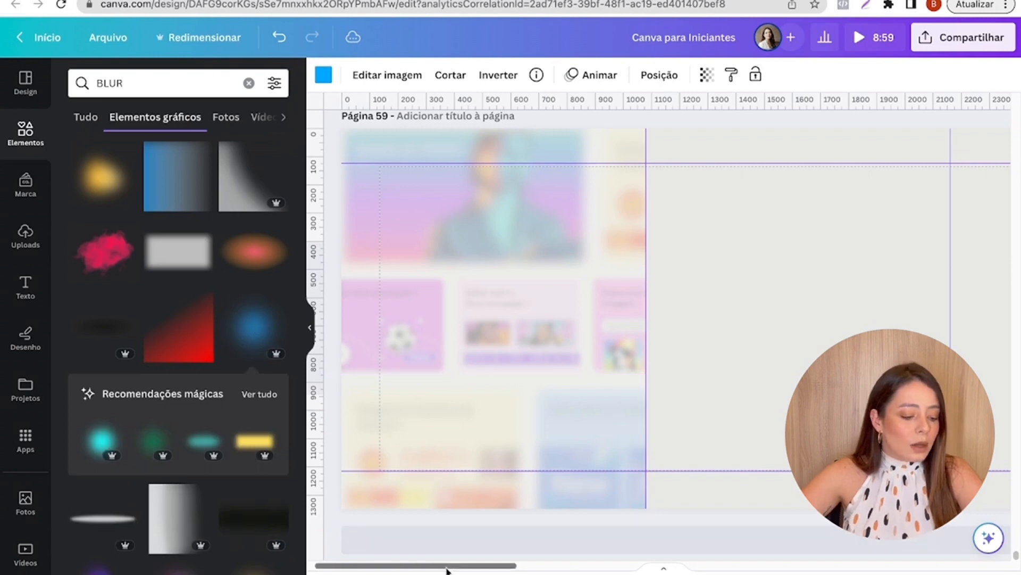
- Enlarge the blue glow and move it over the upper part of the first slide on page 59
left_click_drag(449, 565, 603, 559)
left_click_drag(896, 322, 295, 273)
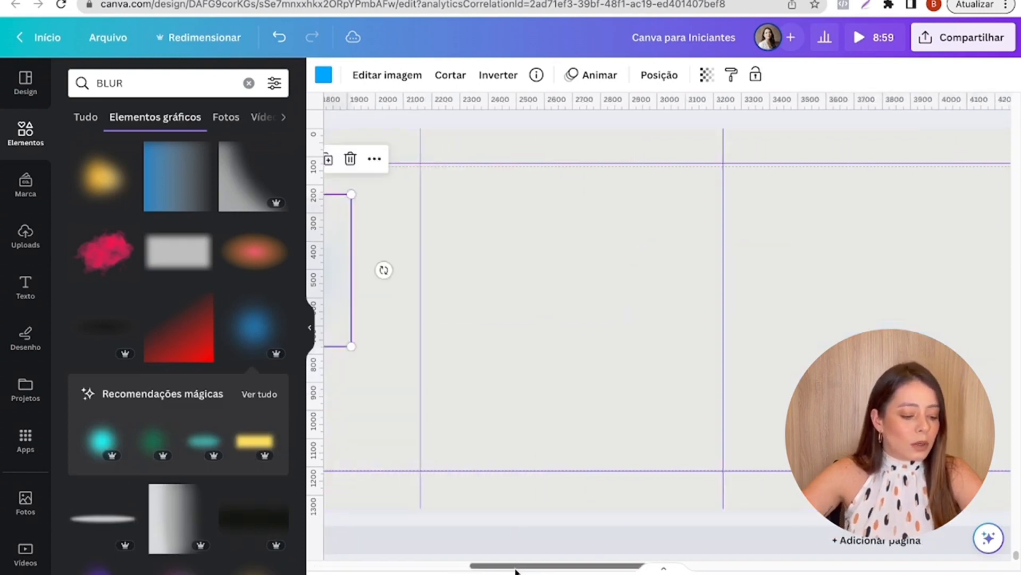
left_click_drag(515, 566, 228, 528)
left_click_drag(751, 194, 521, 154)
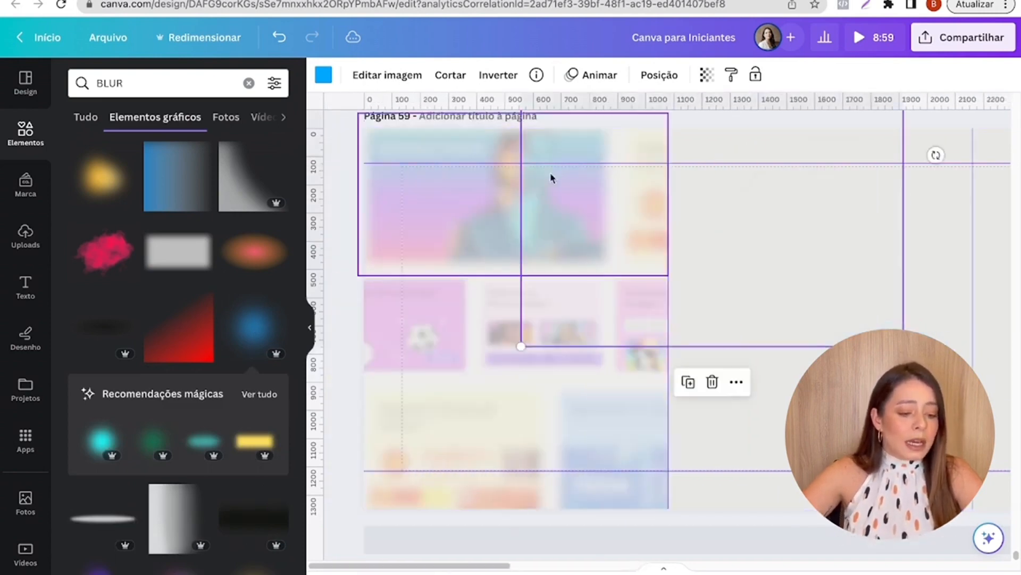
left_click_drag(746, 237, 538, 260)
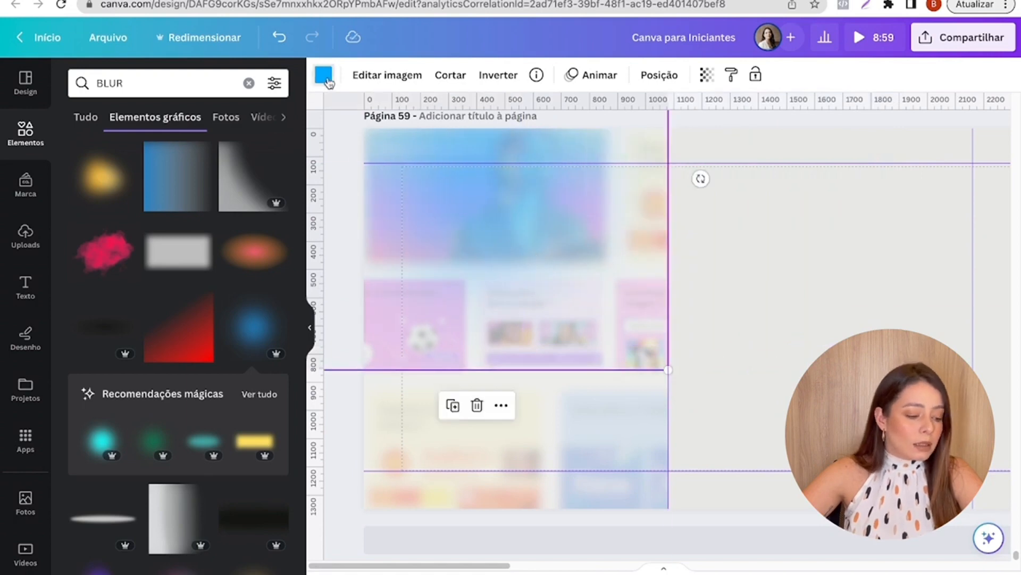
- Recolor the glow with the bright magenta from the brand palette
left_click(323, 75)
scroll(197, 425, "down", 3)
left_click(160, 471)
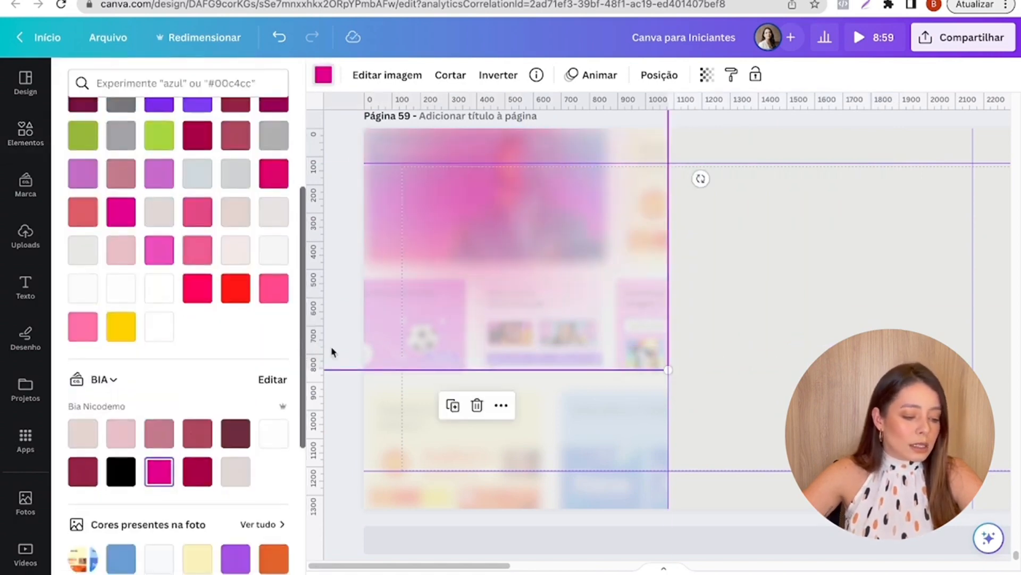
- Place the magenta glow over the first slide's upper-left corner and a duplicate over its lower-right corner
left_click_drag(518, 229, 425, 145)
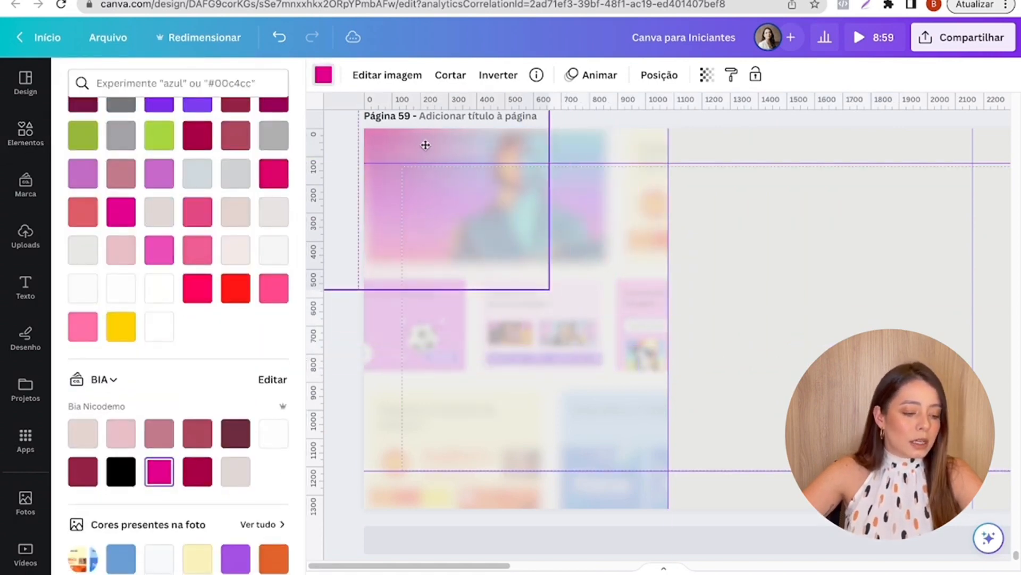
left_click(335, 326)
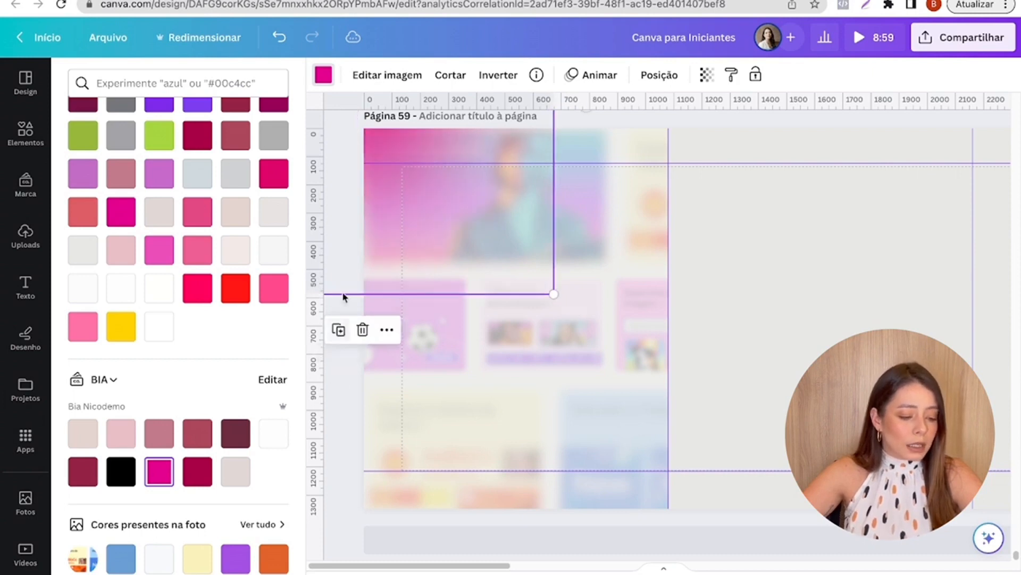
left_click_drag(425, 232, 617, 481)
left_click(457, 213)
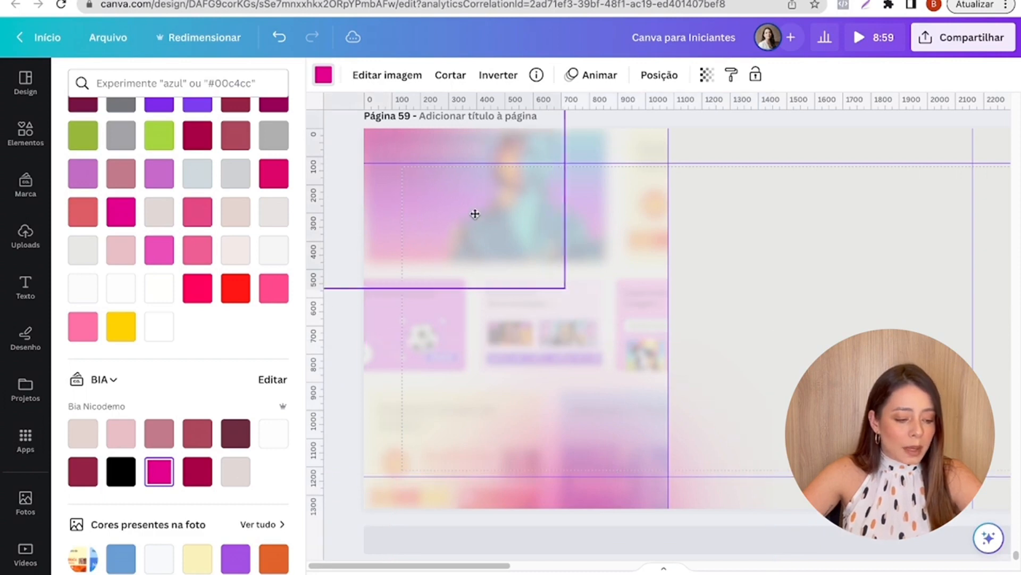
left_click(756, 264)
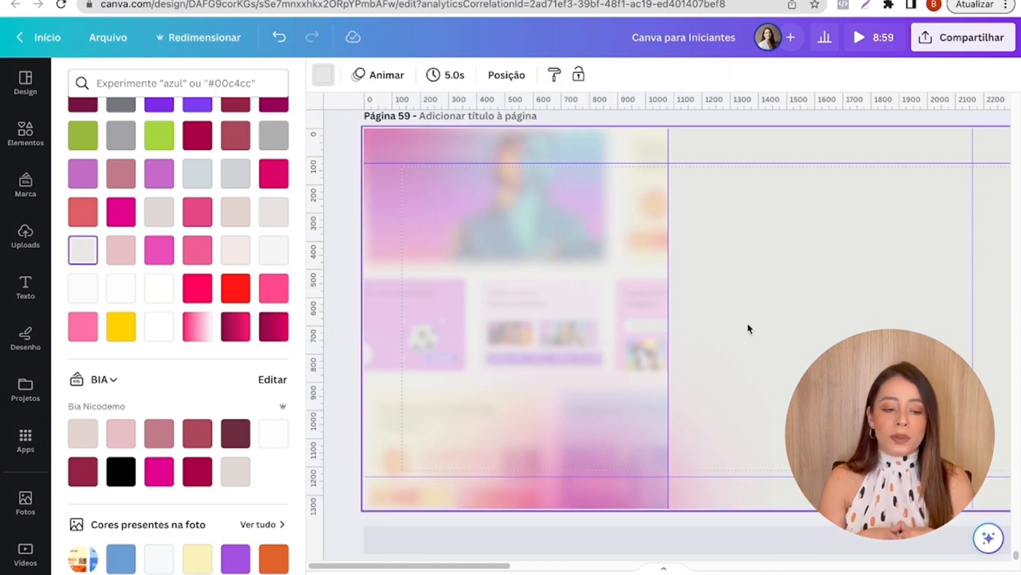
- Using page 57's title as reference, add the text "DESIGN" to page 59, enlarge it to size 246, and place it on the second slide
scroll(748, 326, "up", 8)
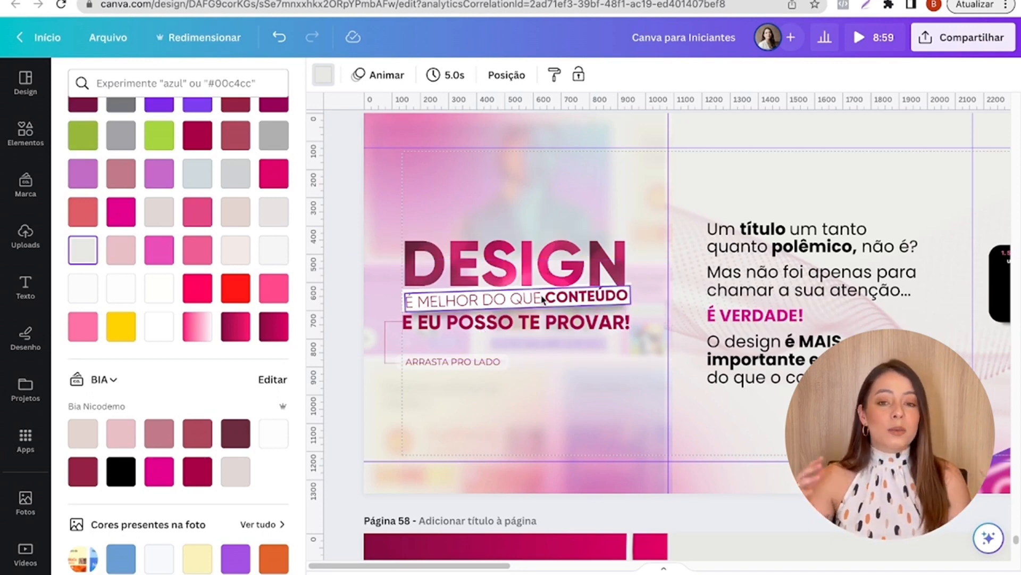
scroll(542, 299, "up", 3, "ctrl")
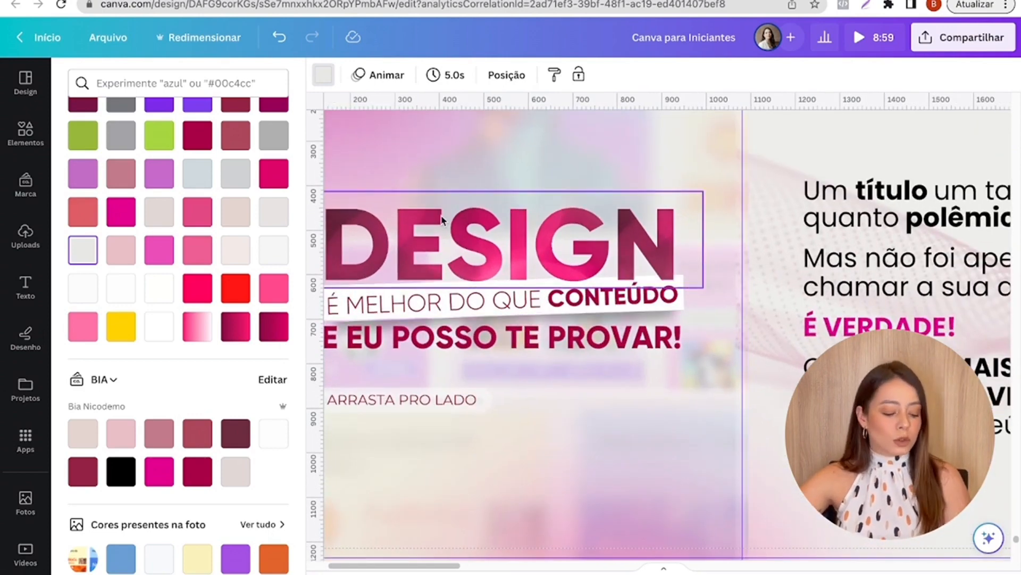
scroll(440, 223, "down", 3)
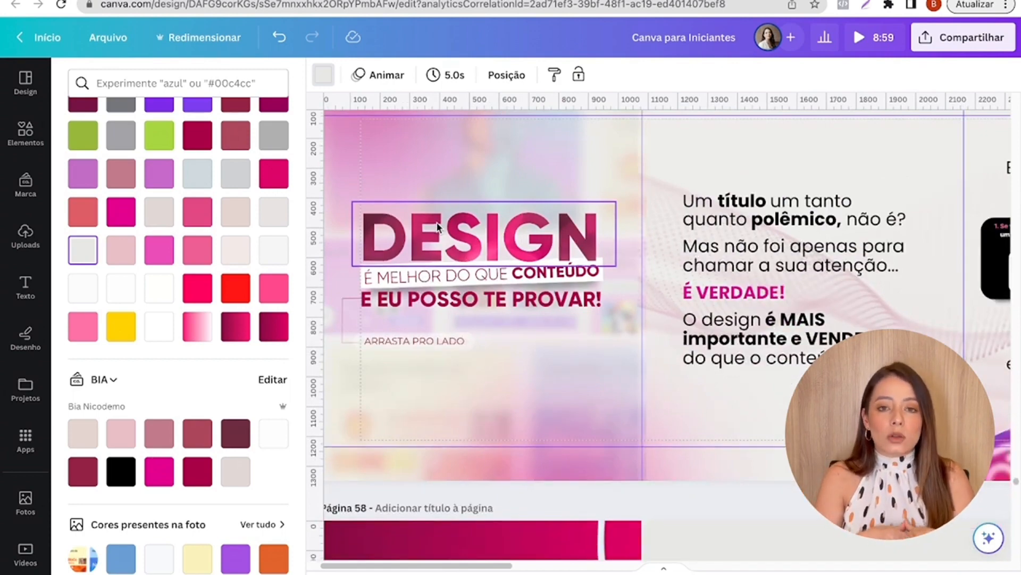
scroll(438, 223, "down", 15)
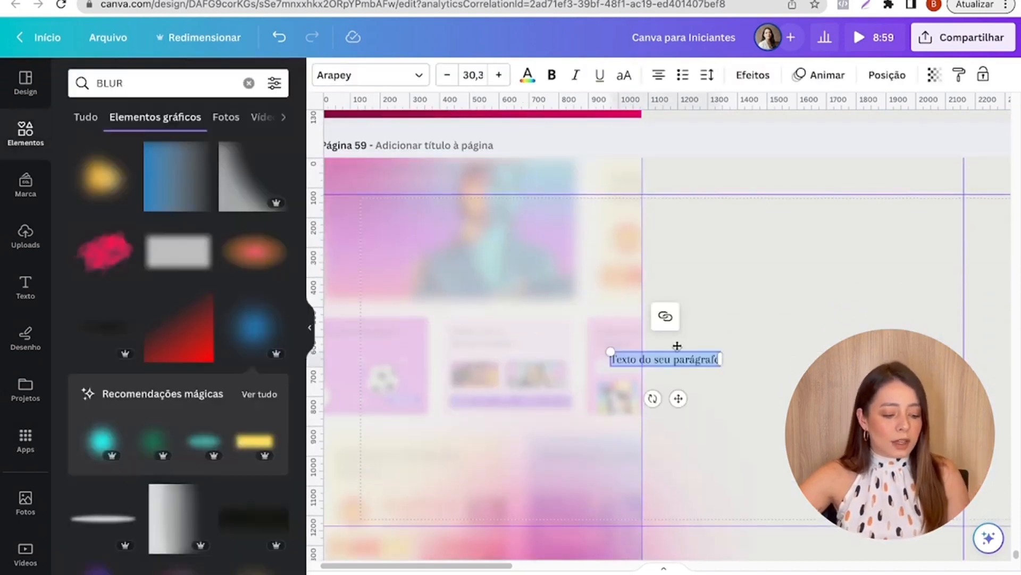
type("DESIGN")
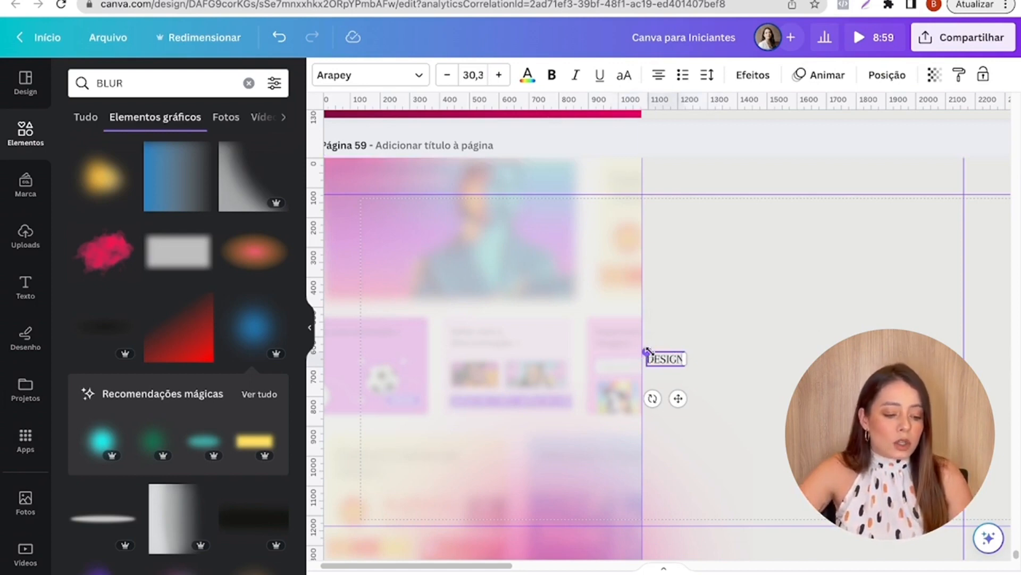
left_click_drag(647, 351, 379, 250)
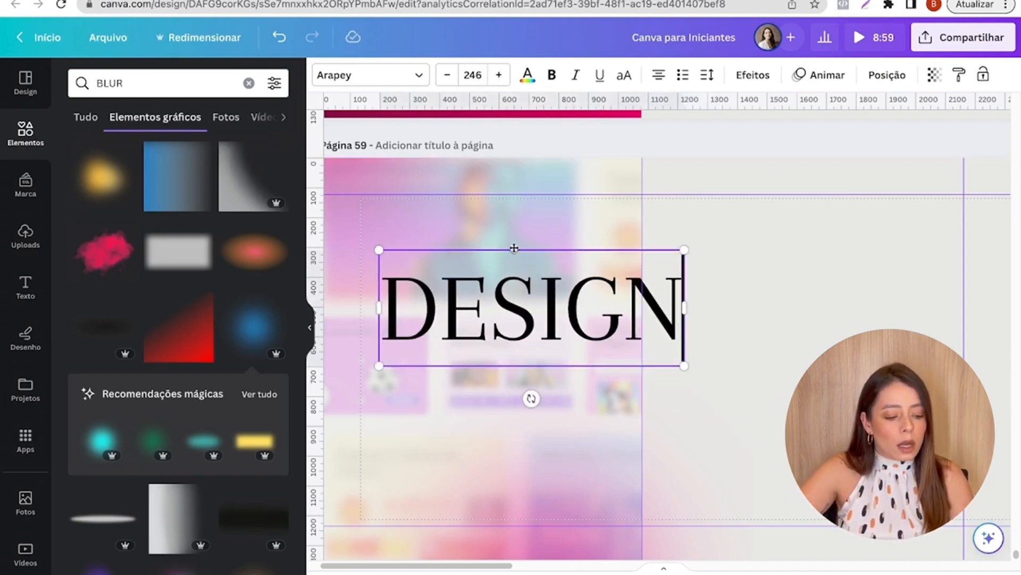
left_click_drag(514, 248, 784, 279)
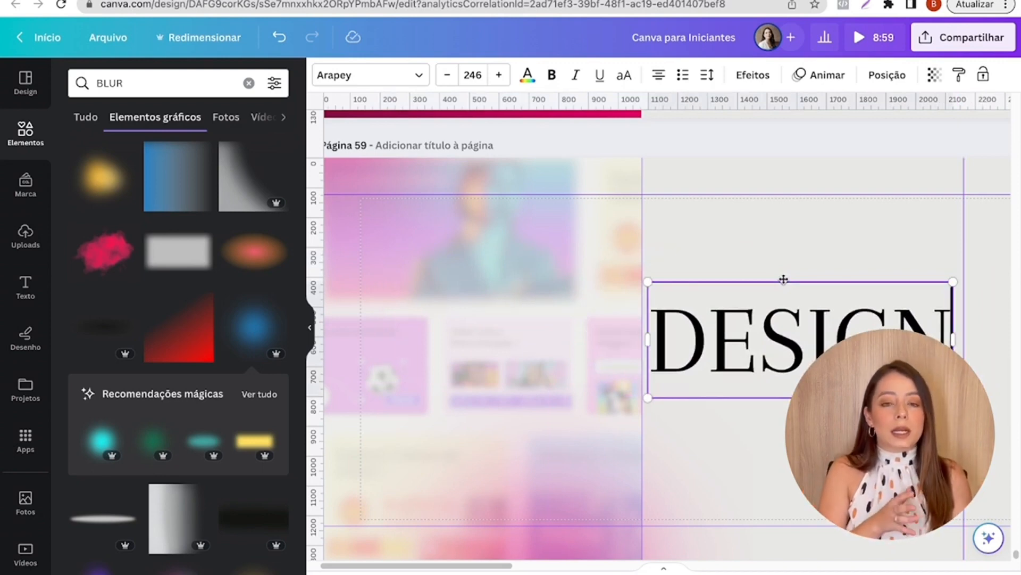
- Set up a PNG download with Fundo transparente enabled, and close the download options without downloading
double_click(802, 330)
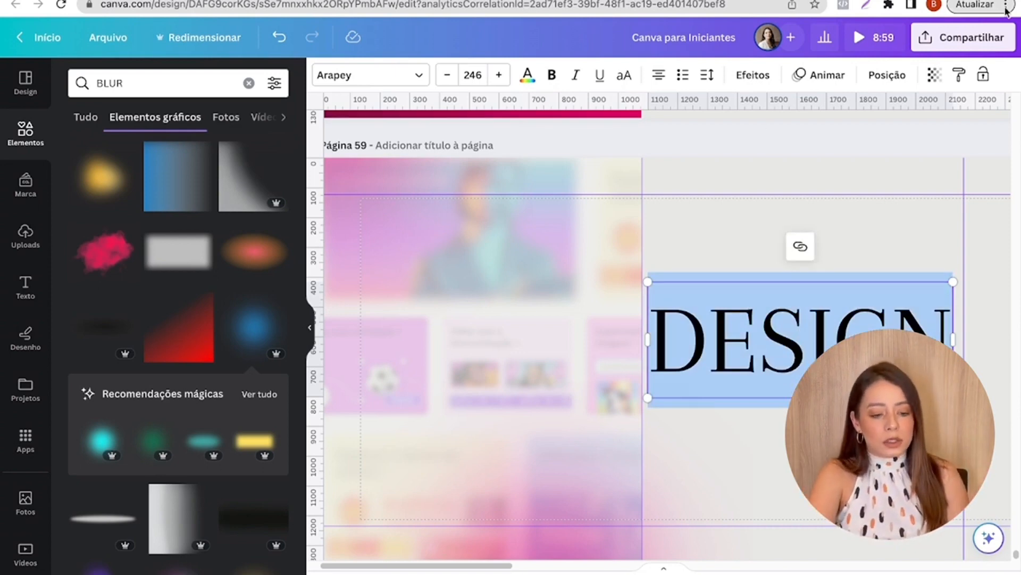
left_click(966, 33)
left_click(771, 399)
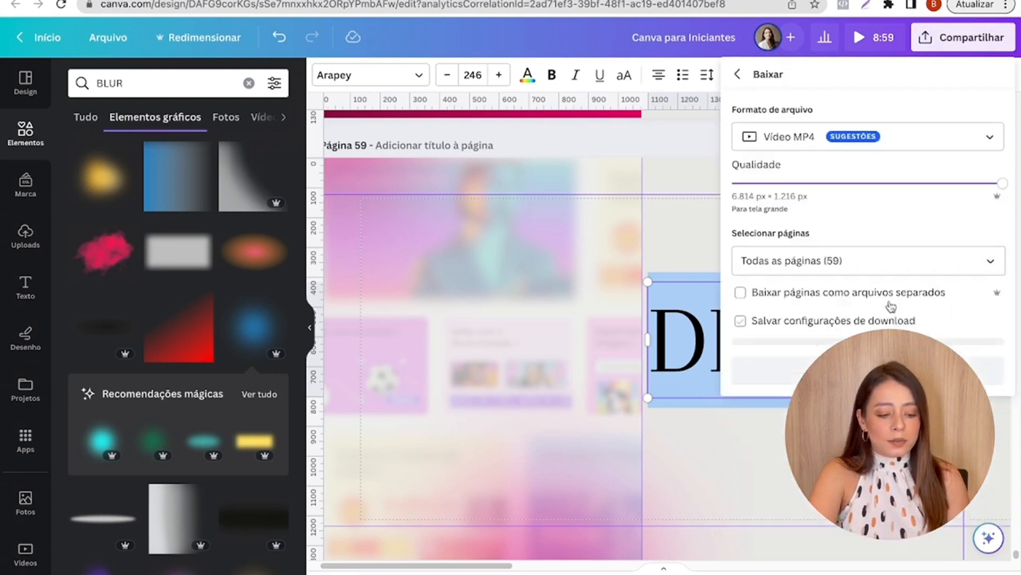
left_click(851, 137)
left_click(756, 219)
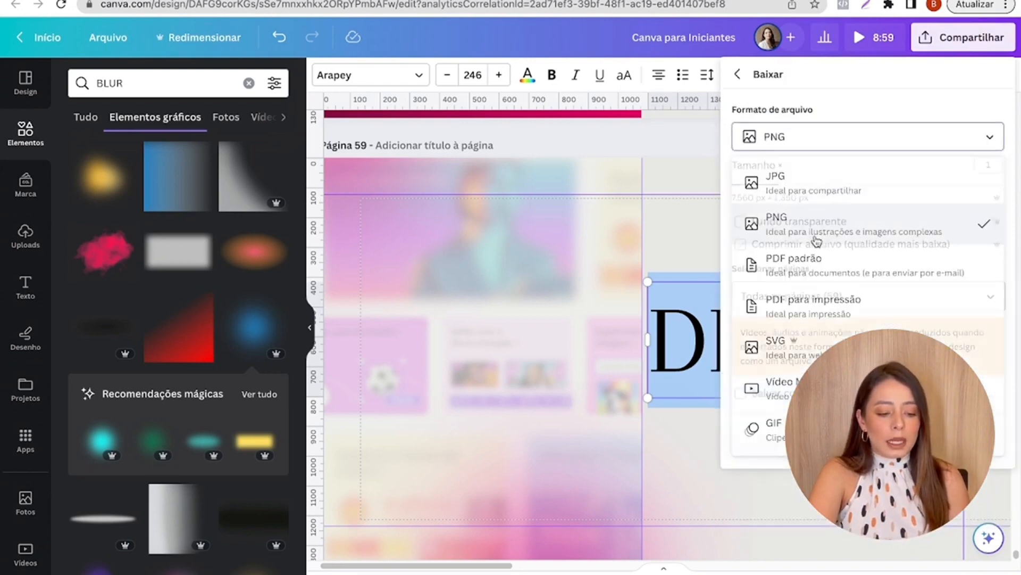
left_click(740, 222)
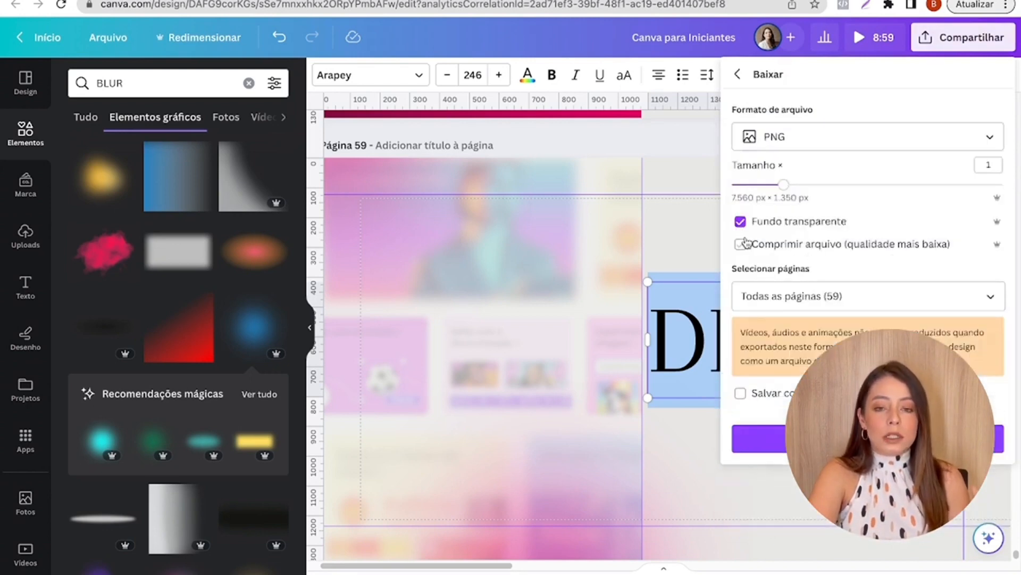
left_click(662, 245)
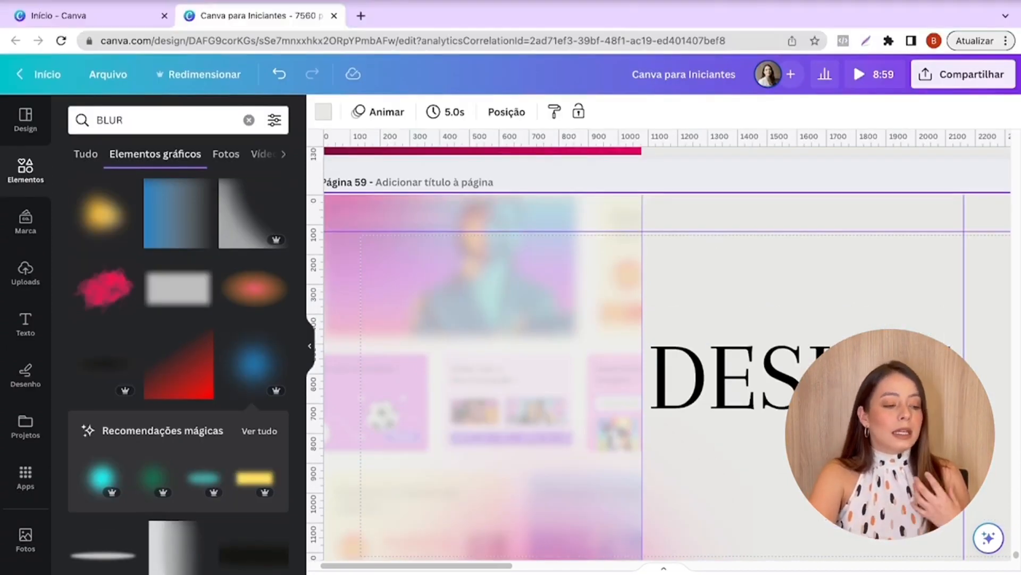
- Open the Photopea website in a new browser tab
left_click(359, 19)
type("PHOT")
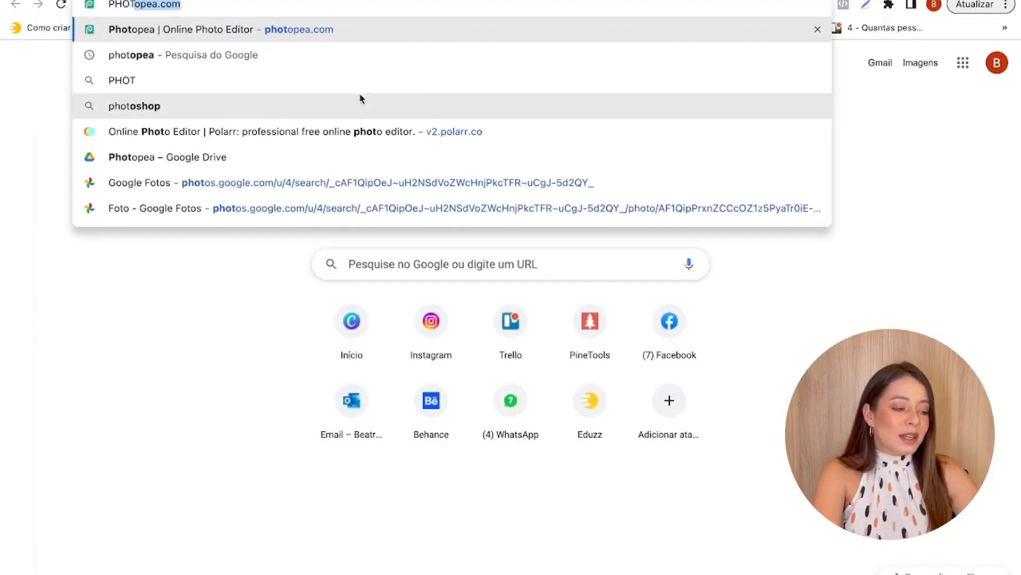
key("Return")
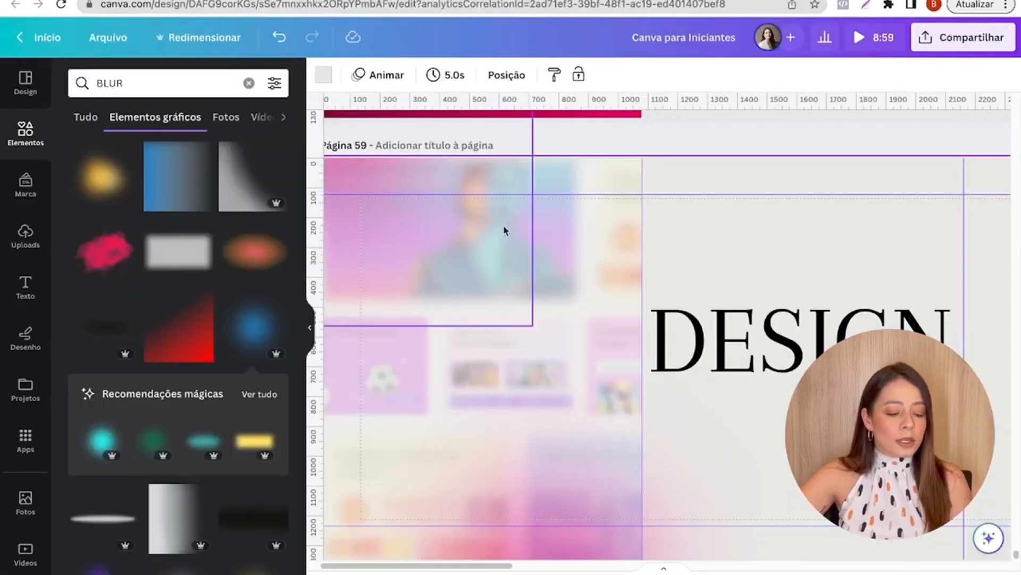
- Delete the black serif DESIGN text from page 59's second slide
left_click(745, 330)
key("Delete")
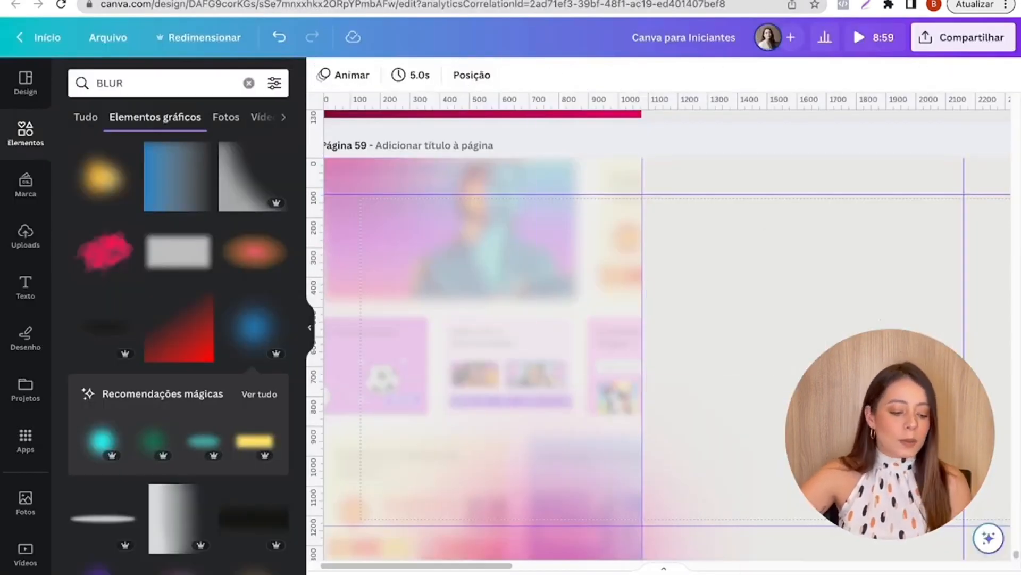
left_click_drag(479, 566, 463, 569)
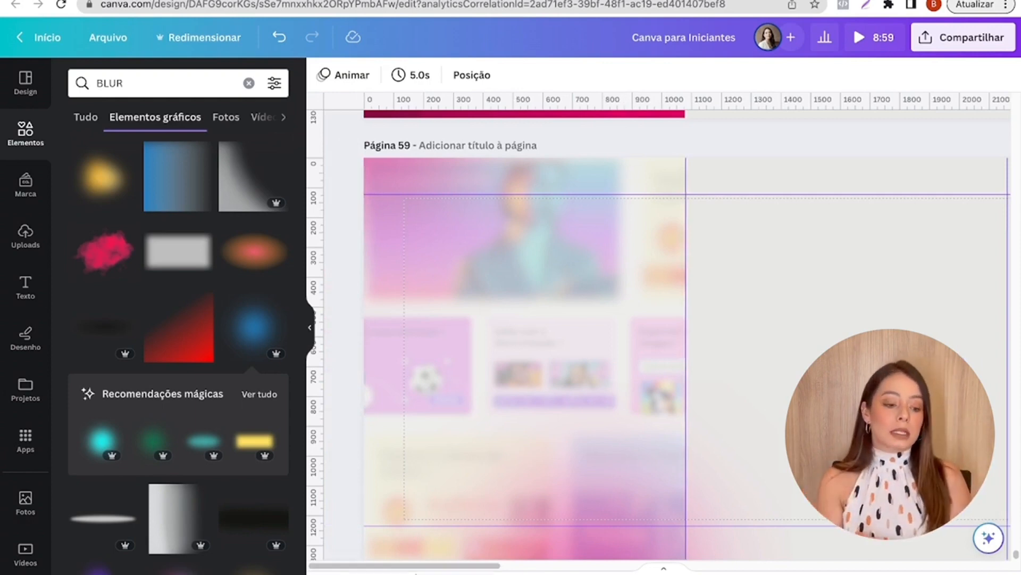
- Try moving page 57's DESIGN title image away from its subtitle
scroll(559, 490, "up", 15)
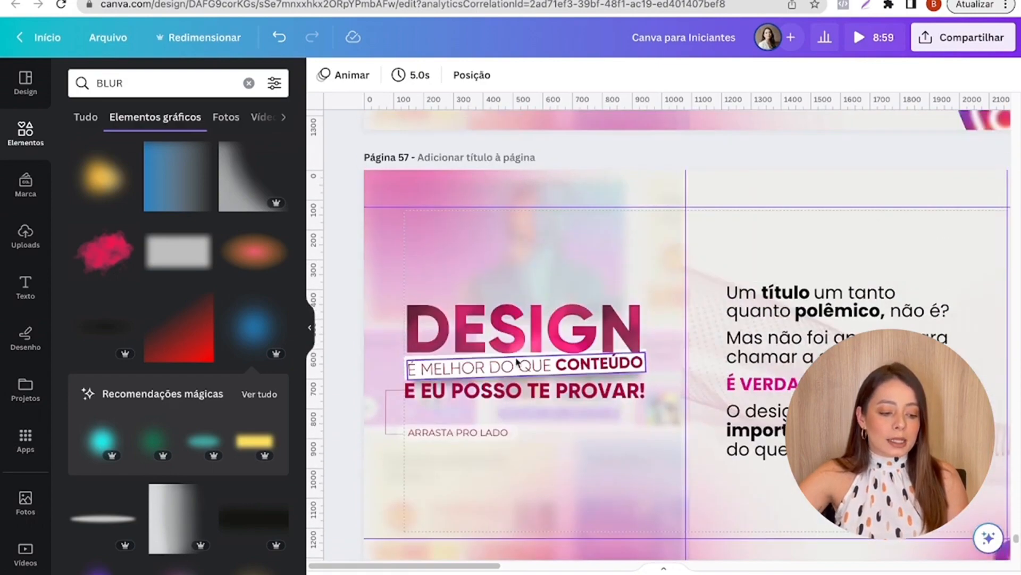
left_click(528, 336)
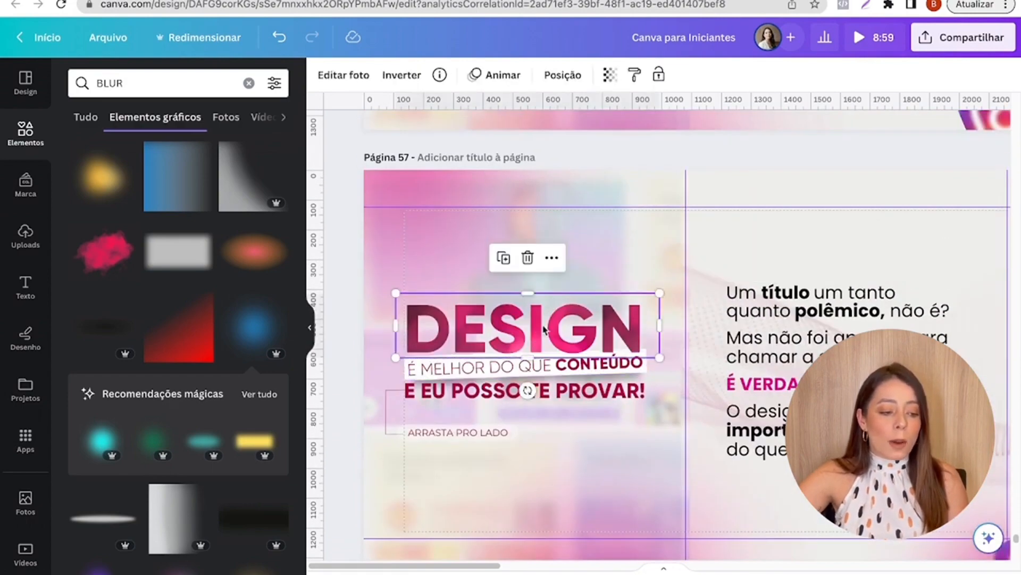
left_click_drag(543, 329, 502, 297)
double_click(500, 296)
left_click(672, 287)
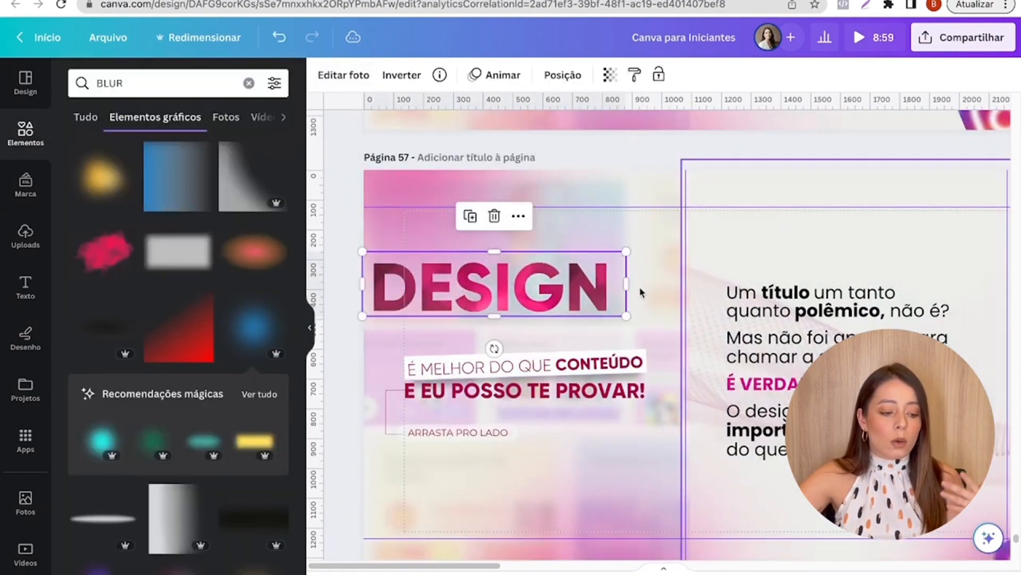
left_click_drag(575, 290, 608, 332)
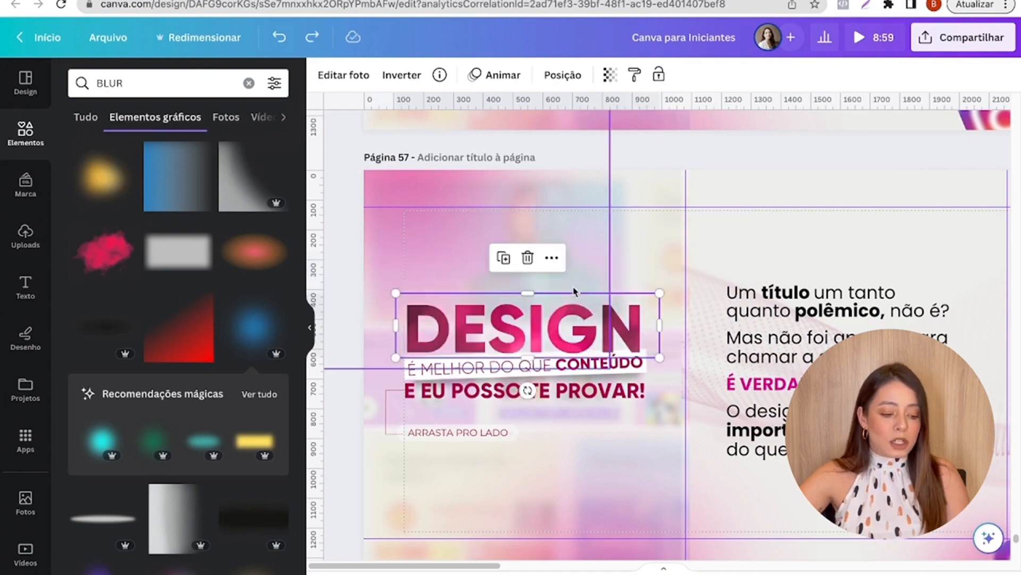
scroll(774, 300, "down", 1)
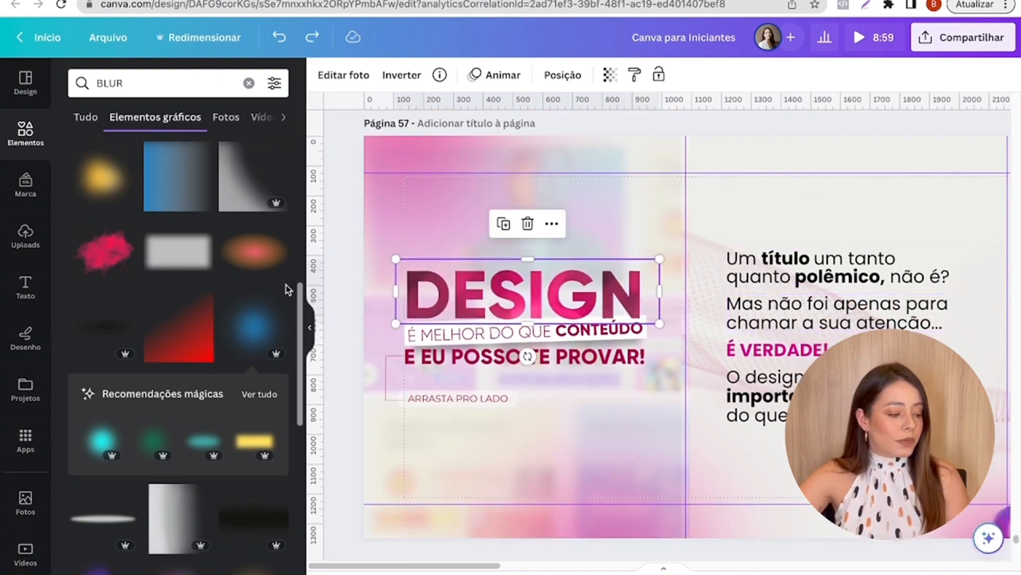
- Insert the uploaded magenta gradient DESIGN image into page 59 and delete the extra copy
left_click(29, 248)
scroll(406, 282, "down", 15)
scroll(99, 290, "down", 3)
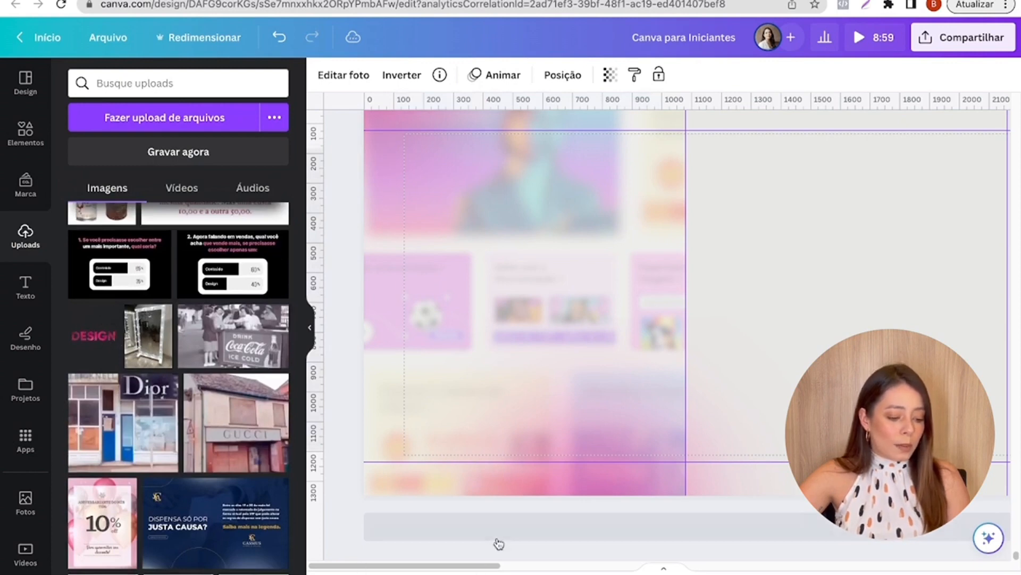
left_click_drag(454, 566, 613, 566)
left_click_drag(814, 362, 367, 361)
left_click(819, 349)
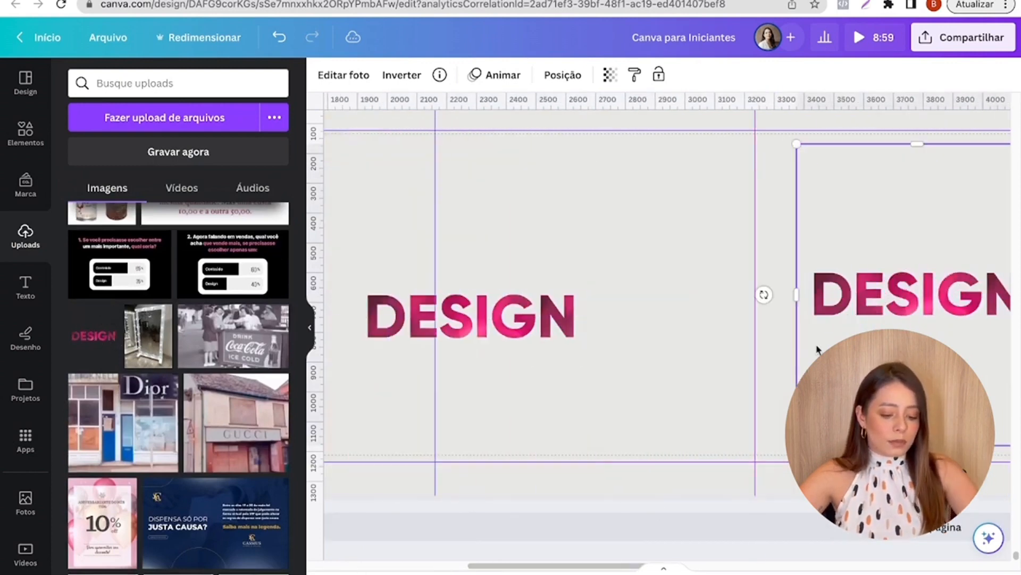
key("Delete")
- Move the DESIGN image onto page 59's first slide and crop its empty margins close to the letters
left_click_drag(514, 356, 393, 368)
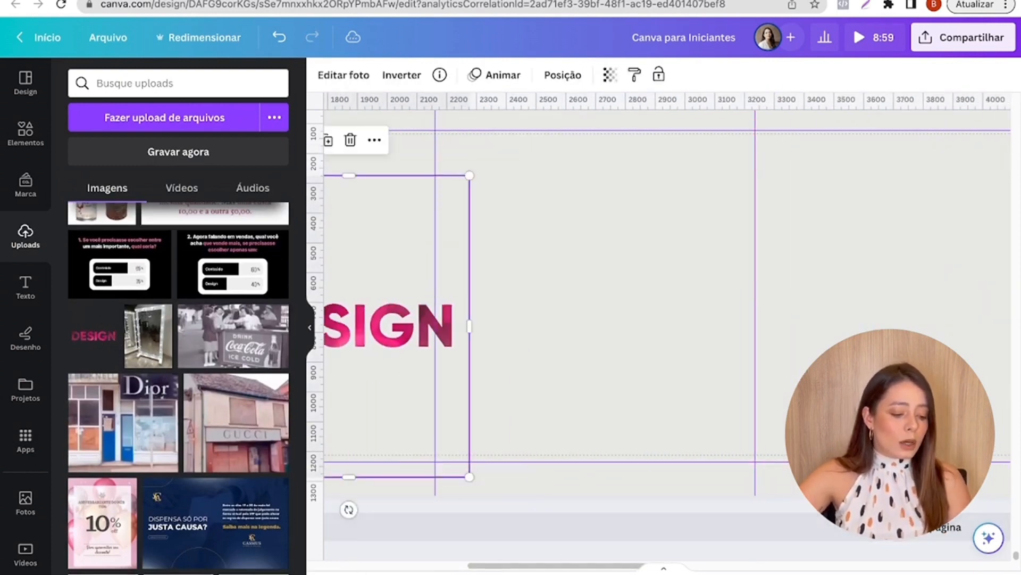
left_click_drag(563, 566, 397, 566)
left_click_drag(818, 217, 505, 238)
left_click_drag(528, 417, 534, 294)
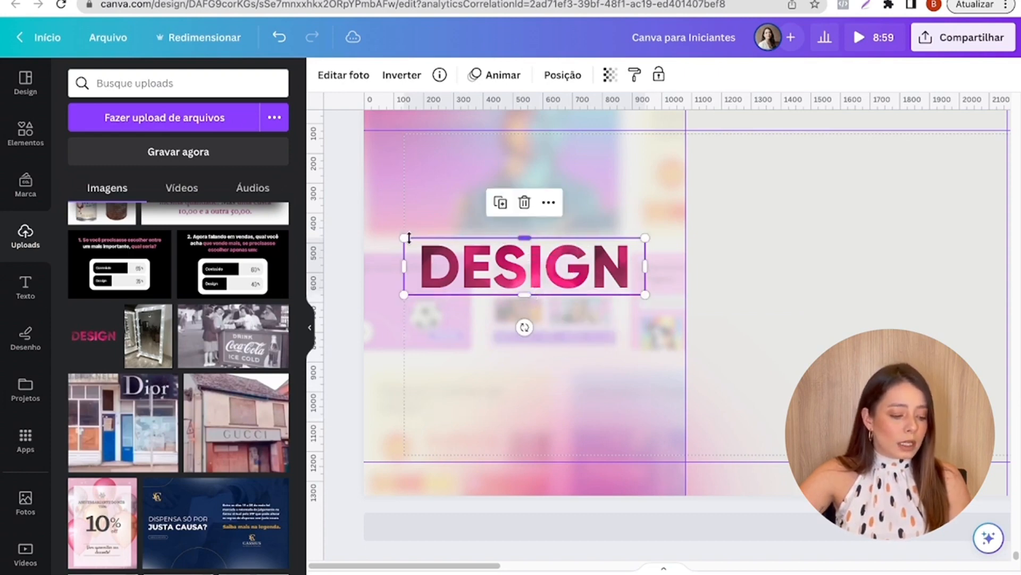
- Resize the cropped DESIGN image and align its left edge with the first slide's left margin
left_click_drag(405, 238, 456, 226)
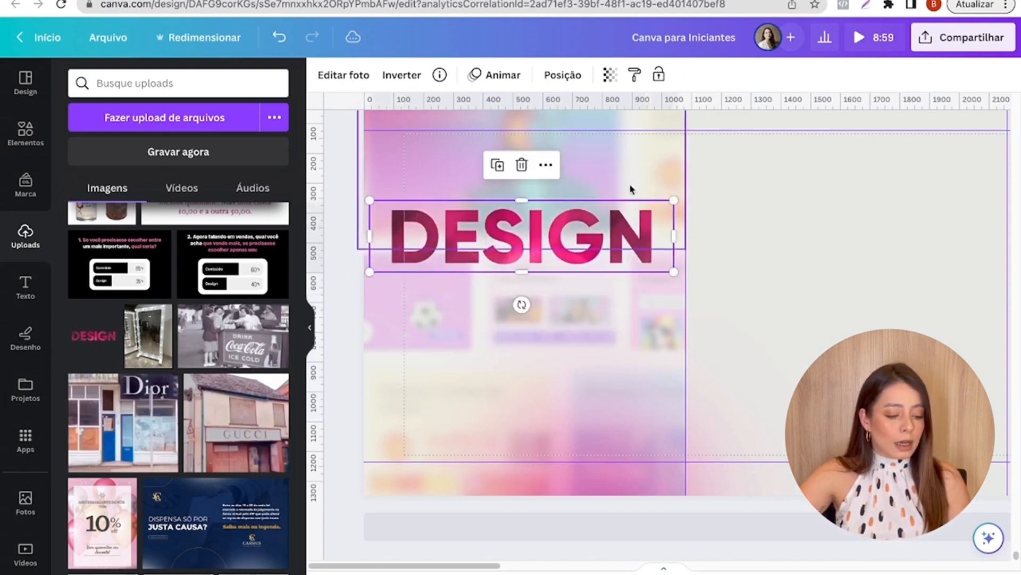
left_click_drag(673, 200, 628, 213)
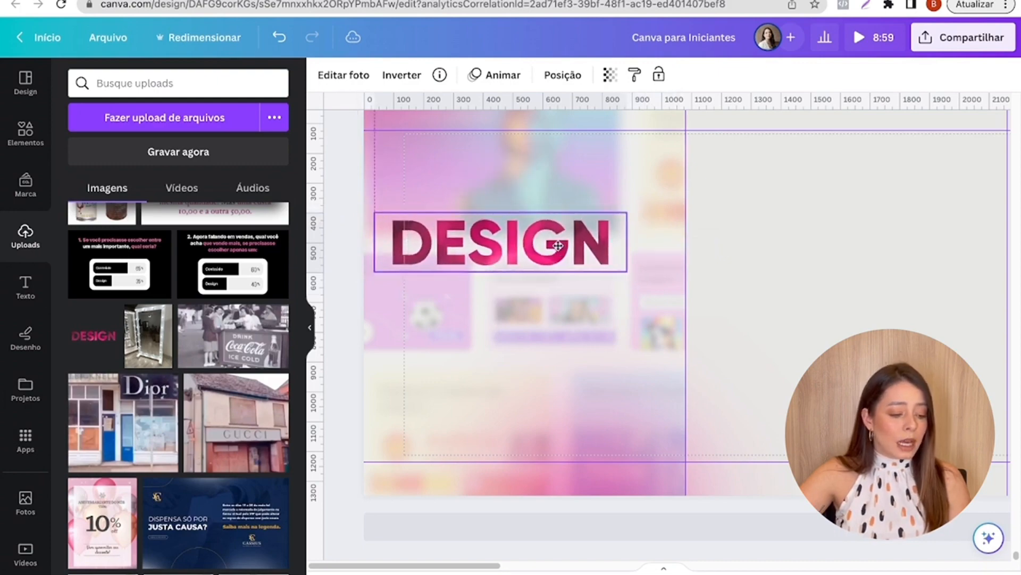
left_click_drag(557, 245, 575, 254)
left_click(826, 322)
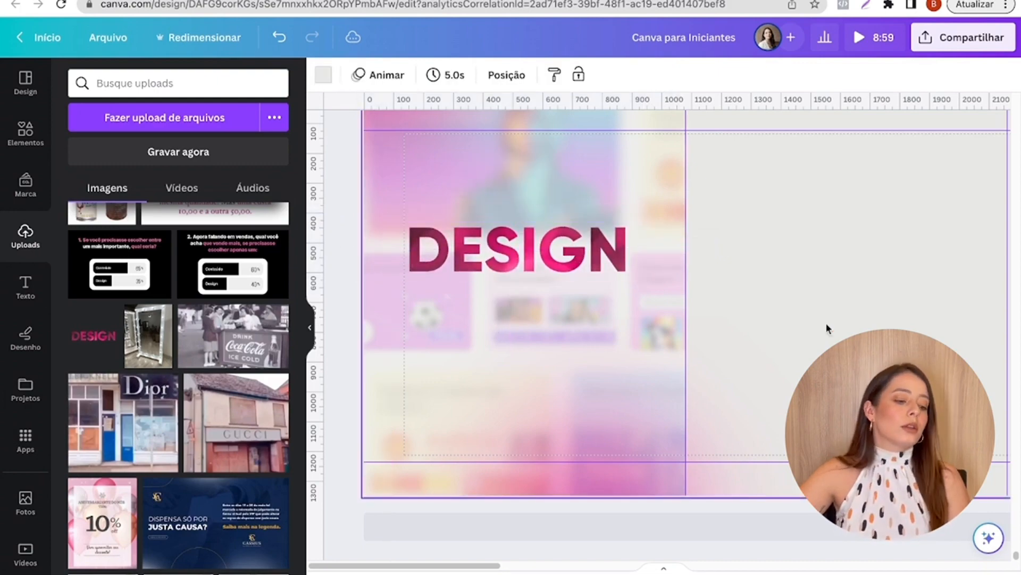
- Compare with page 57's title and slightly enlarge the DESIGN image on page 59's first slide
scroll(827, 324, "up", 15)
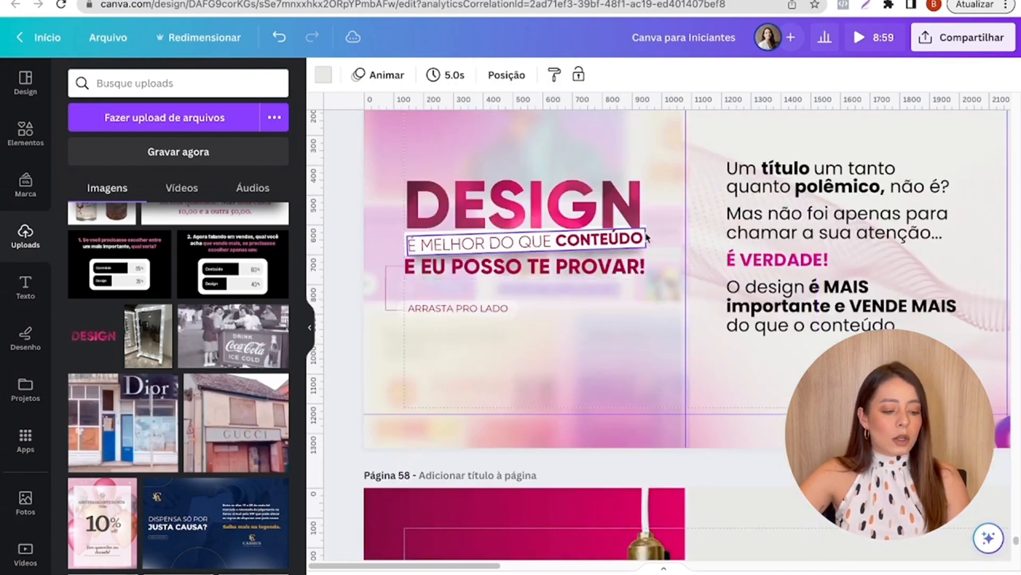
scroll(650, 295, "down", 7)
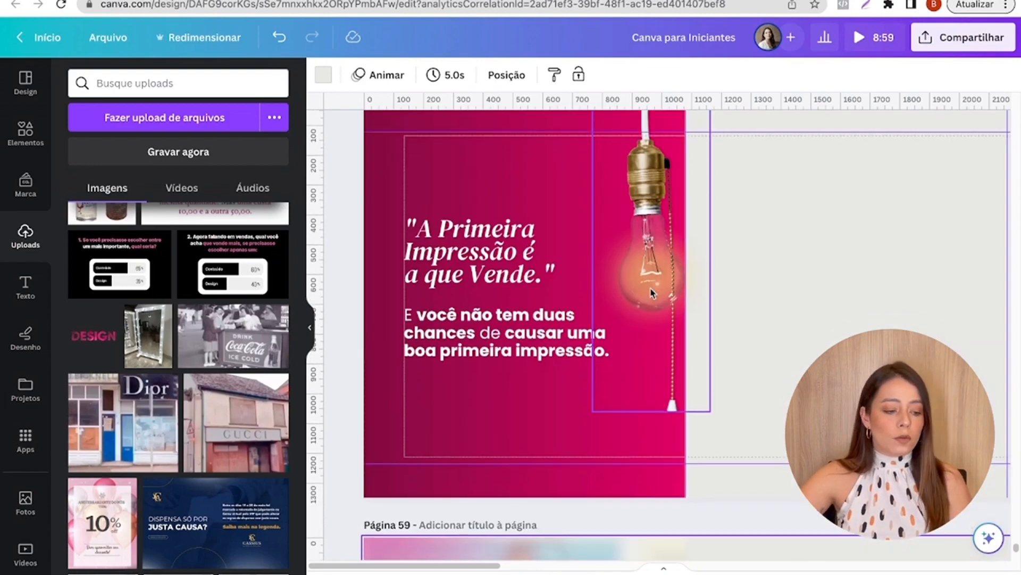
scroll(650, 293, "down", 6)
left_click(628, 230)
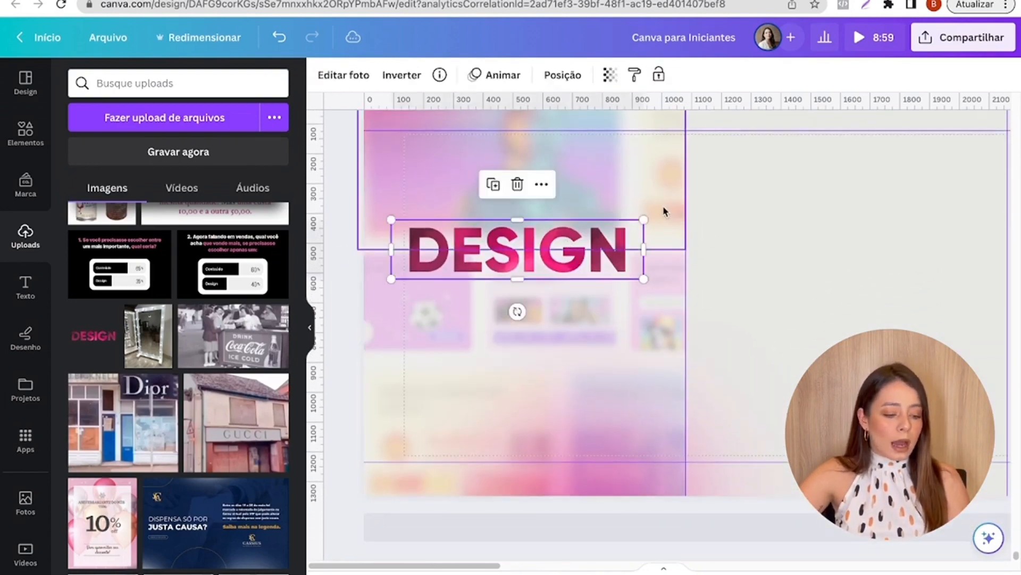
left_click_drag(644, 220, 665, 218)
left_click(823, 254)
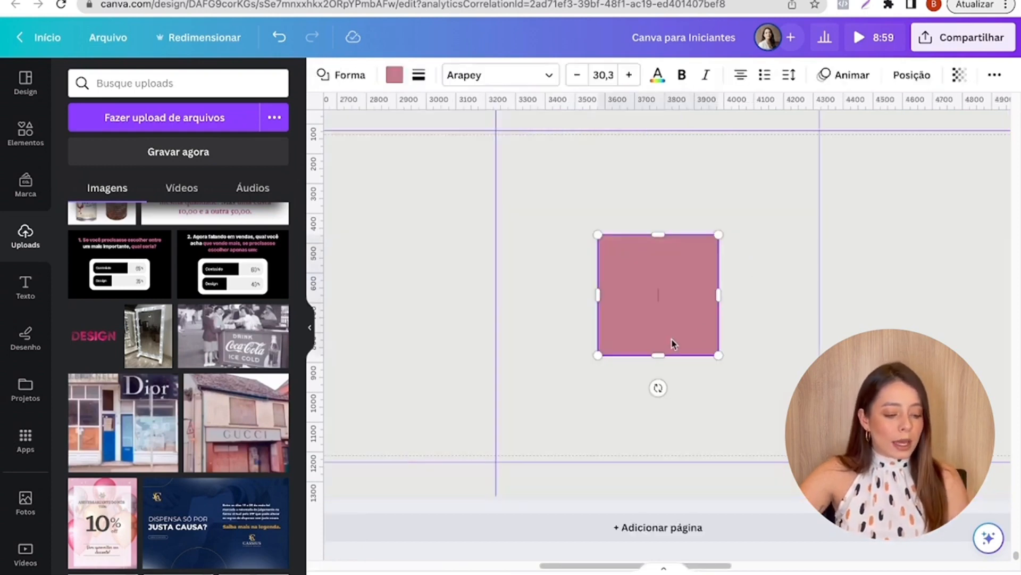
- Add a square shape to page 59 and move it to the first slide below the DESIGN title
left_click_drag(664, 322, 447, 331)
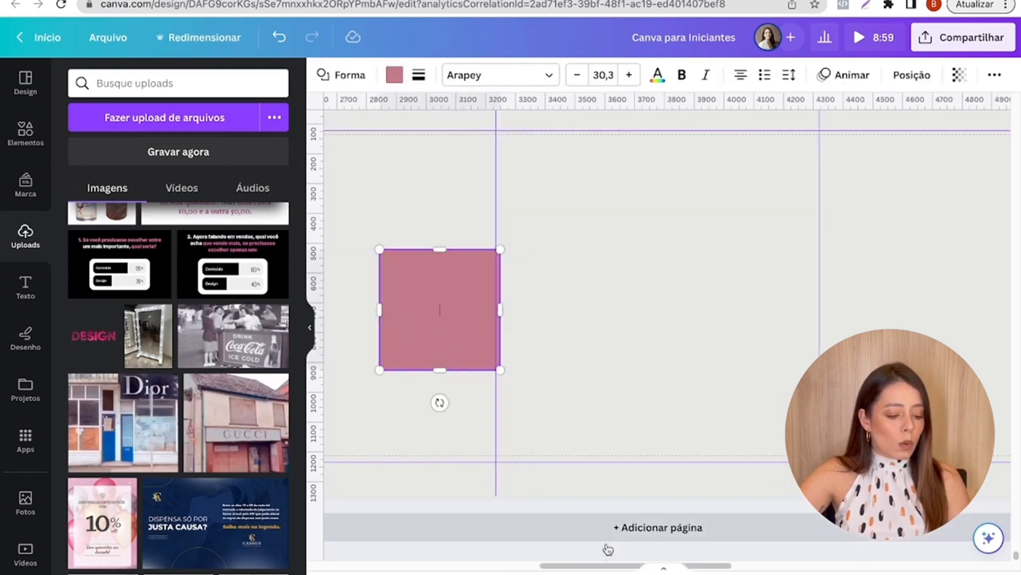
left_click_drag(608, 550, 469, 564)
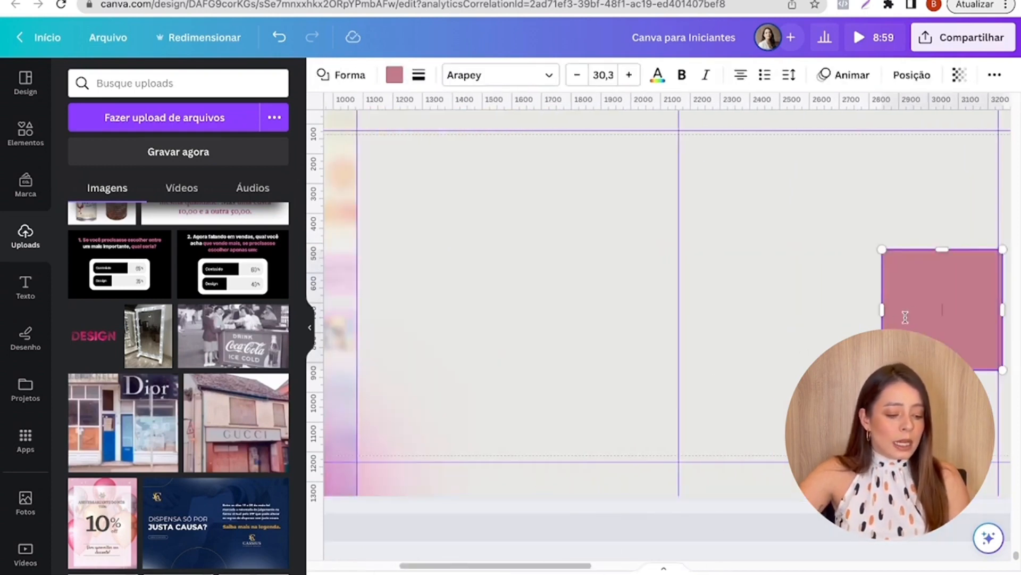
left_click(850, 330)
left_click_drag(884, 358, 325, 367)
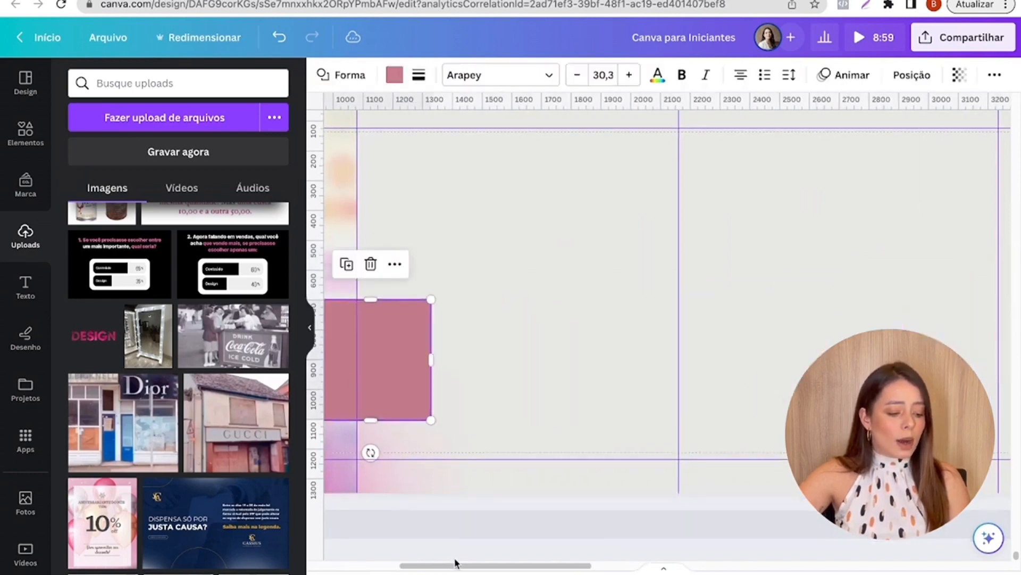
left_click_drag(454, 563, 364, 563)
- Recolor the square off-white and reshape it into a thin bar directly beneath DESIGN, about as wide as the title
left_click(394, 75)
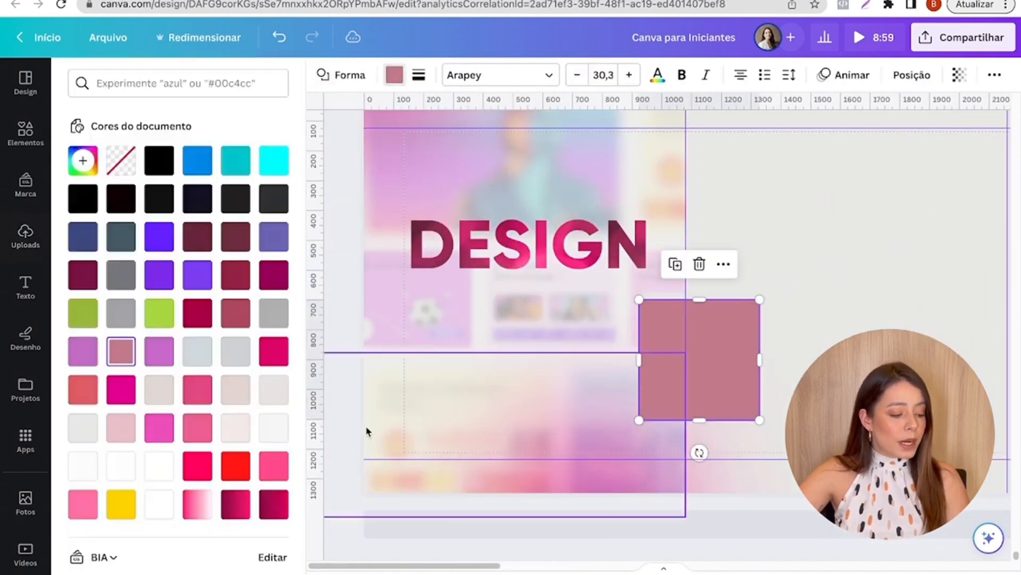
left_click(275, 426)
left_click_drag(682, 369, 504, 340)
left_click_drag(468, 396, 461, 291)
left_click_drag(530, 286, 652, 292)
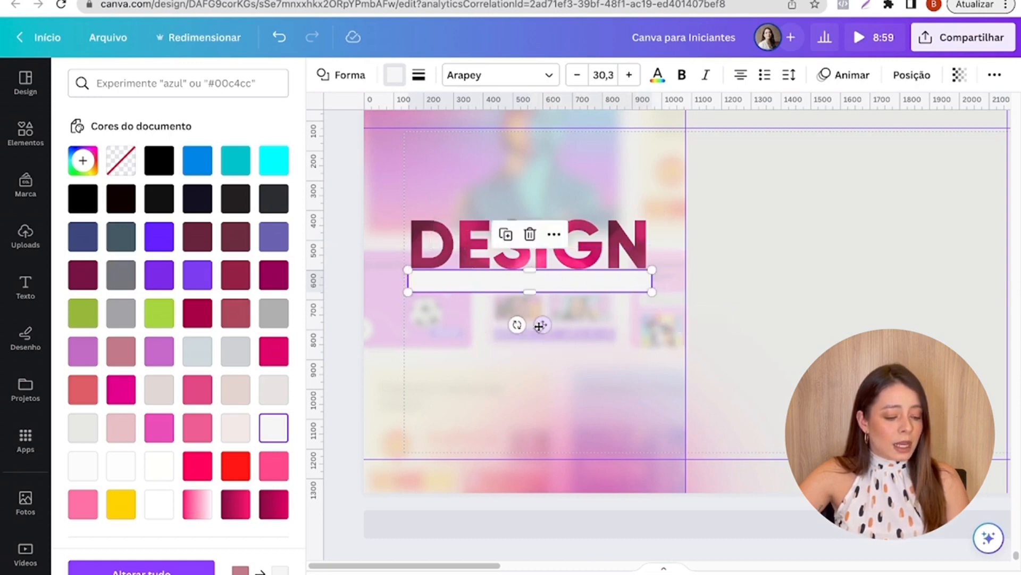
- Tilt the off-white bar to about -1.7° and adjust its size and position beneath DESIGN to about 819 by 75 px
scroll(492, 325, "up", 2)
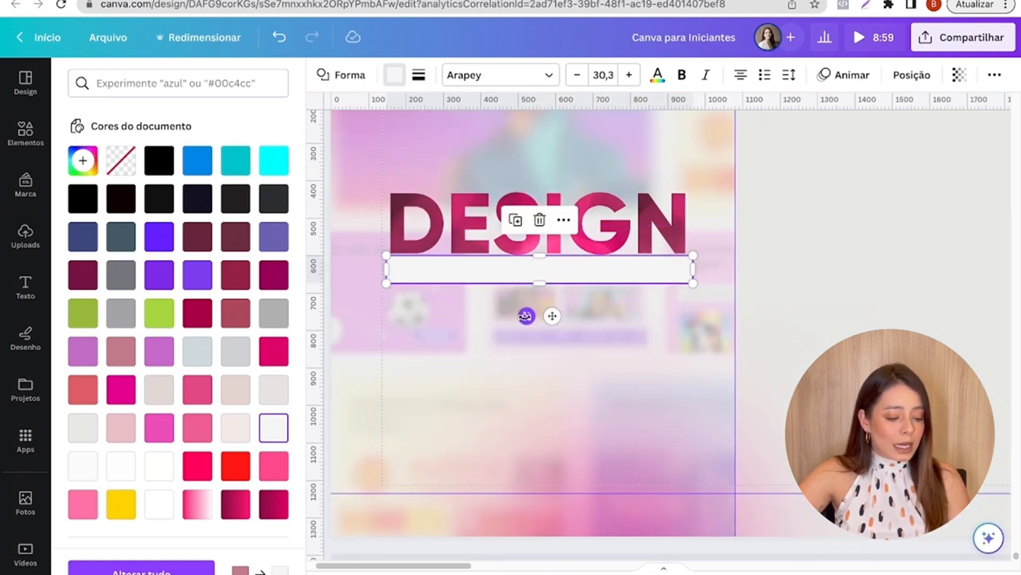
left_click_drag(526, 316, 524, 317)
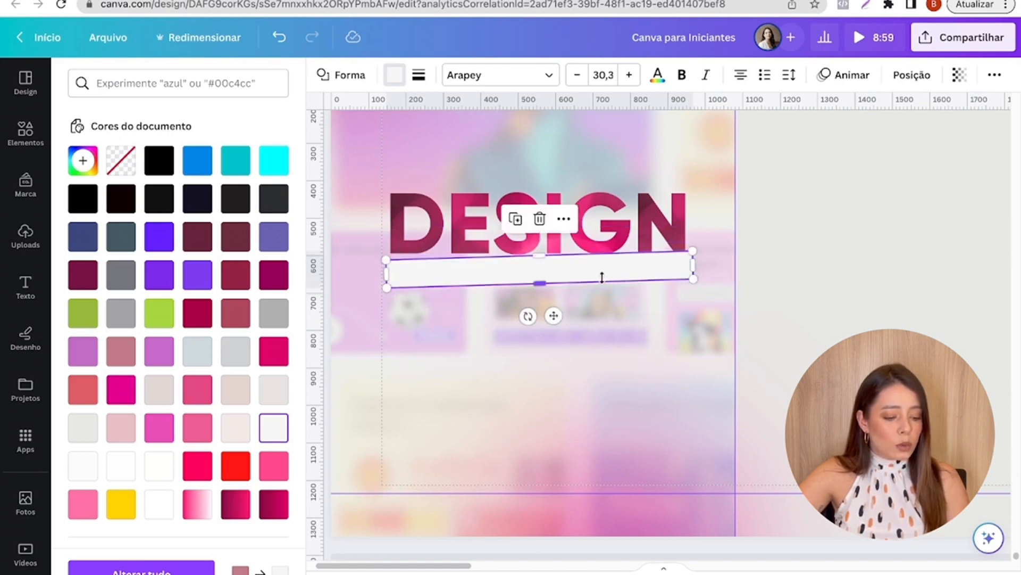
left_click_drag(593, 269, 495, 255)
scroll(535, 316, "up", 5)
scroll(595, 282, "down", 5)
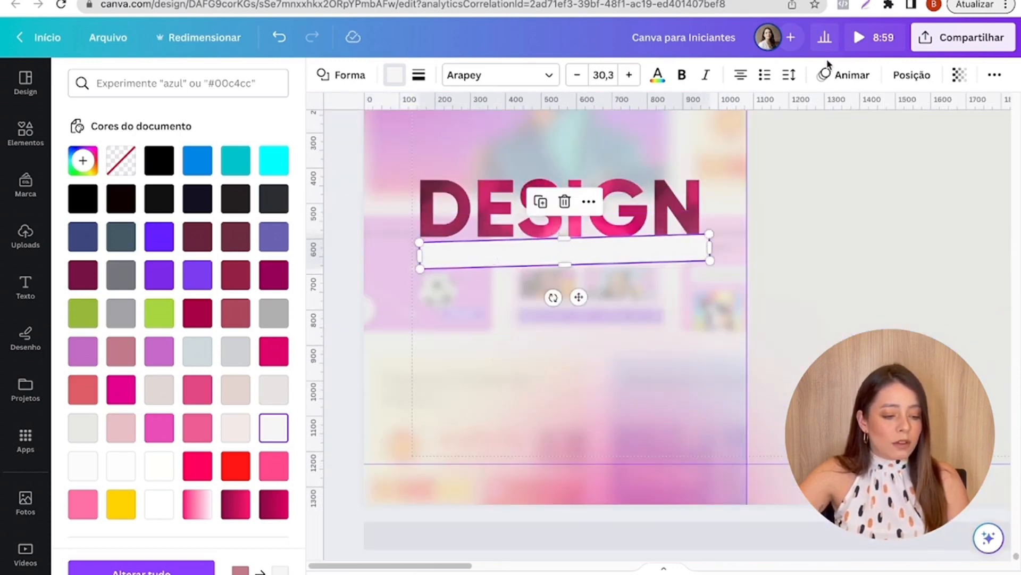
- Send the off-white bar behind the DESIGN image and nudge it to X 148.7 px, Y 612.3 px
left_click(911, 75)
left_click(226, 105)
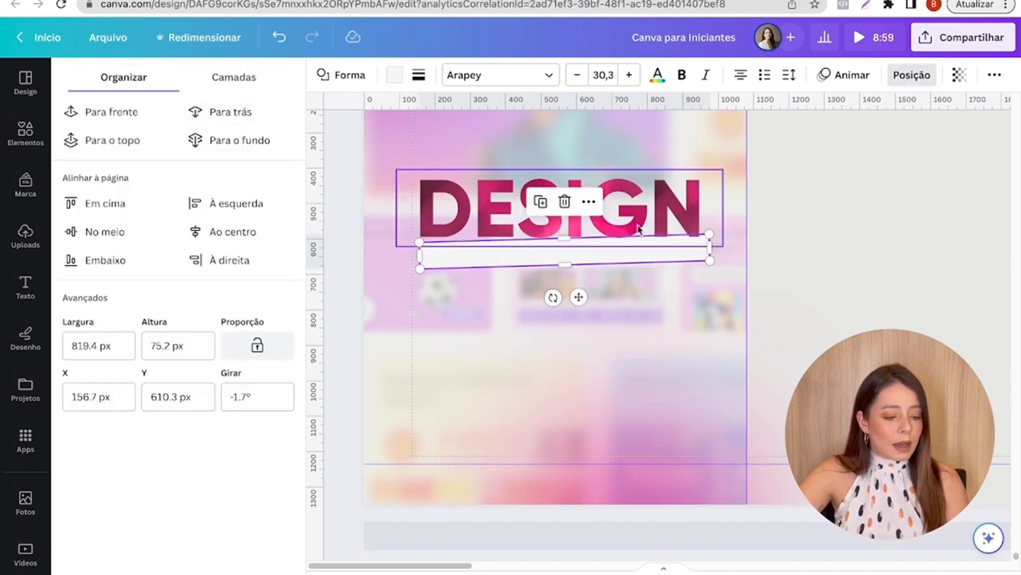
left_click(812, 215)
left_click(860, 309)
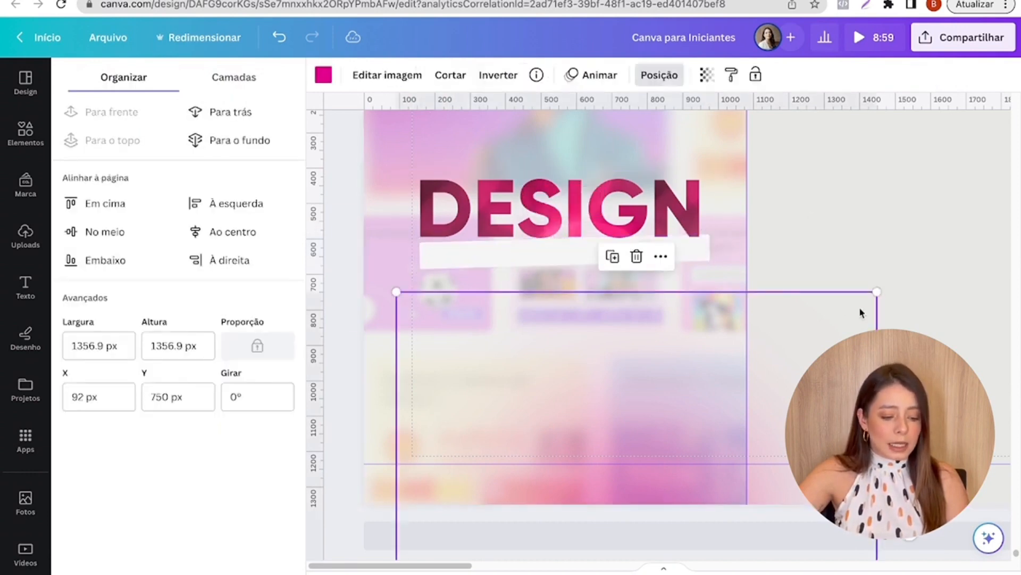
left_click(550, 261)
key("Left")
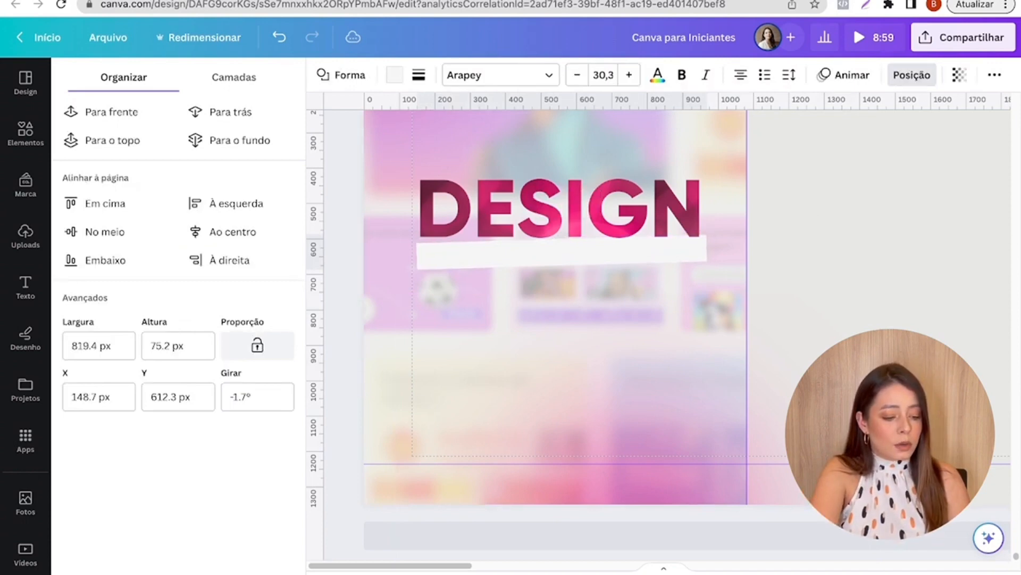
- Add the text "É MELHOR DO QUE CONTEÚDO" below the off-white bar on the first slide
left_click(828, 331)
left_click(834, 226)
key("t")
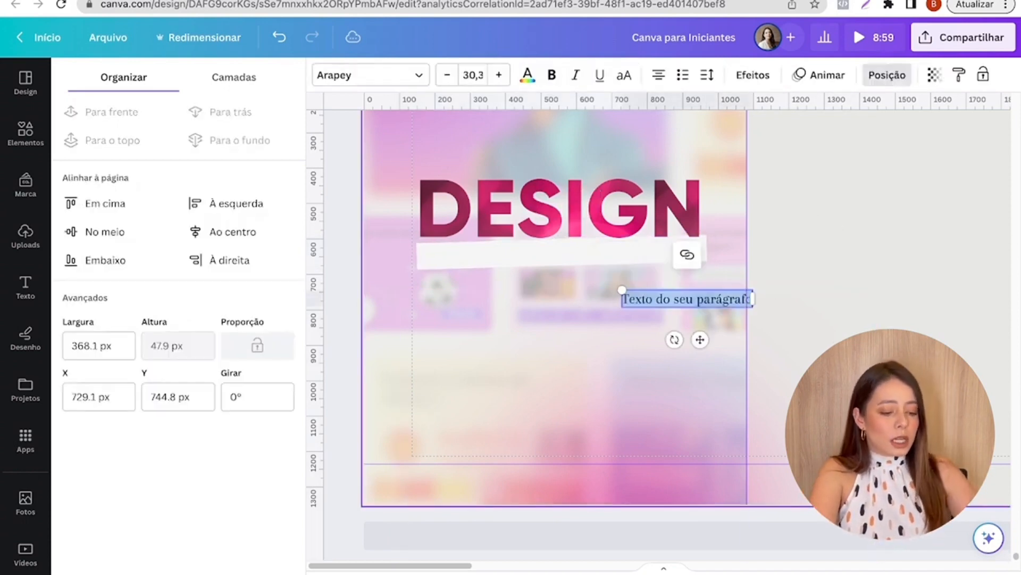
left_click_drag(700, 340, 565, 349)
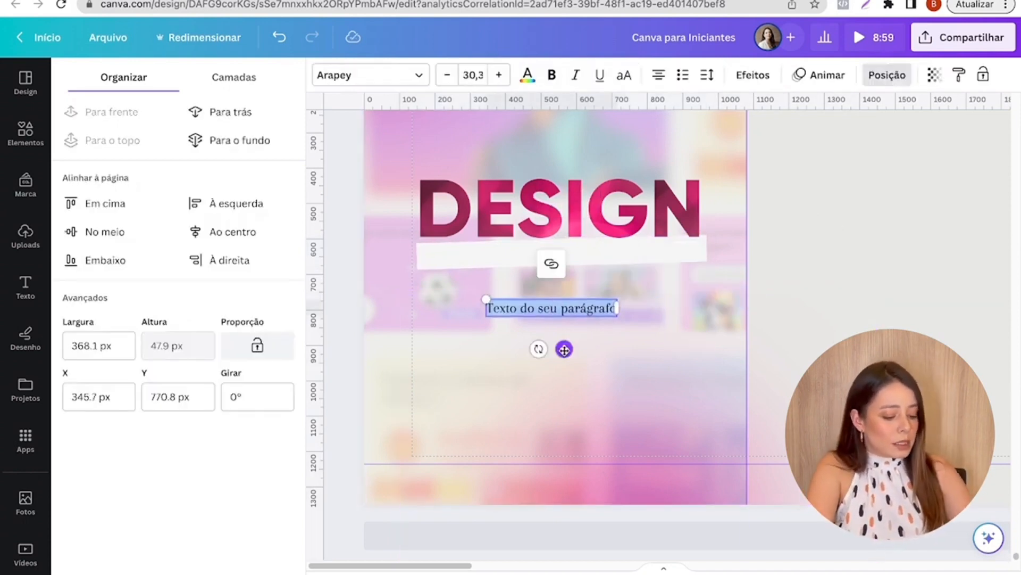
type("E MELHOR DO QUE CONTE")
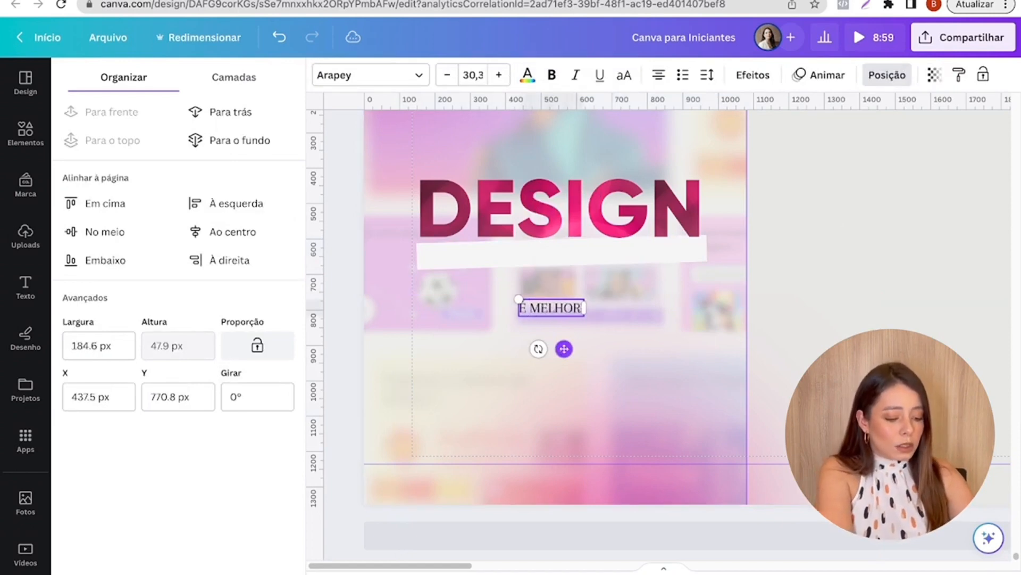
type("ÚDO")
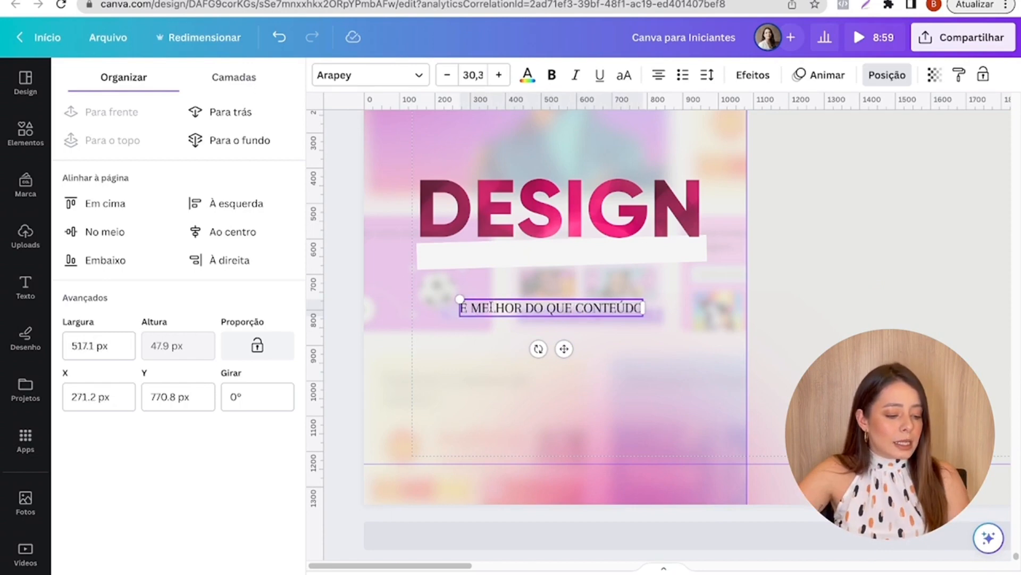
- Enlarge the subtitle text to size 40,7 and set its font to Gilroy Light
left_click_drag(460, 299, 396, 293)
left_click(389, 82)
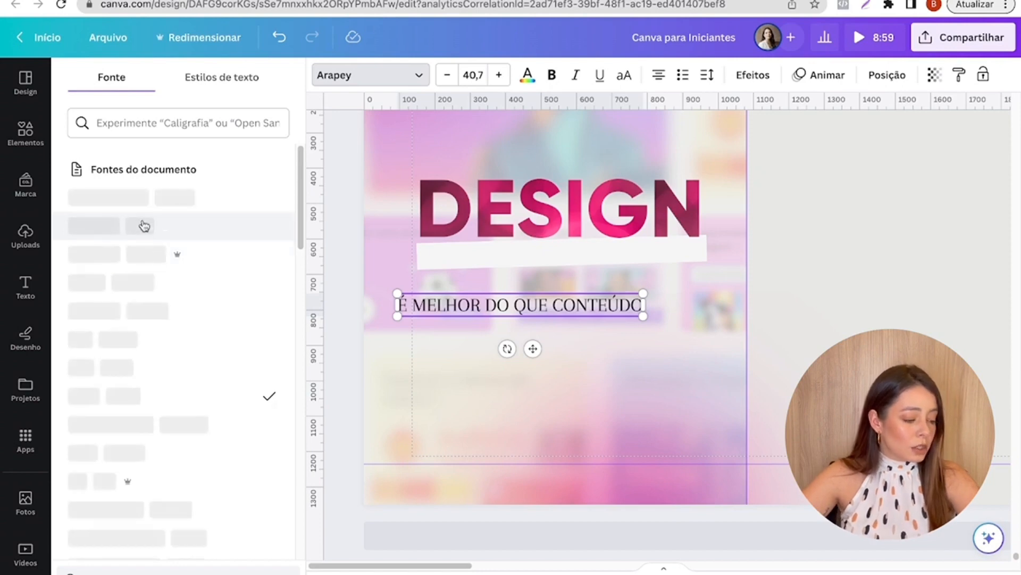
scroll(126, 337, "down", 5)
left_click(117, 349)
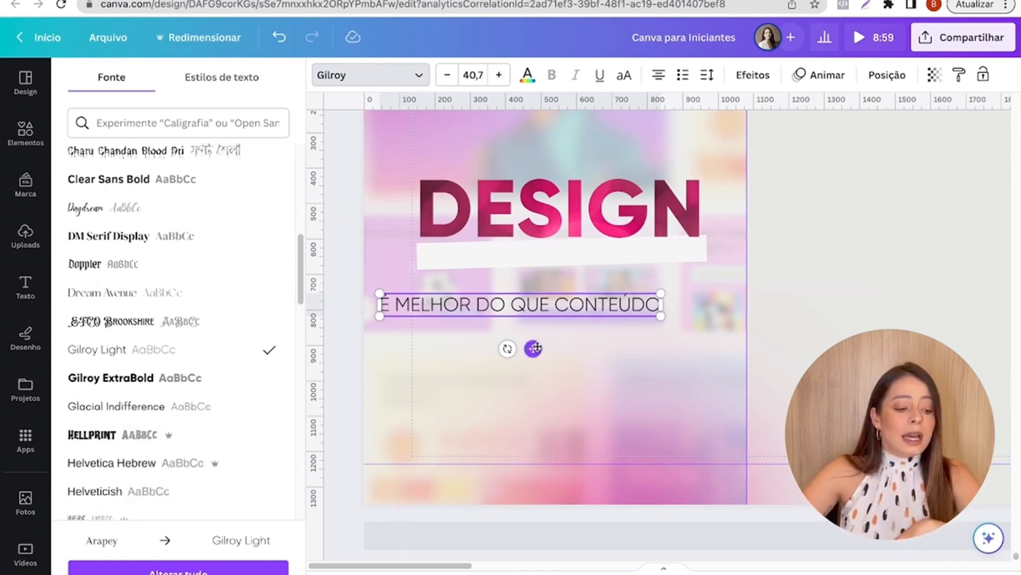
- Tilt the subtitle text to match the off-white bar's slope and move it onto the bar beneath DESIGN
left_click_drag(533, 349, 565, 333)
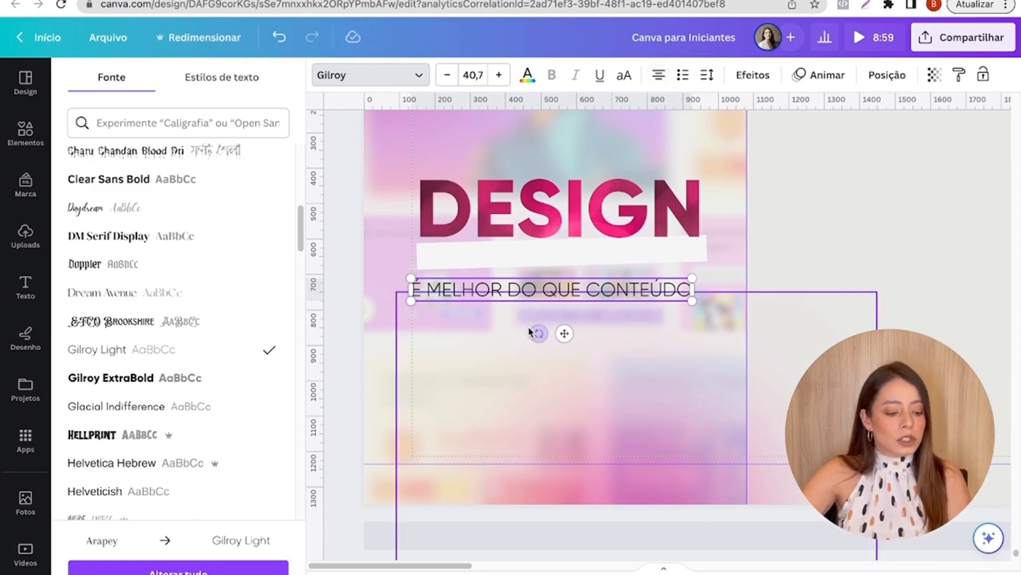
left_click_drag(538, 334, 537, 326)
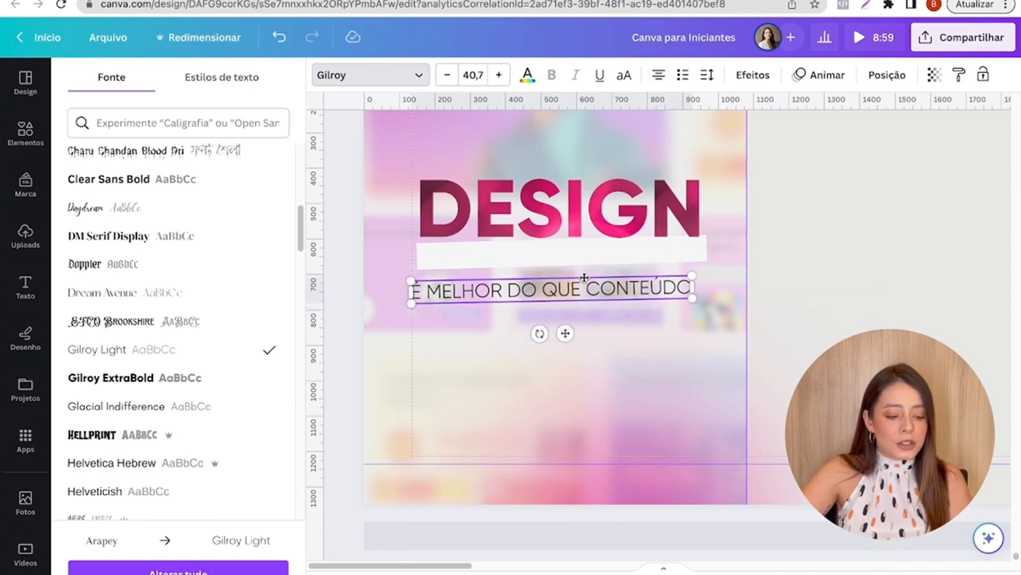
left_click(384, 298)
left_click_drag(503, 296, 509, 236)
- Recolor the subtitle text dark wine red and nudge it slightly upward within the off-white bar
left_click(525, 73)
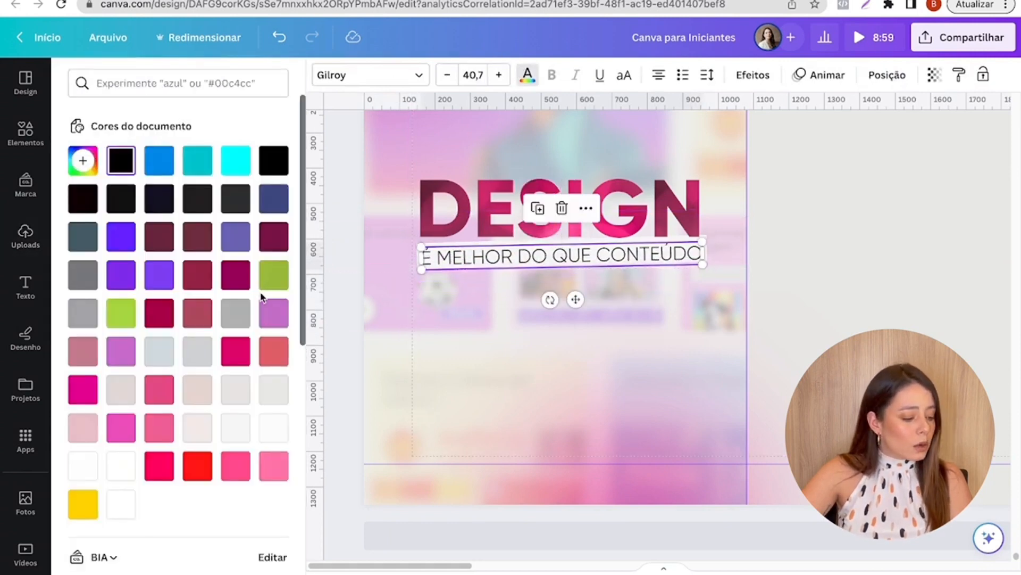
scroll(200, 427, "down", 5)
left_click(191, 470)
left_click(813, 284)
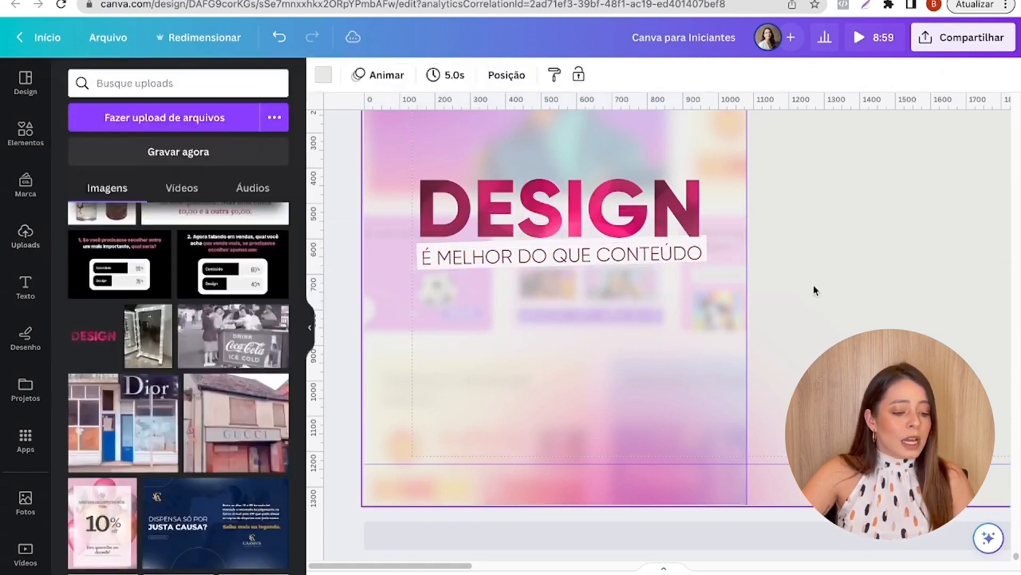
left_click(636, 257)
key("Up")
key("Up")
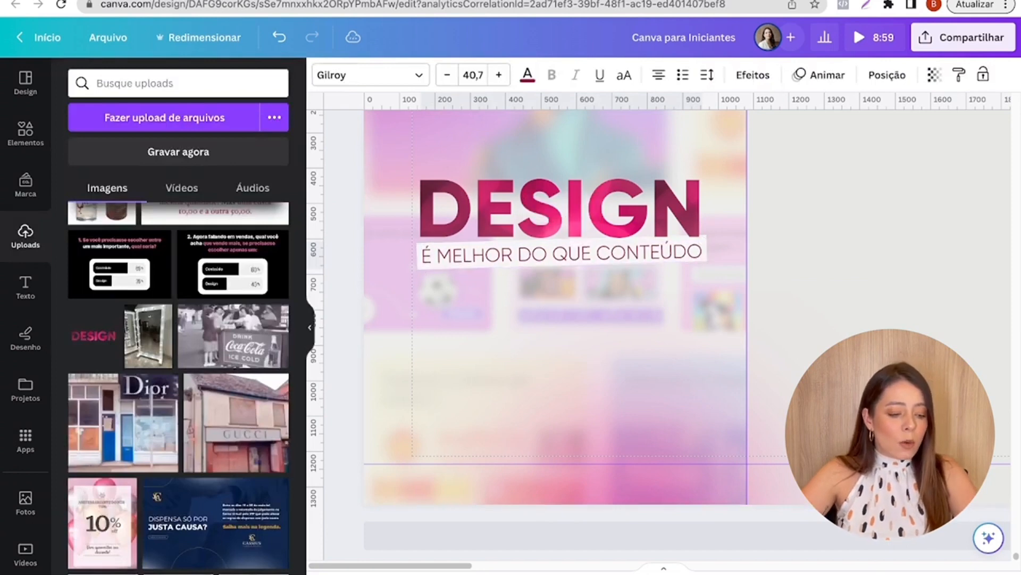
left_click(838, 241)
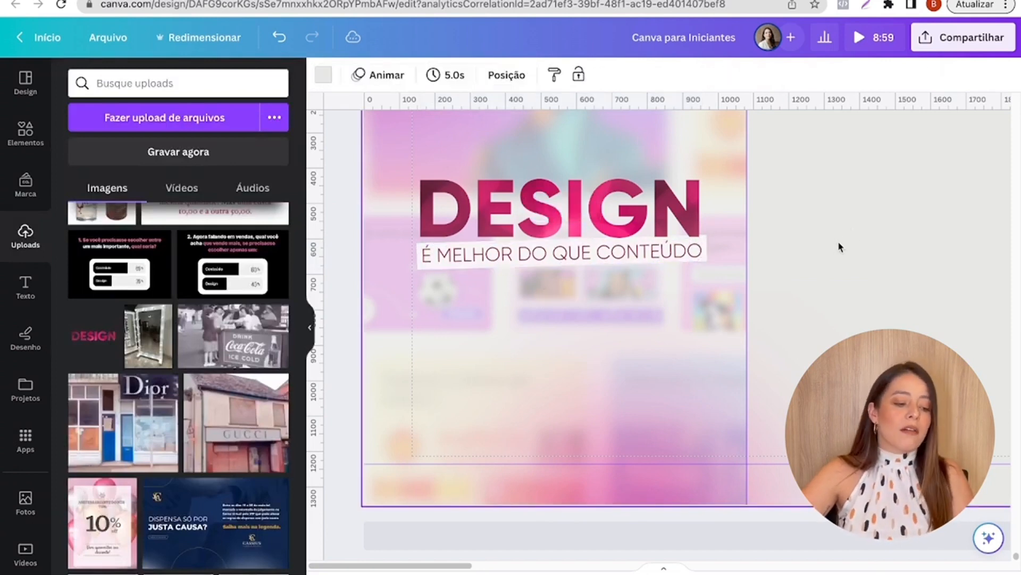
- Delete the word CONTEÚDO from the subtitle text and narrow its text box to fit "É MELHOR DO QUE"
scroll(374, 347, "up", 1)
scroll(373, 347, "up", 4)
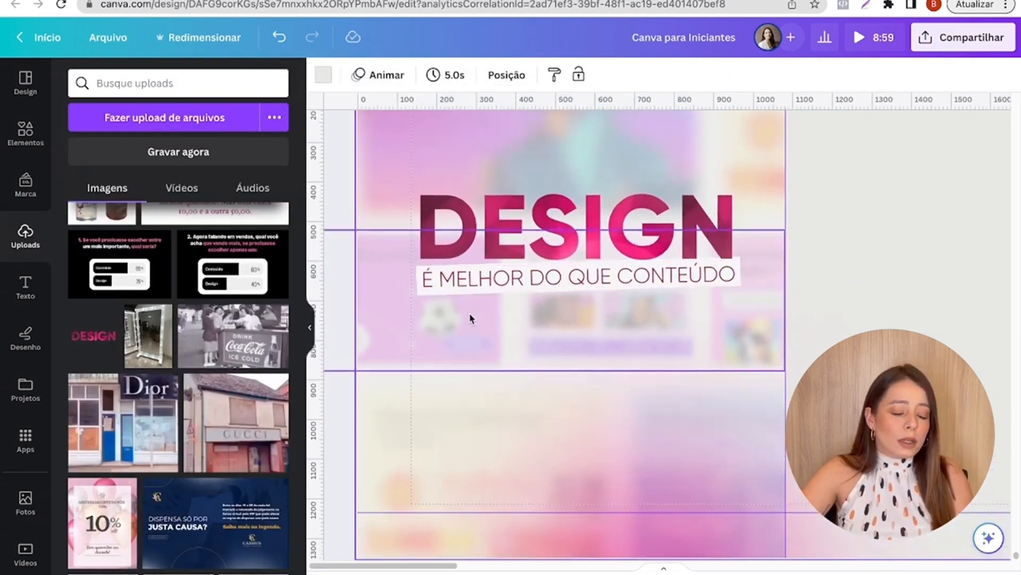
left_click(558, 248)
left_click_drag(612, 311, 609, 315)
left_click(932, 291)
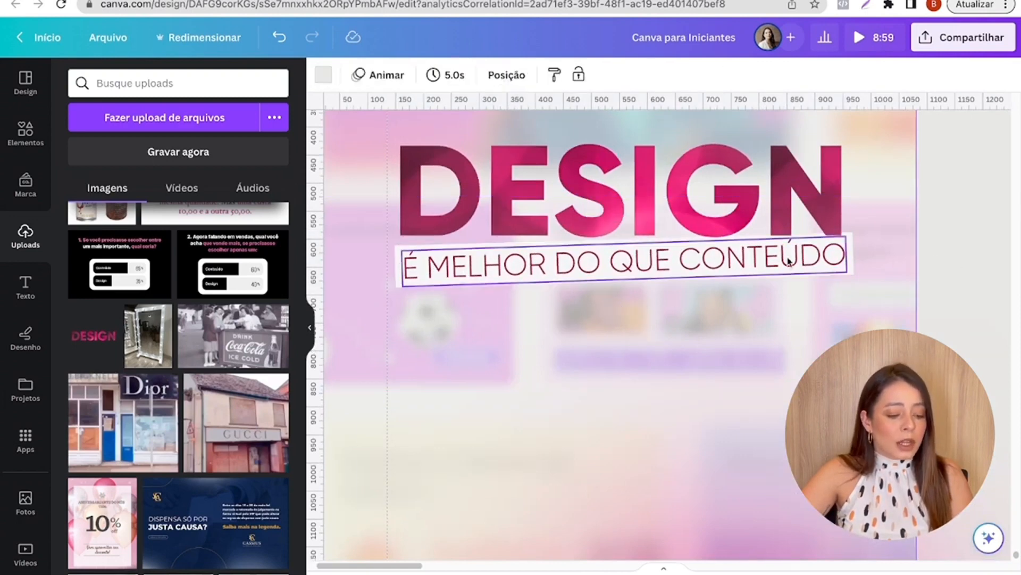
left_click(765, 260)
left_click_drag(682, 259, 834, 257)
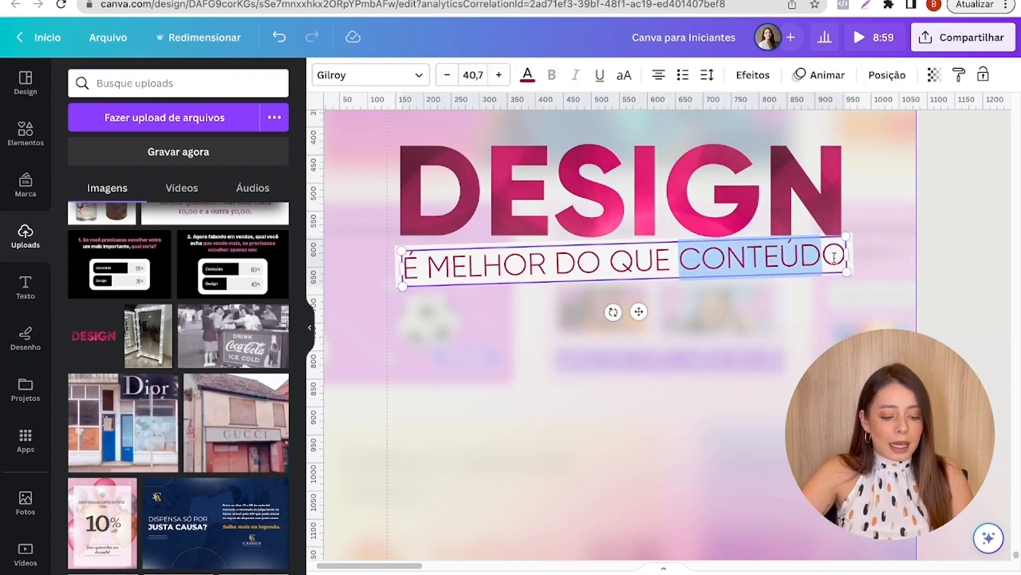
key("BackSpace")
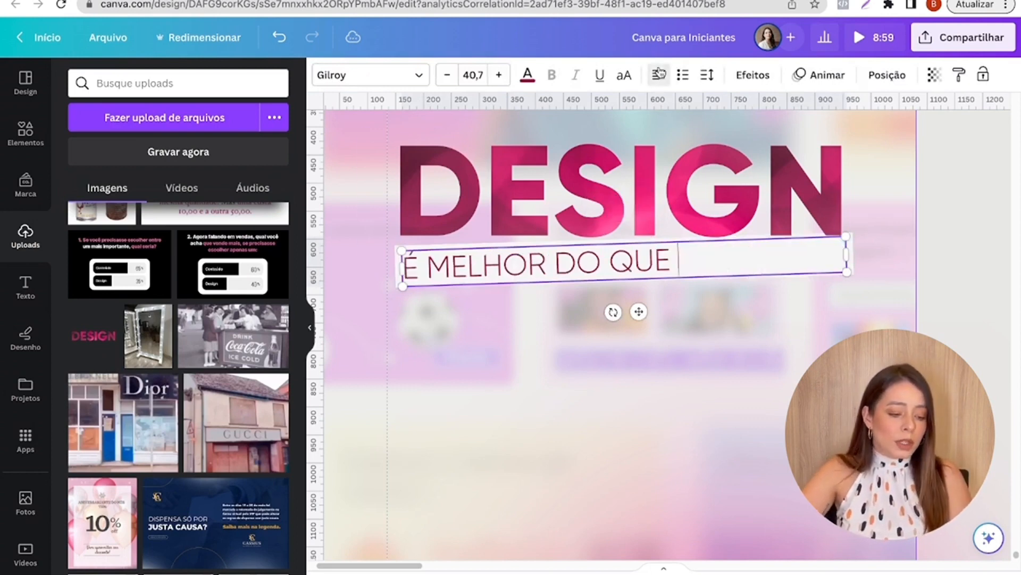
left_click_drag(847, 256, 674, 258)
left_click(584, 347)
- Duplicate the subtitle text, place the copy below the off-white bar and replace its wording with "CONTEÚDO"
left_click(528, 265)
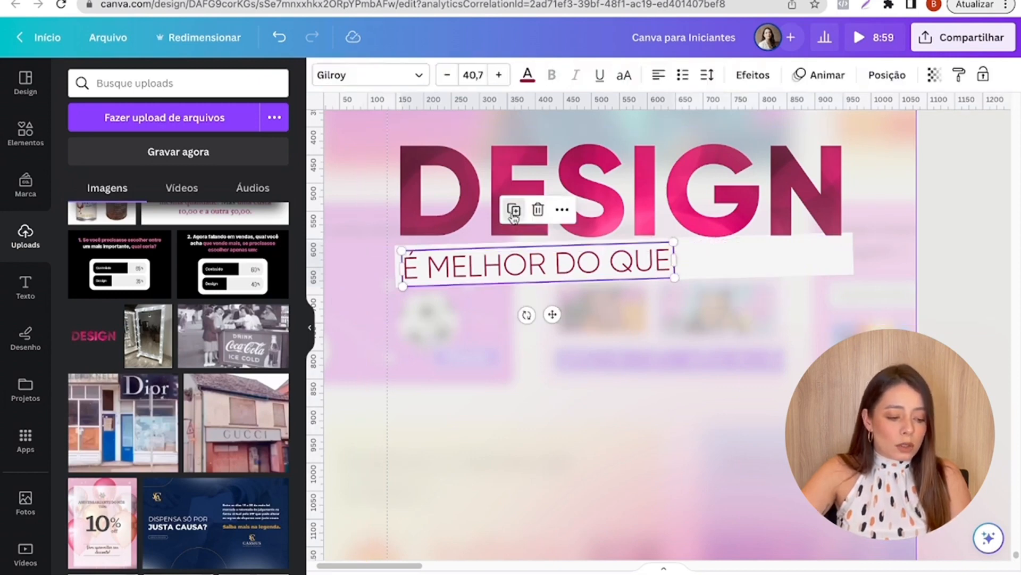
left_click_drag(498, 278, 512, 339)
type("CONTEÚDO")
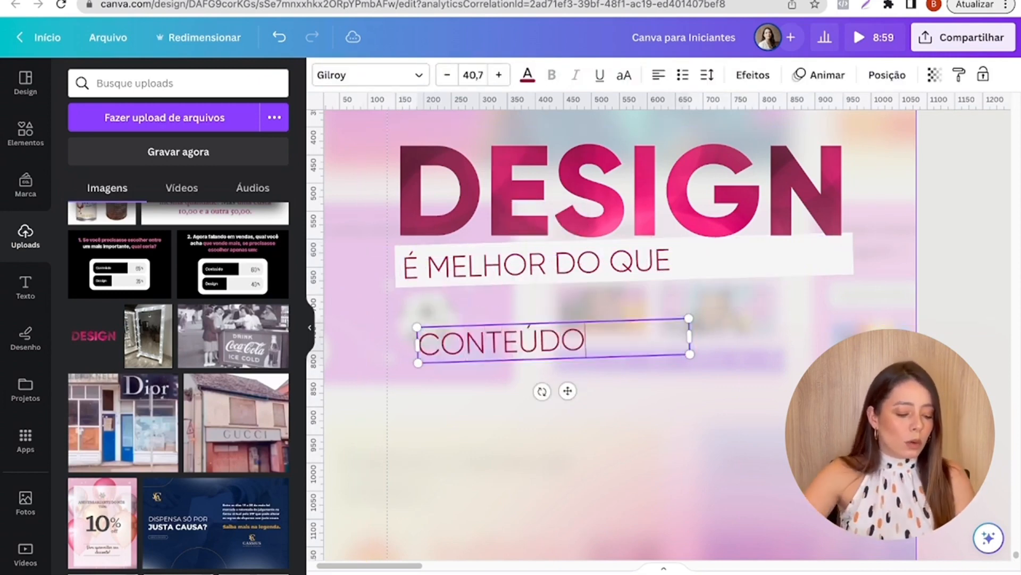
- Set the font of CONTEÚDO to Gilroy ExtraBold and narrow its text box to fit the word
double_click(585, 345)
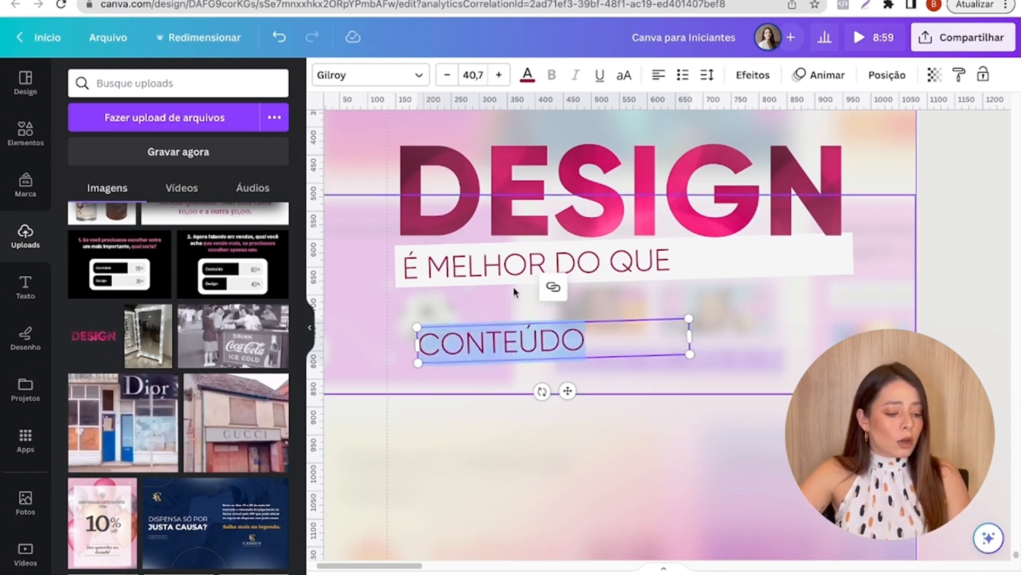
left_click(413, 77)
left_click(162, 376)
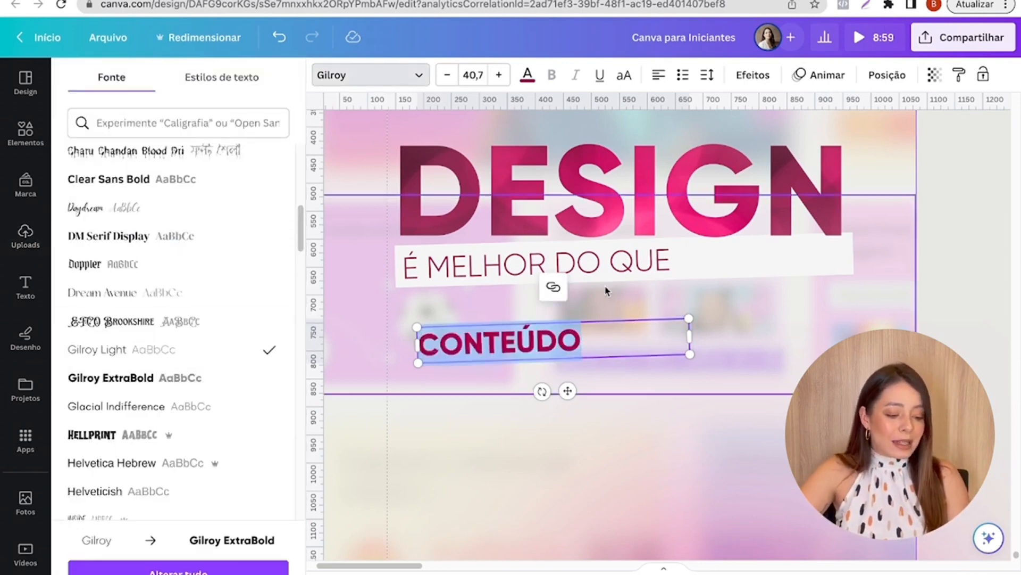
left_click_drag(690, 337, 592, 358)
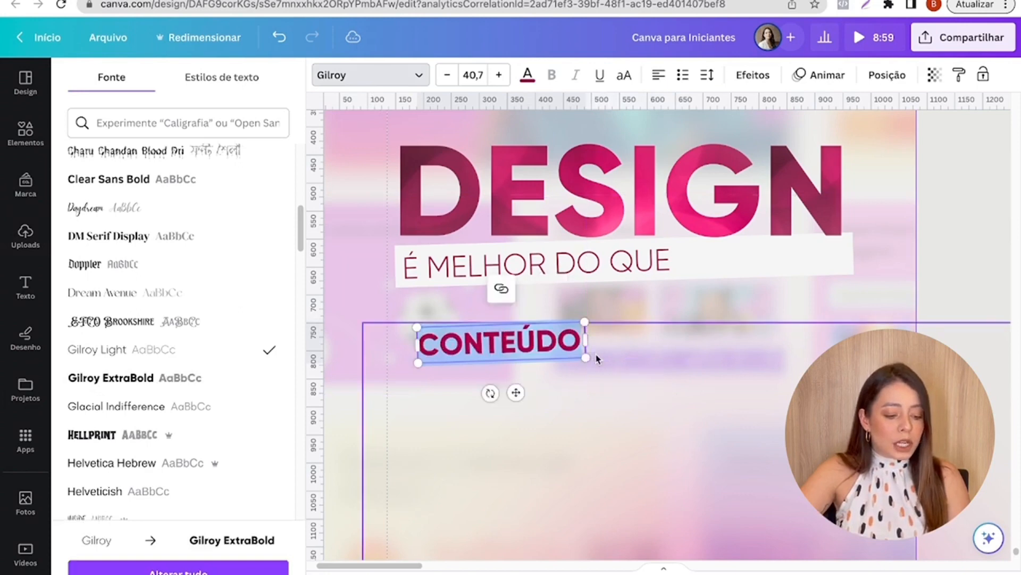
left_click(598, 358)
- Move CONTEÚDO onto the off-white bar directly after "É MELHOR DO QUE" and nudge it up and right into line
left_click_drag(528, 343, 784, 261)
key("Up")
key("Up")
key("Up")
key("Up")
key("Up")
key("Up")
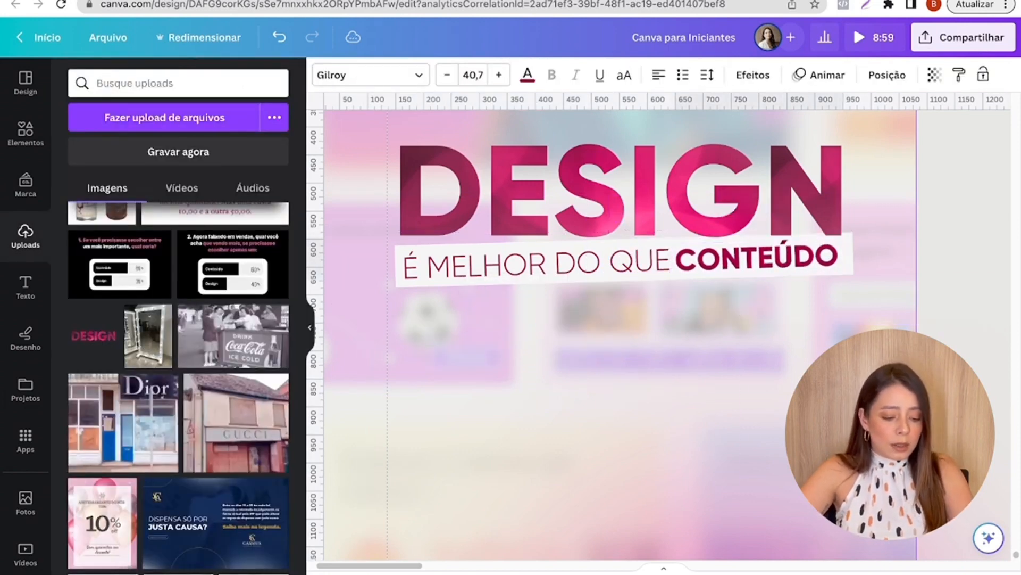
key("Right")
key("Right")
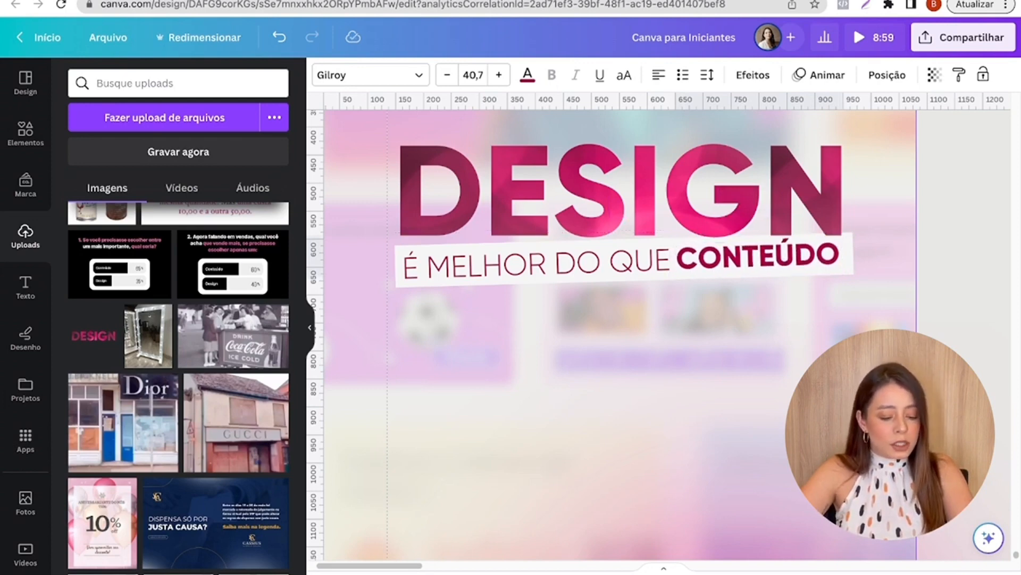
left_click(960, 275)
scroll(957, 274, "down", 3)
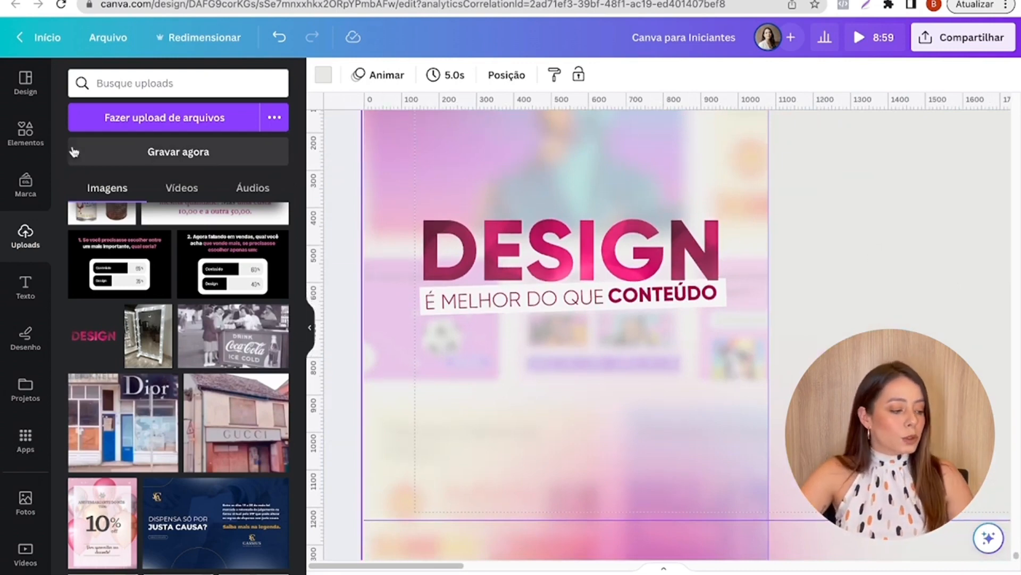
- Search the graphic elements for "SHADOW" and add the long, thin black shadow to the design
left_click(19, 133)
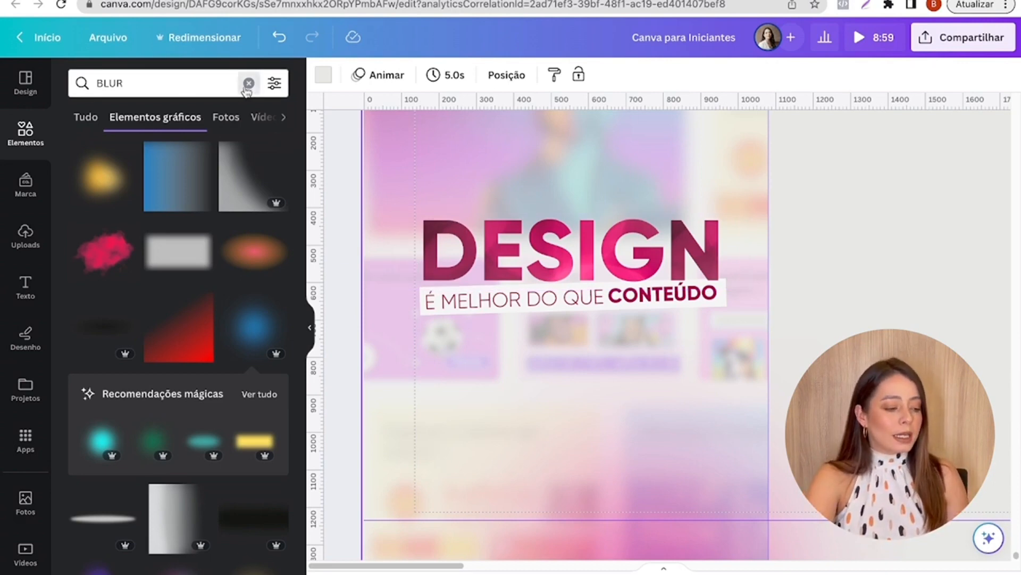
left_click(247, 85)
type("SHADOW")
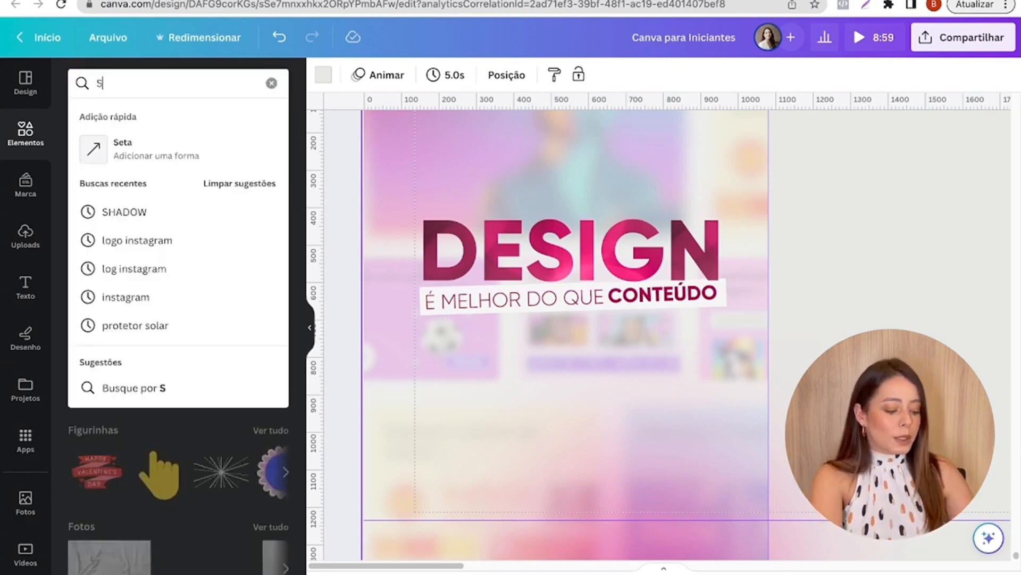
key("Return")
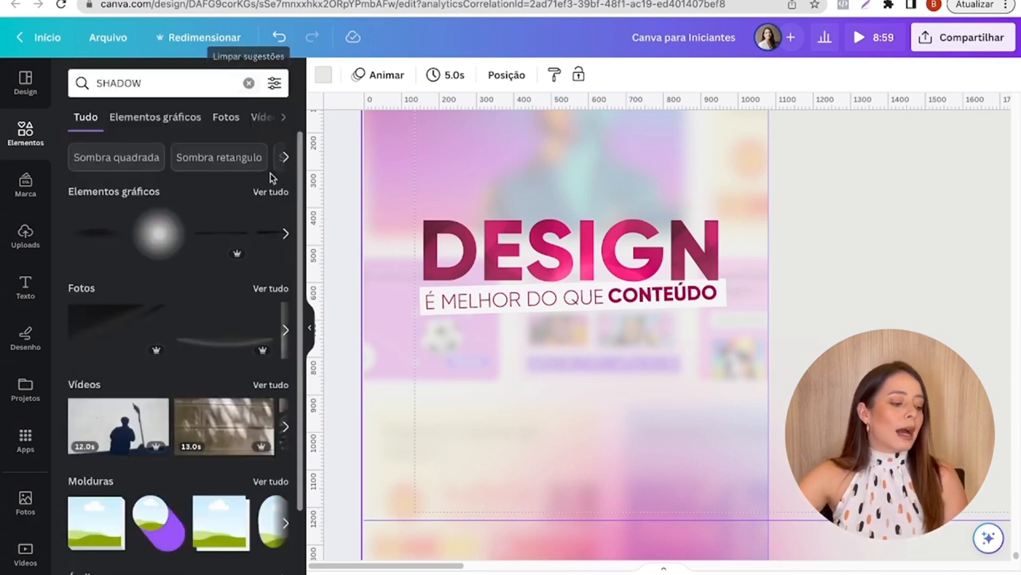
left_click(282, 194)
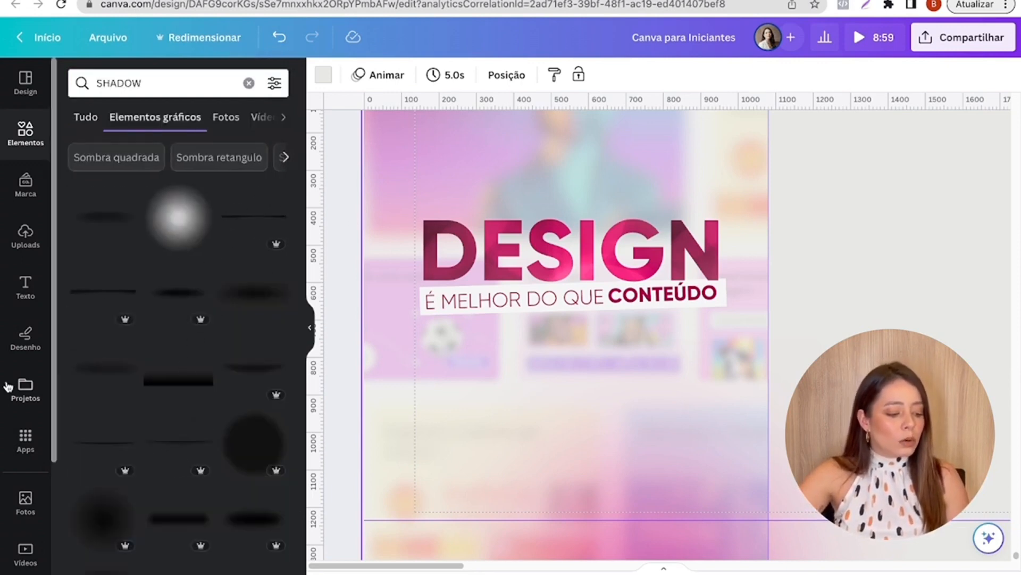
left_click(254, 232)
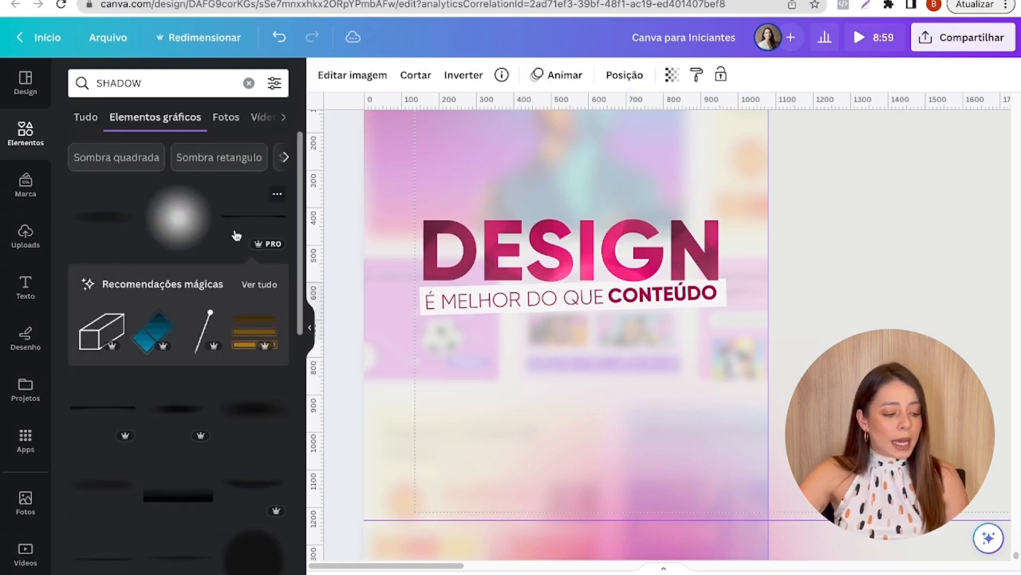
- Move the shadow onto the first slide and shrink it to sit along the lower edge of the off-white bar
left_click_drag(427, 560, 580, 556)
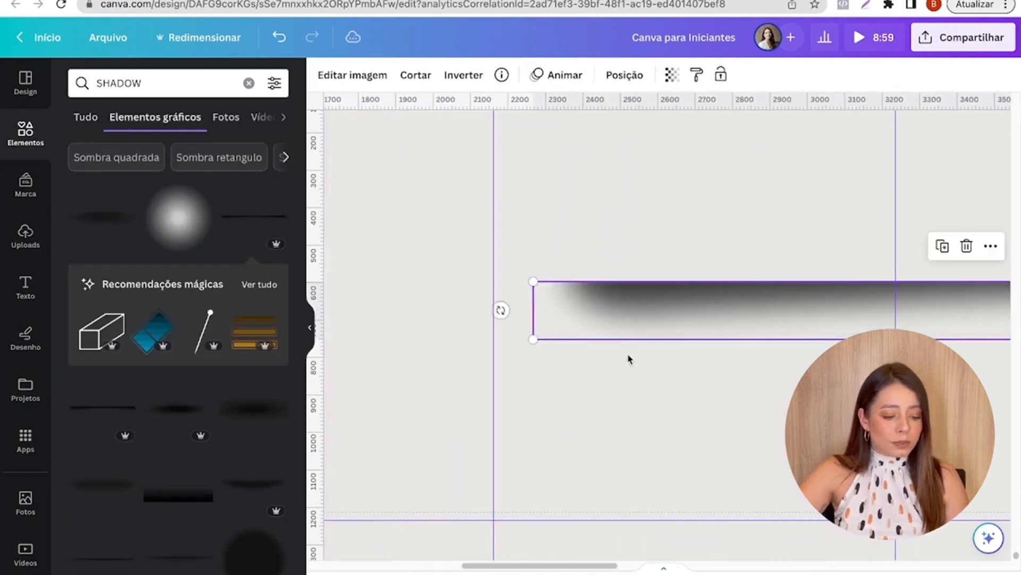
left_click_drag(559, 300, 320, 331)
scroll(547, 467, "down", 6)
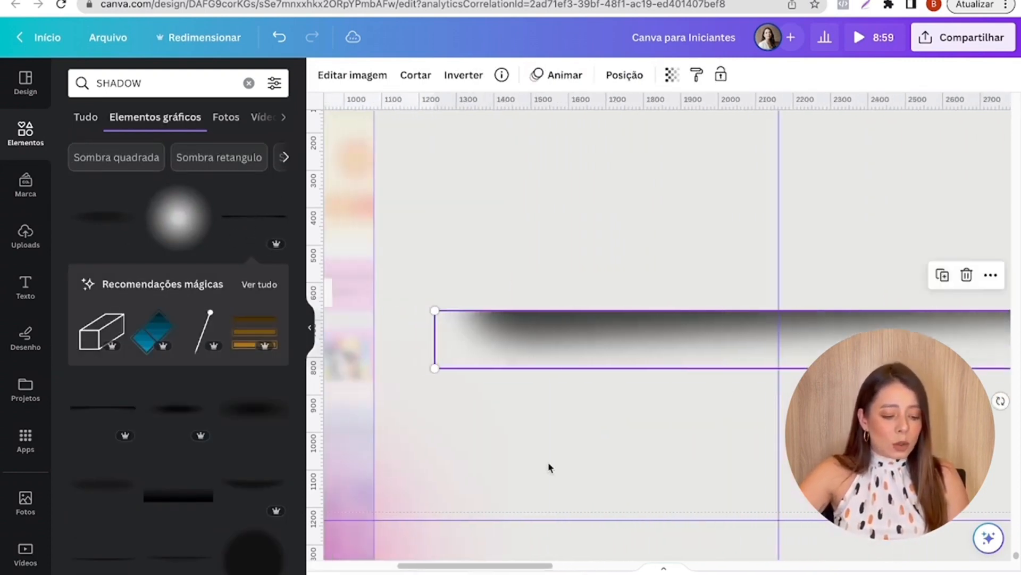
left_click_drag(510, 416, 759, 429)
left_click_drag(826, 465, 549, 453)
scroll(353, 430, "up", 6)
left_click_drag(643, 461, 560, 412)
scroll(614, 424, "up", 3)
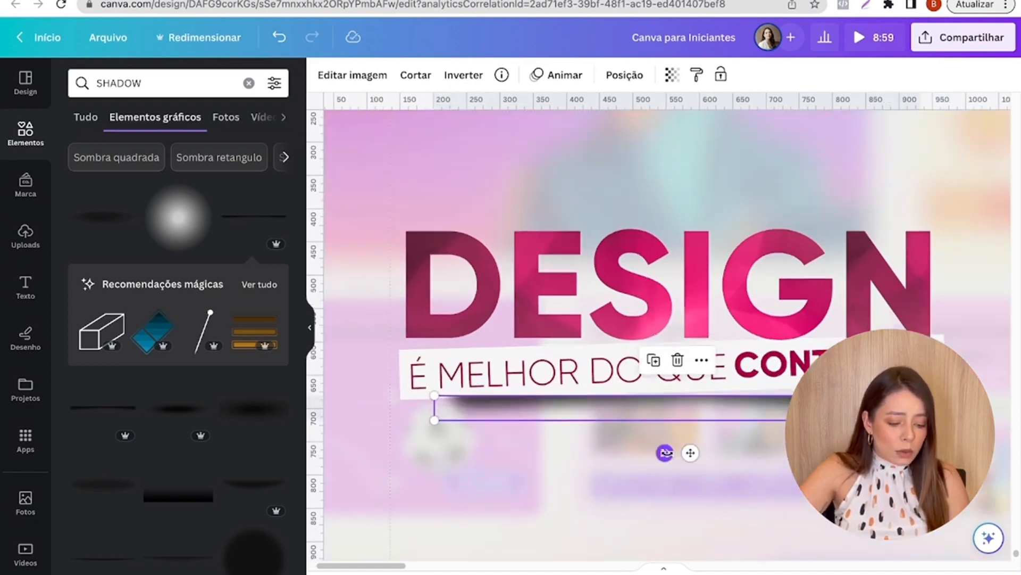
- Tilt the shadow to about -1.8° and nudge it up against the lower edge of the off-white bar
left_click_drag(665, 453, 669, 451)
scroll(759, 401, "up", 1)
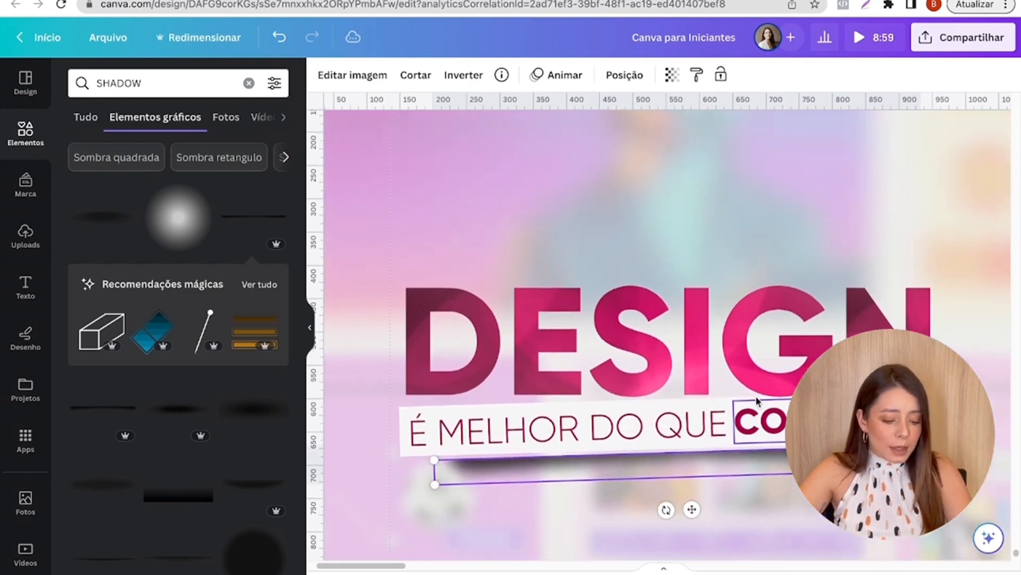
left_click(781, 480)
scroll(722, 434, "down", 3)
left_click(684, 325)
key("Up")
key("Up")
key("Up")
key("Up")
key("Up")
key("Up")
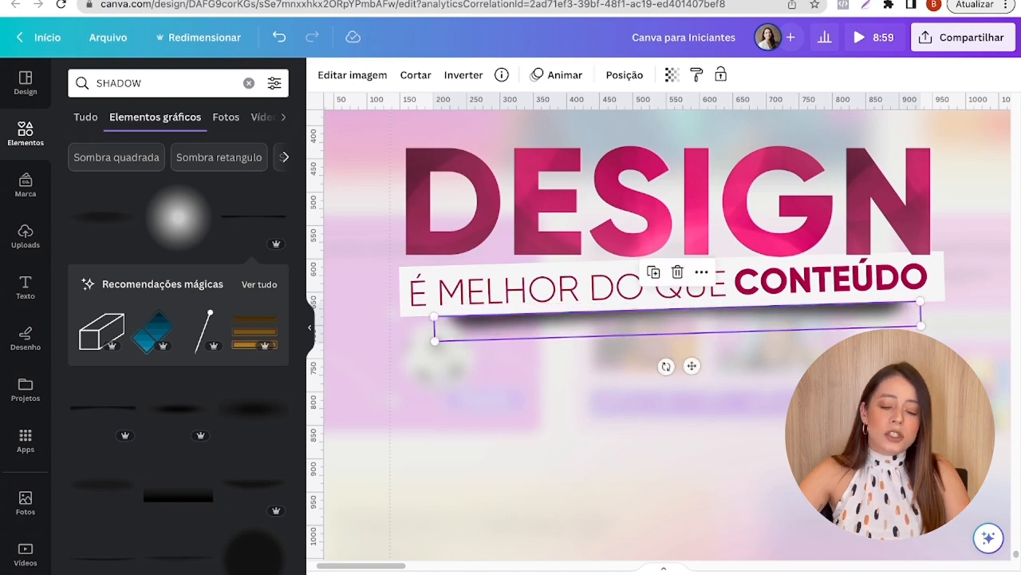
- Widen the shadow at both ends to about 809 by 41.5 px and set its transparency to 61
left_click_drag(434, 341, 408, 342)
left_click_drag(920, 299, 947, 298)
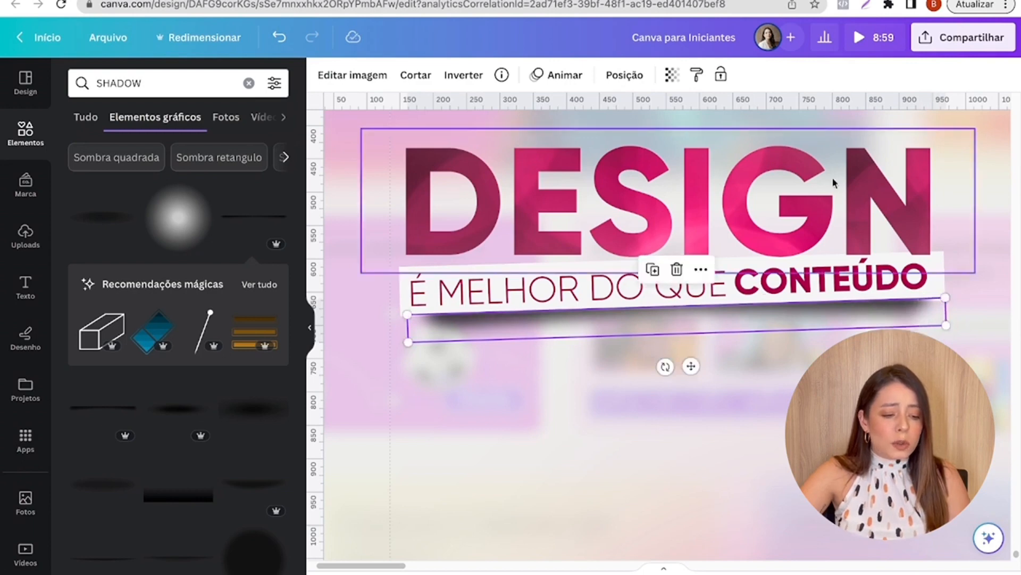
left_click(670, 76)
left_click_drag(644, 133, 632, 133)
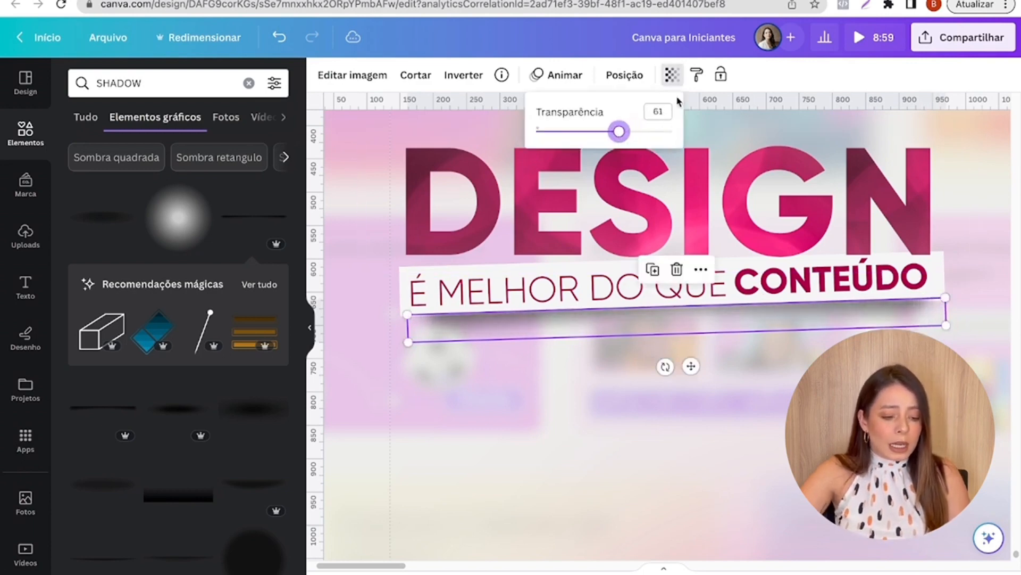
left_click(625, 75)
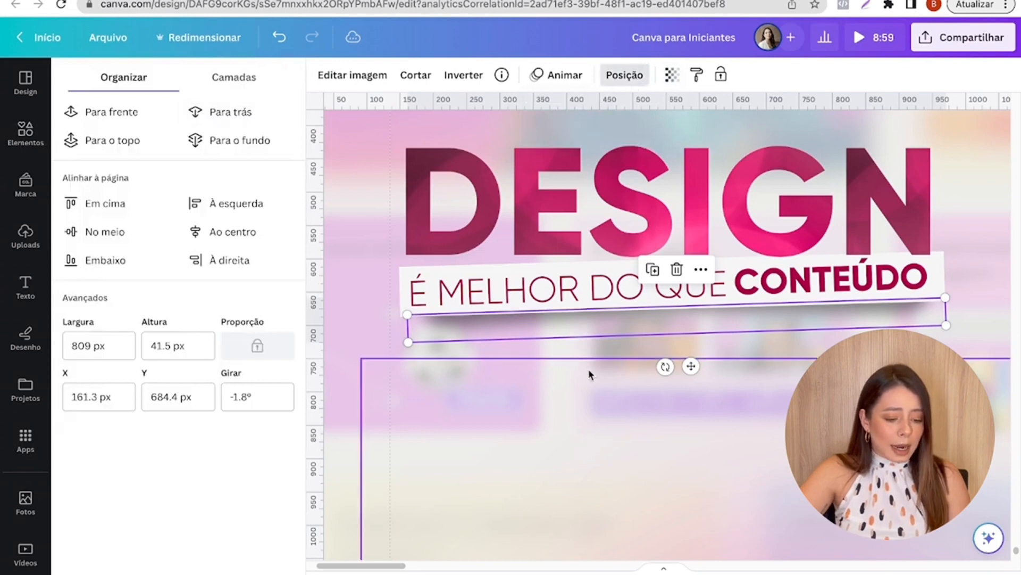
left_click(589, 371)
scroll(996, 270, "down", 5)
left_click(996, 270)
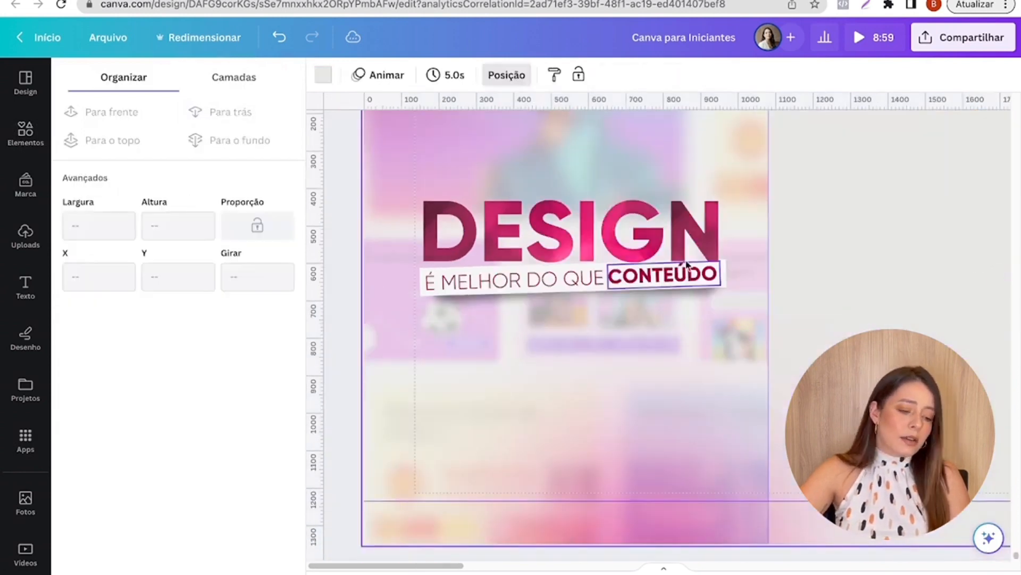
- Stretch the shadow at both ends to about 832 by 42.6 px and make it fainter by lowering its transparency value
scroll(433, 335, "up", 5)
left_click(417, 283)
left_click_drag(417, 282, 405, 288)
scroll(553, 534, "right", 5)
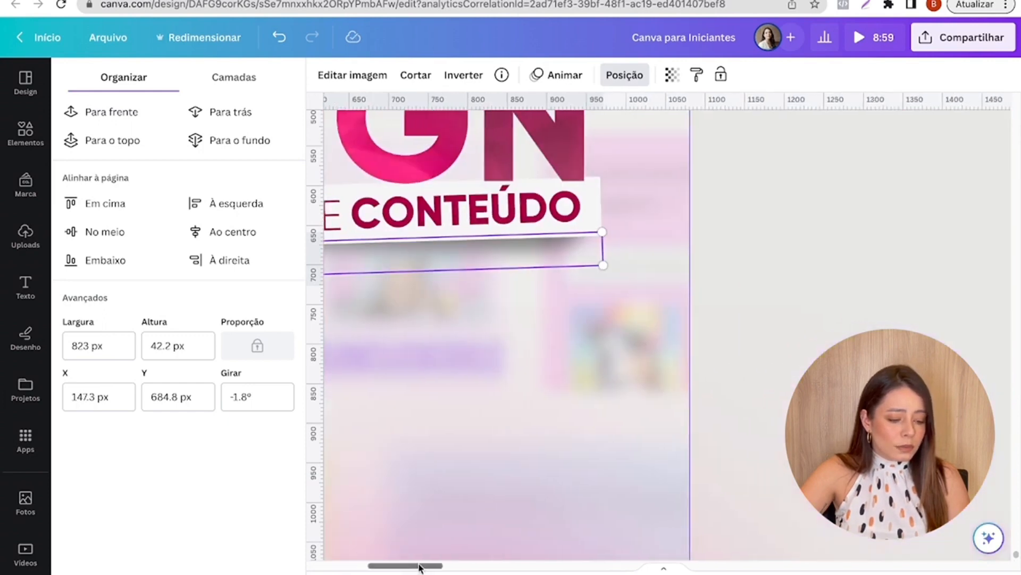
left_click_drag(617, 234, 624, 232)
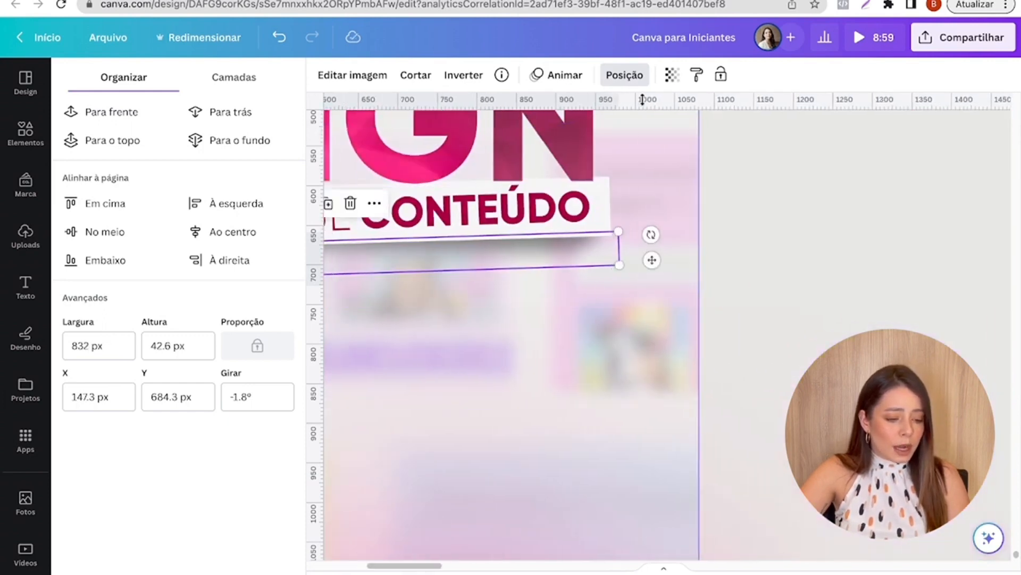
left_click(668, 76)
left_click(583, 131)
left_click(786, 229)
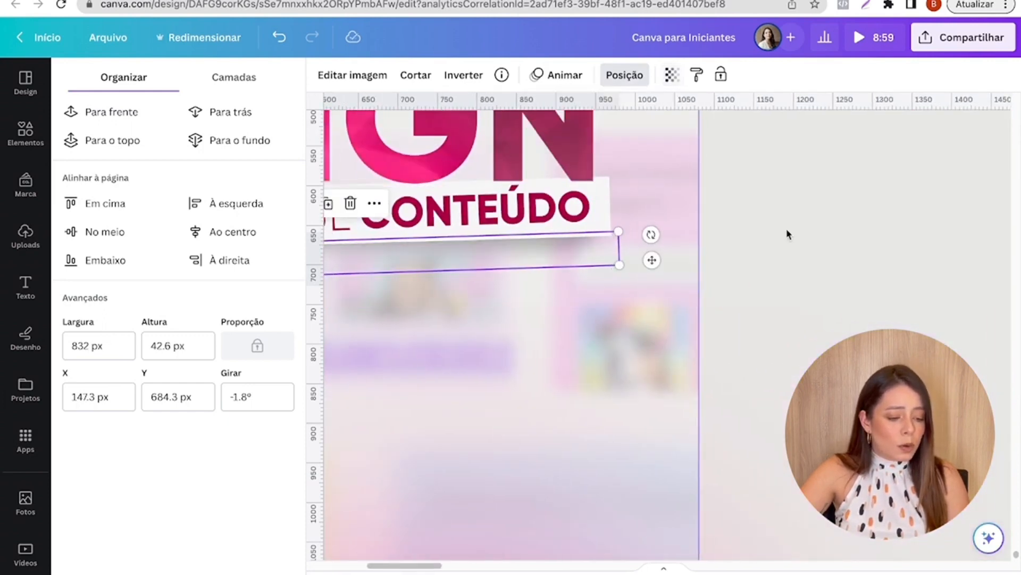
- Add a text box reading "E EU POSSO TE PROVAR!" just below the tilted subtitle bar on the first slide
scroll(563, 260, "down", 5, "ctrl")
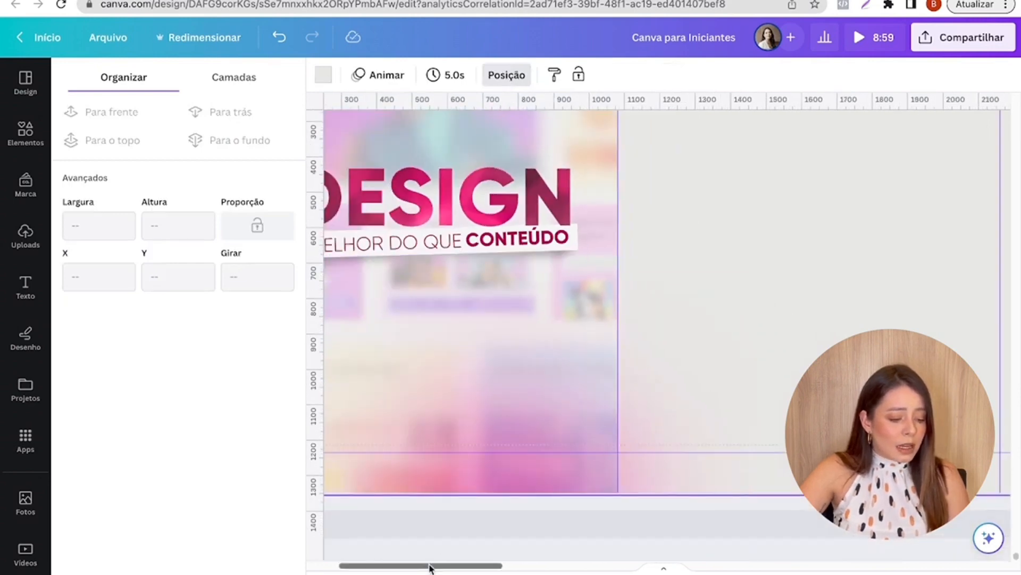
left_click_drag(430, 567, 399, 567)
scroll(376, 484, "up", 1)
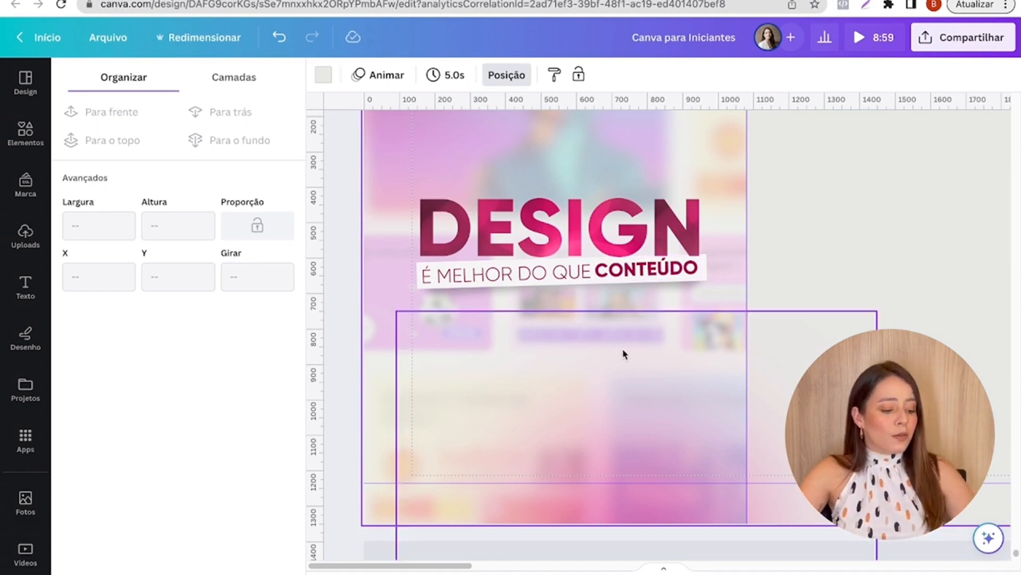
key("t")
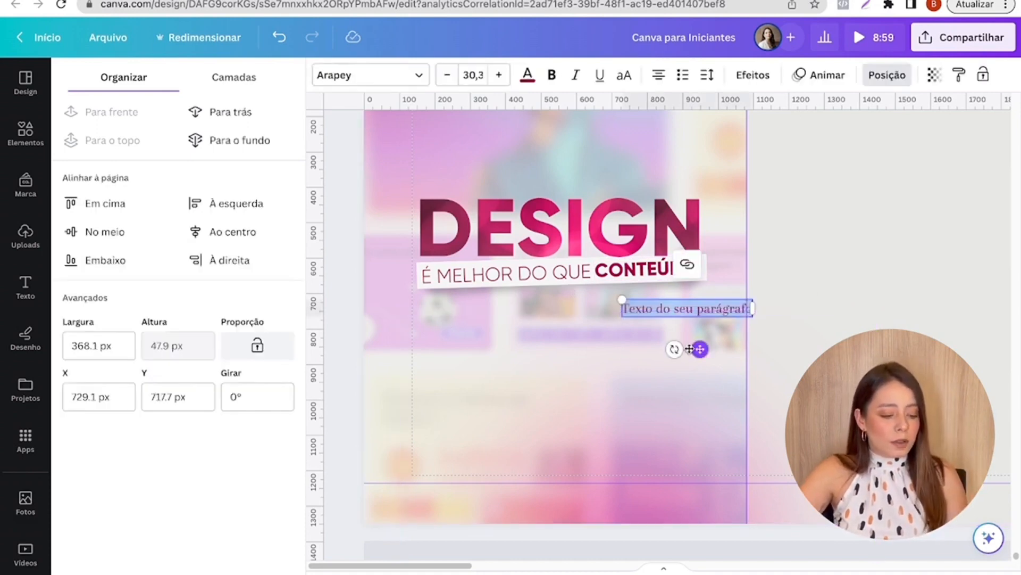
key("BackSpace")
type("E EU POSSO TE PROVAR")
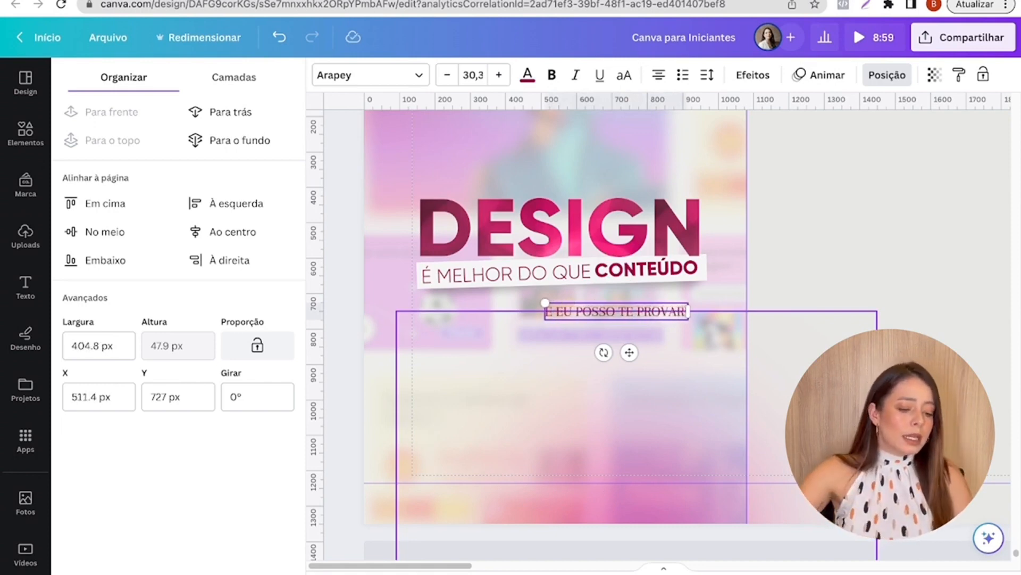
- Set the new line in Gilroy ExtraBold, enlarge it to size 53.5 and align it under the subtitle bar at the title's width
left_click(367, 75)
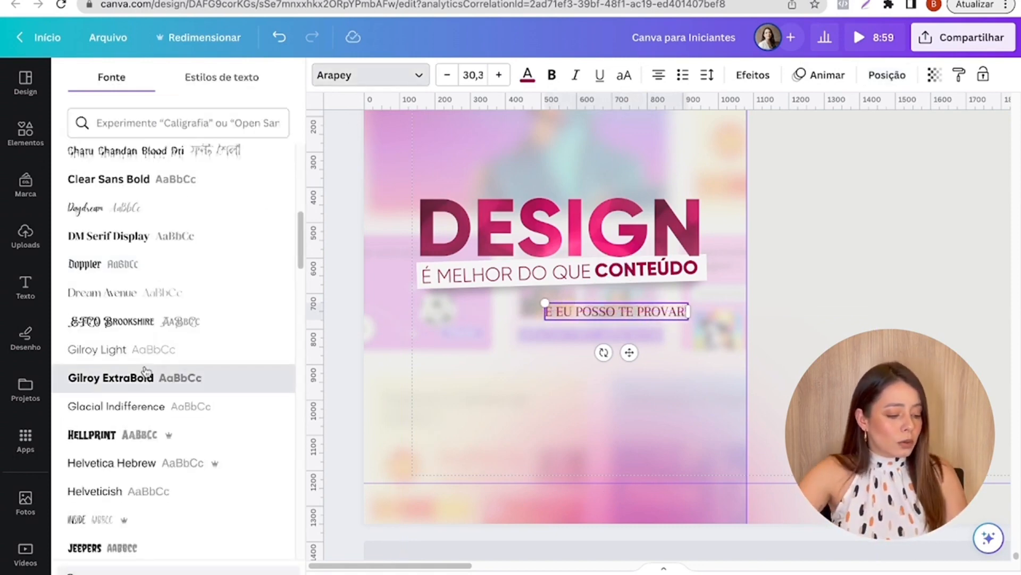
left_click(137, 377)
left_click_drag(535, 304, 420, 291)
left_click_drag(705, 291, 655, 299)
left_click(875, 260)
left_click(826, 256)
- Compare the first slide's title block on page 59 with page 57 and check the placement of the "E EU POSSO TE PROVAR!" line
scroll(826, 255, "down", 2)
scroll(825, 255, "down", 1)
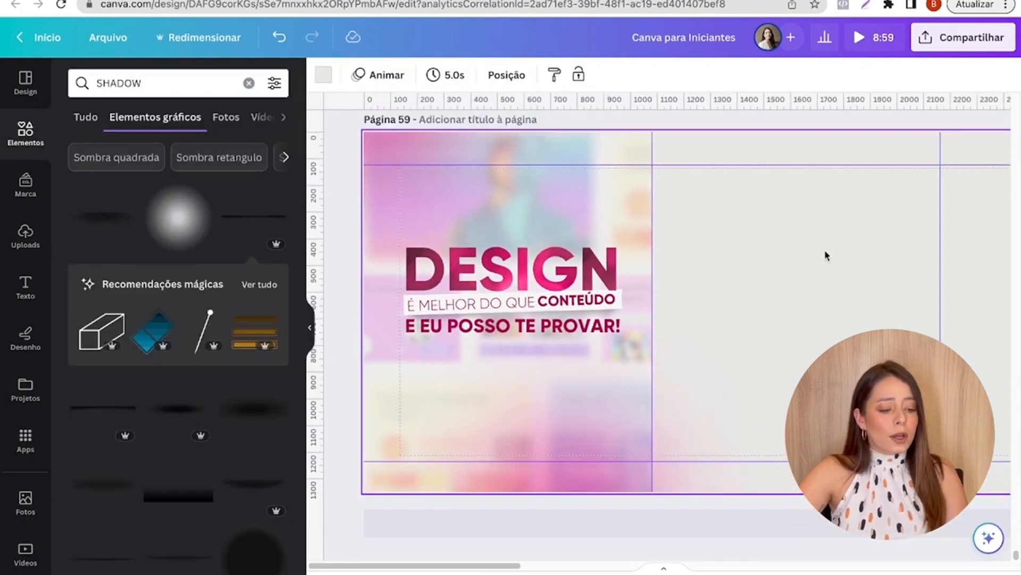
scroll(824, 250, "up", 10)
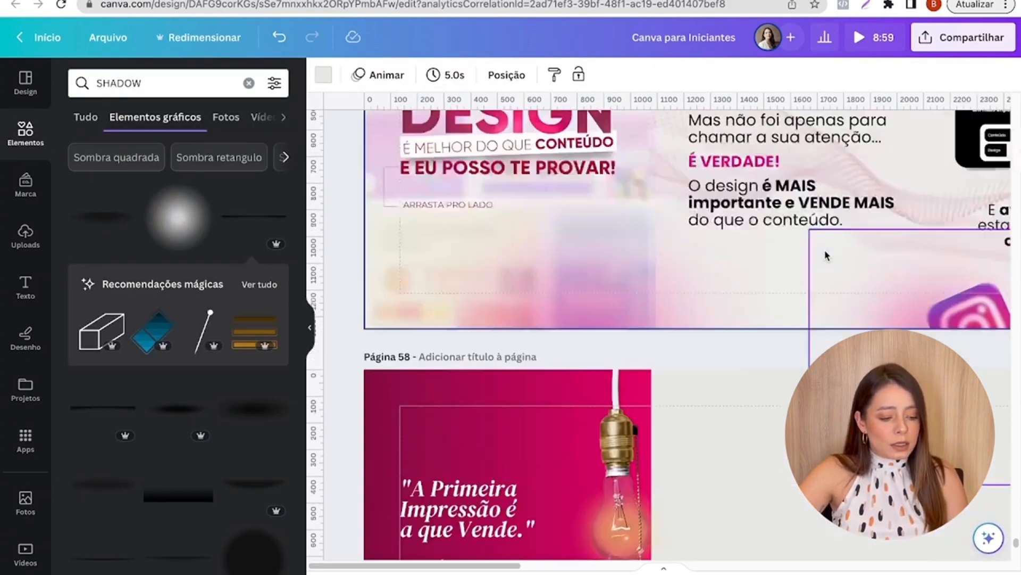
scroll(827, 255, "up", 5)
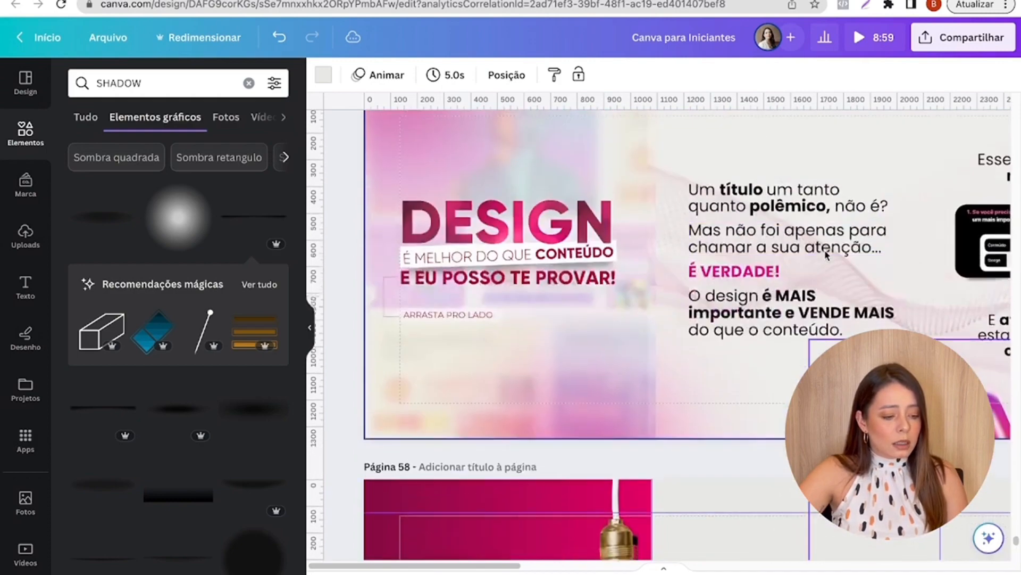
scroll(550, 236, "down", 8)
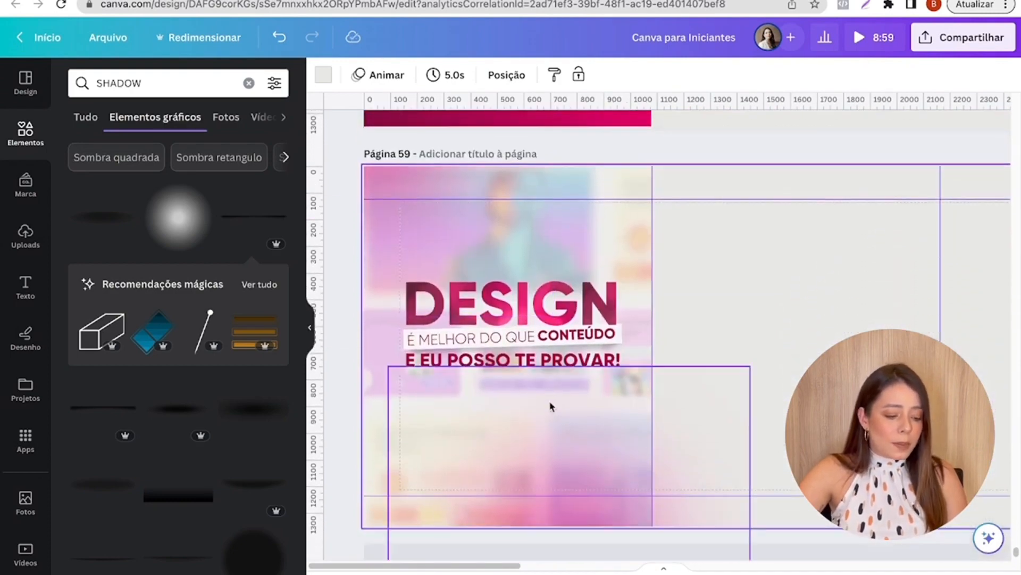
scroll(821, 226, "down", 2)
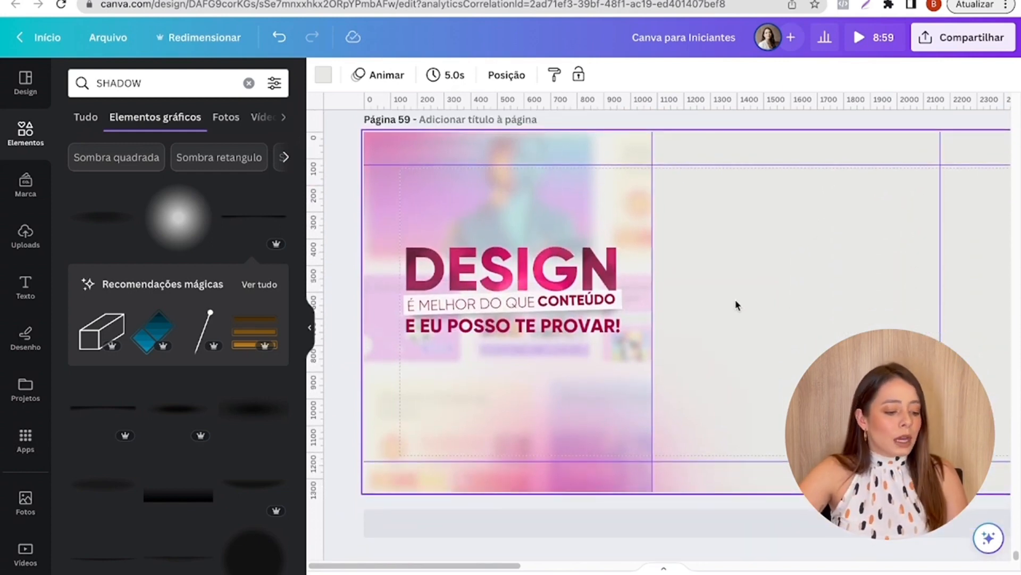
left_click(428, 320)
scroll(428, 321, "up", 3)
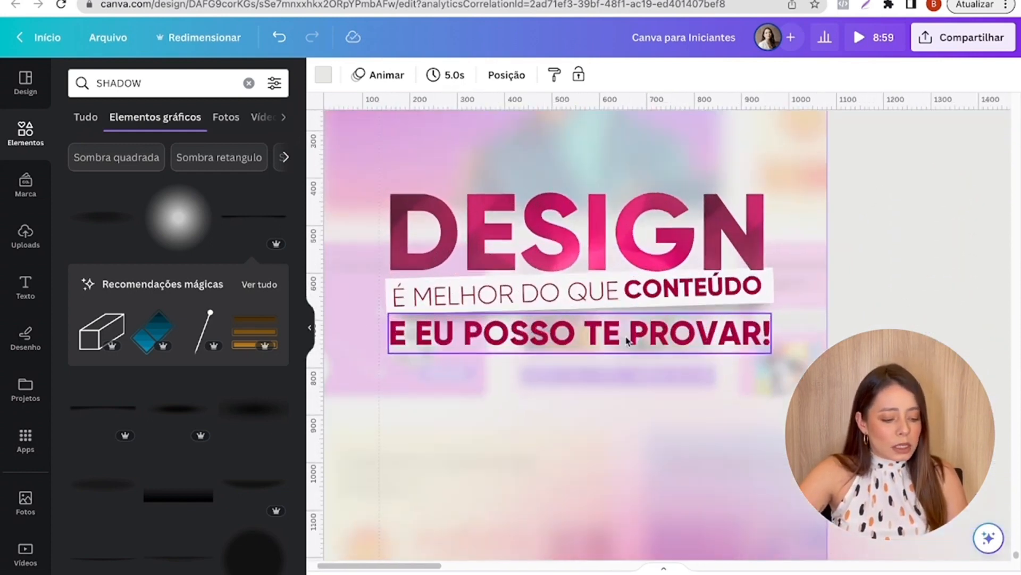
left_click(511, 332)
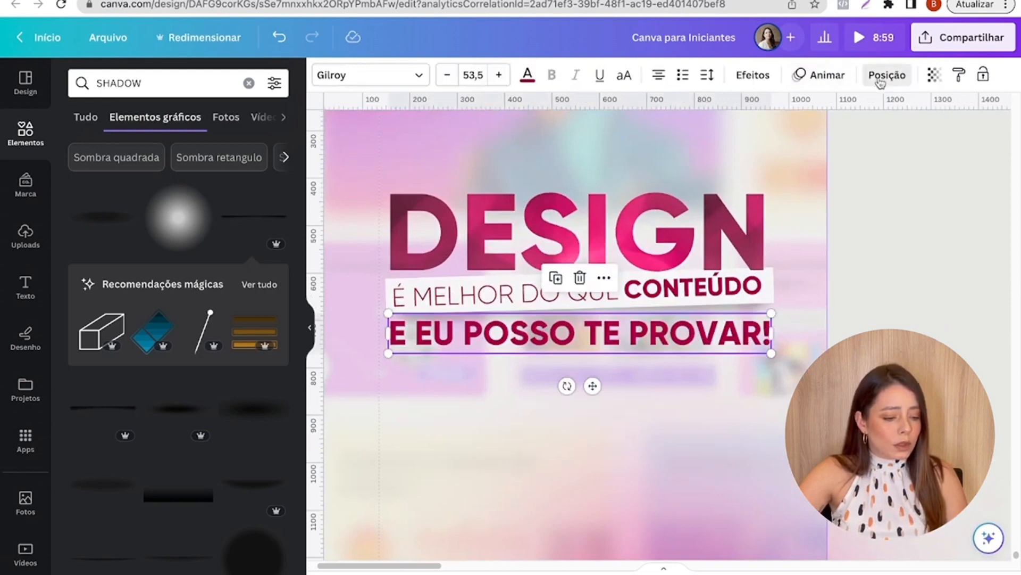
left_click(881, 79)
left_click(813, 266)
- Fade the blurred background photos, setting the middle one's transparency to about 12 and the upper one's to about 24
scroll(814, 268, "down", 5)
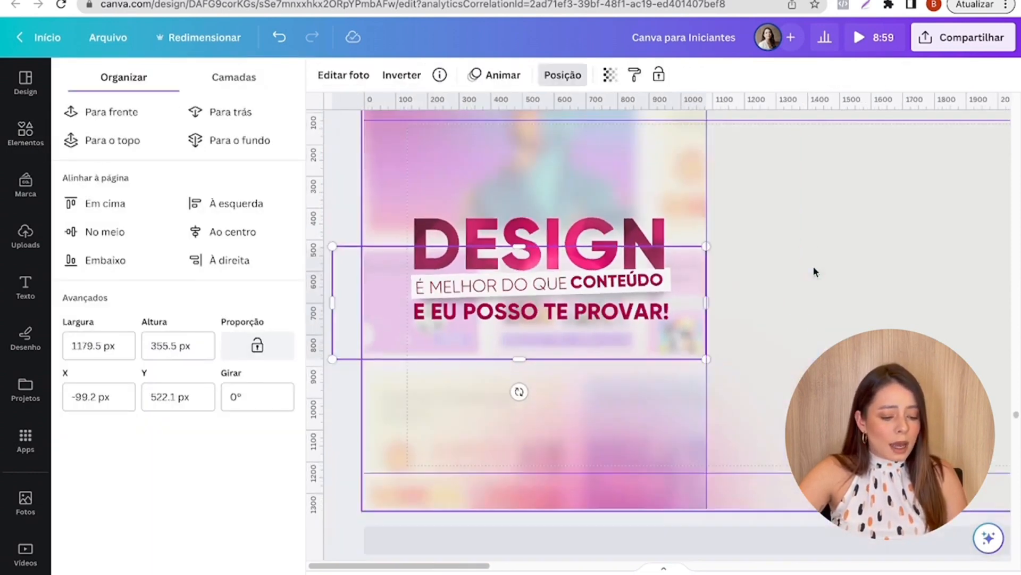
left_click(606, 76)
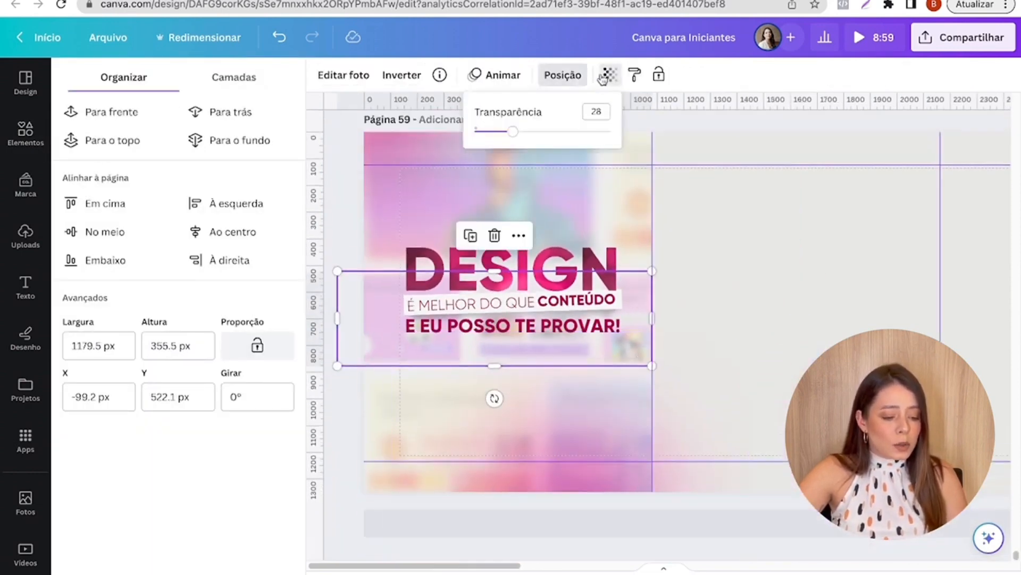
left_click_drag(525, 136, 496, 134)
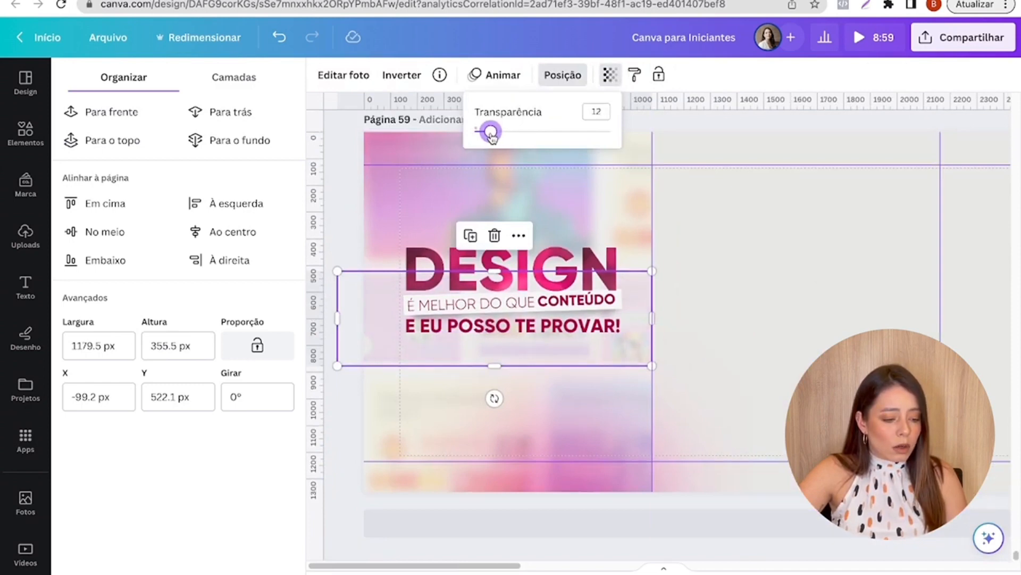
left_click(582, 201)
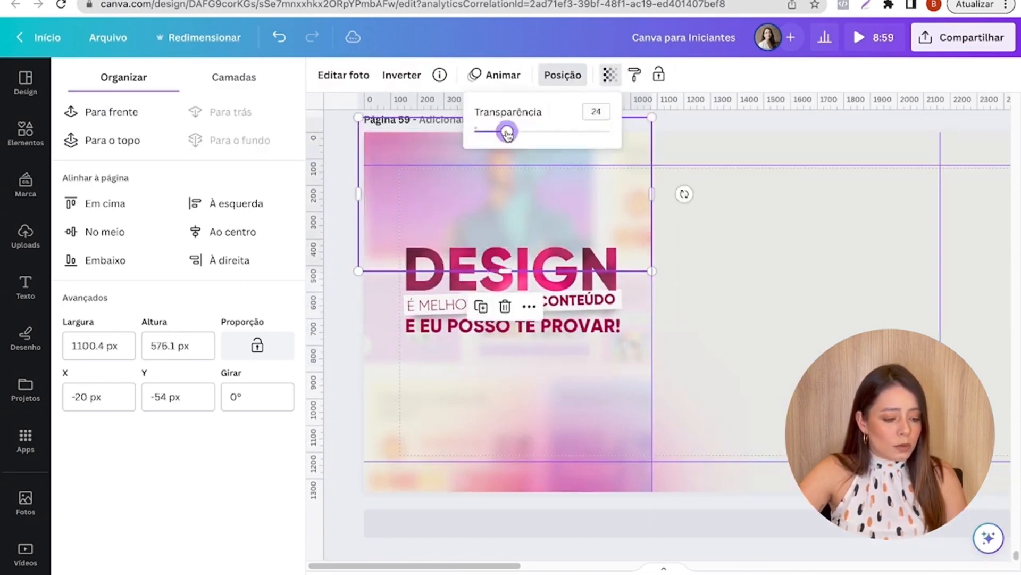
- Check the pink gradient's transparency setting and set the lower blurred background photo's transparency to 19
left_click(640, 445)
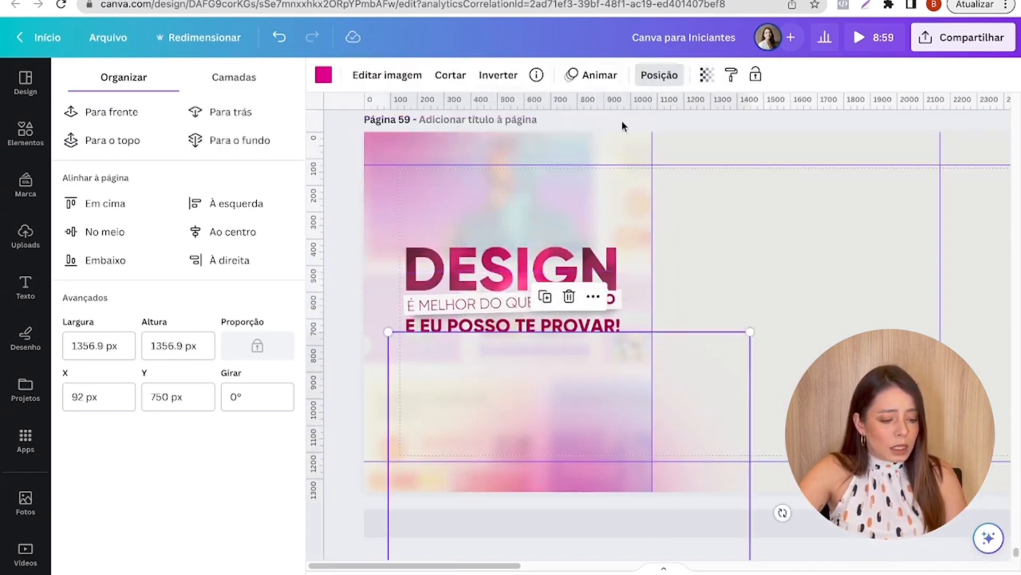
left_click(706, 75)
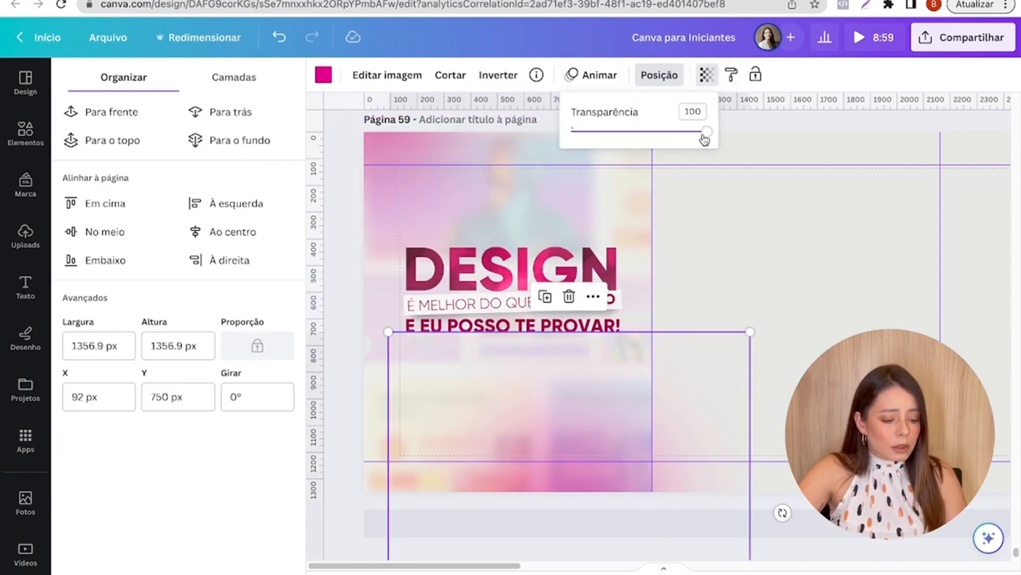
left_click(370, 394)
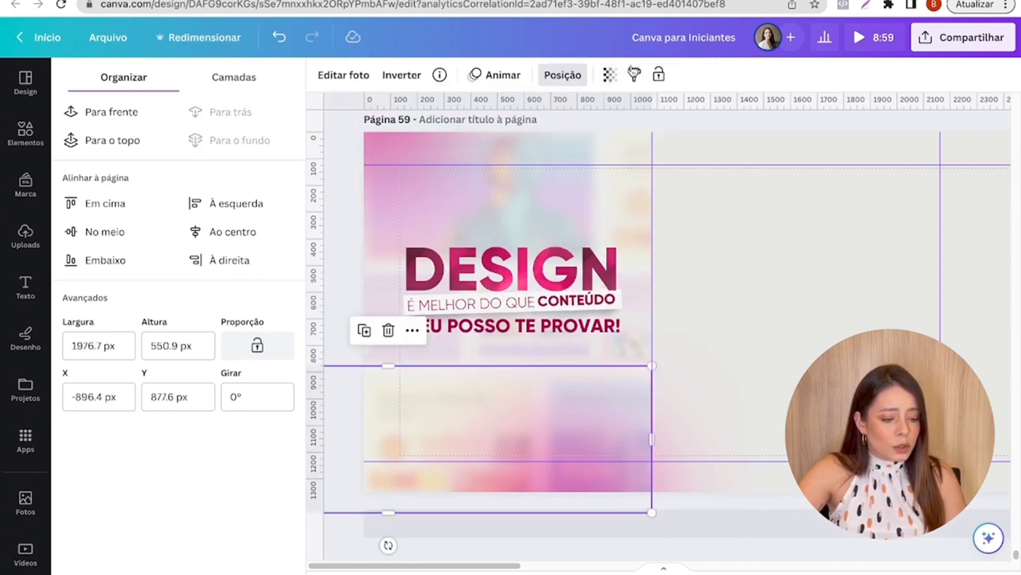
left_click(610, 75)
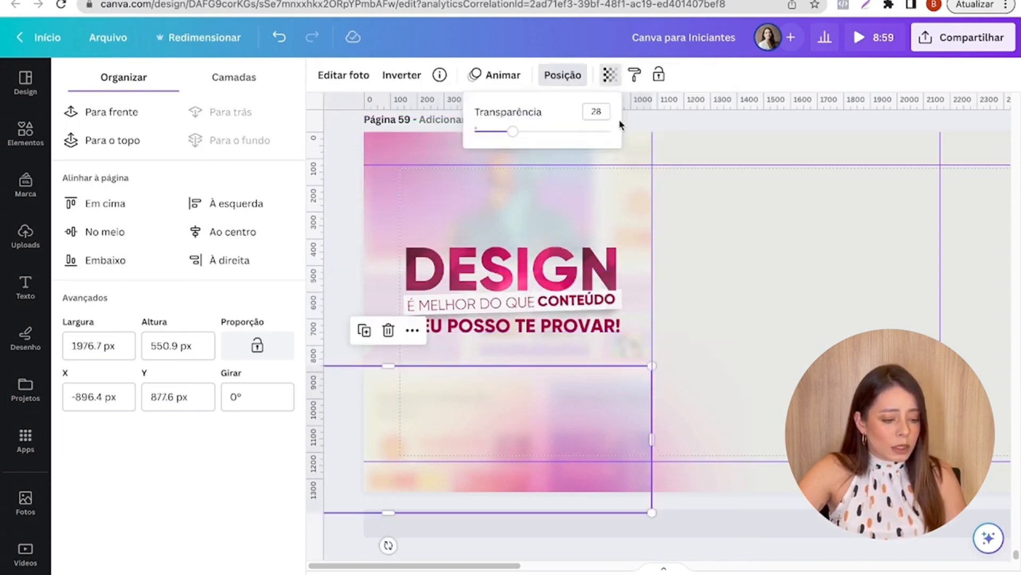
left_click(723, 273)
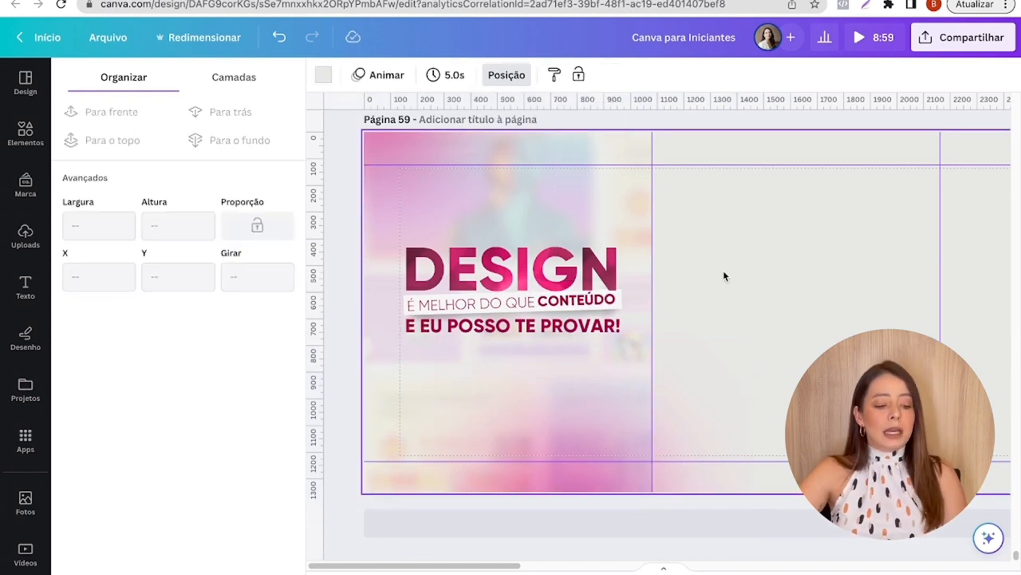
- Check the thin bracket line beside the title on page 57 and insert a straight horizontal line on page 59
scroll(724, 274, "up", 2)
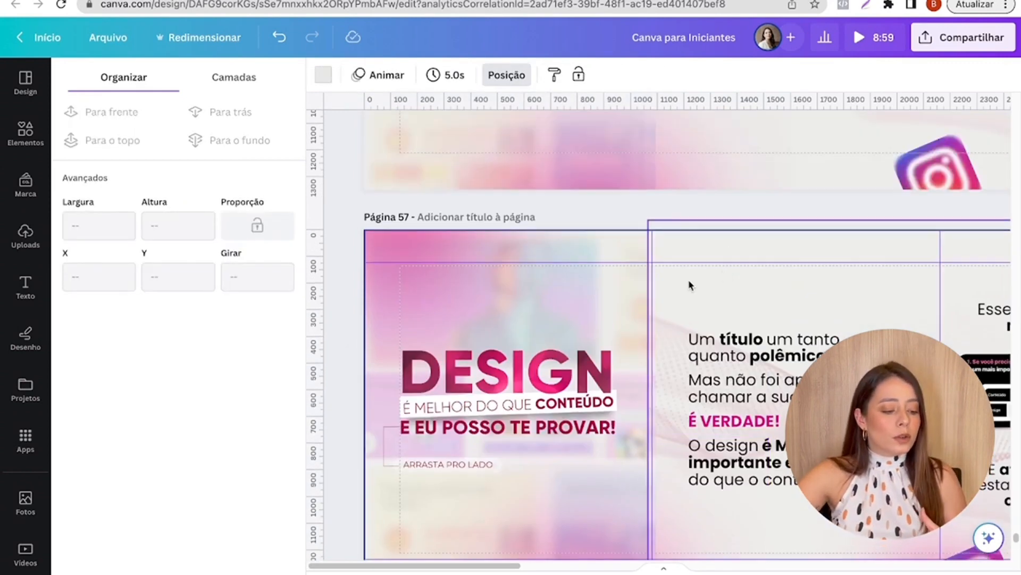
scroll(413, 388, "down", 4)
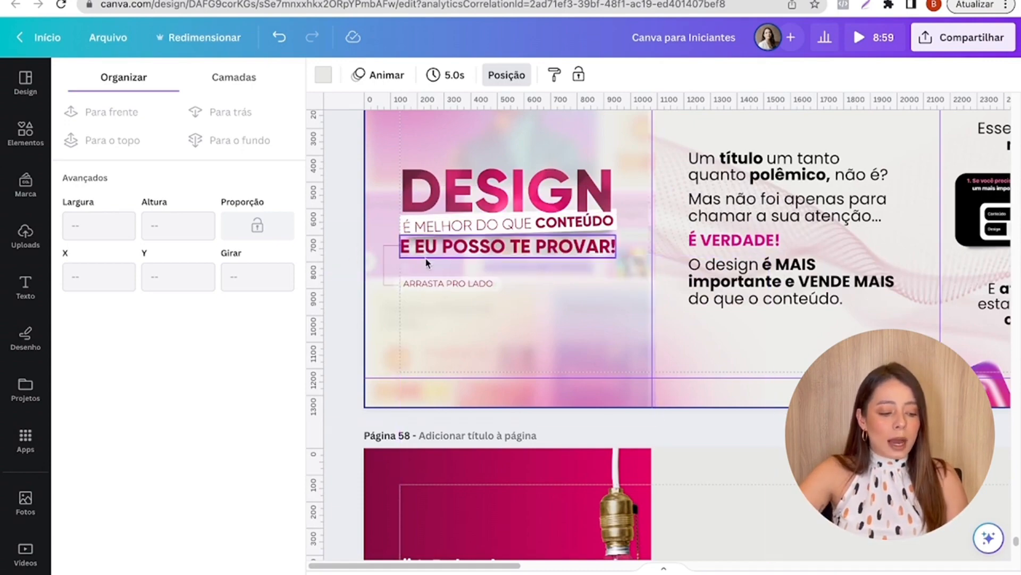
scroll(454, 276, "down", 5)
scroll(453, 276, "down", 5)
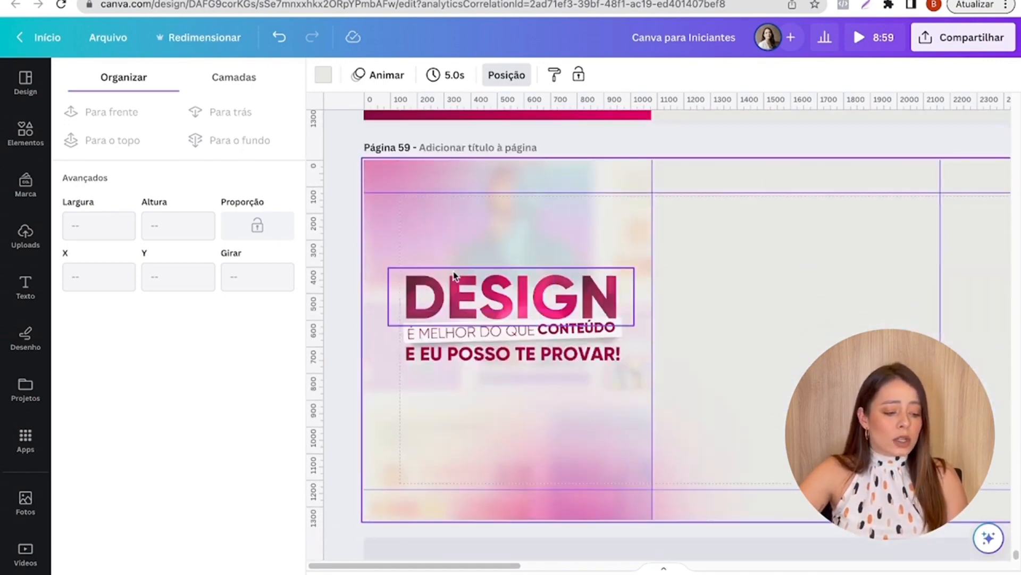
scroll(410, 372, "up", 2)
scroll(400, 363, "down", 1)
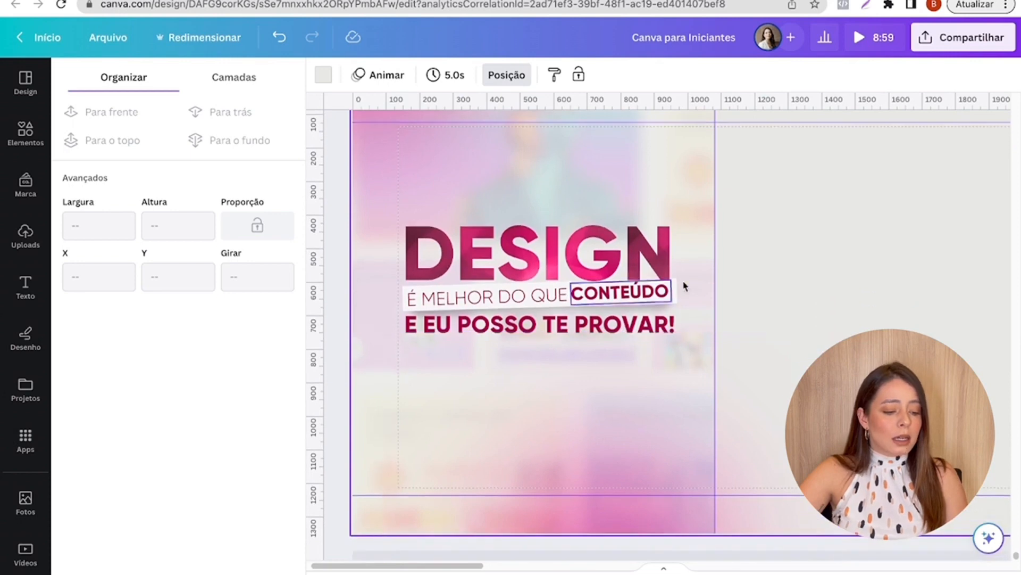
left_click(782, 258)
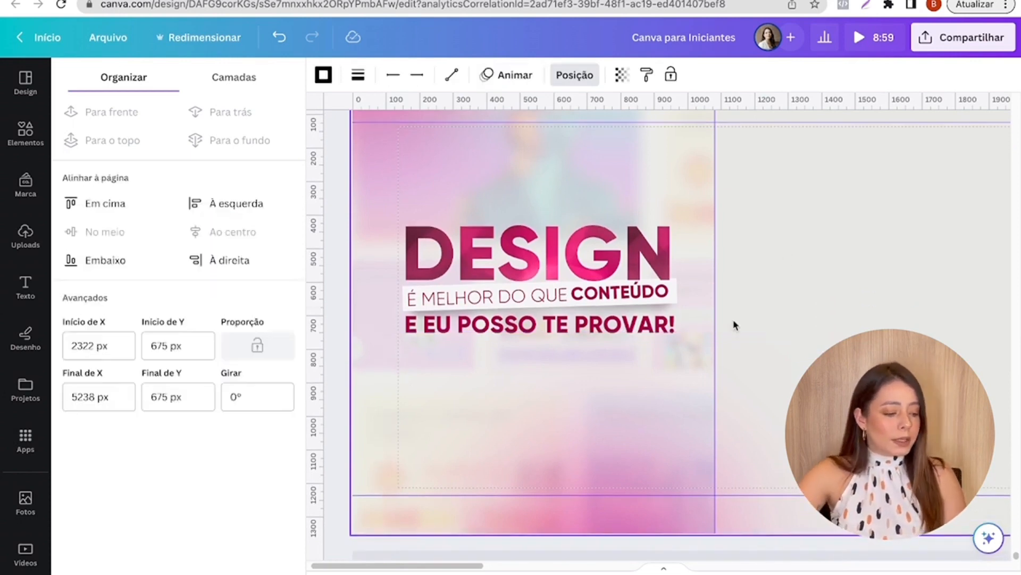
left_click(800, 348)
left_click(871, 310)
key("l")
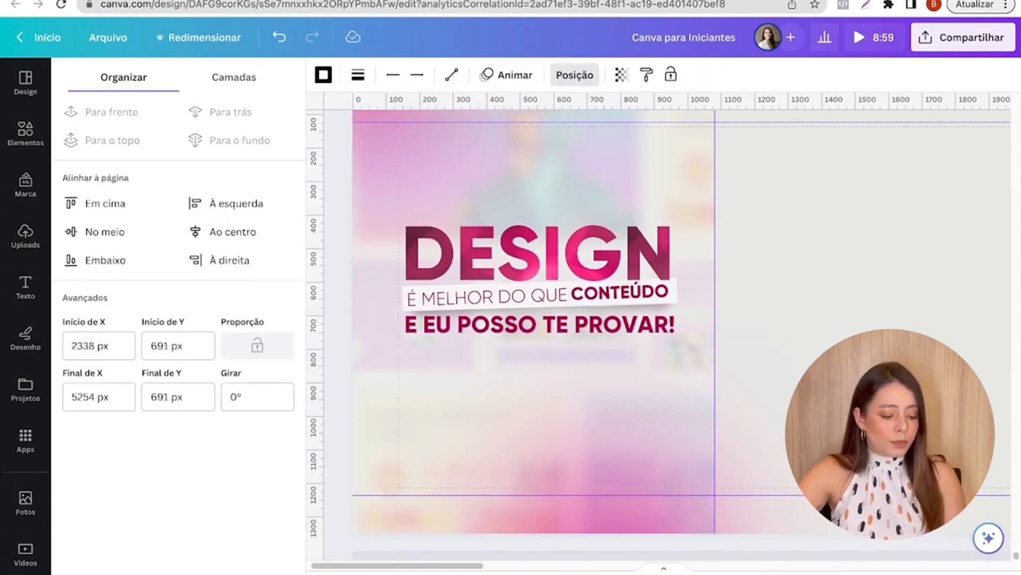
- Bring the line onto the first slide and shorten it to about 100 px, keeping it at 0°
scroll(608, 496, "right", 5)
left_click_drag(803, 326, 299, 393)
left_click_drag(455, 566, 375, 565)
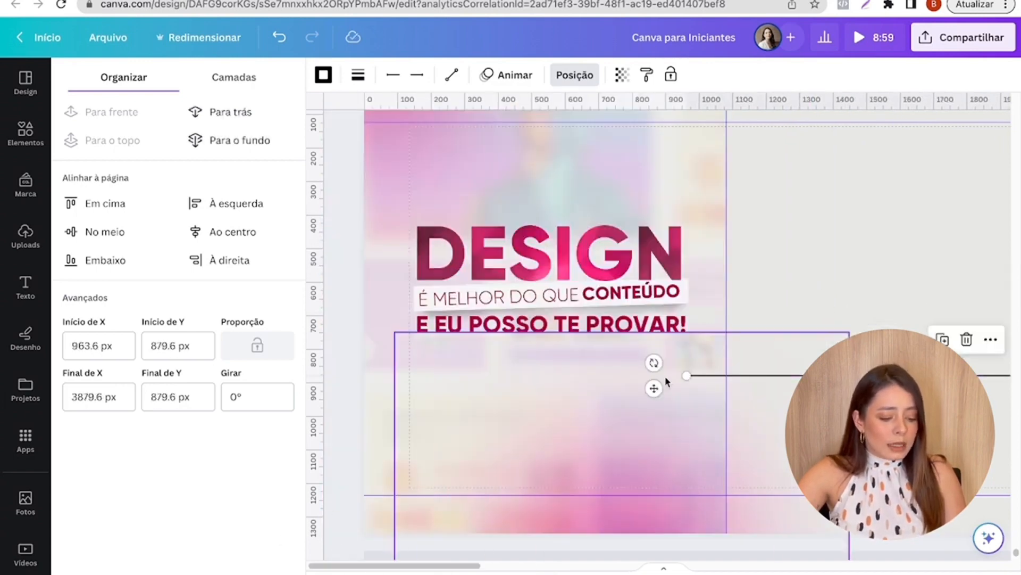
left_click_drag(654, 389, 691, 397)
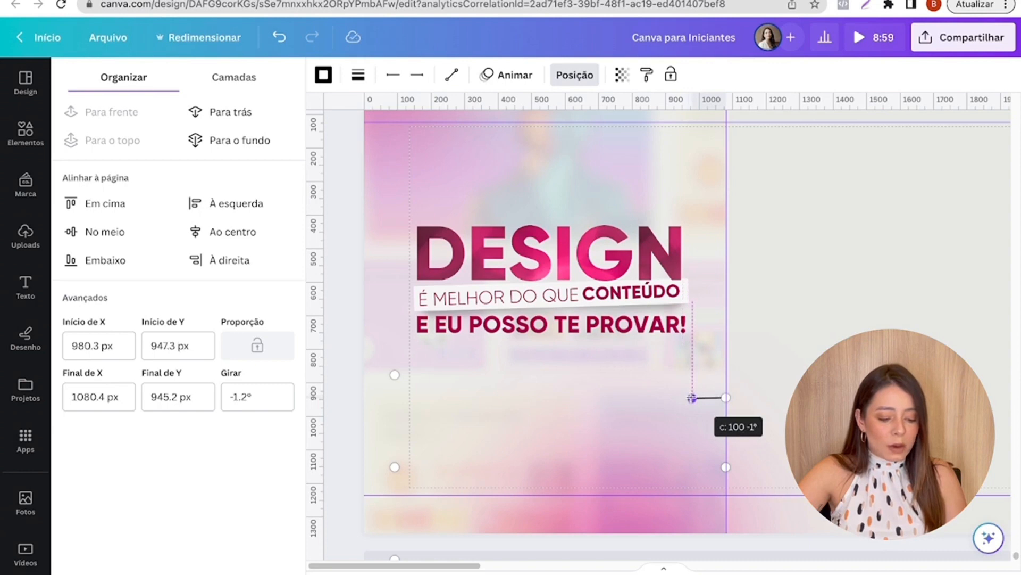
left_click_drag(691, 397, 691, 397)
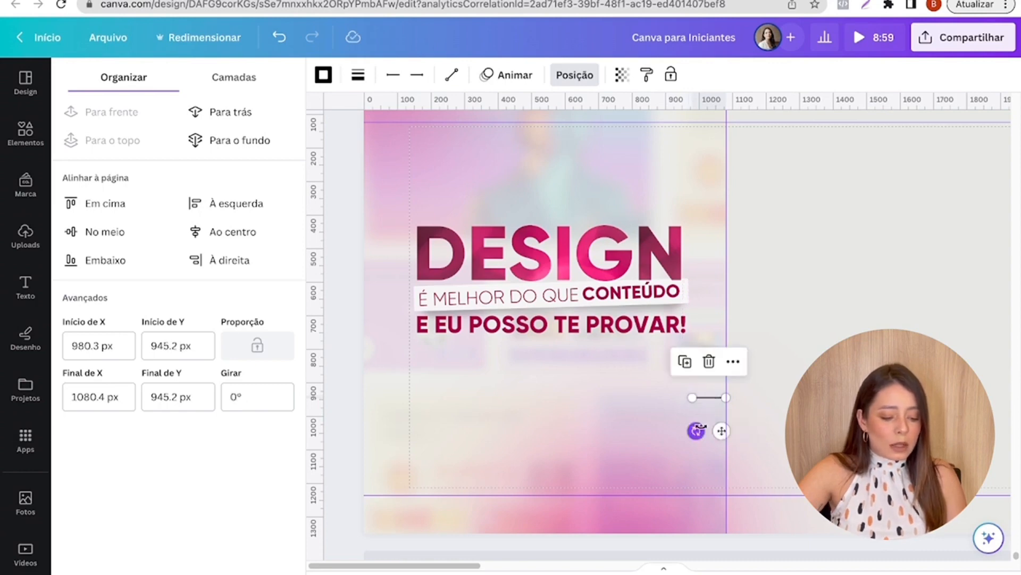
- Place the short line against the slide's left edge at a height of 725 px and reduce its thickness to about 2
left_click_drag(718, 428, 390, 353)
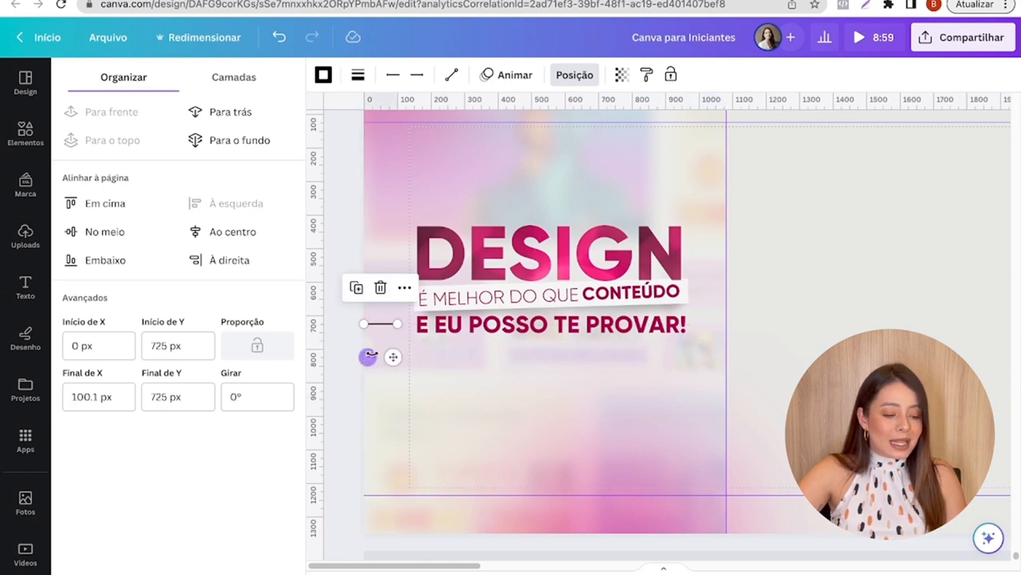
scroll(383, 357, "up", 5)
scroll(374, 359, "up", 1)
left_click(358, 74)
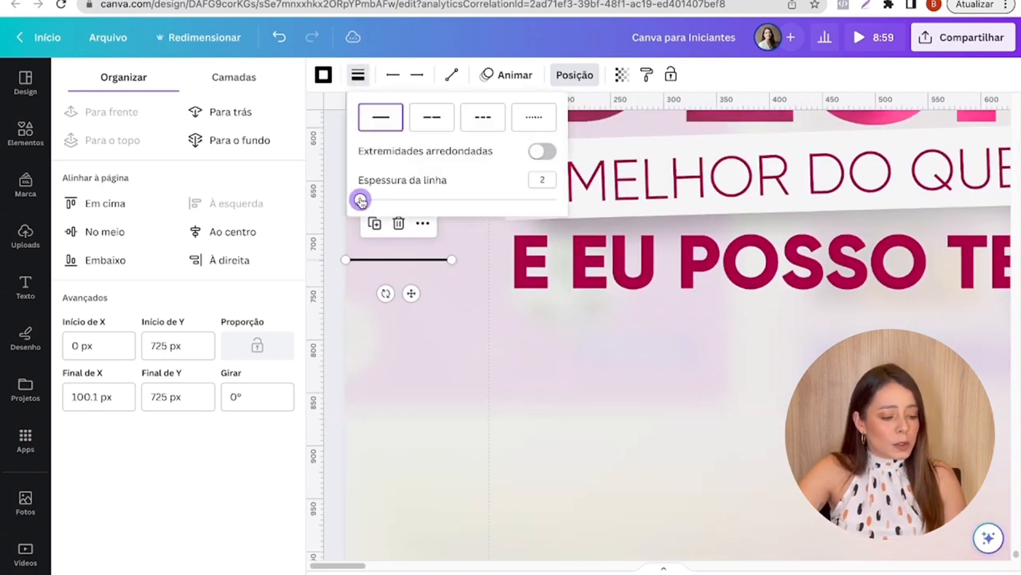
- Recolour the line with the dark crimson brand colour and move it over to meet the start of "E EU POSSO TE PROVAR!"
left_click(322, 75)
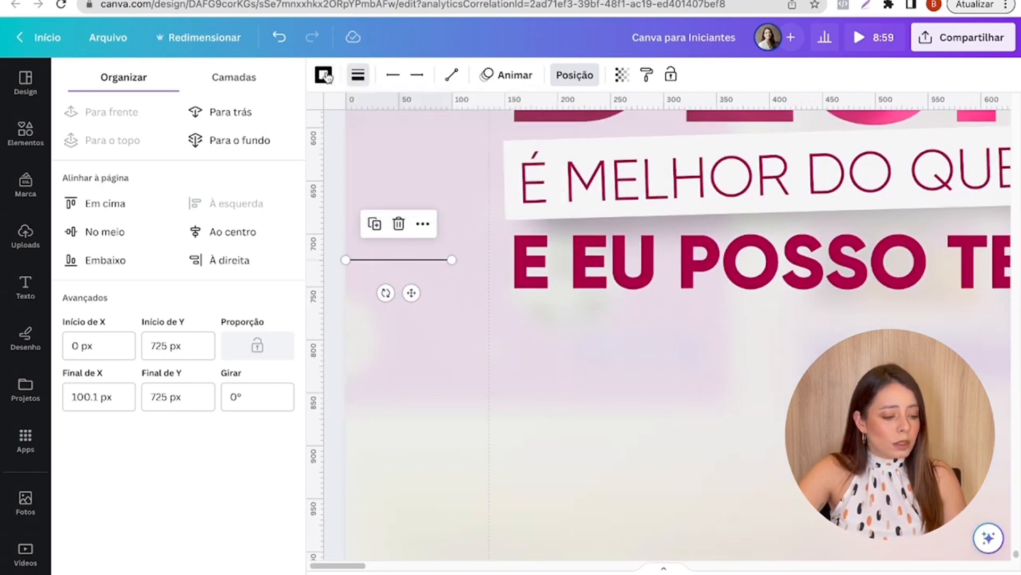
scroll(251, 388, "down", 10)
scroll(246, 354, "up", 3)
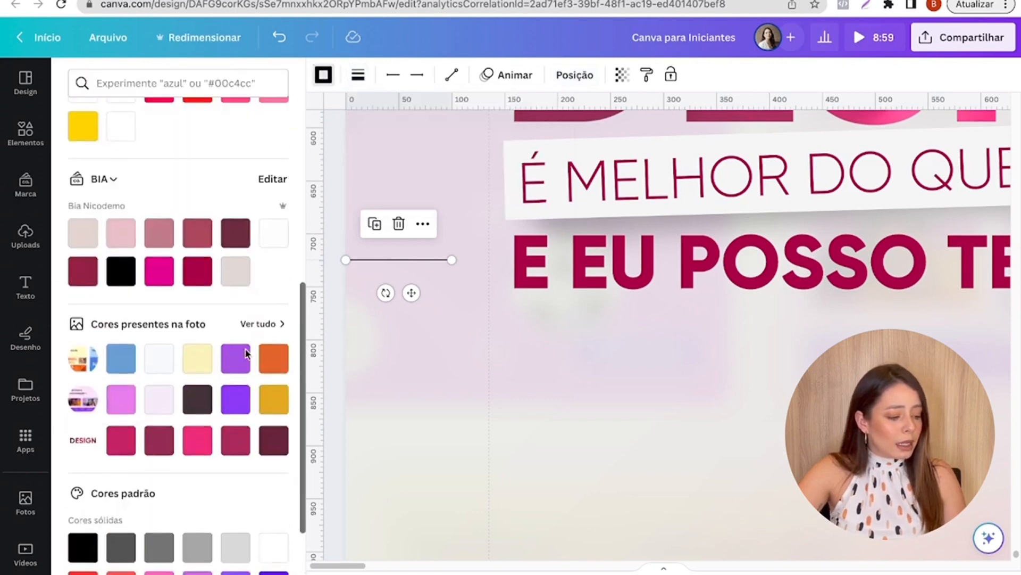
left_click(197, 271)
left_click_drag(425, 300, 468, 301)
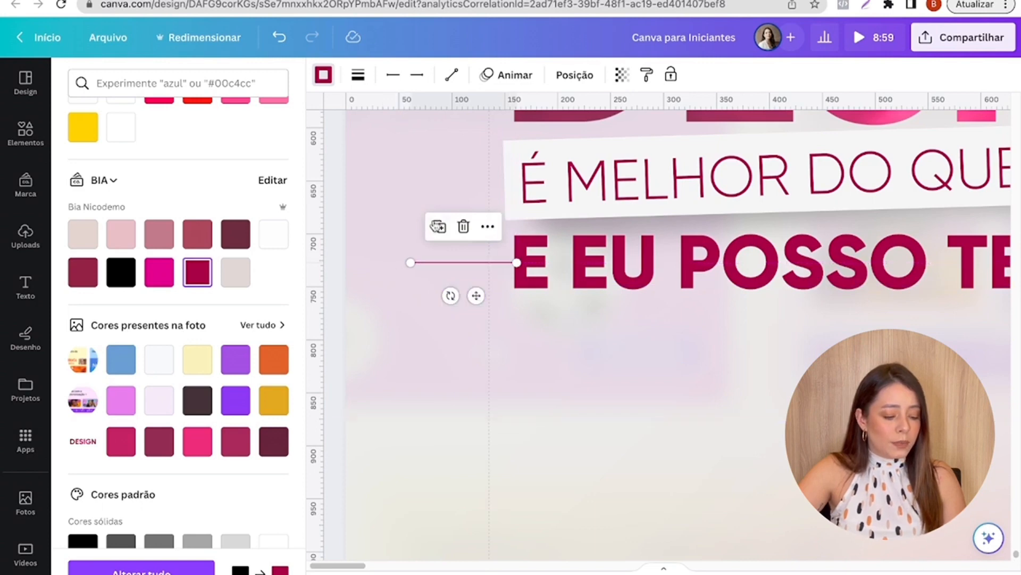
- Duplicate the short crimson line and turn the copy vertical so it hangs from the original line's left end
left_click(433, 225)
left_click_drag(492, 315, 449, 297)
left_click(532, 305)
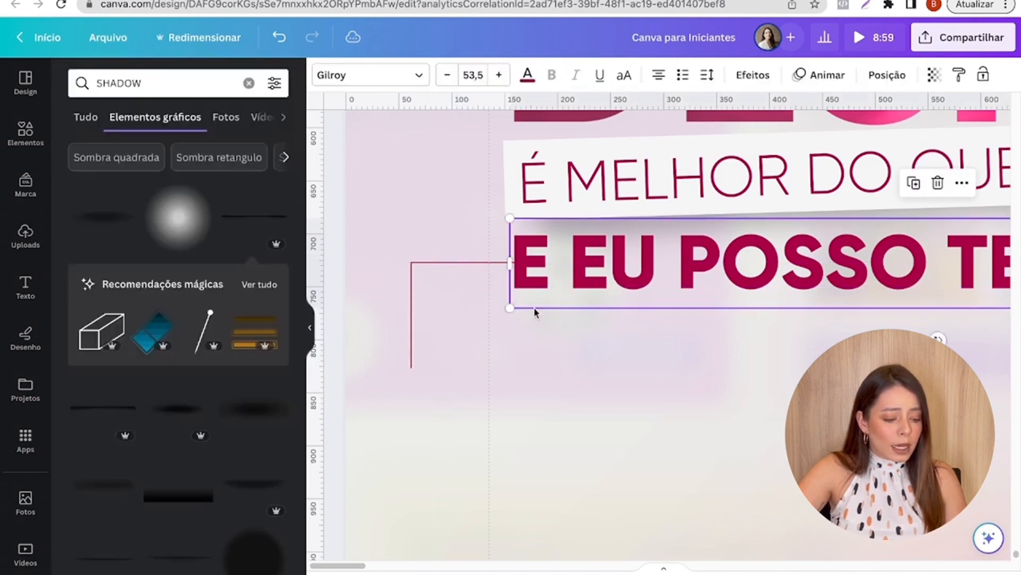
- Extend the vertical crimson line downward to a length of about 170 px, keeping it straight
scroll(483, 348, "down", 5)
scroll(470, 332, "up", 3)
scroll(463, 314, "down", 3)
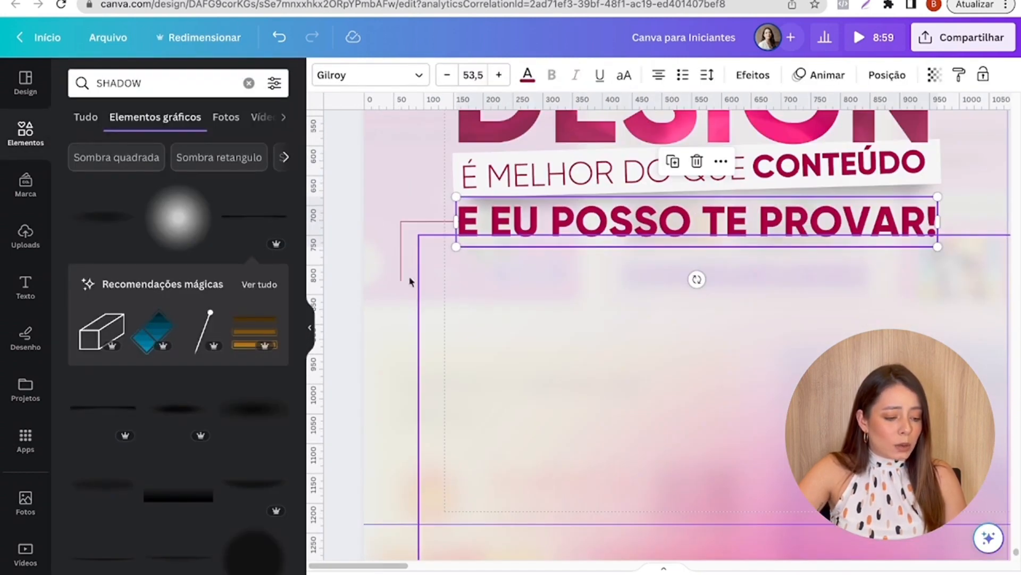
left_click(410, 281)
left_click_drag(402, 282, 401, 326)
left_click(570, 315)
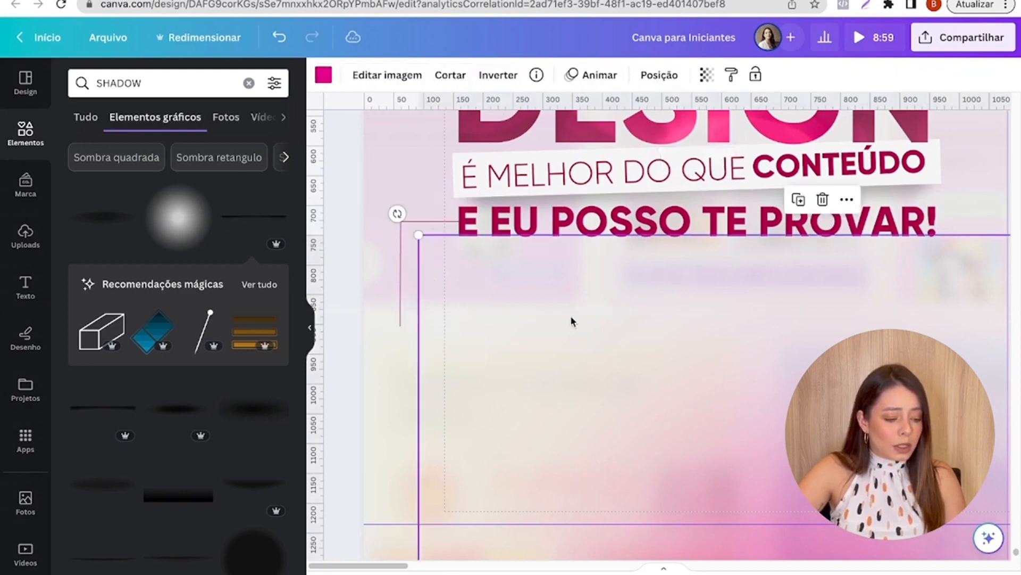
- Duplicate the upper horizontal line and place the copy at the vertical line's lower end to complete the bracket
left_click(425, 221)
left_click(408, 191)
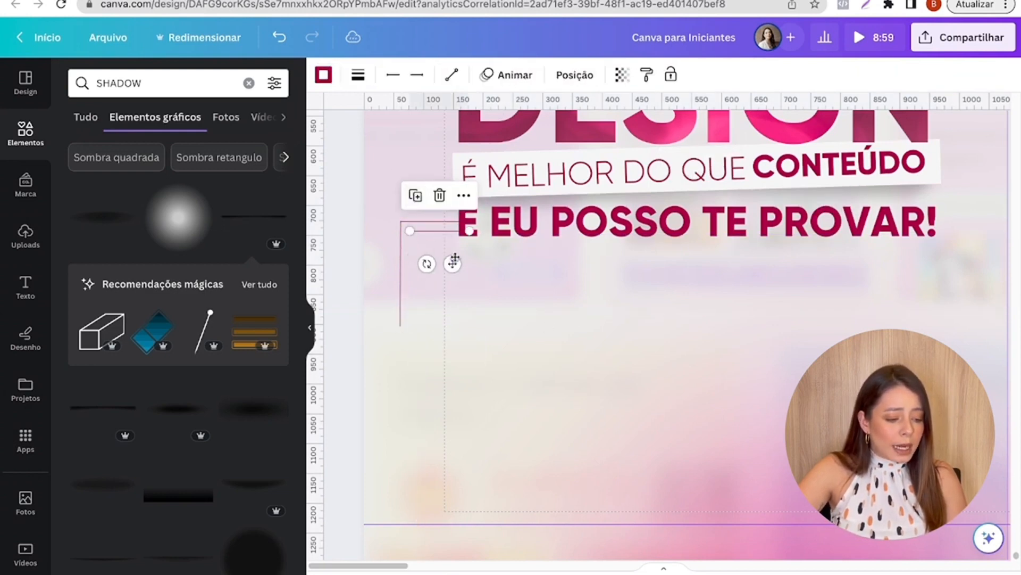
left_click_drag(453, 257, 444, 356)
left_click(490, 341)
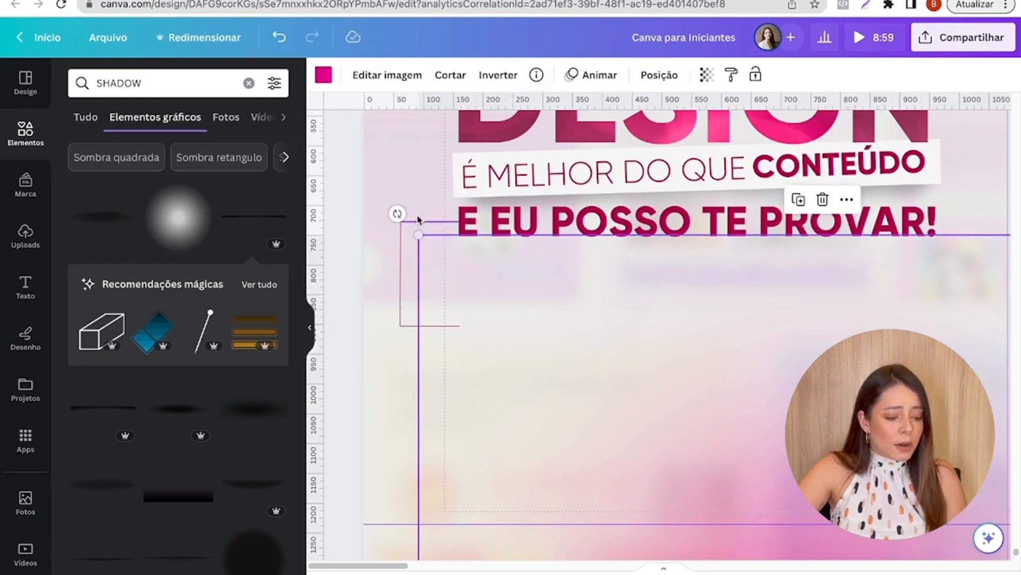
left_click(377, 345)
scroll(377, 346, "up", 5)
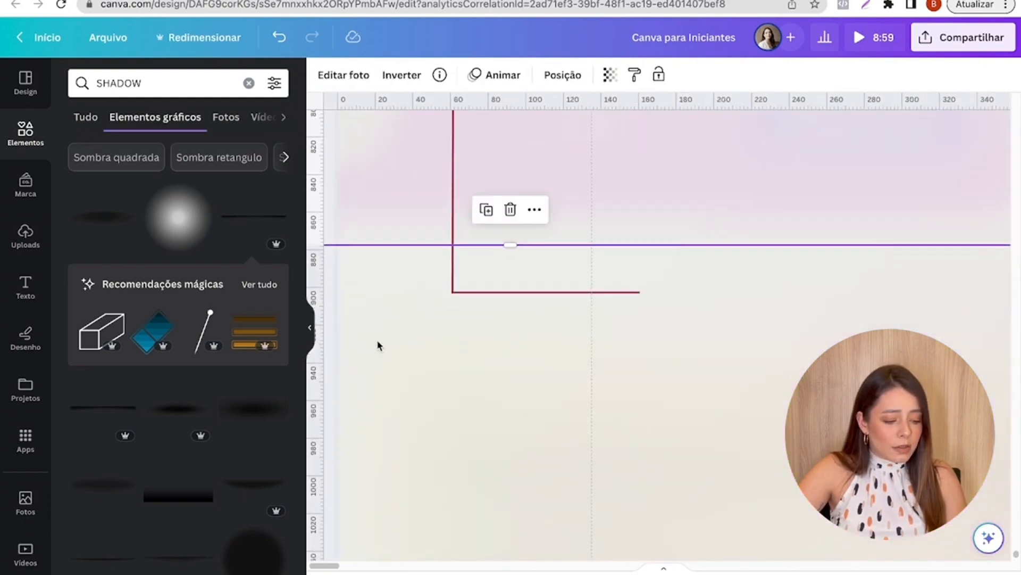
scroll(379, 345, "down", 6)
left_click(344, 278)
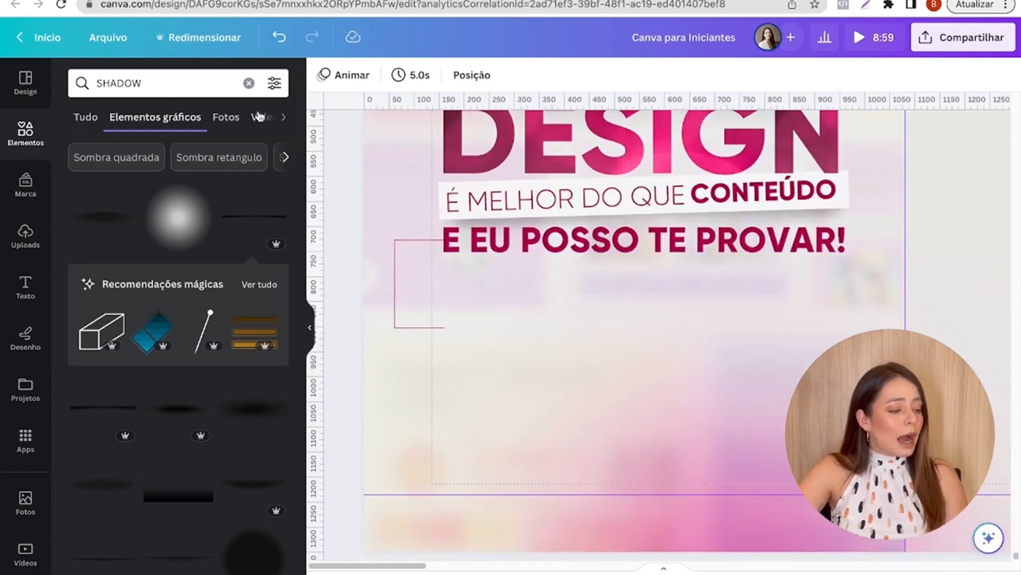
- Insert a rounded square on page 59 and delete the stray black line running across the page
left_click(250, 85)
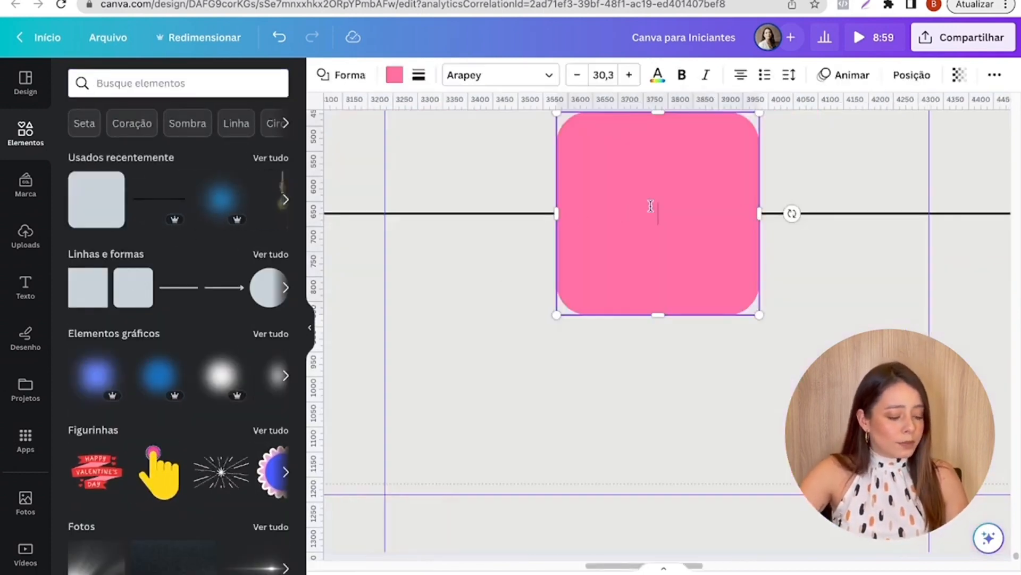
scroll(650, 206, "down", 3)
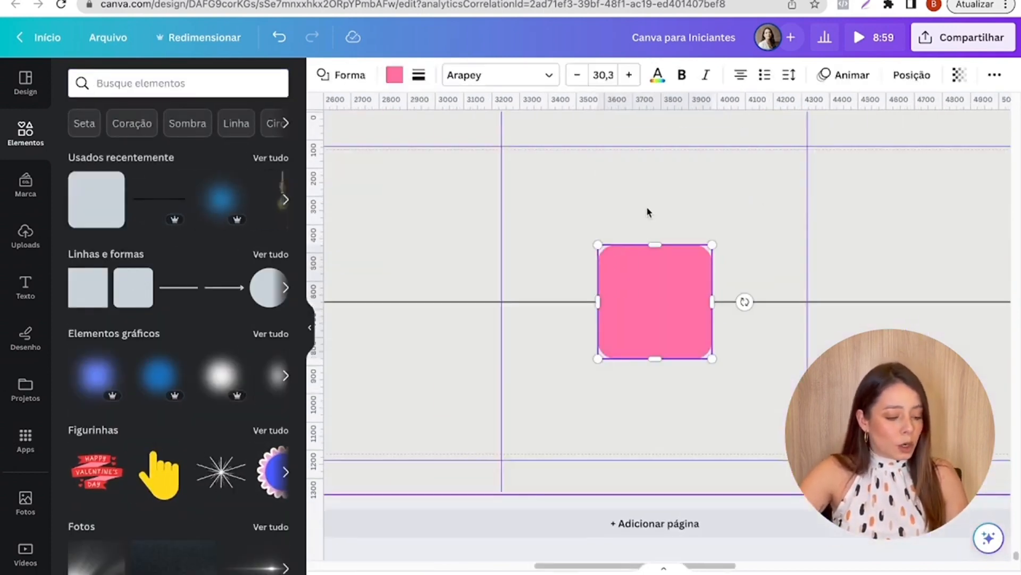
left_click(432, 312)
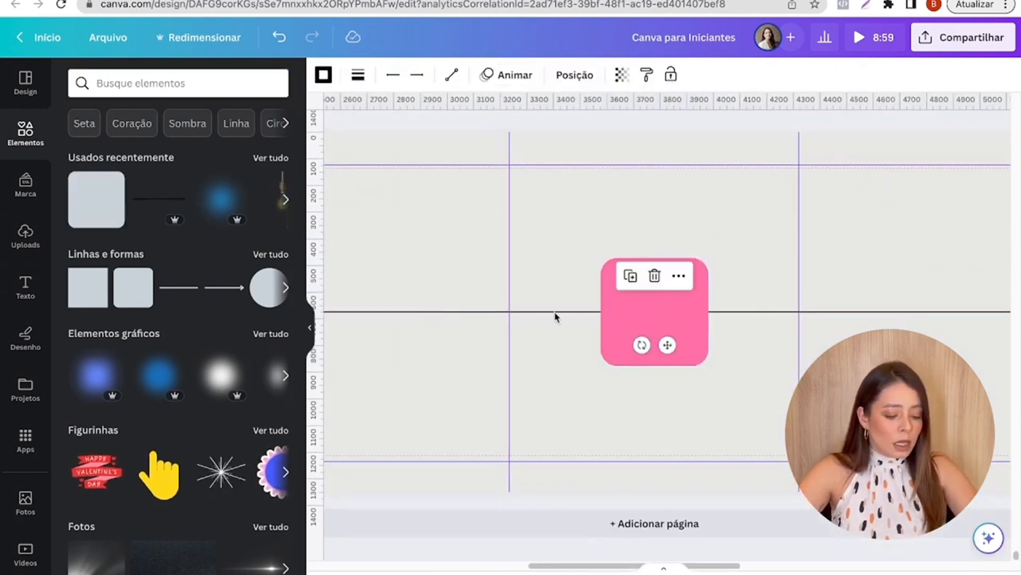
key("Delete")
- Bring the pink rounded square across the page onto the first slide, below "E EU POSSO TE PROVAR!"
left_click_drag(604, 325, 380, 345)
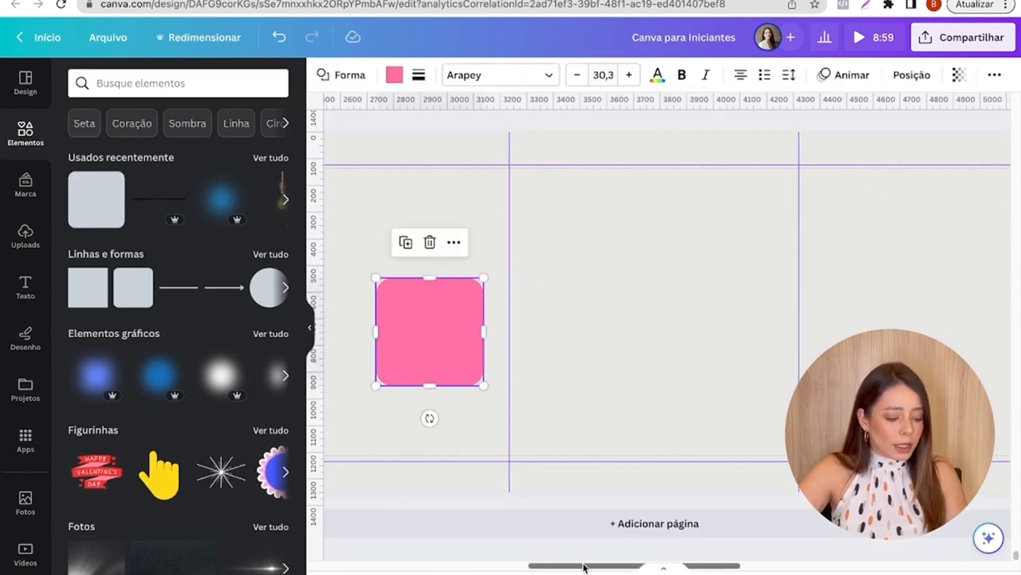
left_click_drag(583, 567, 432, 554)
left_click_drag(958, 327, 413, 398)
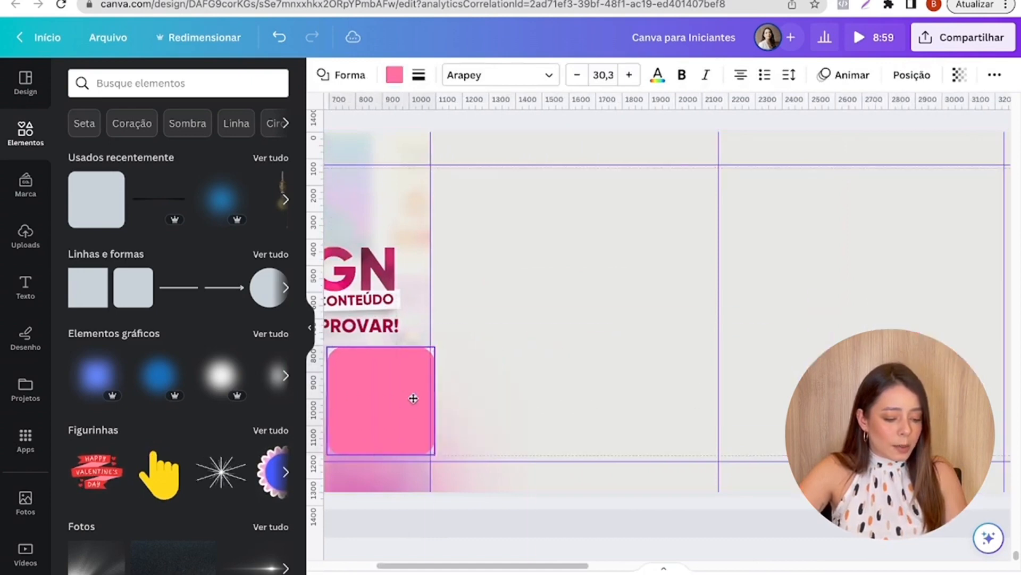
left_click_drag(407, 566, 338, 567)
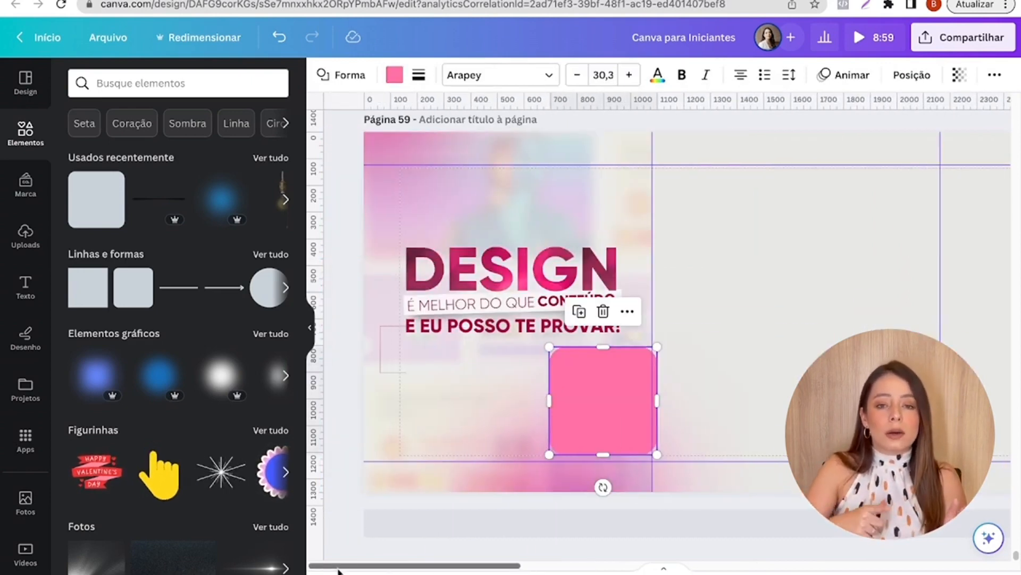
left_click_drag(577, 392, 387, 393)
scroll(387, 393, "up", 5)
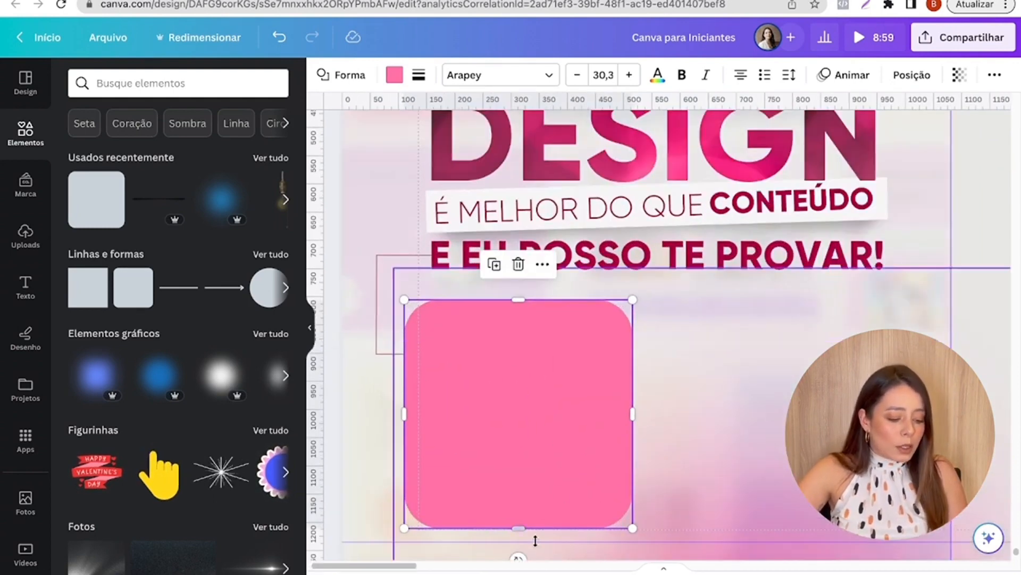
- Flatten the rounded square into a pill about 400 px wide beside the bracket's lower line and recolour it very light grey
left_click_drag(537, 530, 545, 325)
left_click_drag(451, 313, 469, 352)
left_click(395, 74)
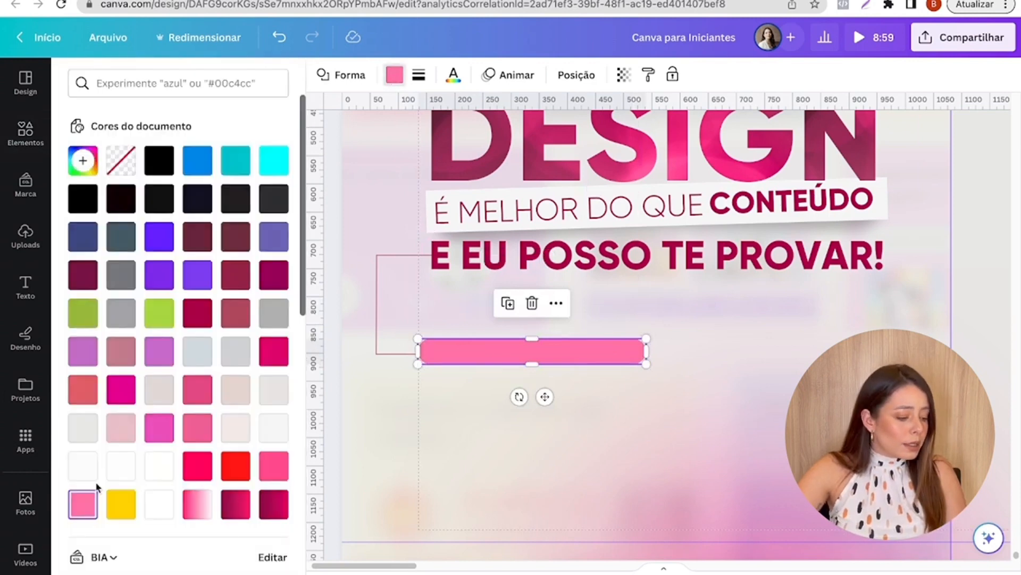
left_click(237, 389)
left_click(274, 428)
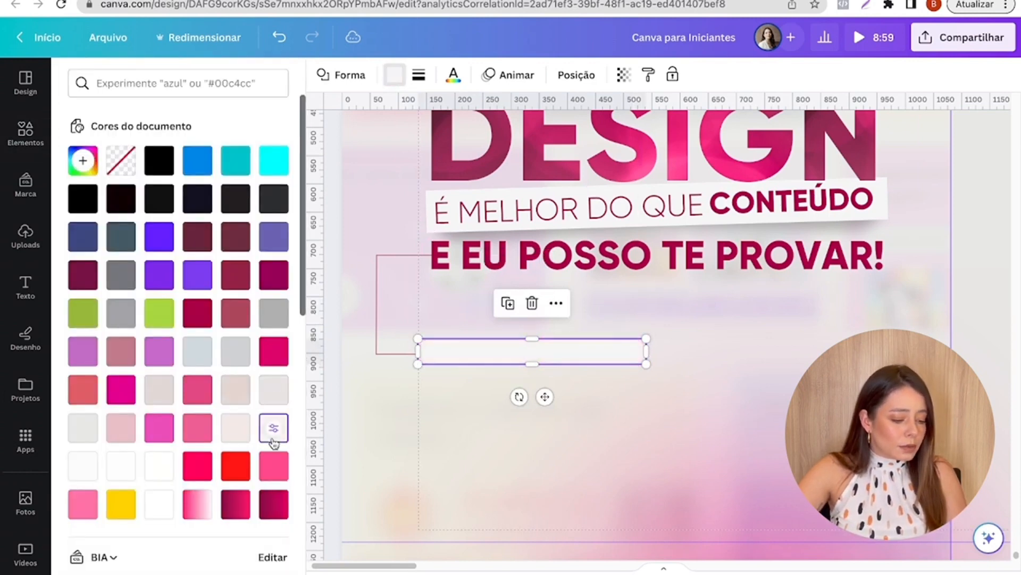
left_click(419, 454)
double_click(470, 357)
left_click(465, 463)
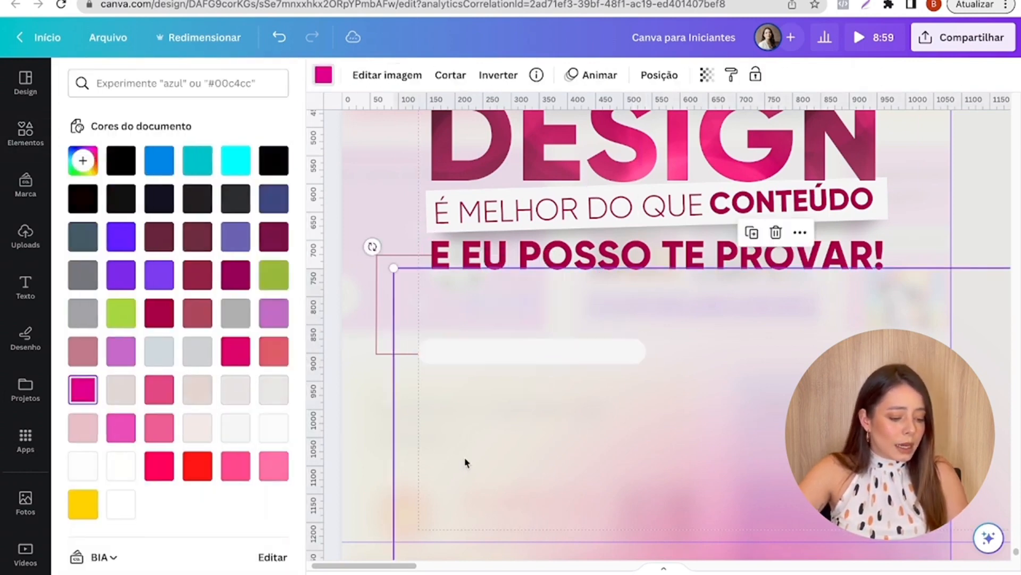
- Add the text "ARRASTA PRO LADO" to the first slide and set its font to Gilroy Light
type("tAR")
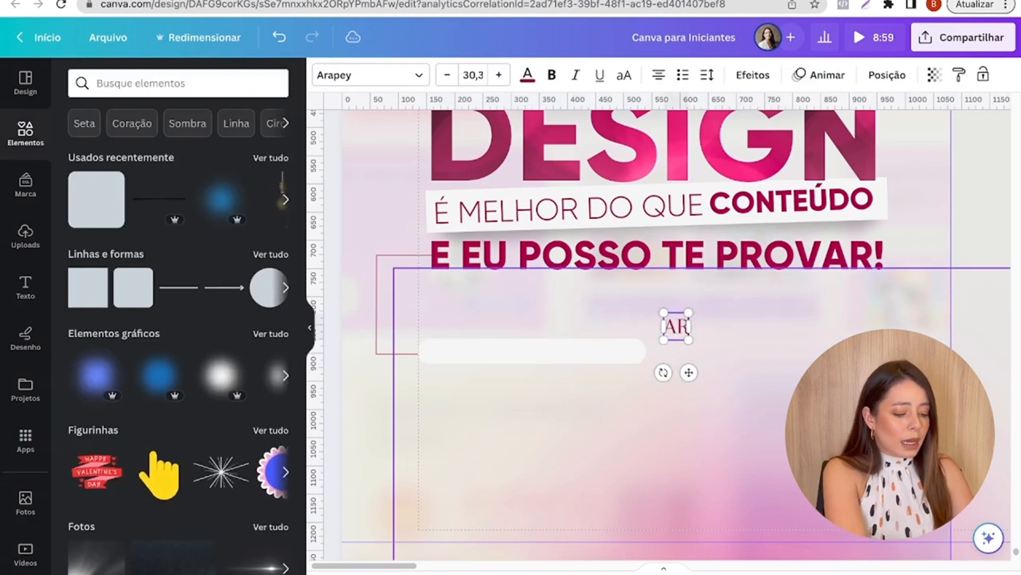
type("RASTA PRO LADO")
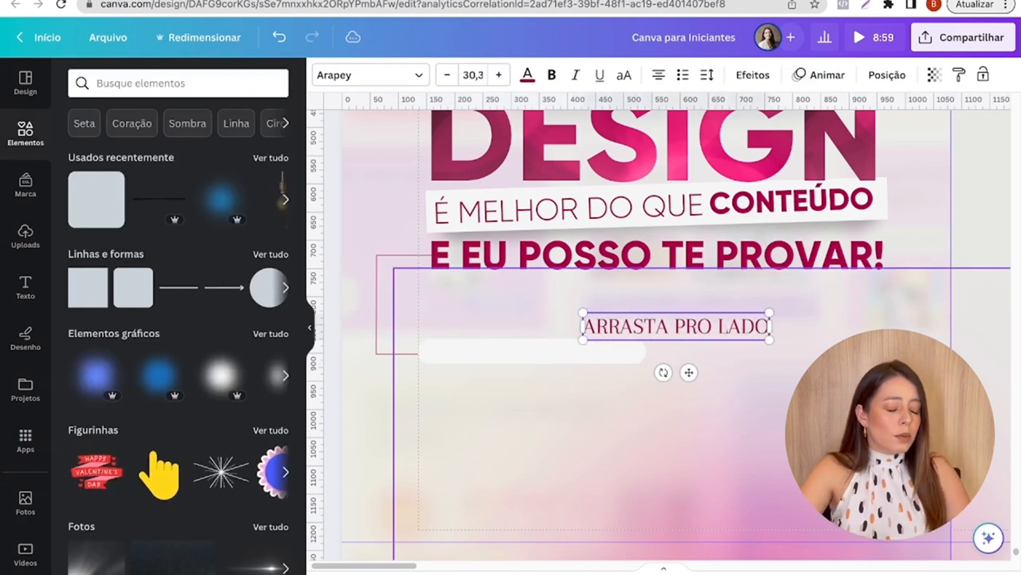
left_click(338, 79)
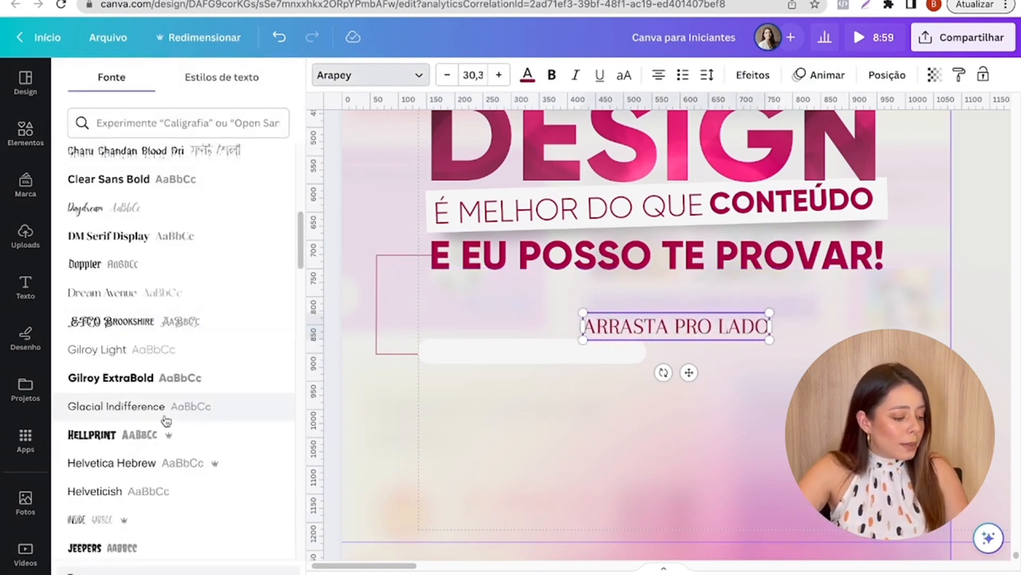
left_click(159, 349)
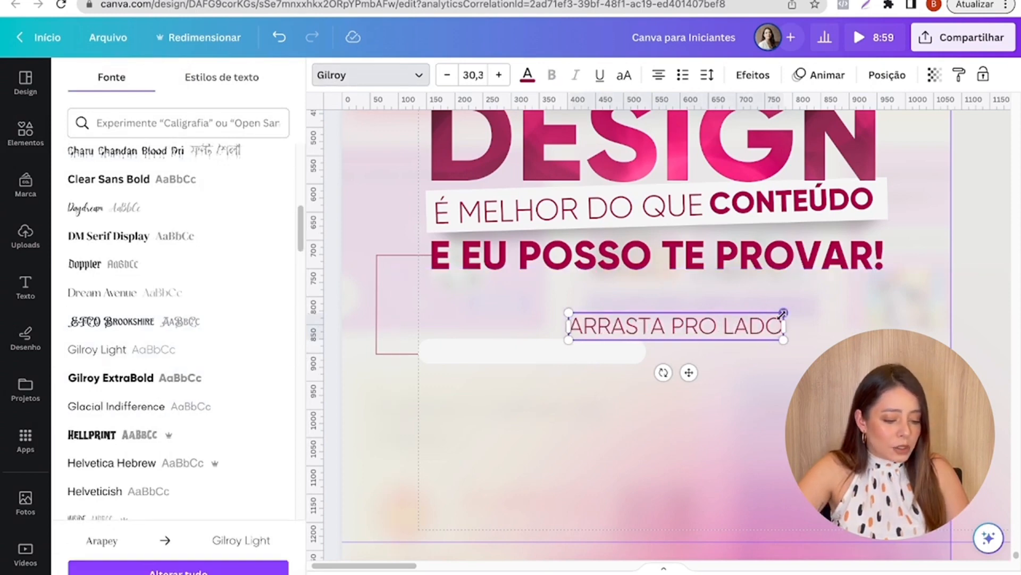
- Shrink "ARRASTA PRO LADO" to size 18.4, place it on the pill, and shorten the pill to fit the text
left_click_drag(770, 312, 511, 392)
left_click(614, 350)
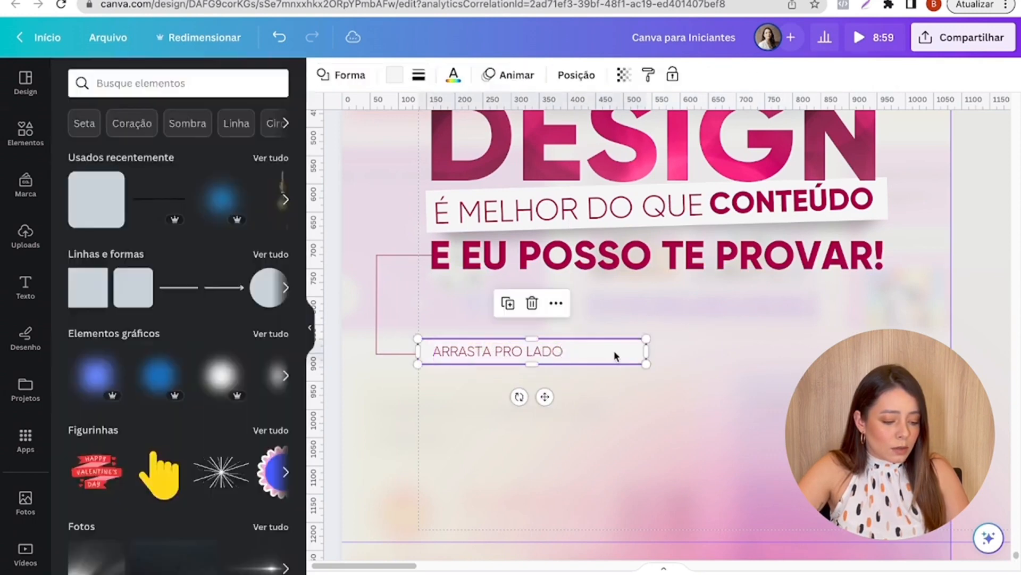
left_click_drag(645, 351, 568, 351)
left_click(627, 359)
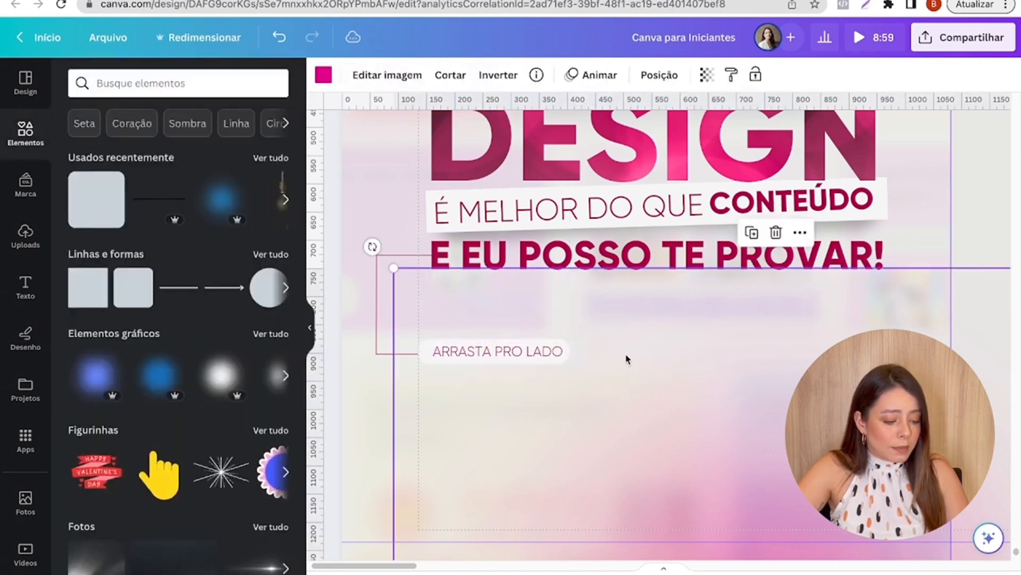
left_click(499, 356)
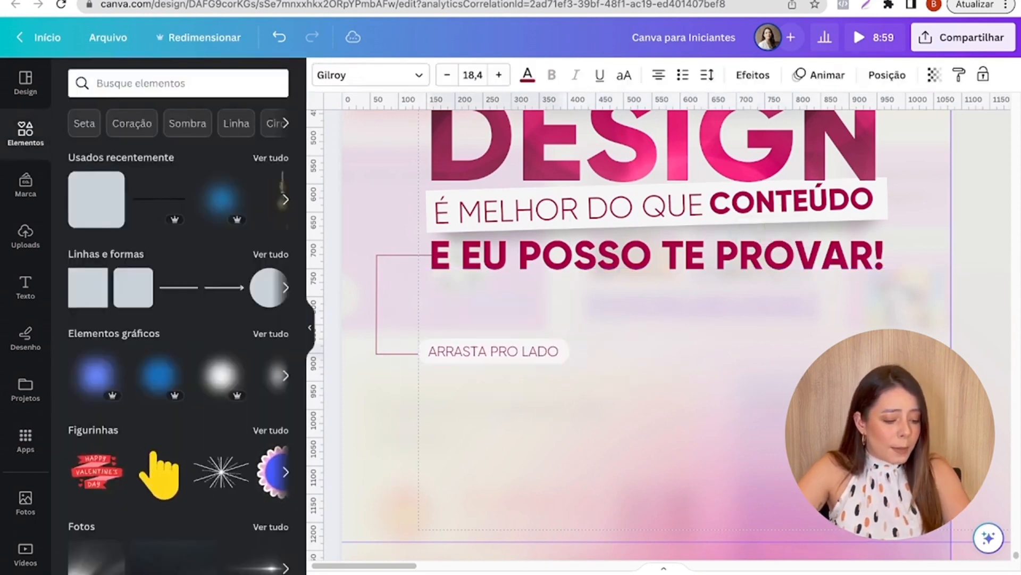
left_click(574, 348)
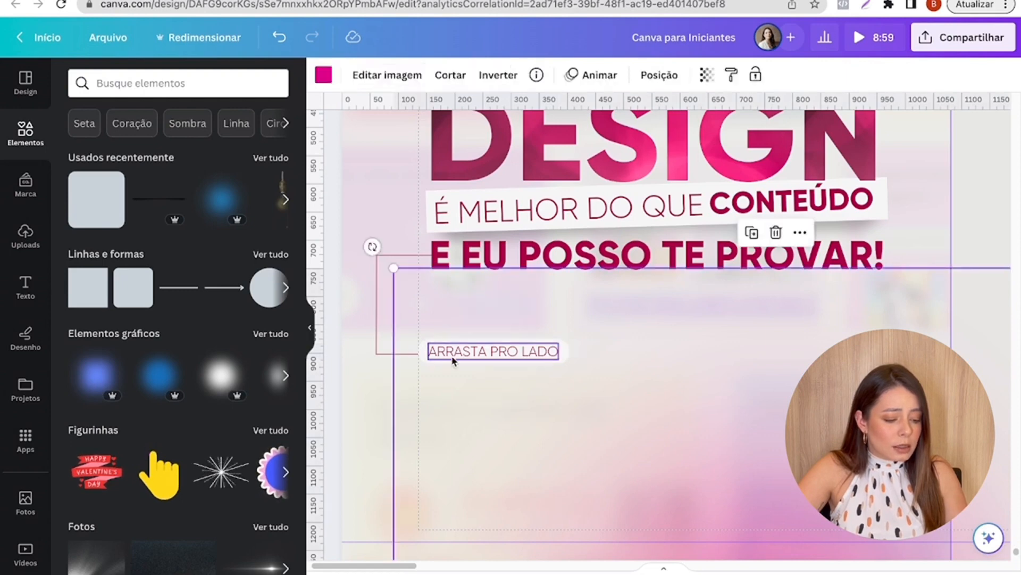
- Reduce the opacity of the pill behind "ARRASTA PRO LADO" to 46
left_click(425, 357)
left_click(625, 77)
left_click_drag(623, 132, 552, 133)
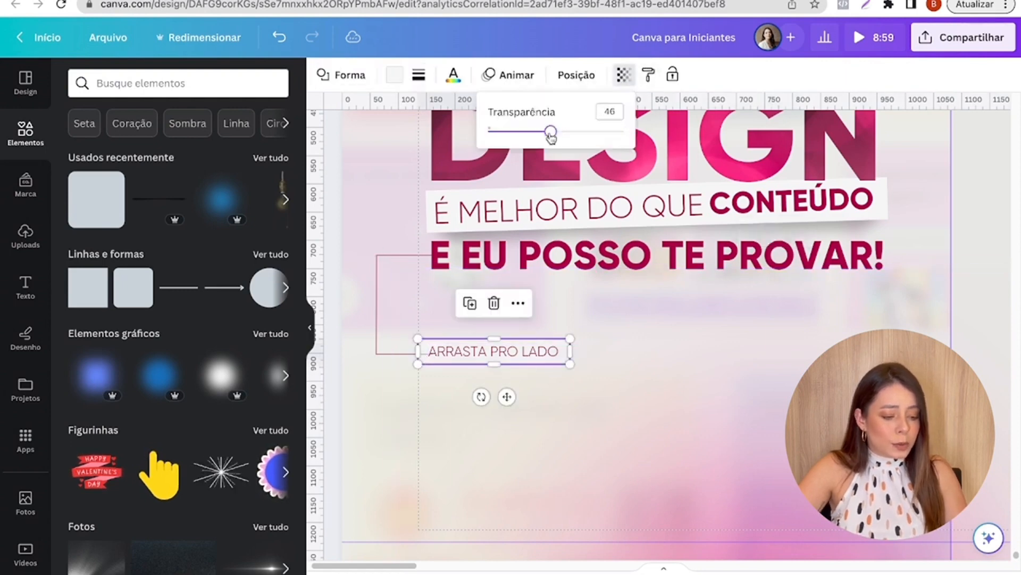
left_click(622, 345)
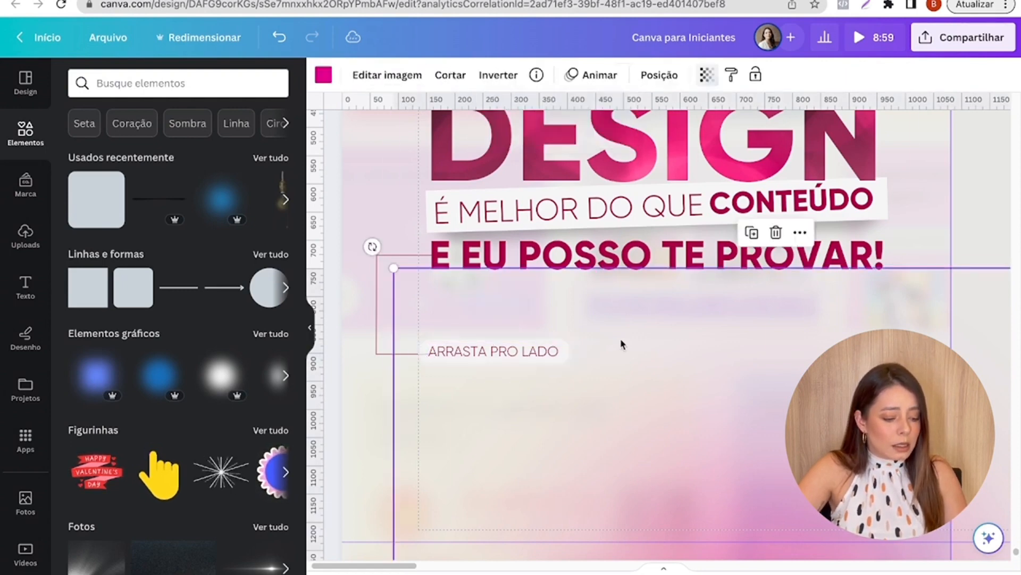
- Level "ARRASTA PRO LADO" with the bracket's lower line and shorten that line to end at the pill's left edge
scroll(378, 358, "up", 5)
left_click(512, 349)
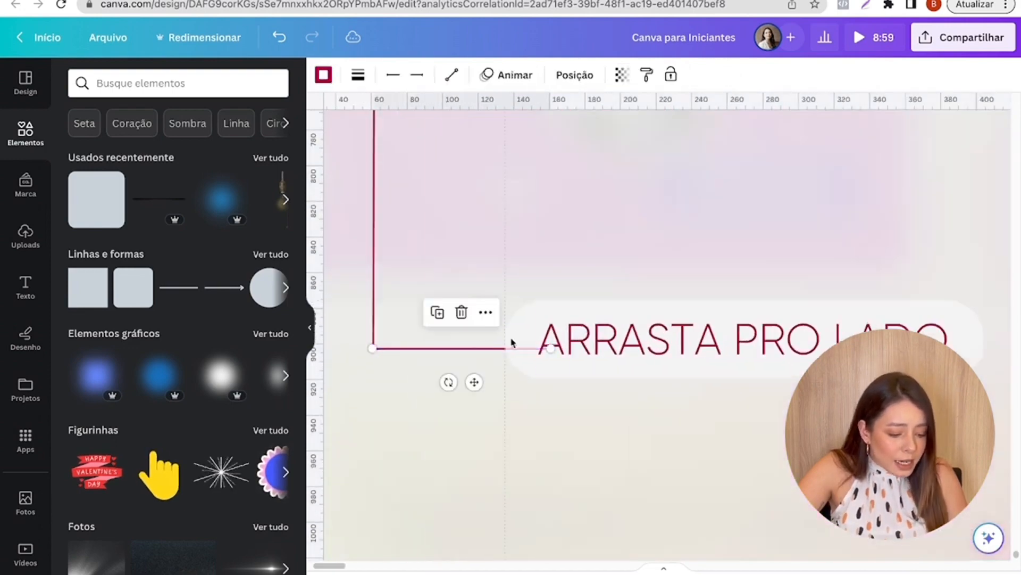
left_click(610, 341)
left_click_drag(611, 341, 613, 349)
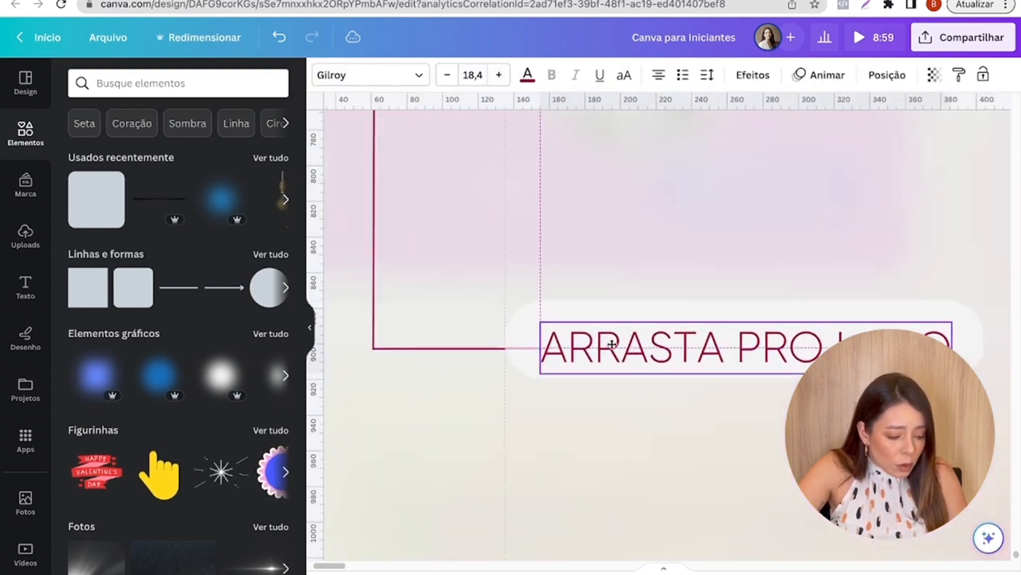
left_click(479, 349)
left_click_drag(544, 348, 505, 349)
left_click(495, 402)
scroll(691, 397, "down", 4)
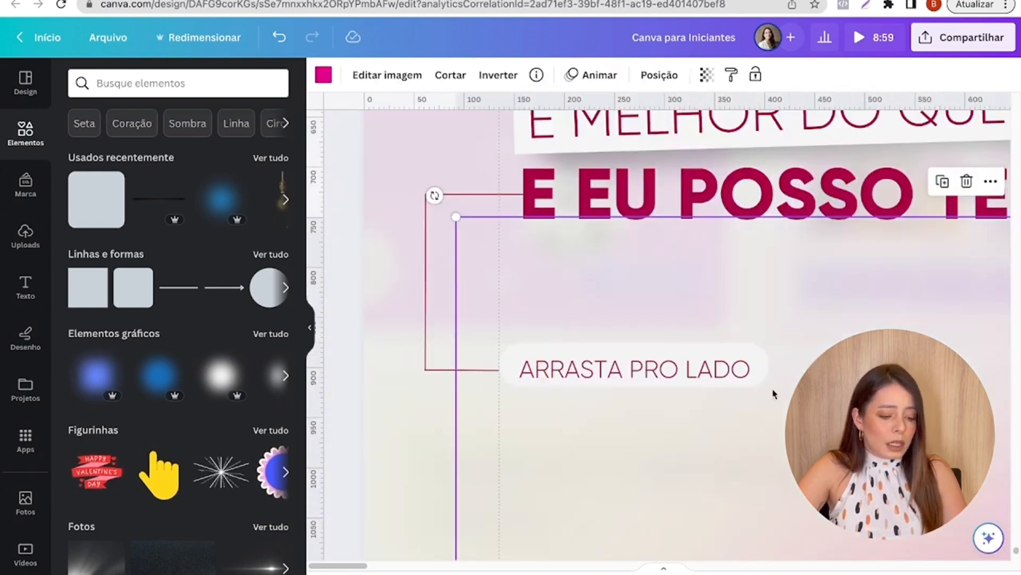
- Nudge "ARRASTA PRO LADO" slightly upward to centre it vertically in the pill
left_click(745, 379)
key("Up")
key("Up")
key("Up")
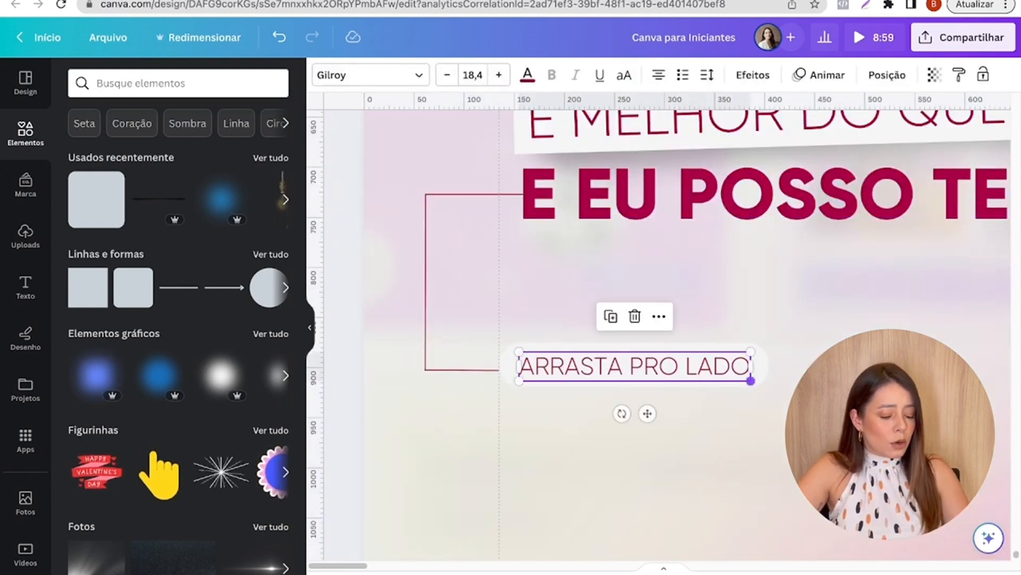
scroll(748, 383, "down", 5)
scroll(352, 379, "down", 3)
left_click(351, 378)
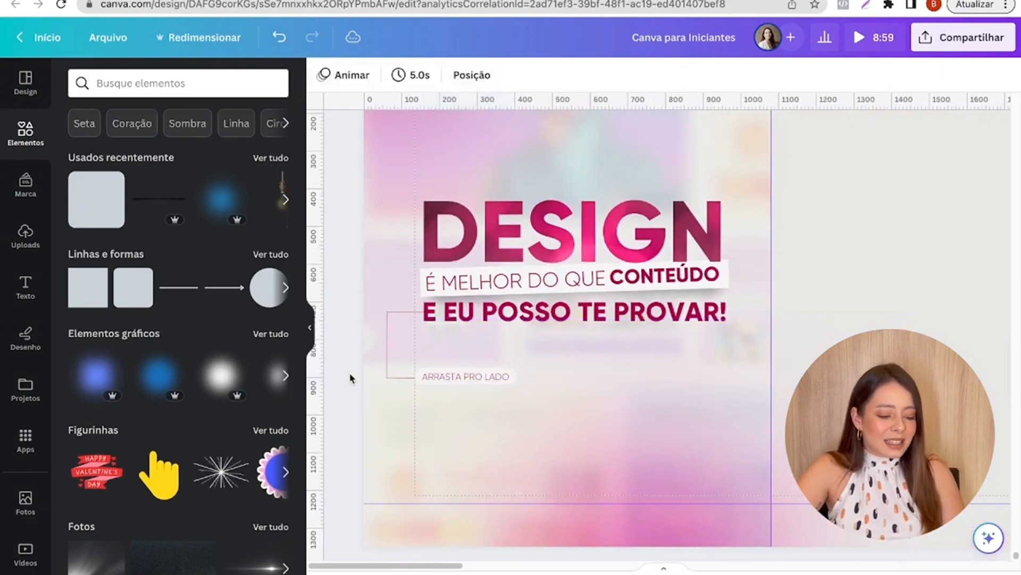
- Compare the bracket with page 57, shorten its upper line from the outer end, and move the vertical line inward to meet it
scroll(350, 378, "down", 2)
scroll(349, 304, "up", 5)
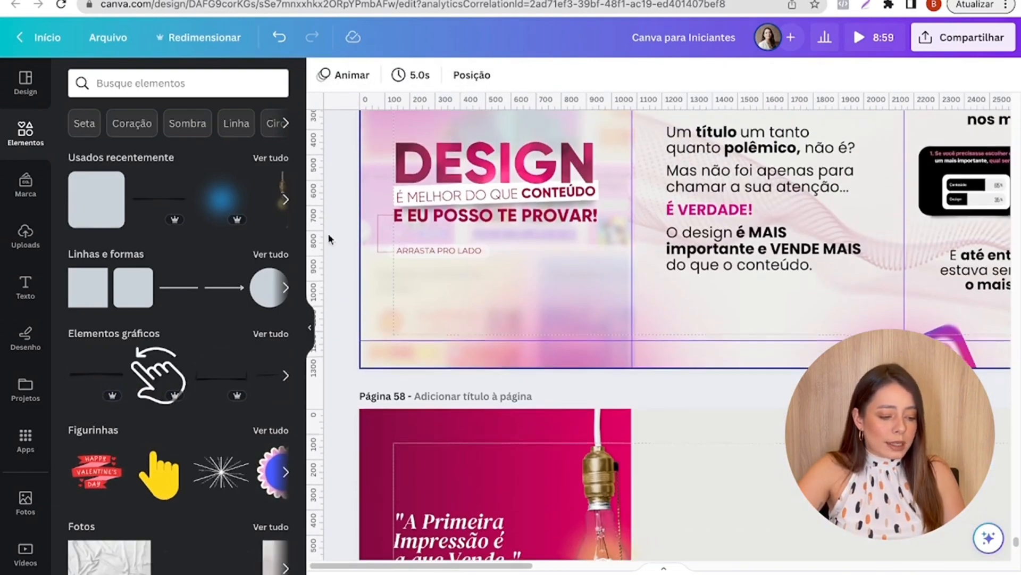
scroll(328, 233, "down", 5)
scroll(335, 346, "up", 6)
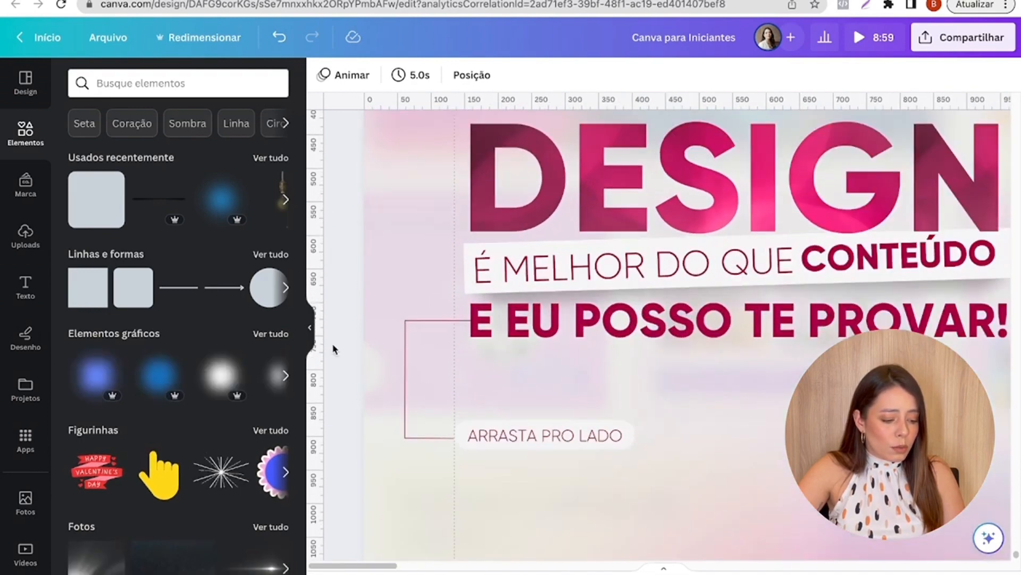
left_click(419, 319)
left_click_drag(408, 319, 435, 346)
left_click(417, 317)
left_click(433, 319)
left_click(409, 343)
left_click(528, 347)
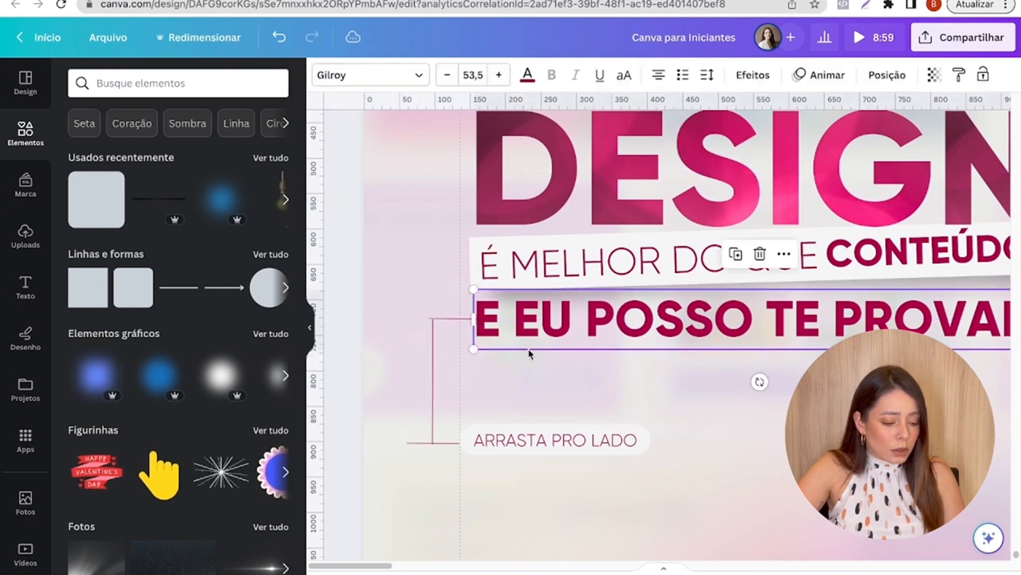
- Level the bracket's upper line and shorten its outer end to meet the top of the vertical line in a clean corner
scroll(448, 349, "up", 5)
left_click(456, 246)
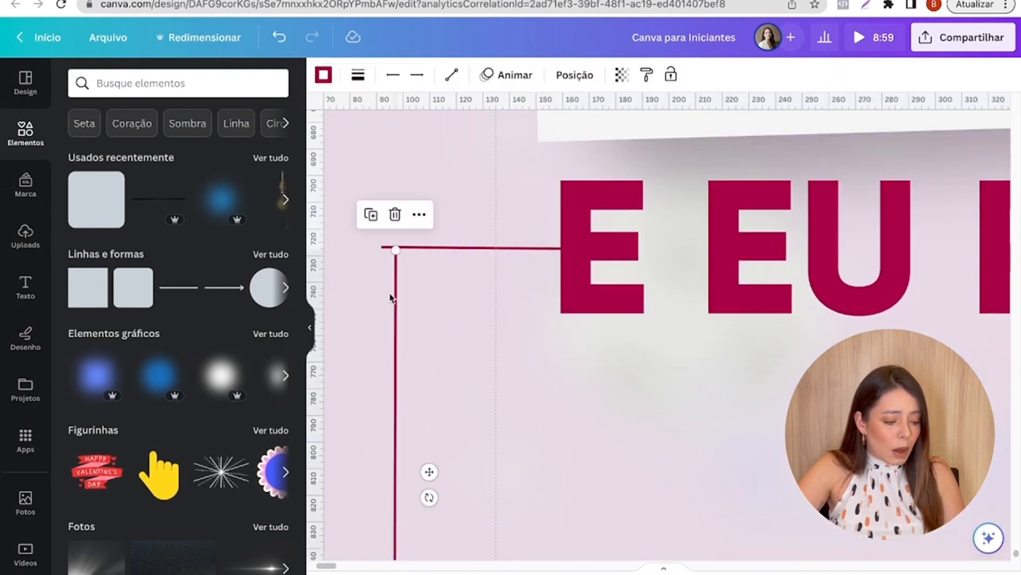
left_click(368, 250)
left_click(381, 247)
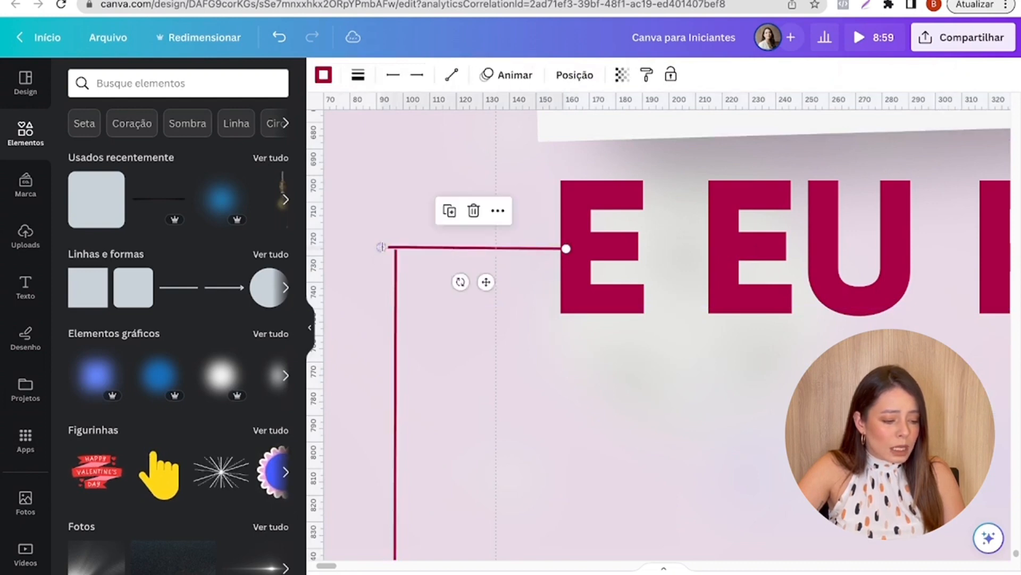
left_click_drag(383, 247, 385, 251)
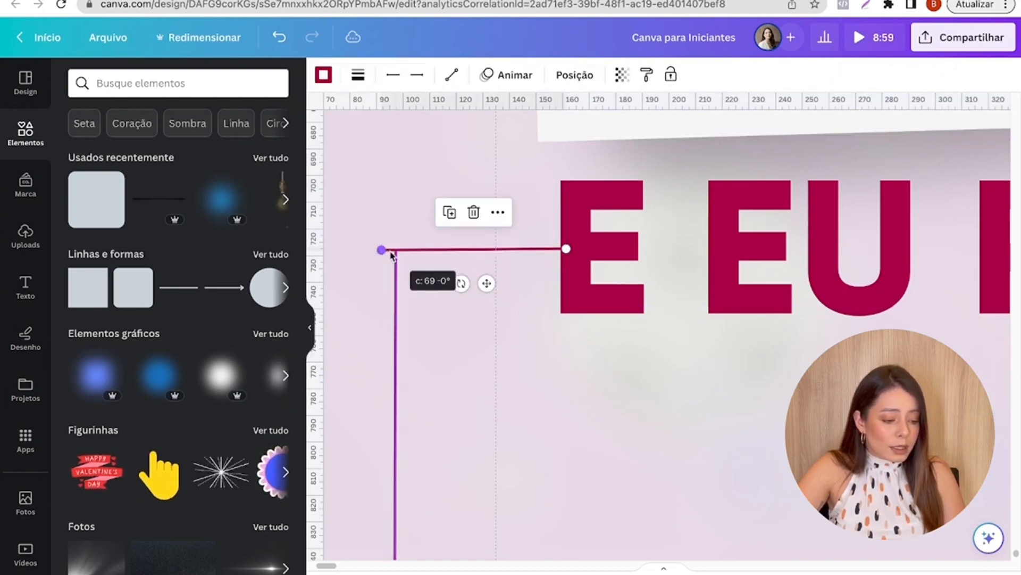
left_click(395, 276)
left_click(444, 249)
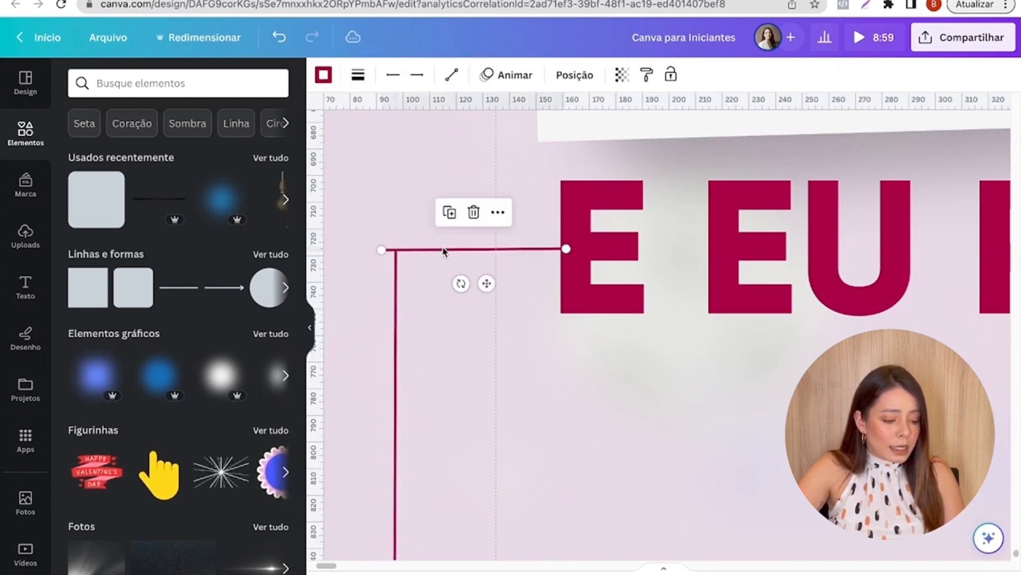
left_click_drag(381, 249, 395, 249)
left_click(461, 311)
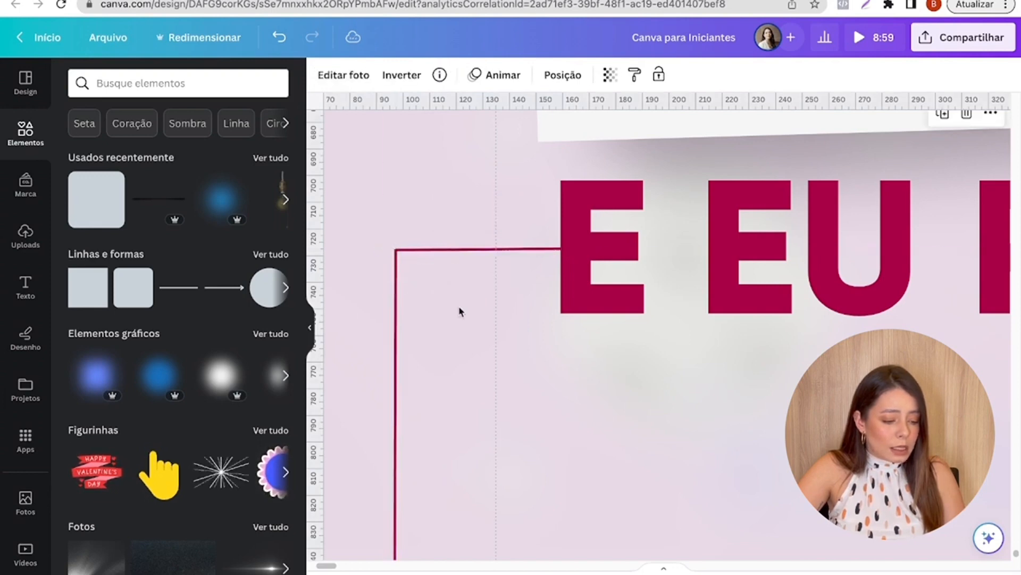
- Pull the lower line's outer end in to the foot of the vertical line and shorten its inner end back from the text
scroll(460, 311, "down", 5)
left_click(395, 322)
left_click_drag(343, 319, 438, 315)
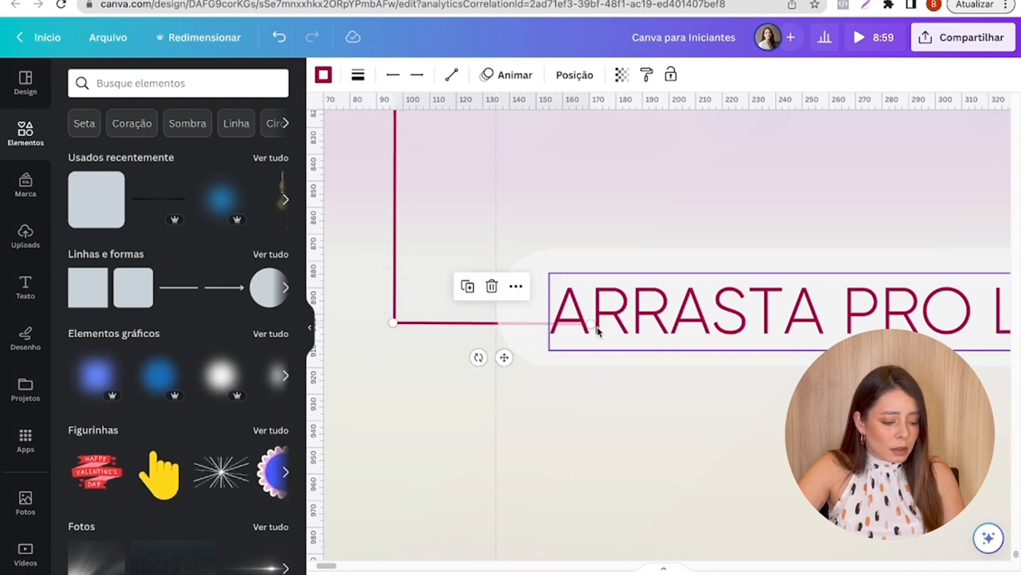
left_click_drag(591, 323, 537, 313)
- Move the bracket's lower line to the empty area below the pill and straighten it horizontally
scroll(375, 339, "up", 3)
left_click_drag(483, 350, 603, 542)
scroll(471, 434, "down", 3)
scroll(582, 392, "down", 5)
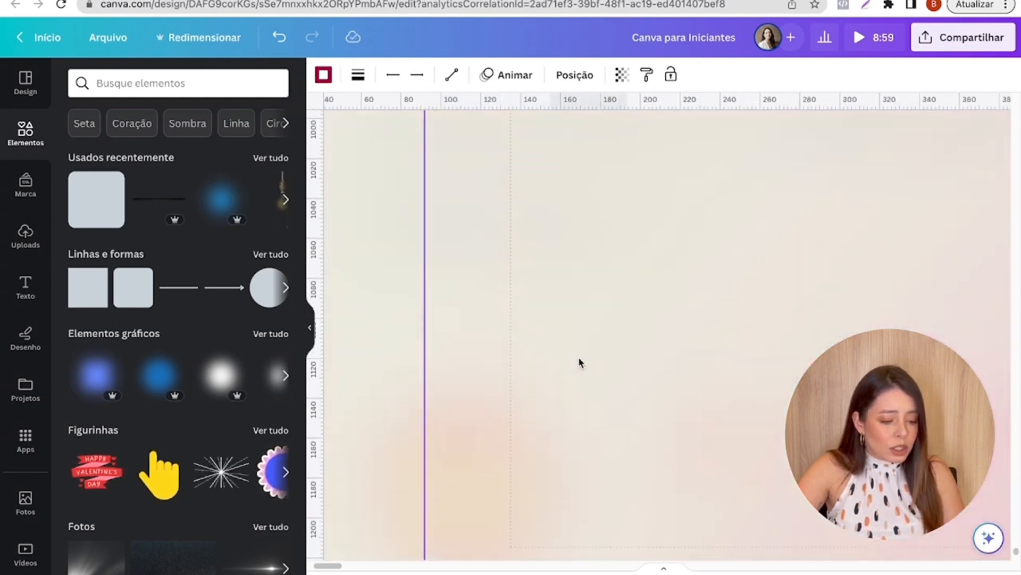
scroll(627, 219, "up", 3)
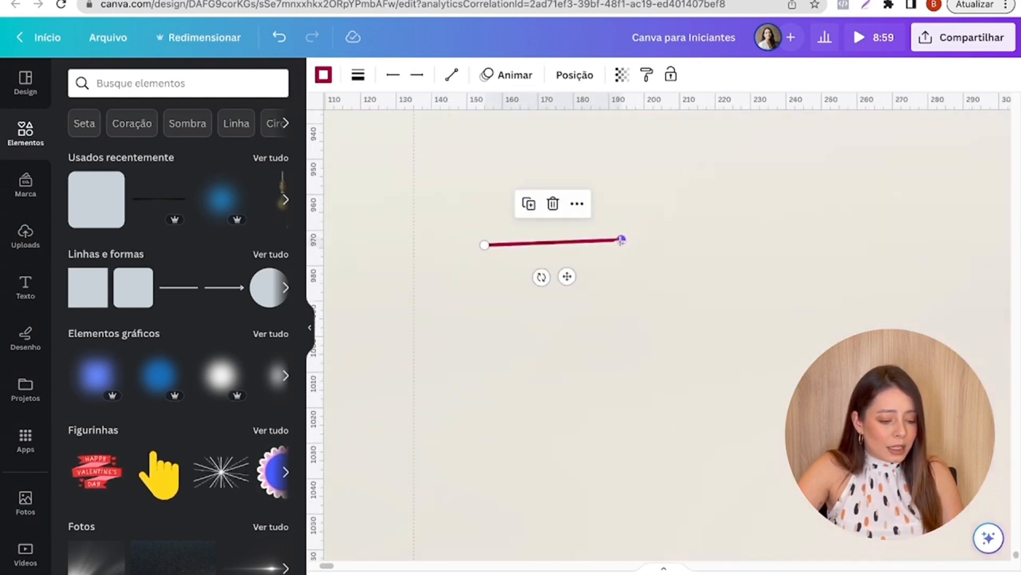
left_click_drag(621, 240, 620, 244)
- Return the lower line to the bracket, joining the foot of the vertical line to the pill's left edge
scroll(548, 306, "down", 2)
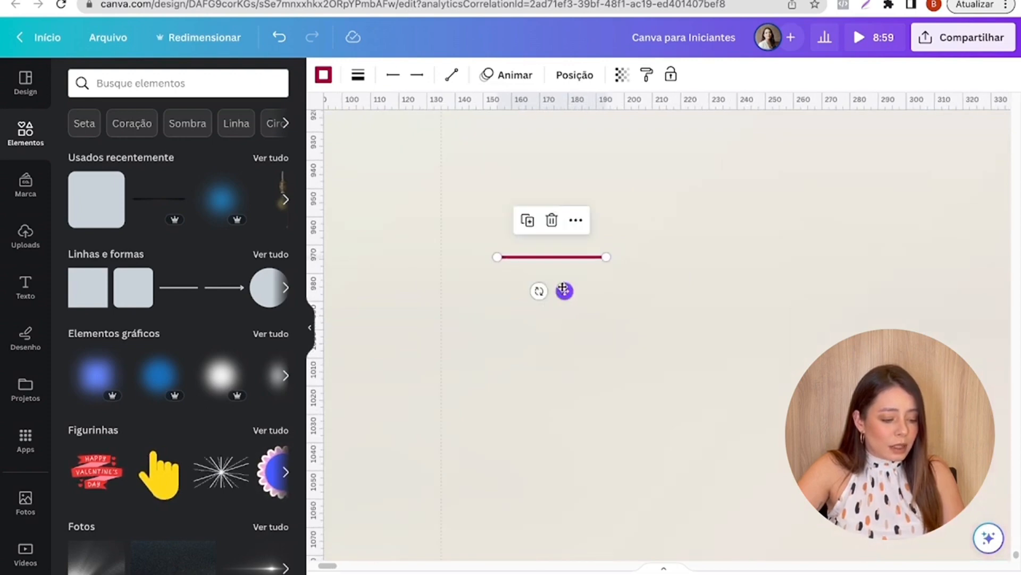
left_click_drag(563, 289, 410, 158)
scroll(413, 237, "down", 3)
scroll(365, 182, "up", 4)
scroll(365, 182, "up", 5)
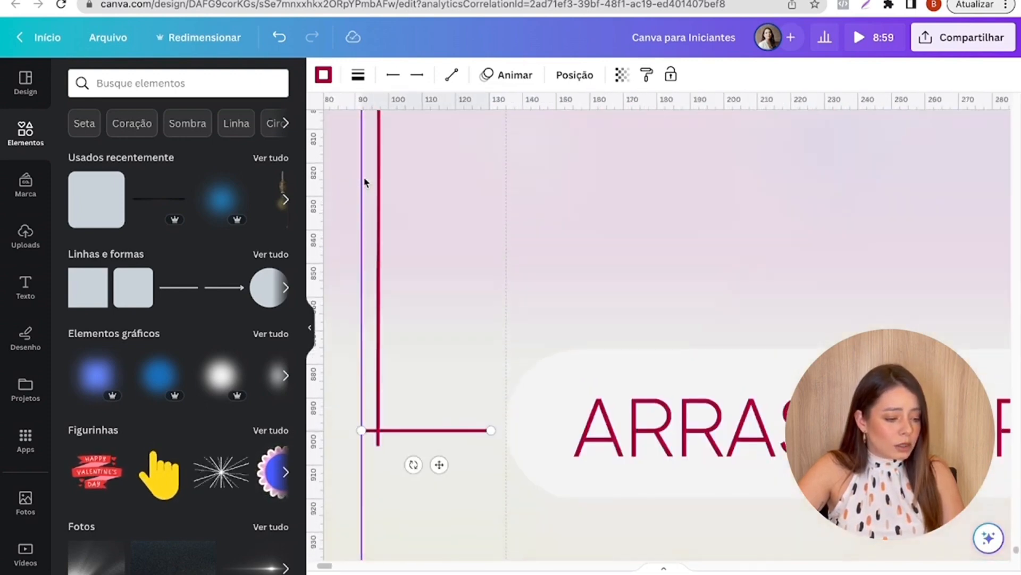
scroll(448, 324, "down", 1)
left_click_drag(439, 429, 450, 441)
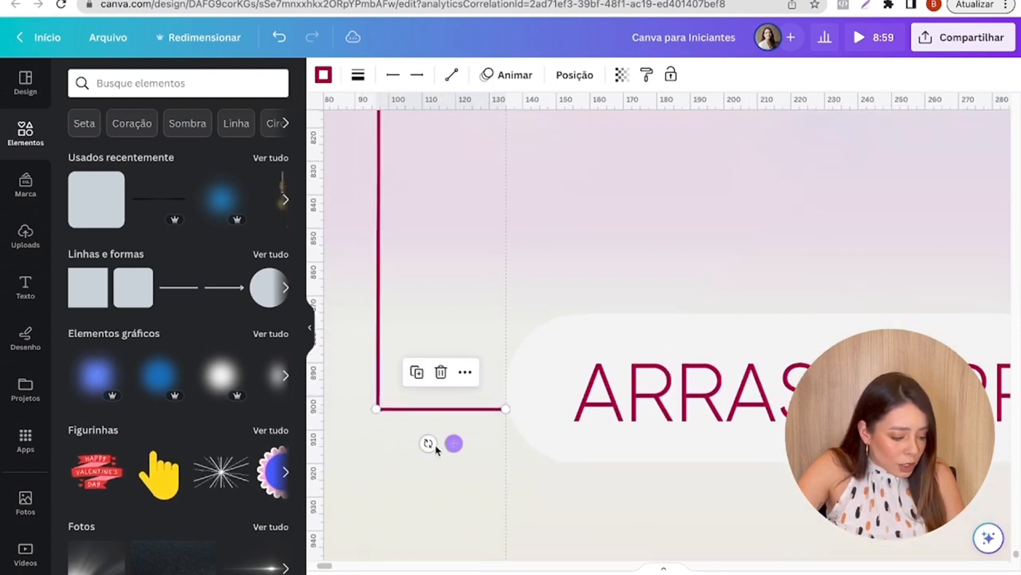
- Shift "ARRASTA PRO LADO" slightly left and lower both the pill and its text to centre them on the bracket's lower line
left_click(525, 453)
left_click(652, 386)
left_click_drag(650, 386, 628, 382)
left_click_drag(518, 390, 518, 397)
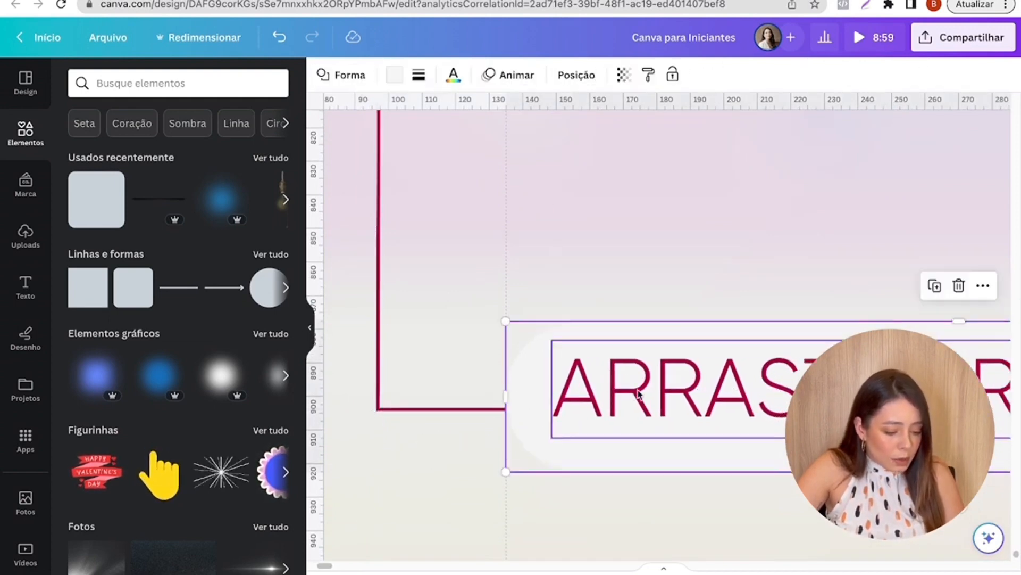
left_click_drag(644, 392, 640, 399)
scroll(640, 400, "down", 5)
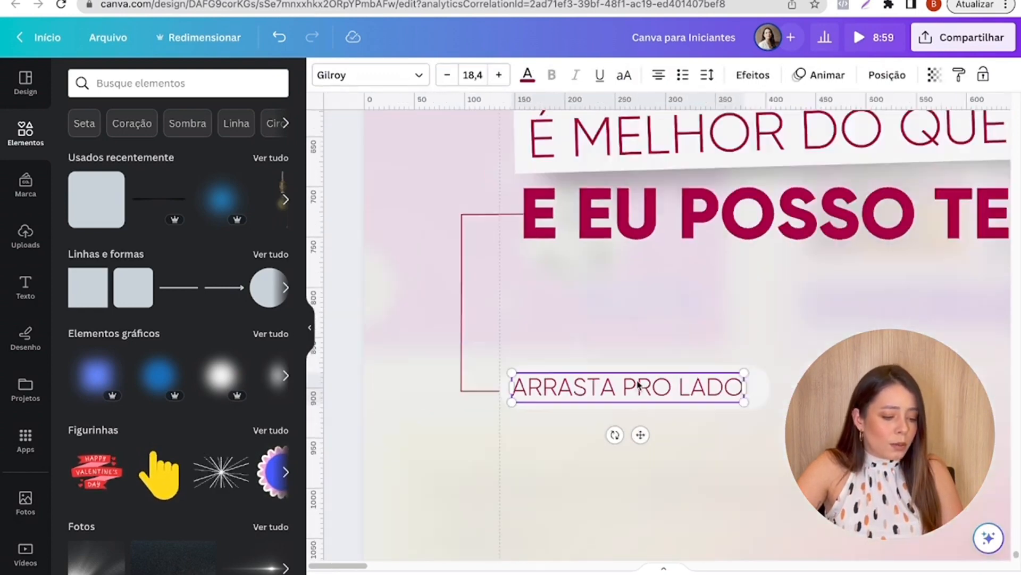
left_click(609, 477)
scroll(609, 474, "down", 5)
left_click(336, 377)
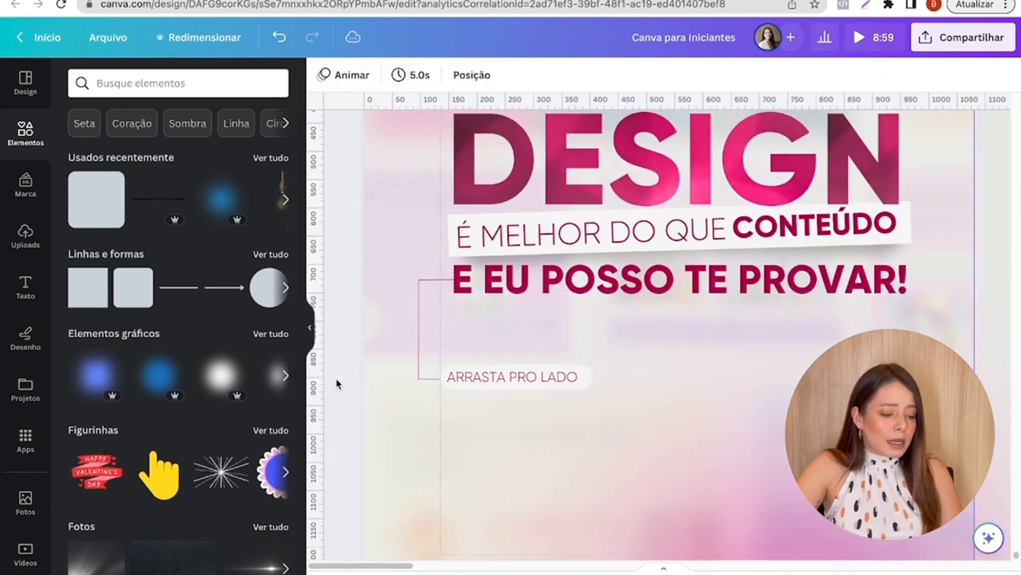
scroll(337, 378, "down", 3)
scroll(339, 380, "down", 2)
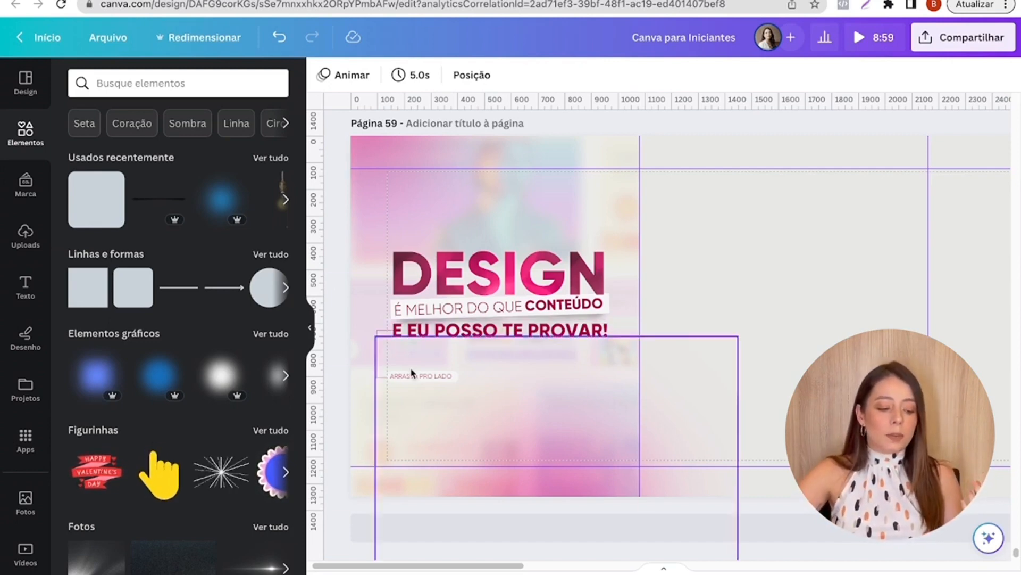
left_click(441, 382)
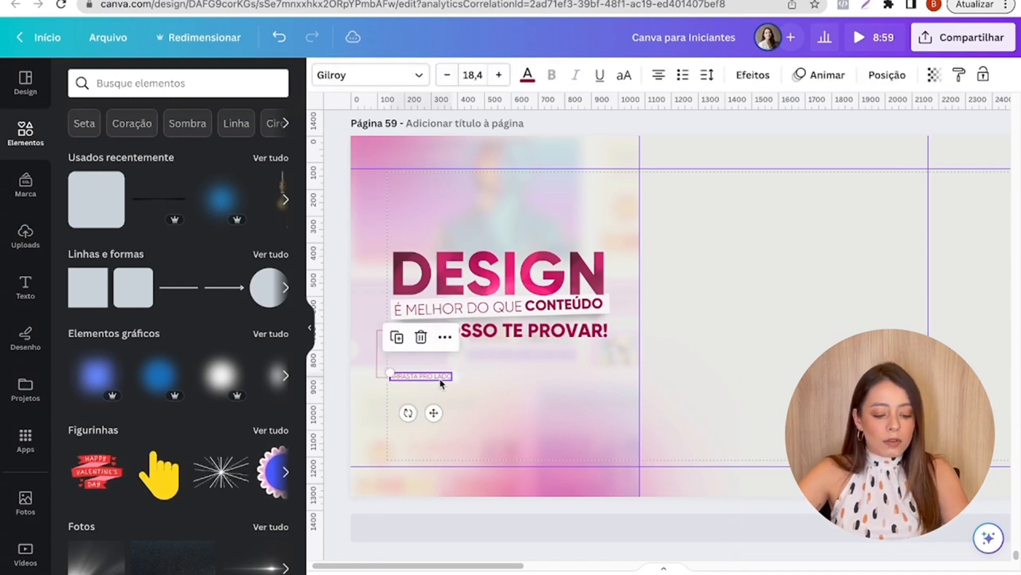
left_click(837, 280)
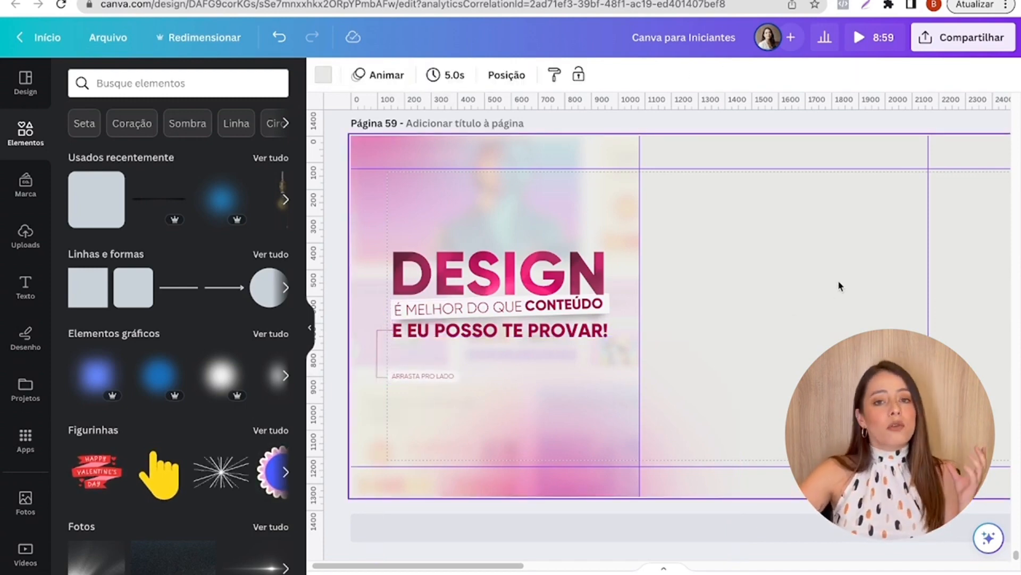
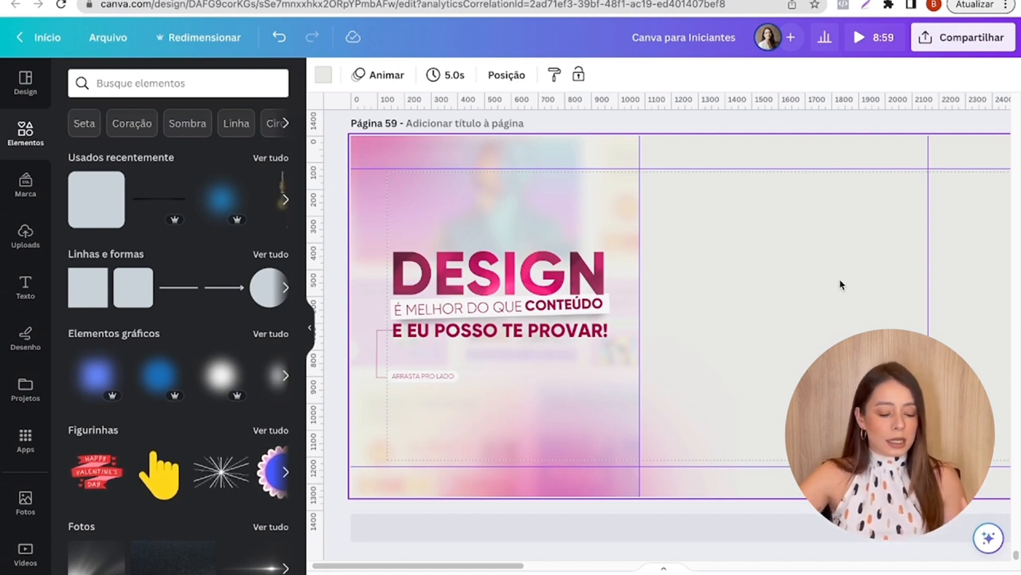
- Place the recently used magenta particle-wave image over the empty second and third slides of page 59 and view its information
left_click_drag(516, 564, 595, 563)
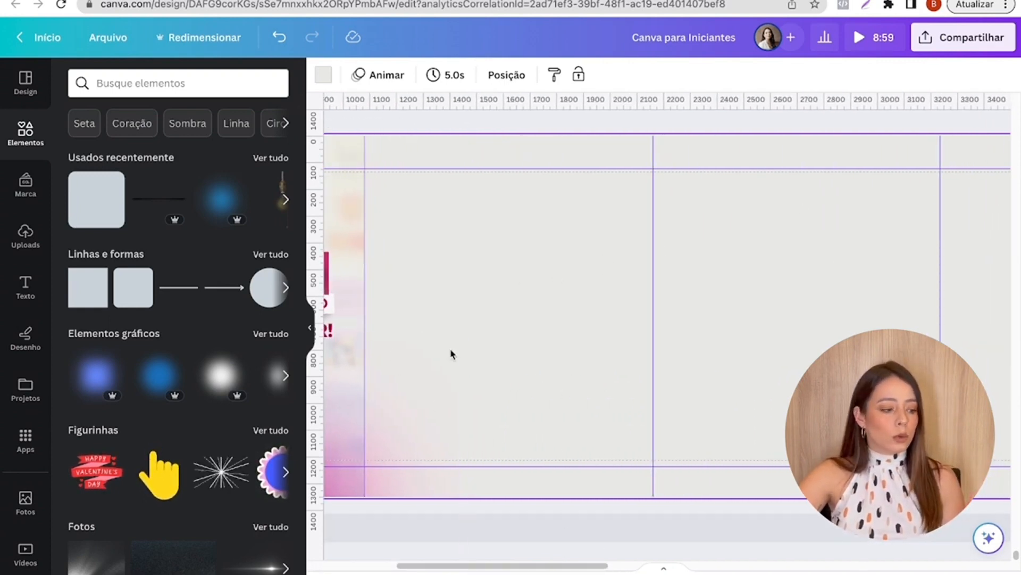
left_click(268, 162)
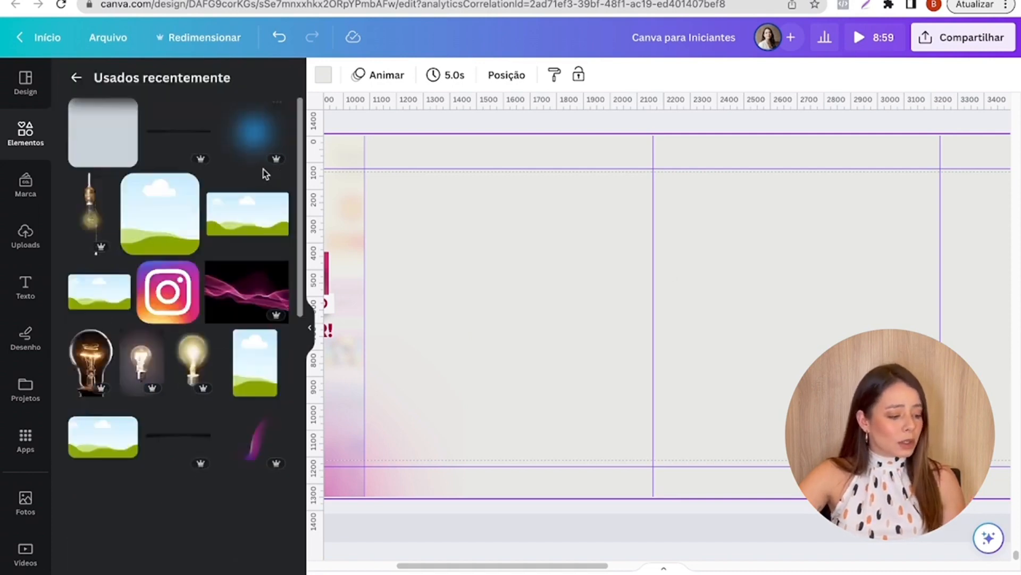
scroll(267, 173, "down", 3)
left_click(263, 174)
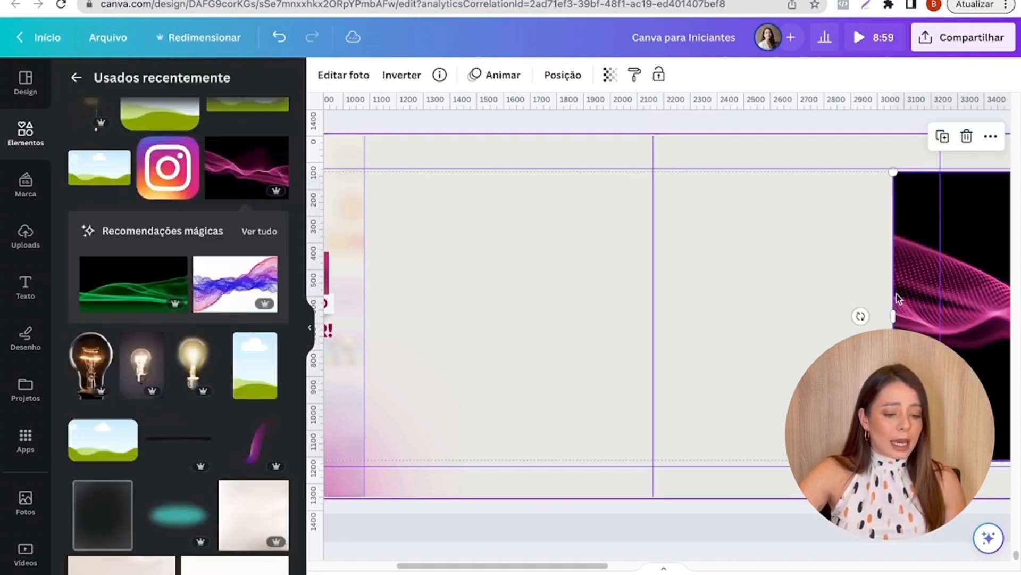
left_click_drag(985, 296, 493, 308)
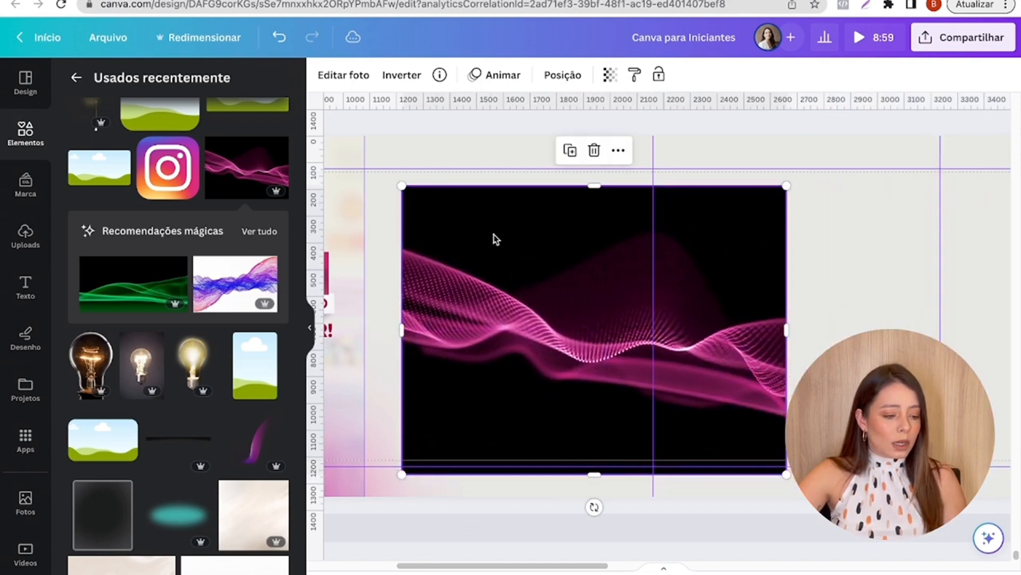
left_click(439, 75)
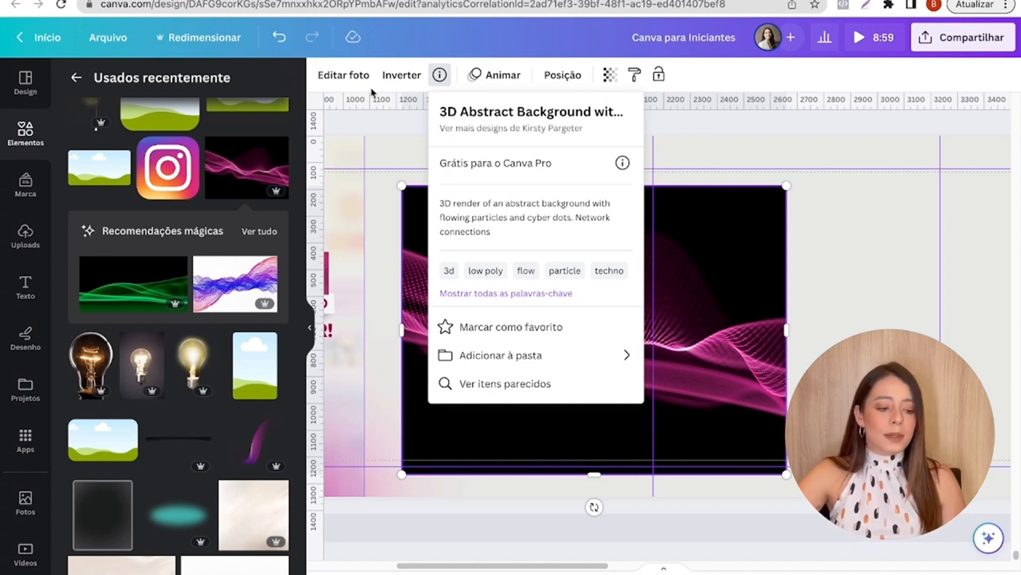
left_click(809, 215)
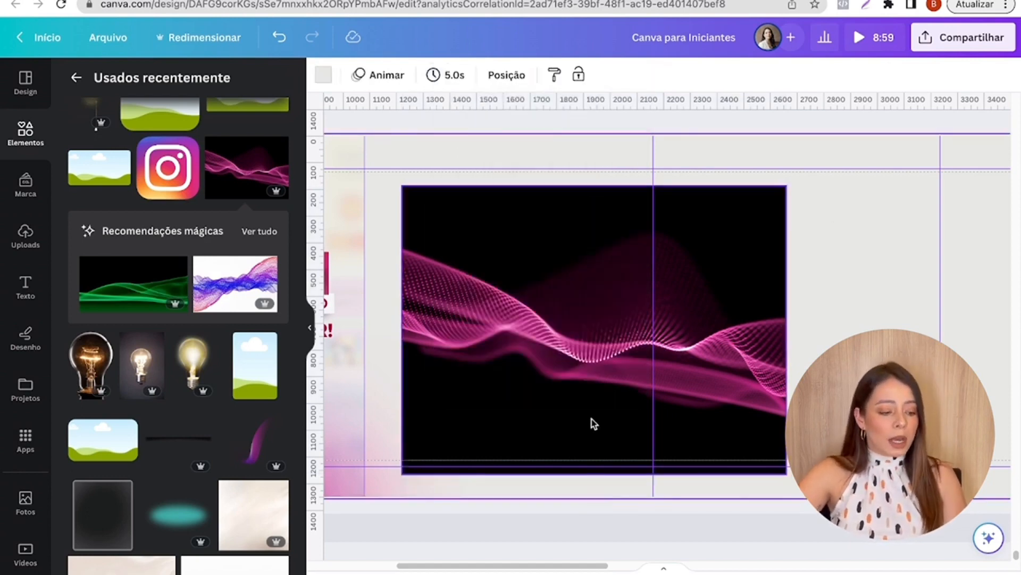
- Apply the Duotone photo effect with the Personalizado preset to the magenta wave image
left_click(471, 374)
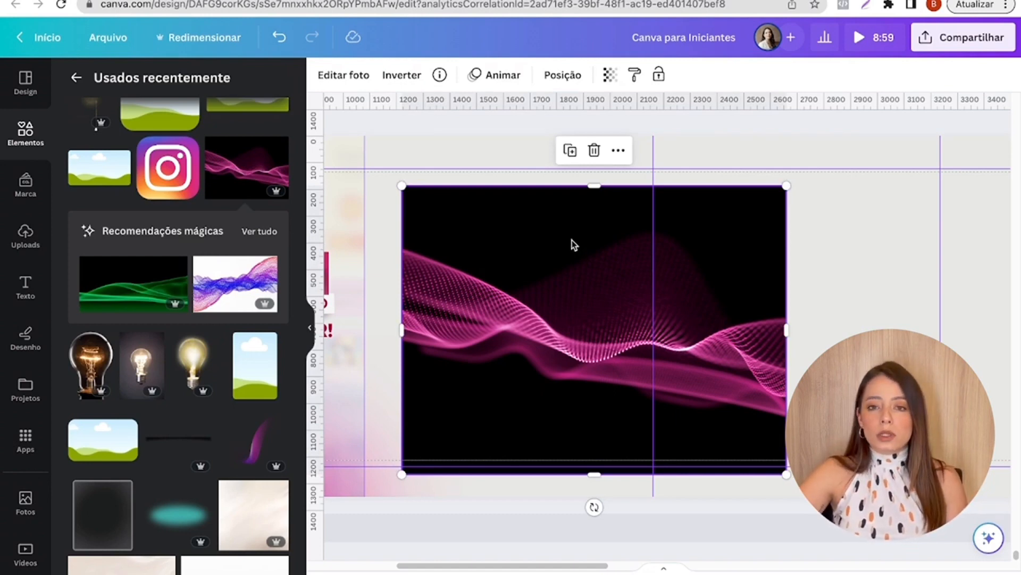
left_click(330, 78)
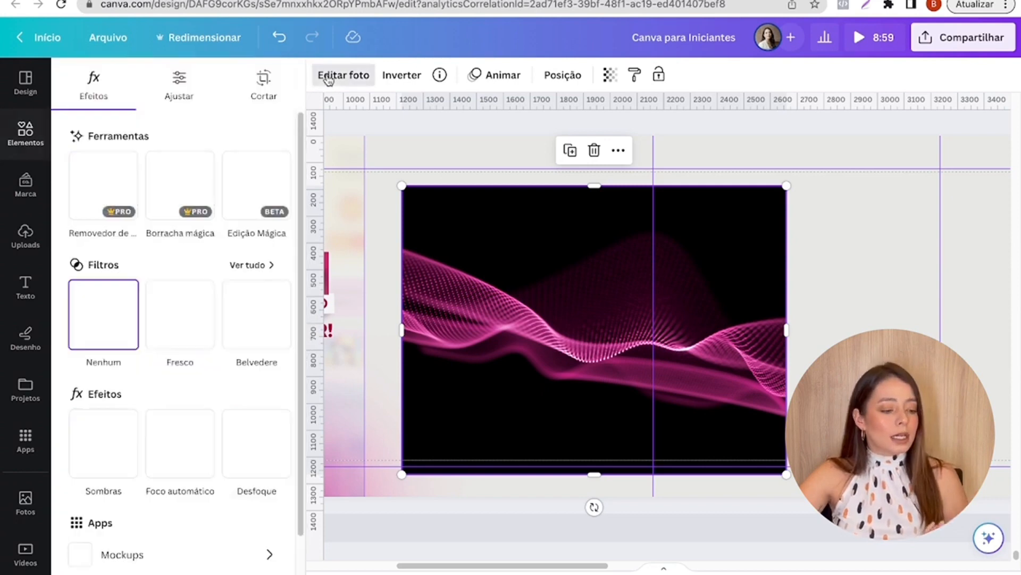
scroll(211, 292, "down", 2)
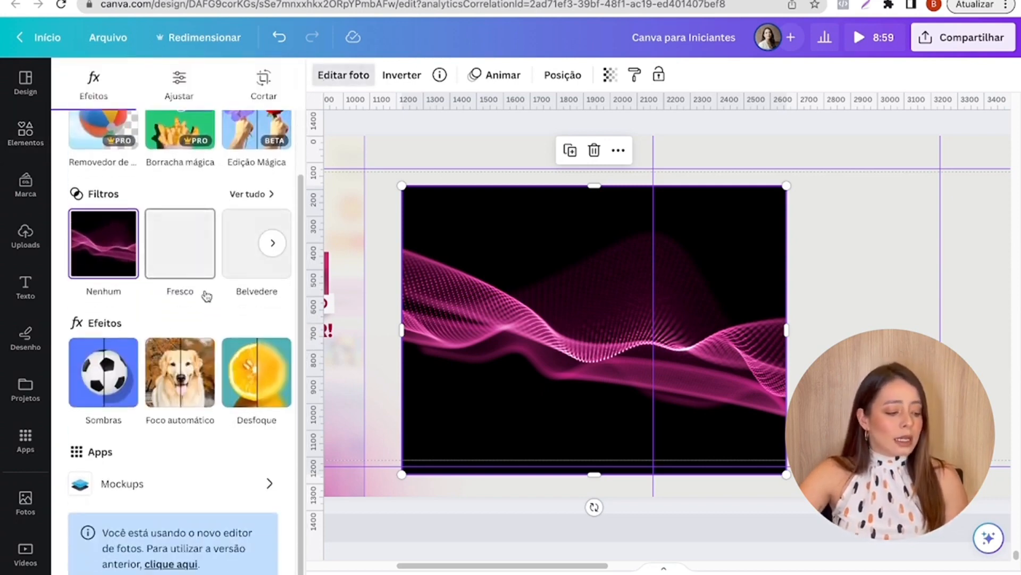
scroll(205, 295, "up", 2)
left_click(270, 314)
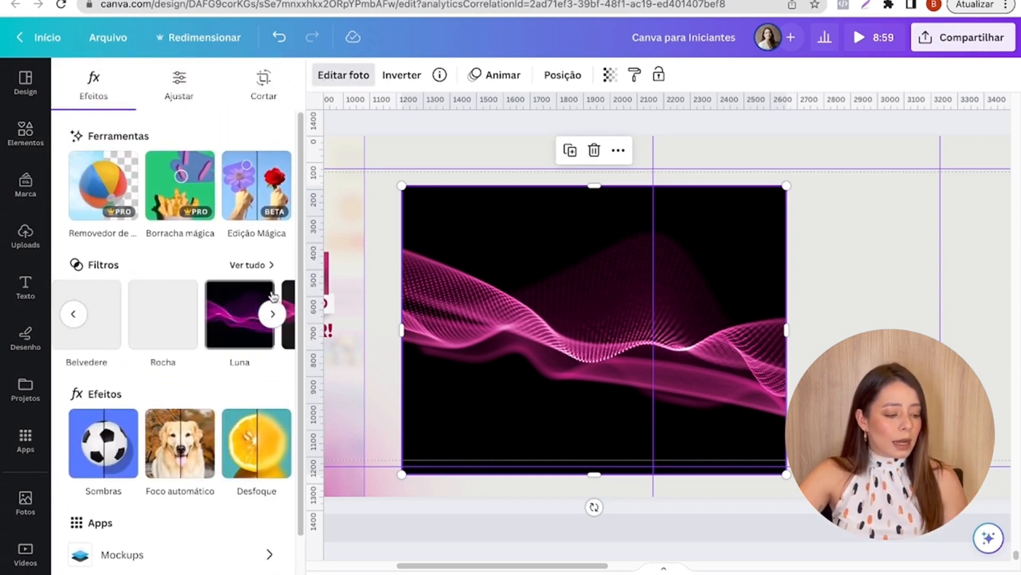
left_click(275, 438)
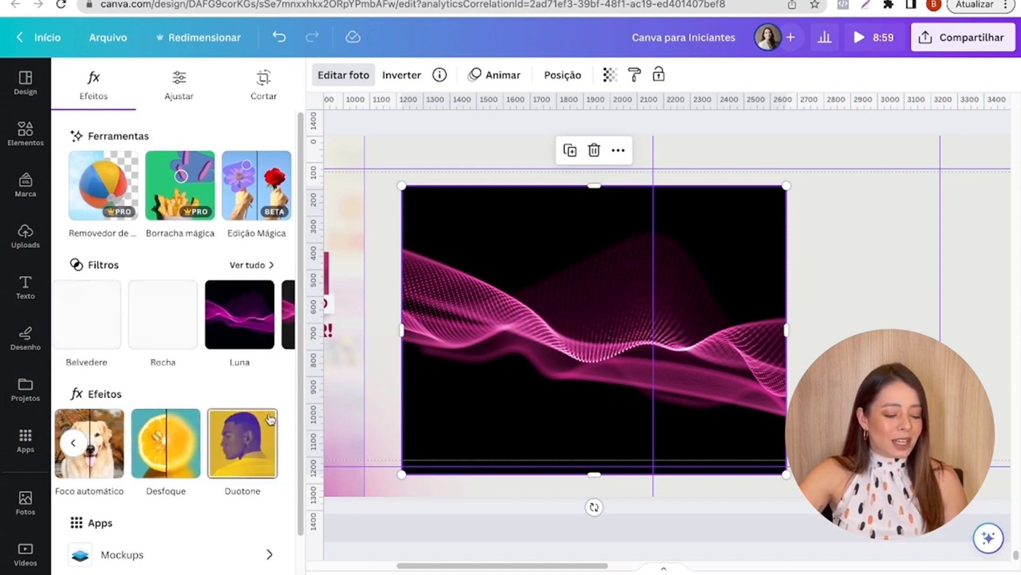
left_click(250, 435)
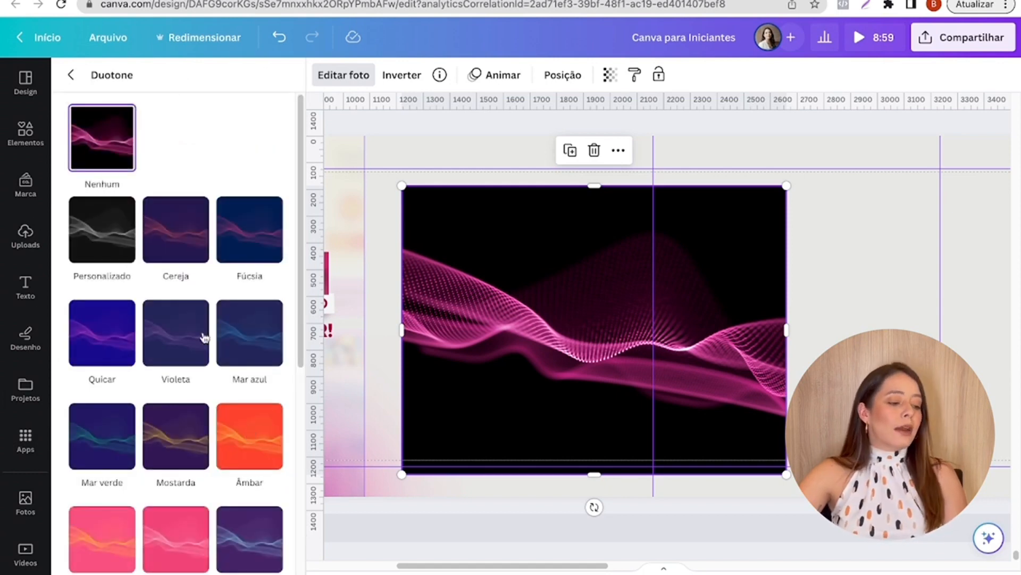
left_click(91, 249)
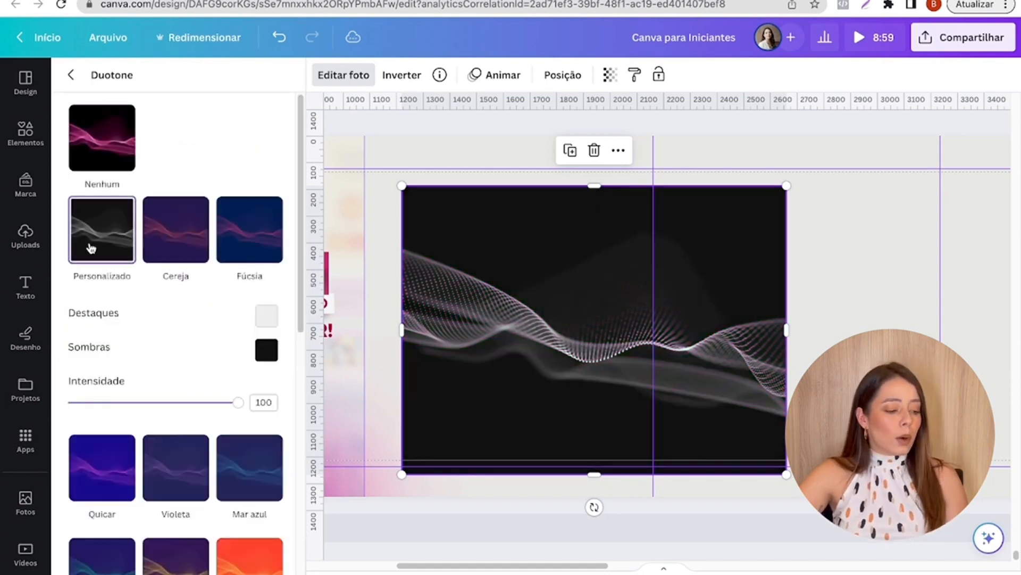
- Set the wave image's custom Duotone shadows to #FFFFFF and its highlights to #E4004B
left_click(267, 350)
left_click_drag(291, 393, 262, 369)
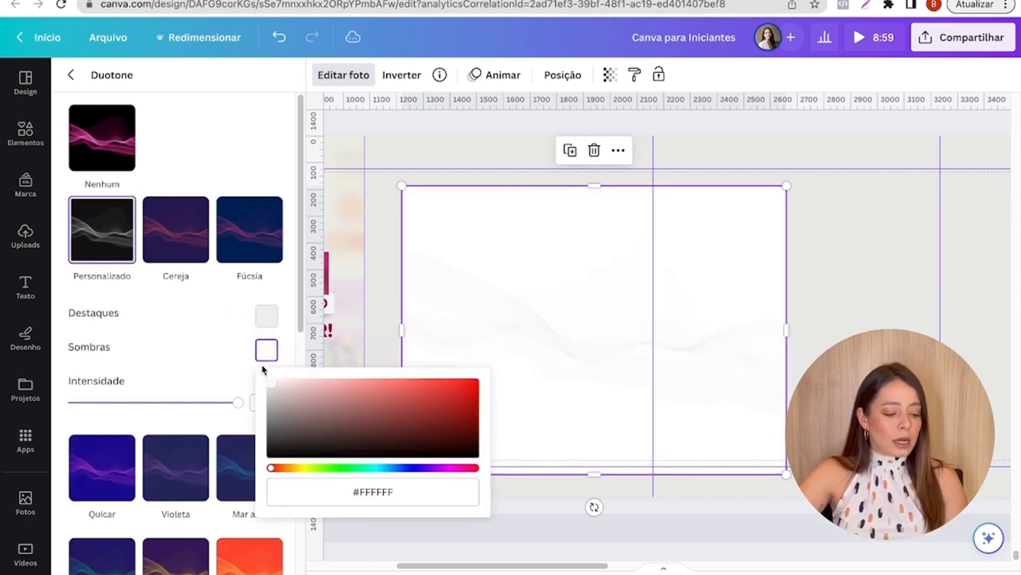
left_click(274, 322)
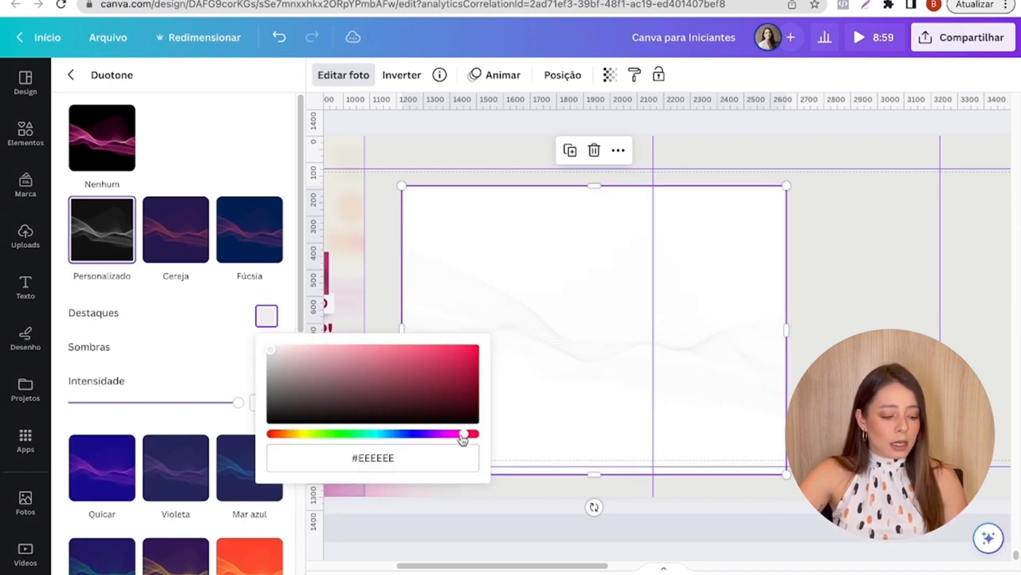
left_click(474, 379)
left_click_drag(489, 372, 501, 352)
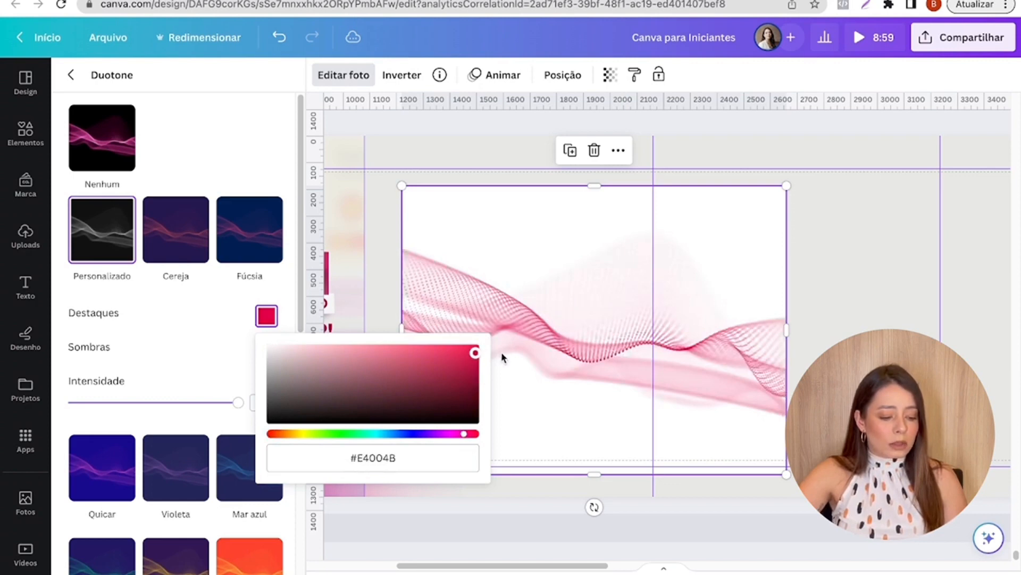
left_click(374, 263)
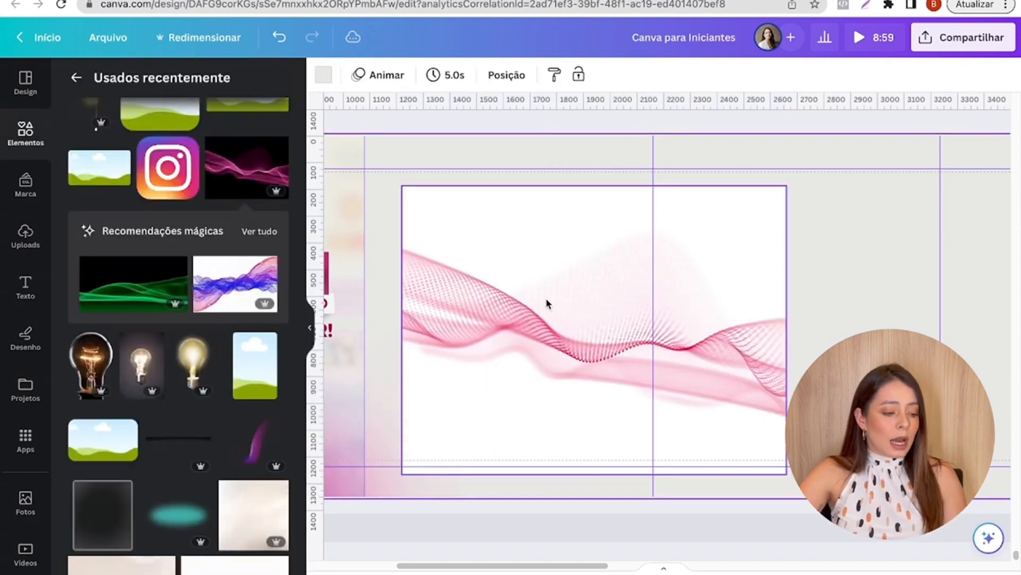
- Align the wave image with the second slide's upper-left corner and enlarge it to span the second and third slides
left_click_drag(547, 301, 508, 248)
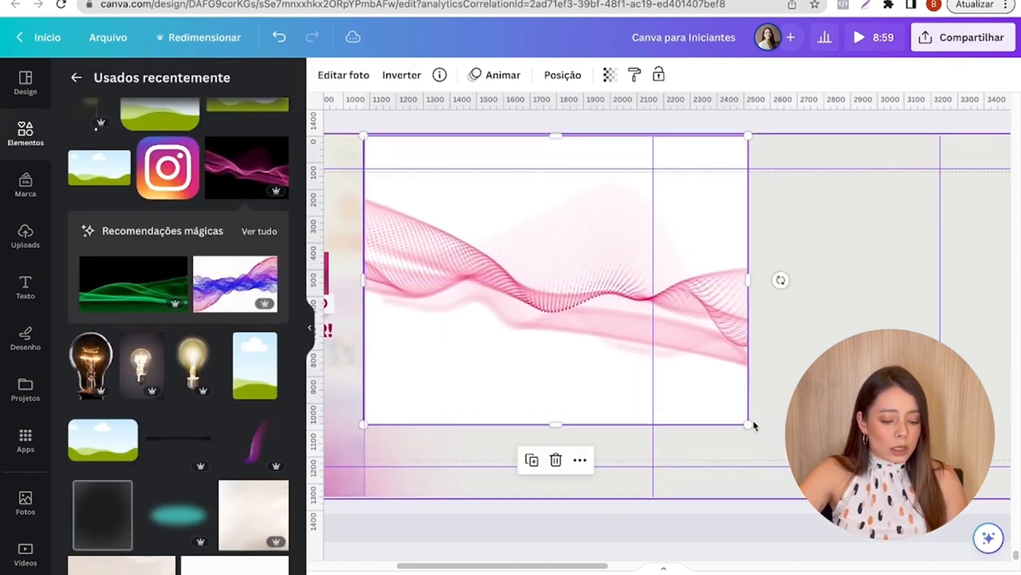
left_click_drag(748, 424, 975, 521)
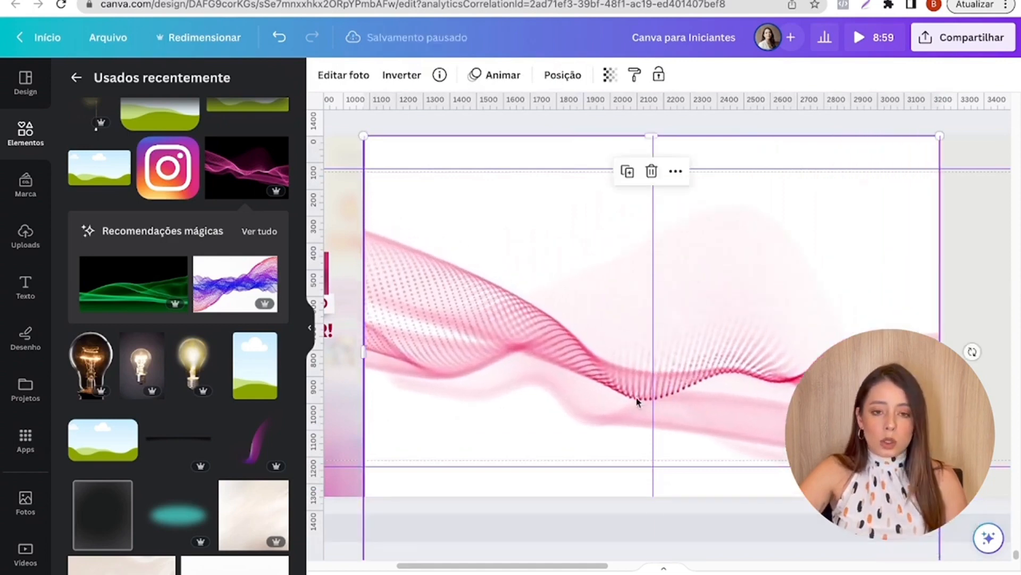
- Set the wave image's transparency to 13
left_click(609, 75)
left_click_drag(557, 133, 494, 132)
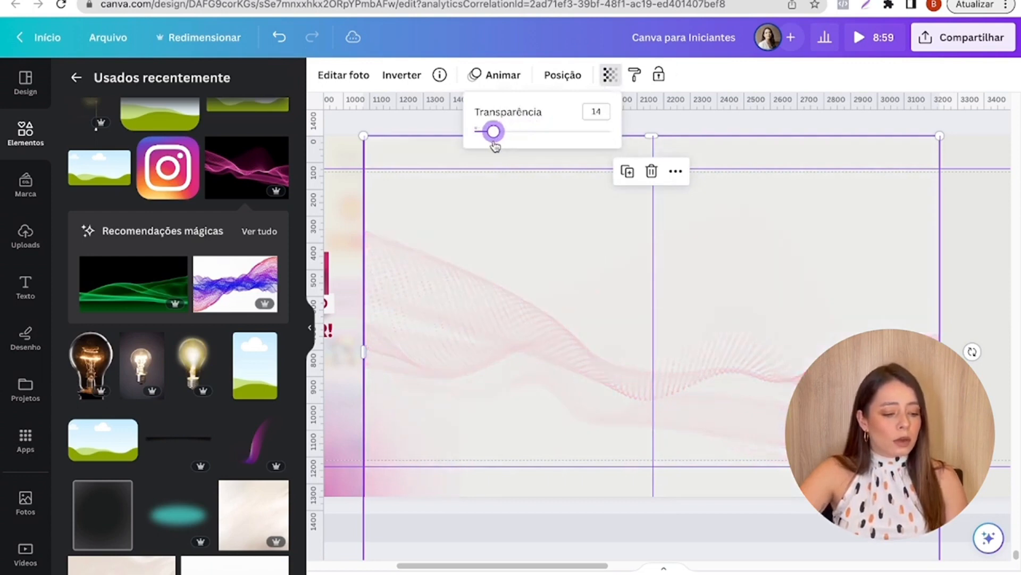
left_click(385, 122)
left_click(358, 121)
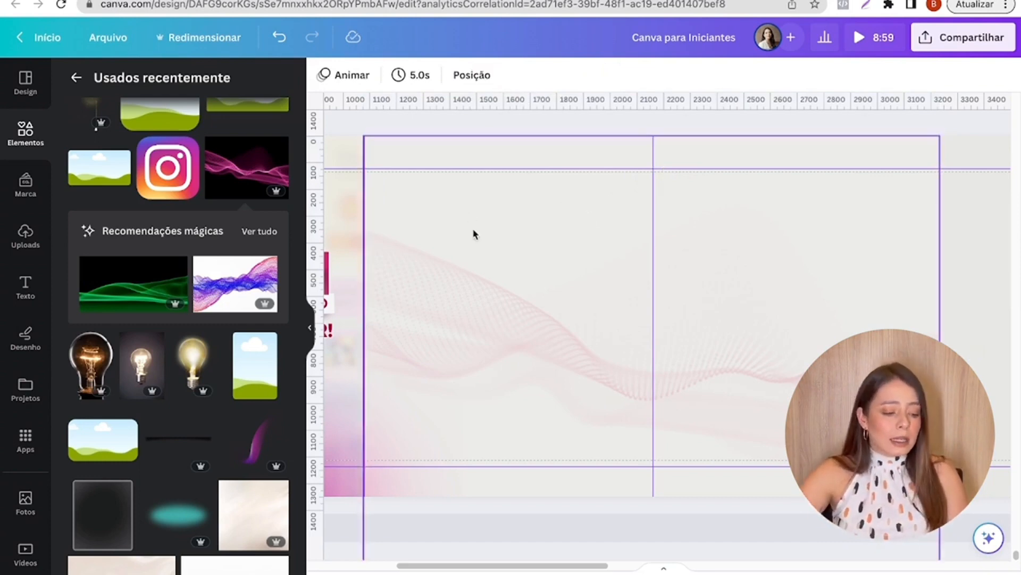
- Copy the four text blocks from page 57's second slide and paste them onto page 59's second slide
scroll(474, 230, "down", 4)
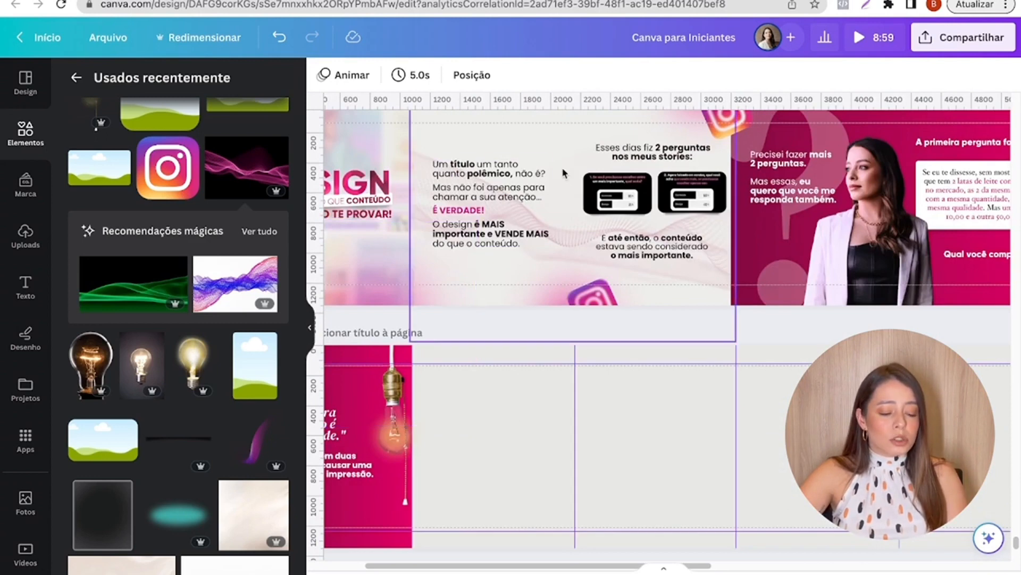
scroll(492, 168, "up", 1)
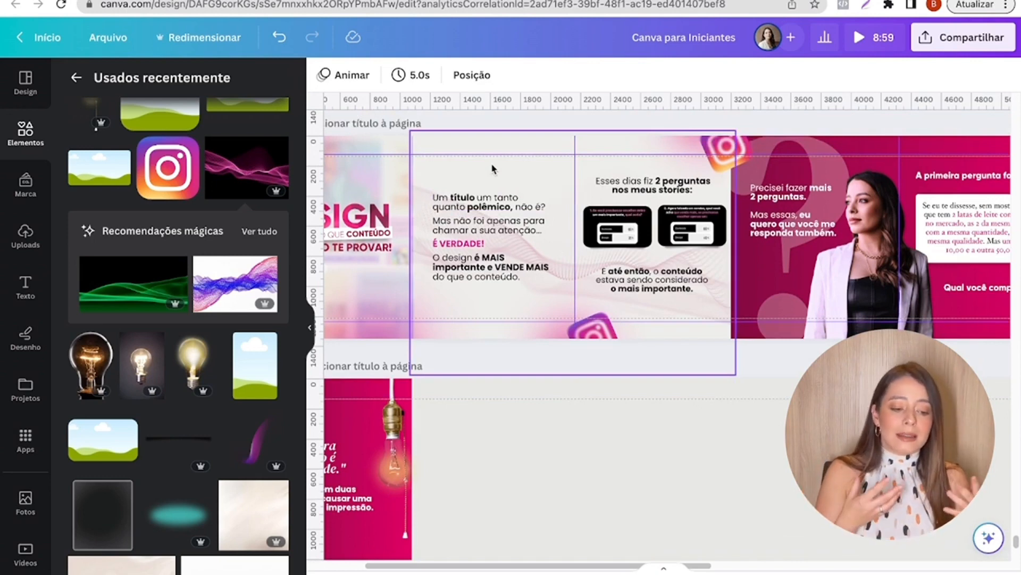
left_click(475, 203)
left_click(468, 221, "shift")
left_click(460, 243, "shift")
left_click(456, 272, "shift")
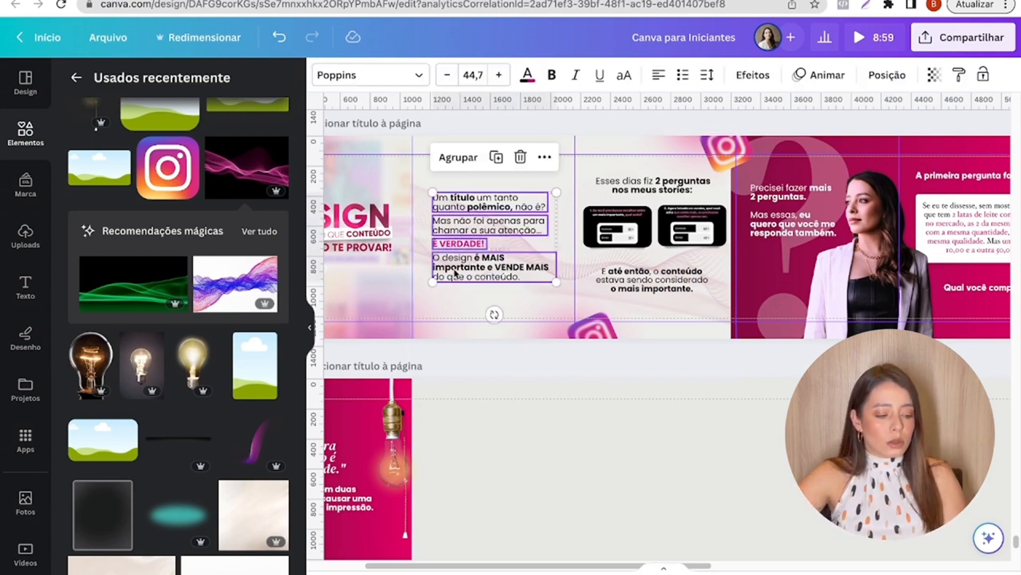
scroll(456, 269, "down", 6)
scroll(441, 376, "up", 5)
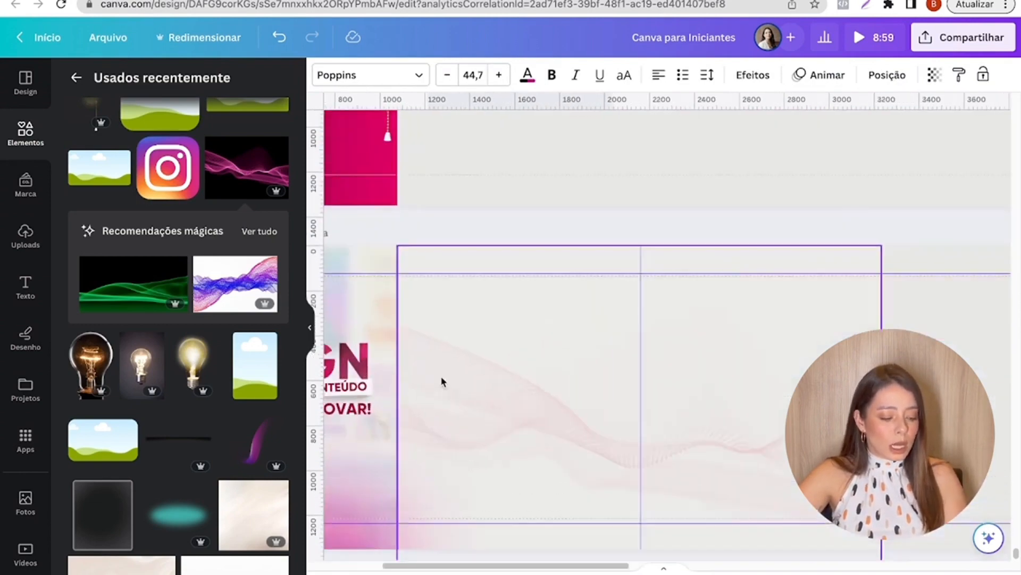
key("ctrl+v")
scroll(440, 376, "down", 2)
scroll(440, 375, "up", 2)
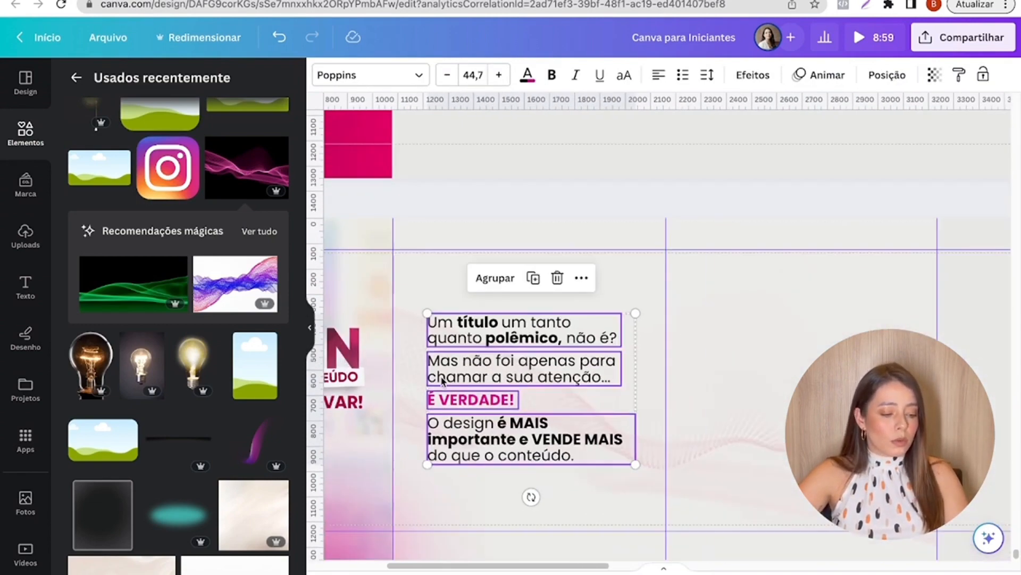
- Raise the wave image's transparency value so the pink wave shows more strongly behind the text
left_click(682, 270)
left_click(610, 73)
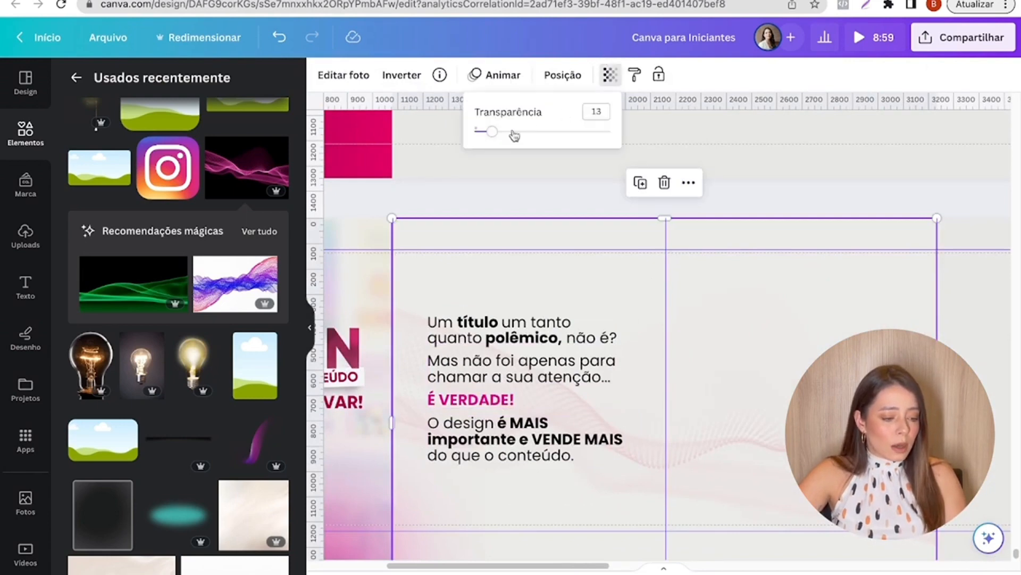
left_click(514, 133)
left_click(433, 199)
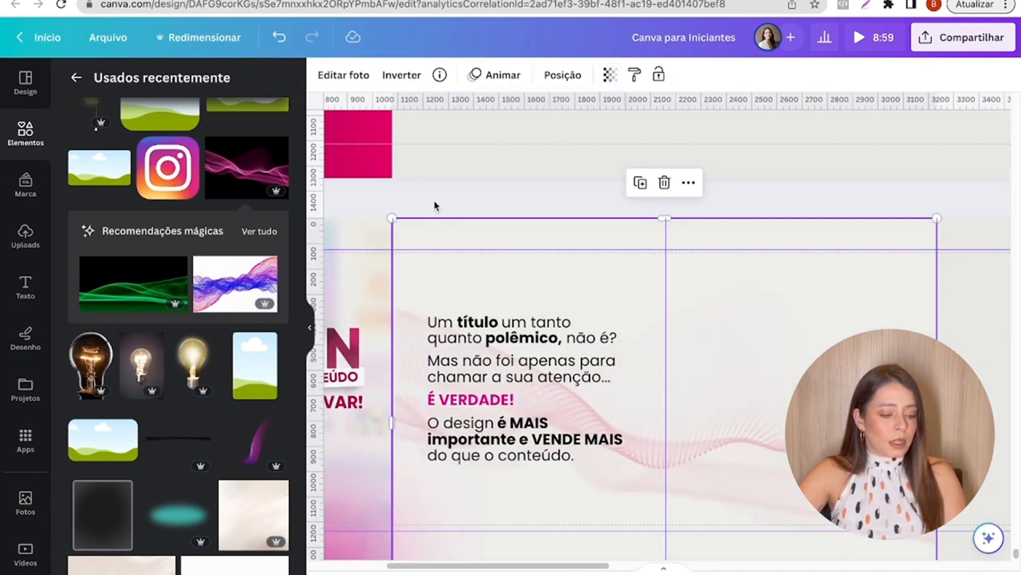
left_click(434, 200)
- Shift the second slide's four text blocks together slightly up and to the left
left_click(511, 436)
left_click(479, 399, "shift")
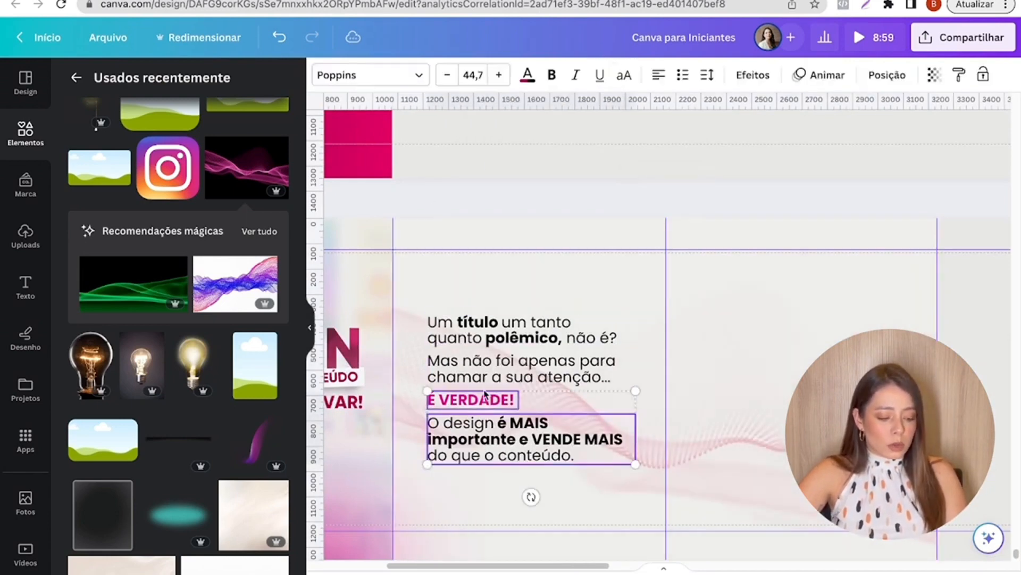
left_click(484, 375, "shift")
left_click(492, 334, "shift")
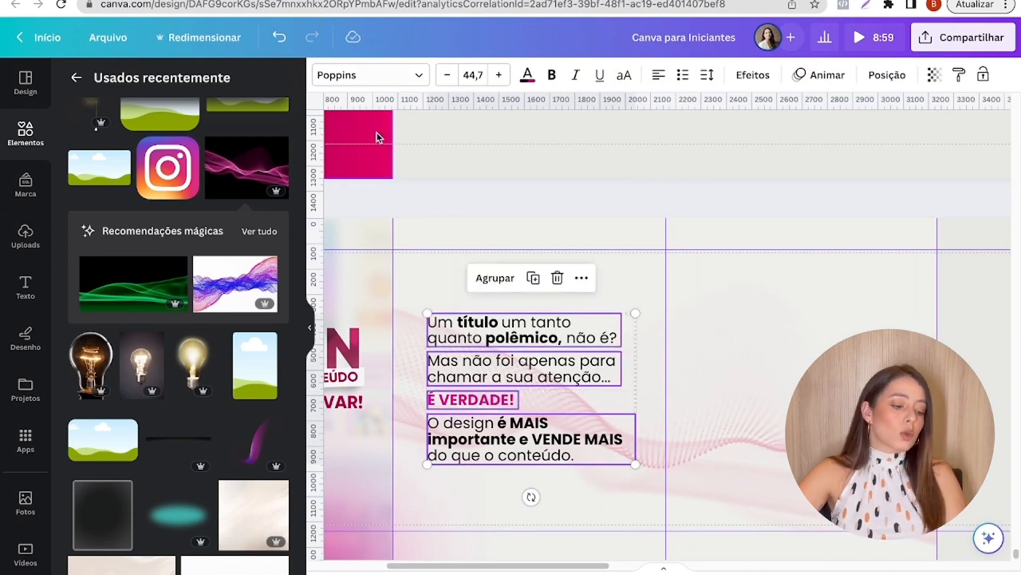
left_click_drag(500, 326, 494, 322)
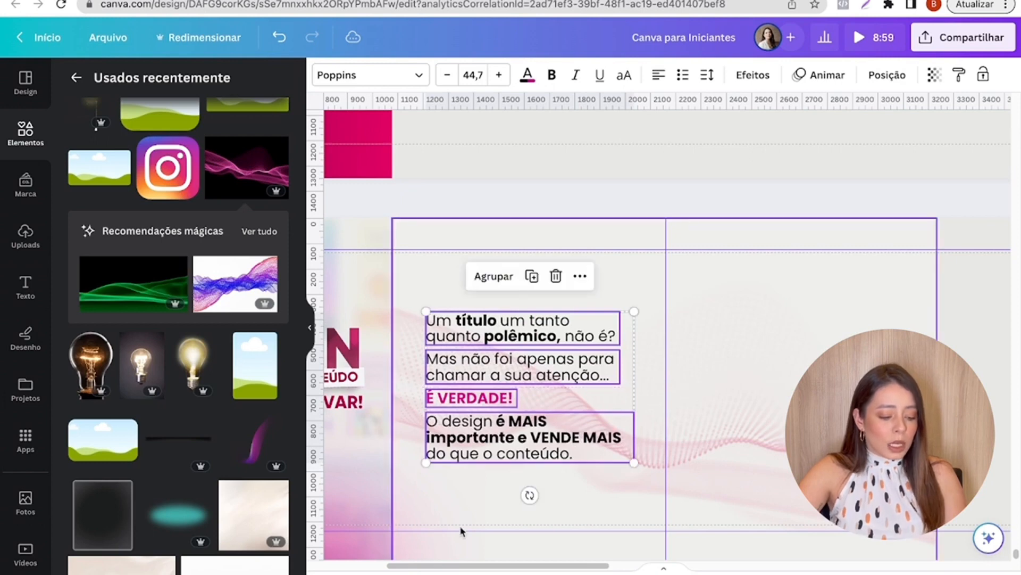
- Try a blue blurred circle from the suggested graphics on the empty fourth slide and remove it
left_click_drag(439, 562, 539, 565)
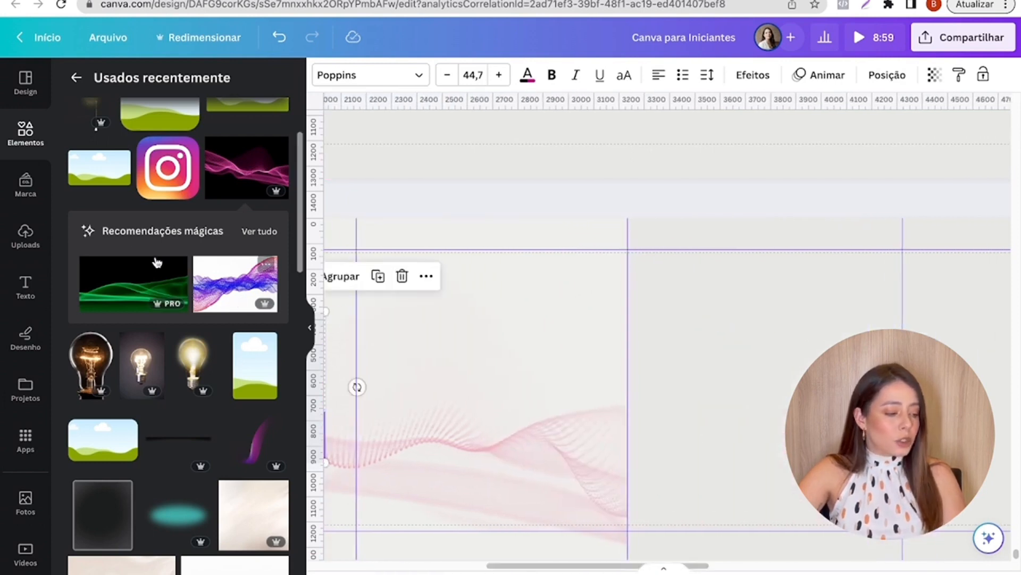
left_click(24, 151)
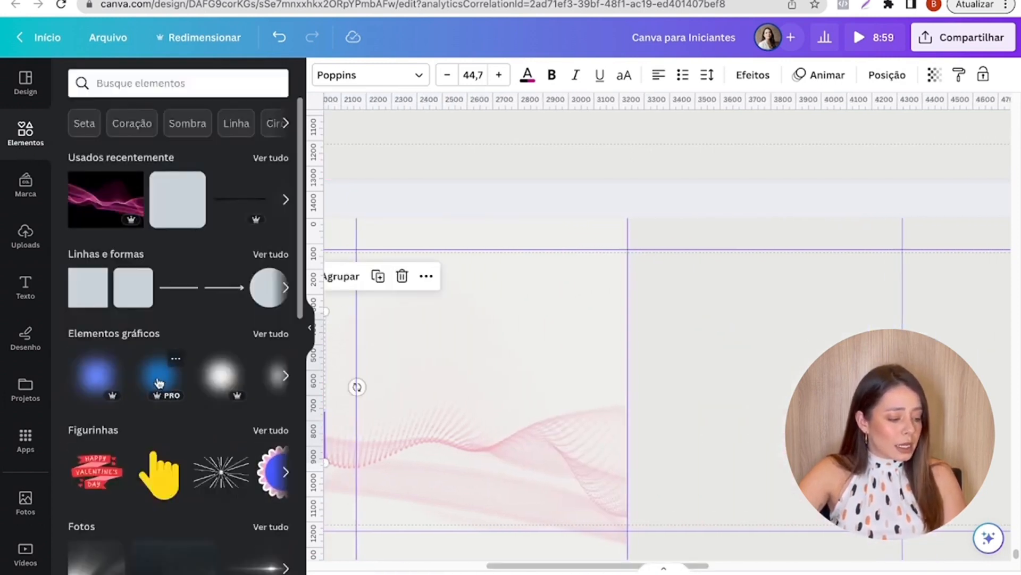
left_click_drag(159, 372, 647, 381)
key("Delete")
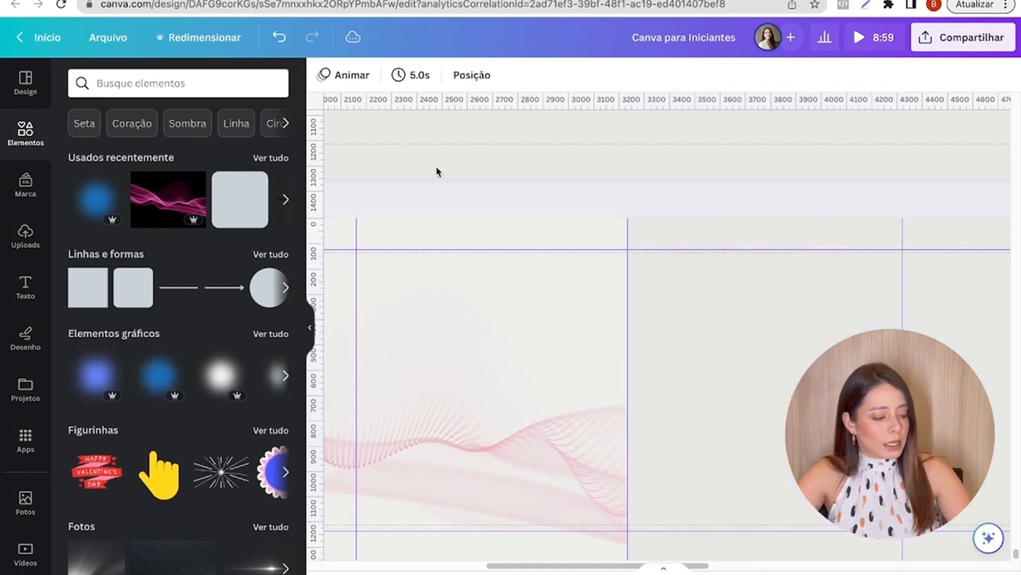
- Add the smaller blue glow from the recently used elements to the empty fourth slide
left_click(272, 159)
left_click(254, 230)
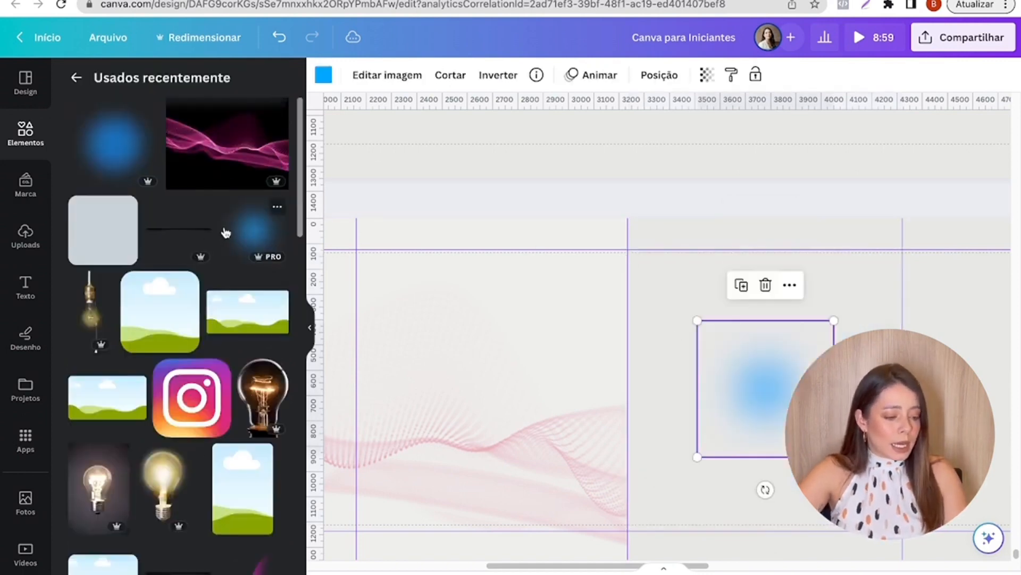
- Move the blue glow onto the third slide and recolour it with the bright magenta from the Bia Nicodemo brand palette
left_click_drag(736, 395, 431, 274)
left_click(323, 75)
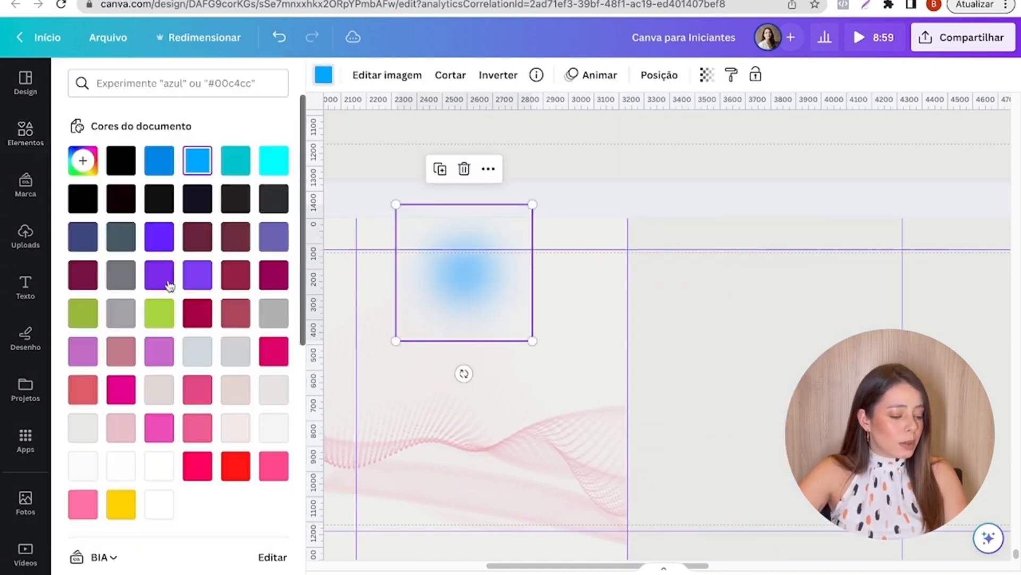
scroll(160, 266, "down", 5)
left_click(159, 289)
- Enlarge the magenta glow and position it across the third slide's upper-right corner, partly beyond the page edge
left_click_drag(396, 204, 250, 184)
scroll(364, 245, "down", 2)
scroll(362, 255, "down", 1)
left_click_drag(392, 228, 555, 210)
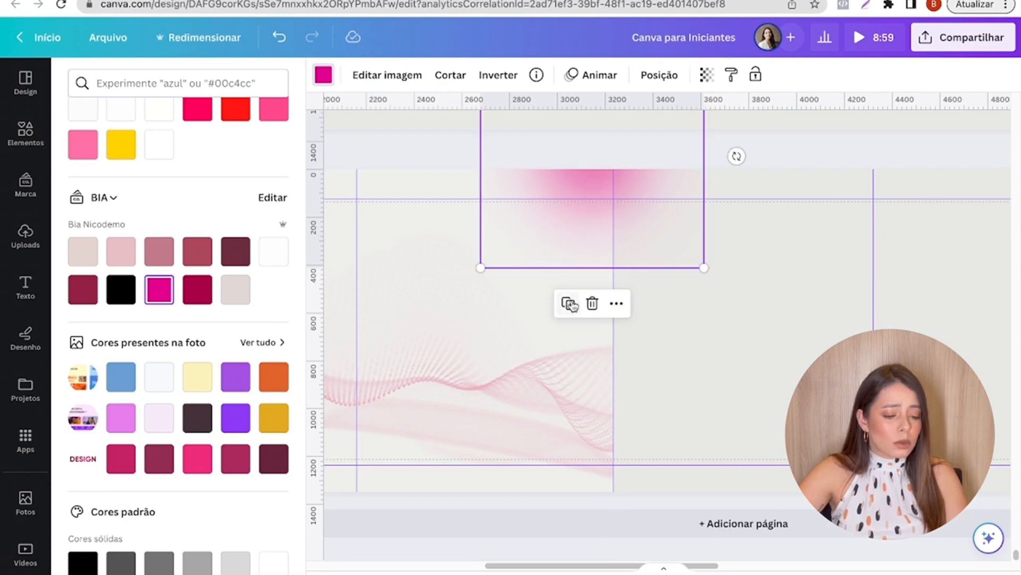
- Place a copy of the magenta glow at the third slide's lower-left corner and fine-tune the size of both glows
left_click_drag(574, 147, 363, 490)
key("ctrl+z")
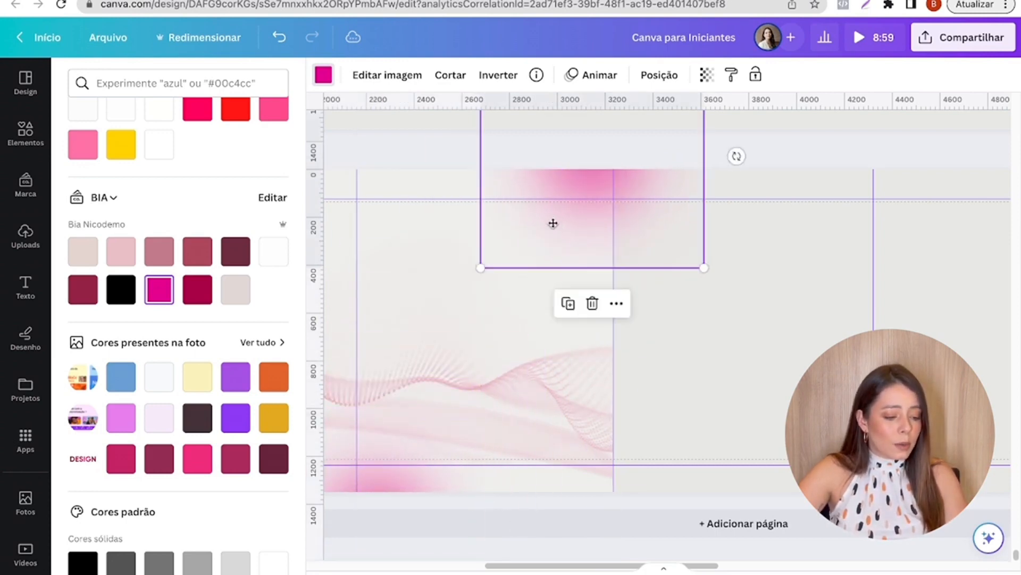
left_click_drag(451, 293, 502, 237)
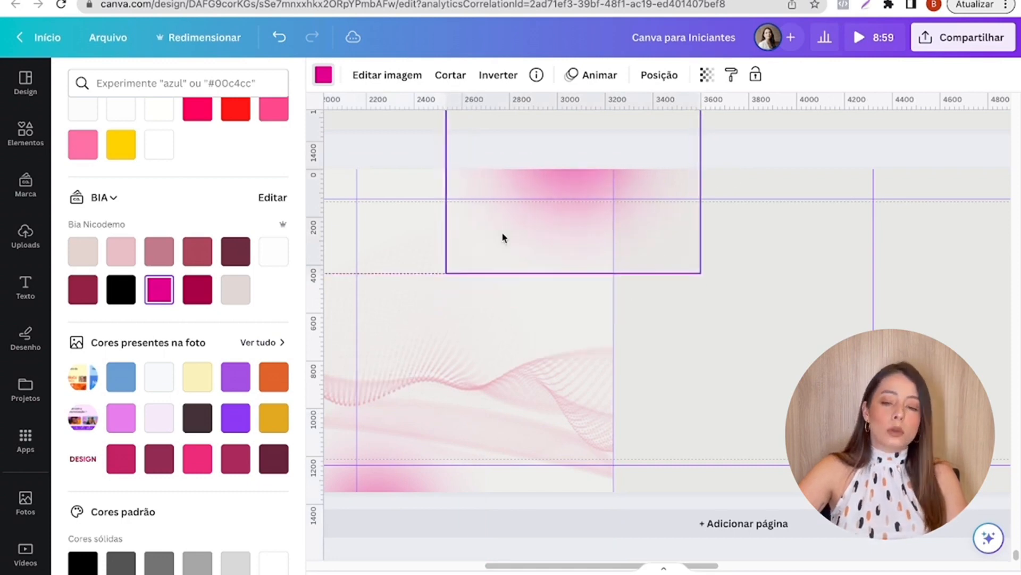
left_click(405, 459)
left_click_drag(487, 414, 503, 402)
- Search the elements for "INSTAGRAM" and add the colourful gradient Instagram logo to the page
left_click(12, 121)
left_click(76, 77)
left_click(160, 82)
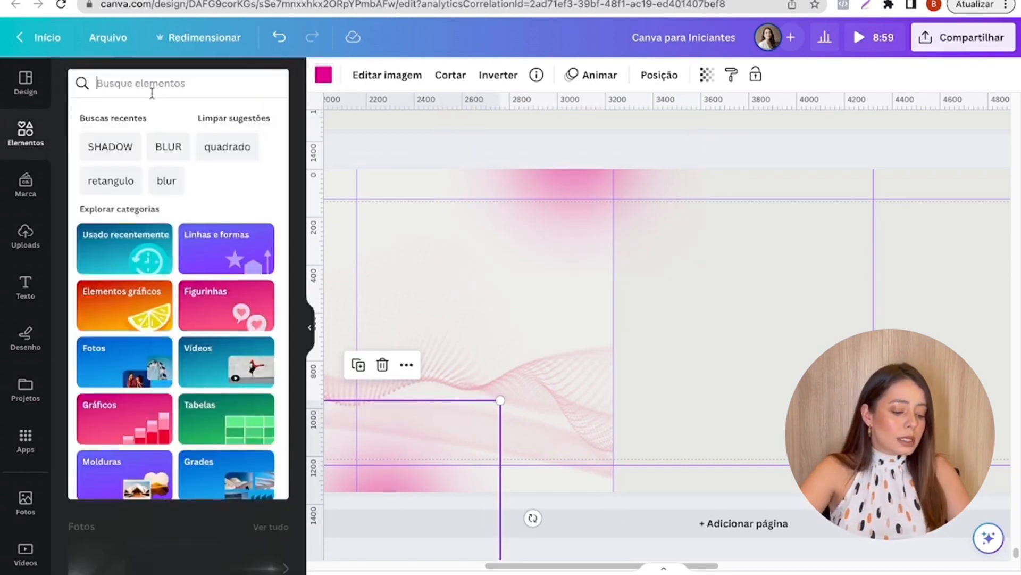
type("INSTAGRAM")
key("Return")
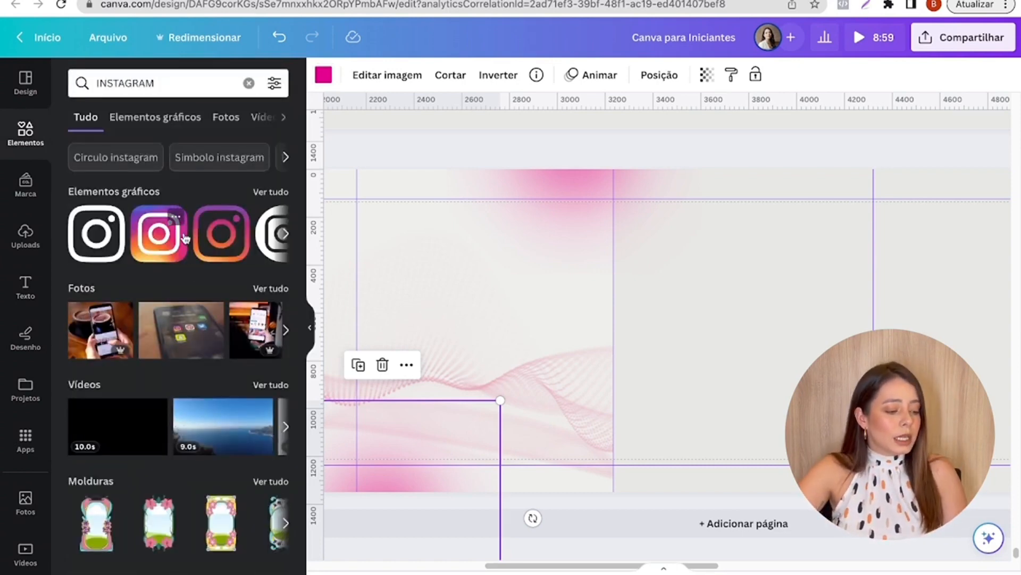
left_click(163, 231)
- Shrink the Instagram logo to a small icon and place it over the third slide's upper-right glow
left_click_drag(666, 251, 518, 250)
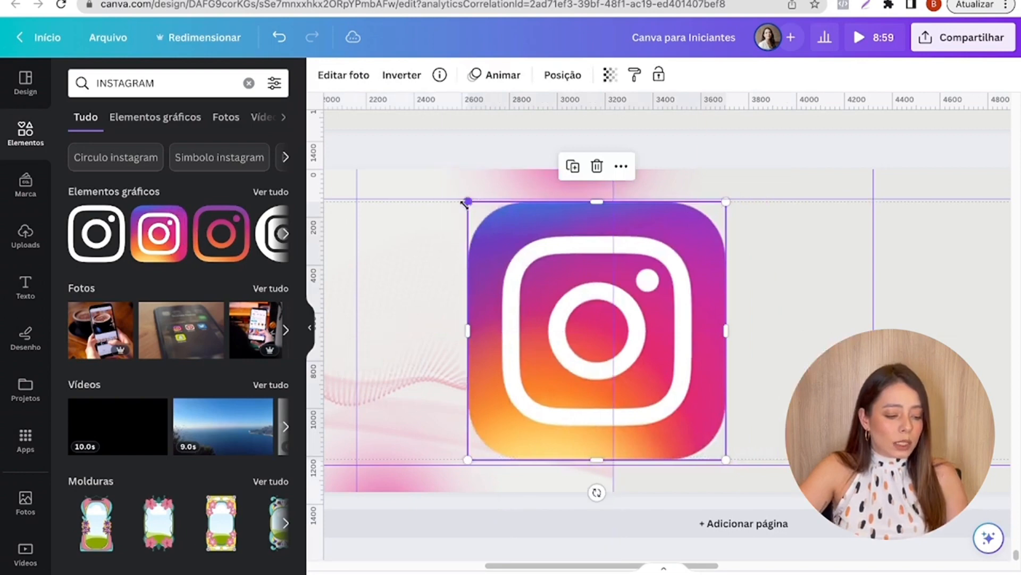
left_click_drag(467, 201, 671, 398)
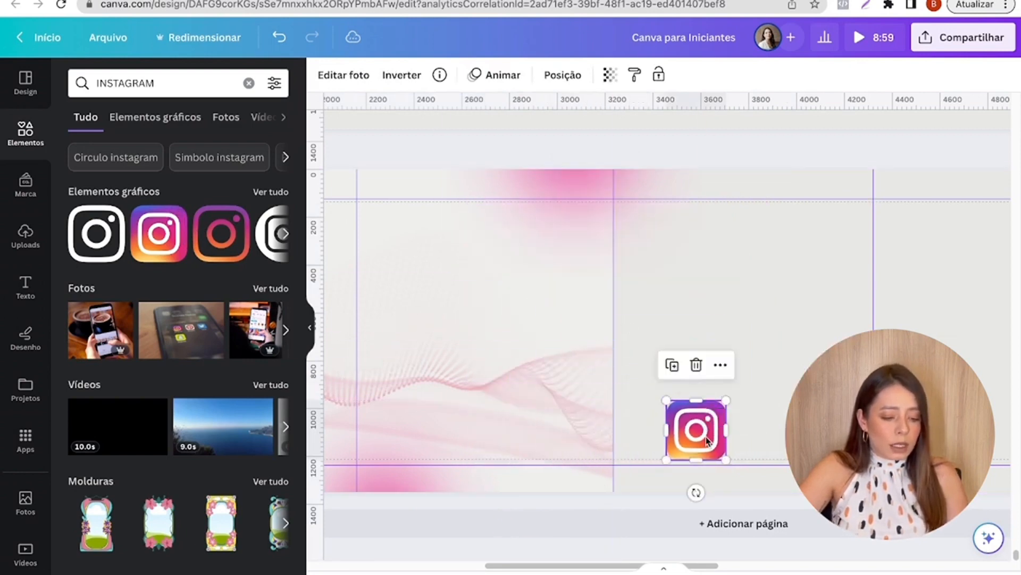
left_click_drag(702, 437, 600, 206)
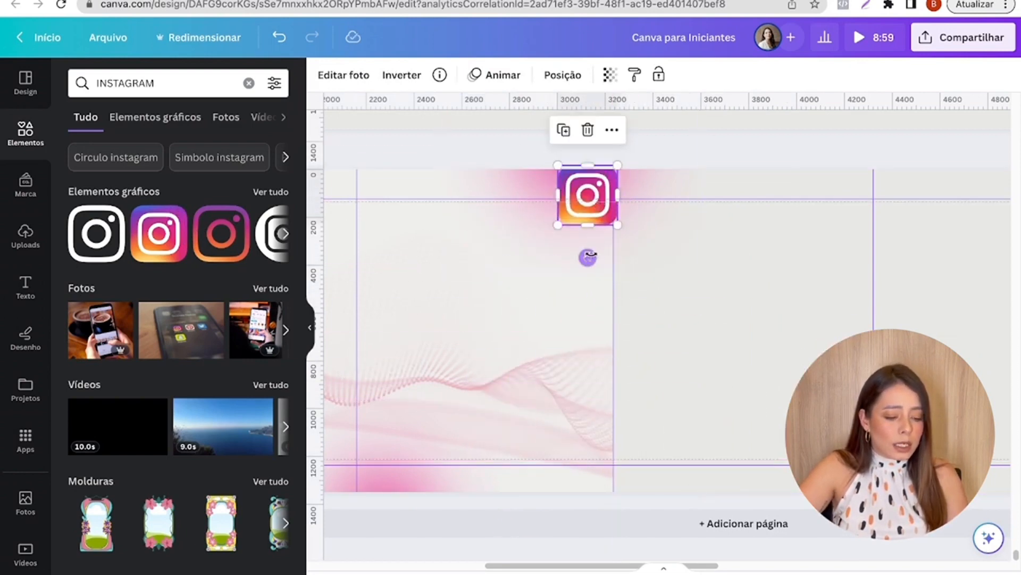
- Tilt the Instagram logo and place a larger tilted copy over the glow at the third slide's lower-left corner
left_click_drag(587, 255, 615, 251)
left_click_drag(582, 195, 394, 444)
left_click(575, 264)
left_click(738, 348)
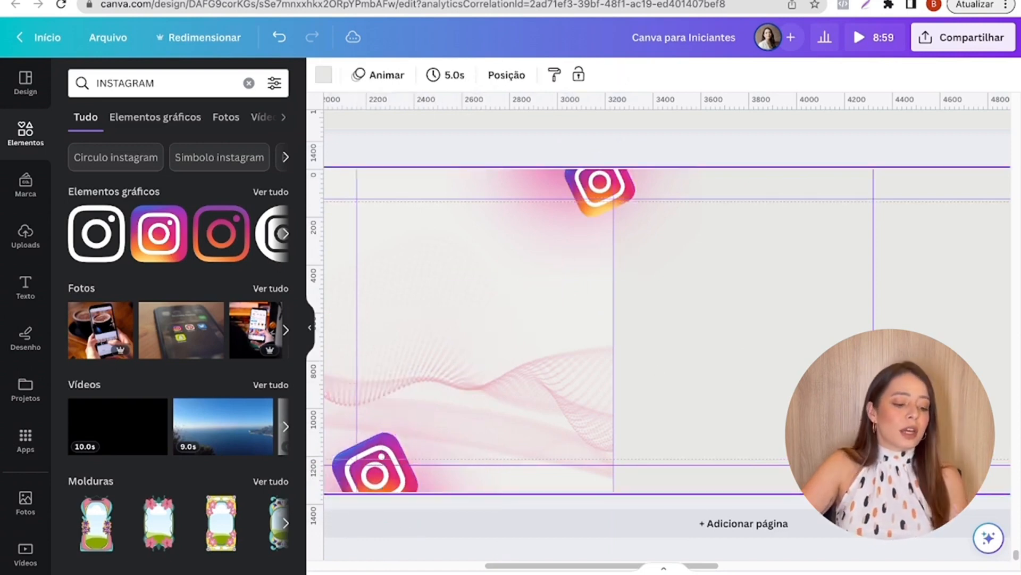
left_click_drag(614, 566, 591, 566)
left_click(455, 461)
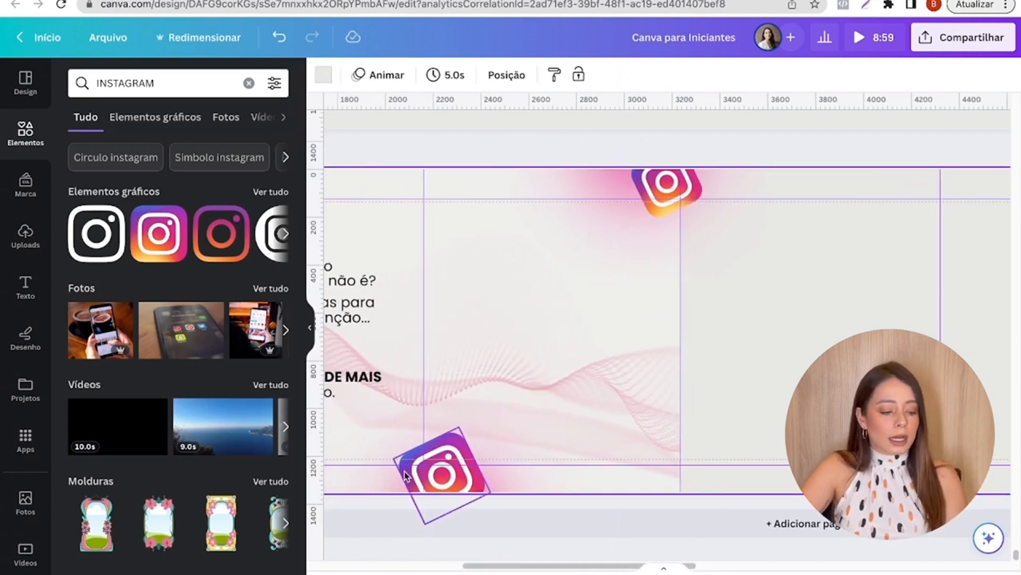
mouse_move(454, 457)
left_mouse_down()
mouse_move(462, 462)
mouse_move(454, 462)
left_mouse_up()
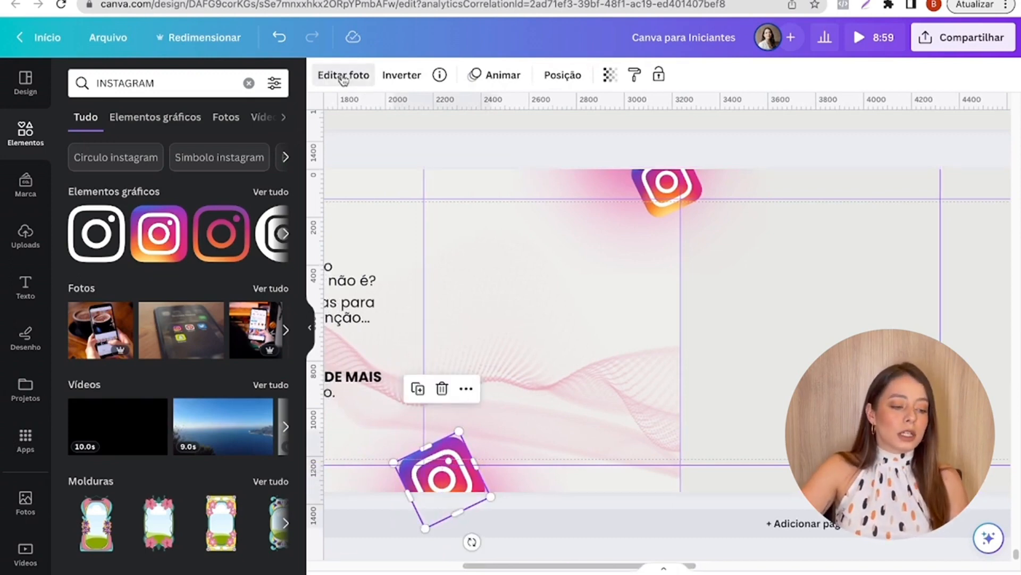
- Apply the Desfoque effect to the lower-left Instagram logo and increase its intensity
left_click(345, 75)
scroll(175, 360, "down", 2)
left_click(257, 367)
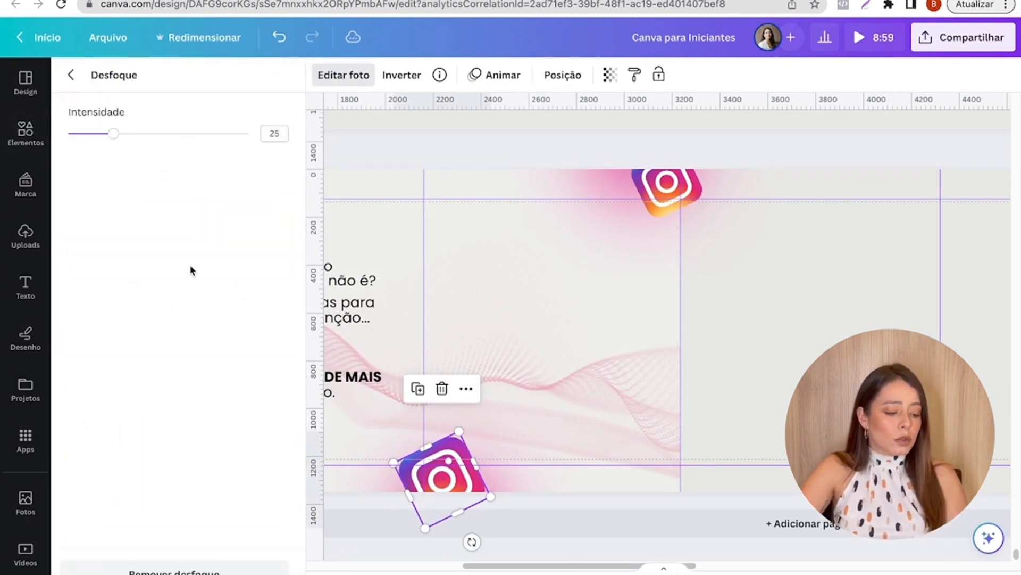
left_click_drag(119, 139, 196, 136)
- Apply the Desfoque effect to the upper-right Instagram logo with an intensity of 89
left_click(660, 184)
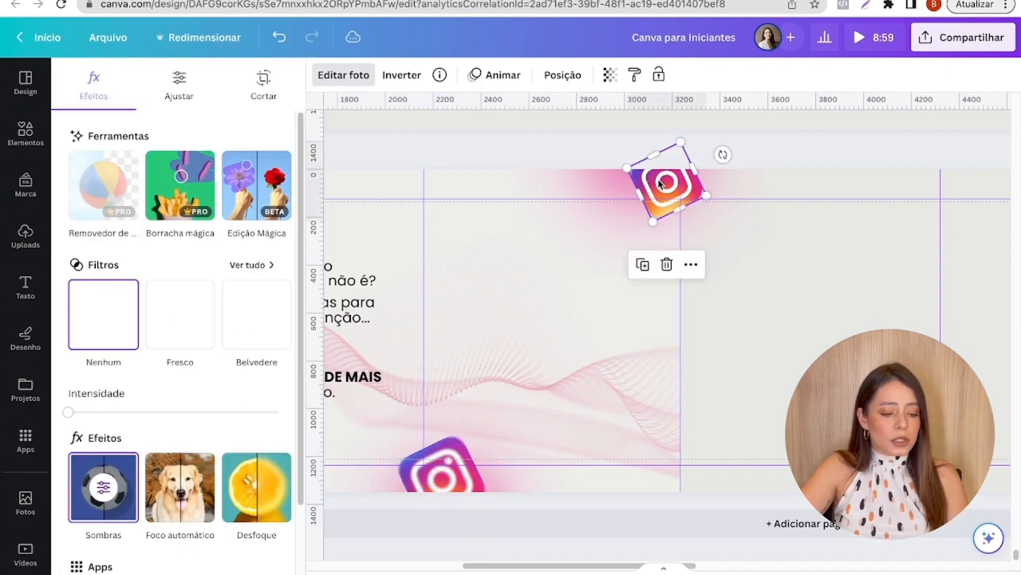
left_click(248, 423)
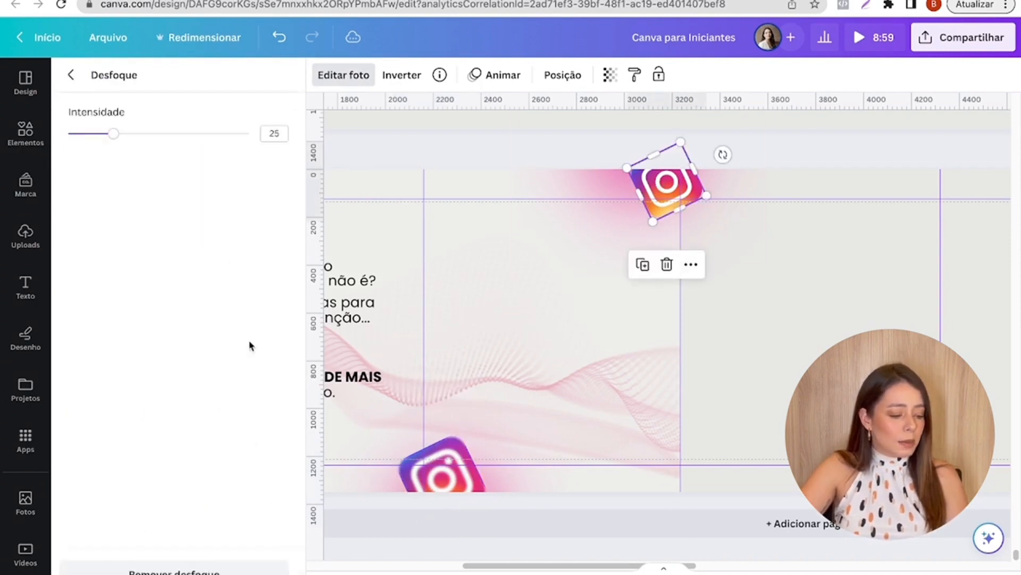
left_click_drag(150, 133, 229, 137)
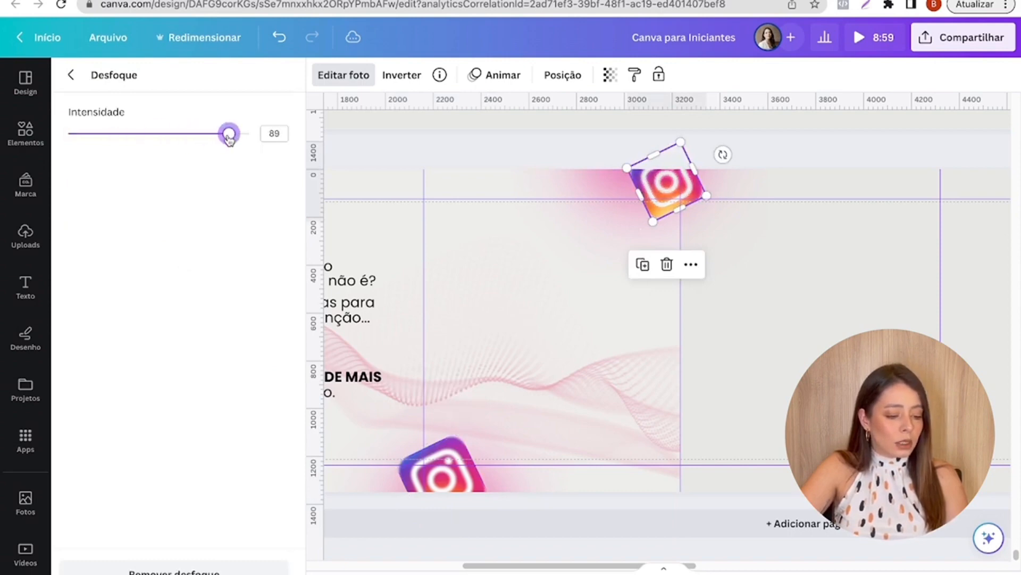
left_click(687, 267)
left_click(480, 158)
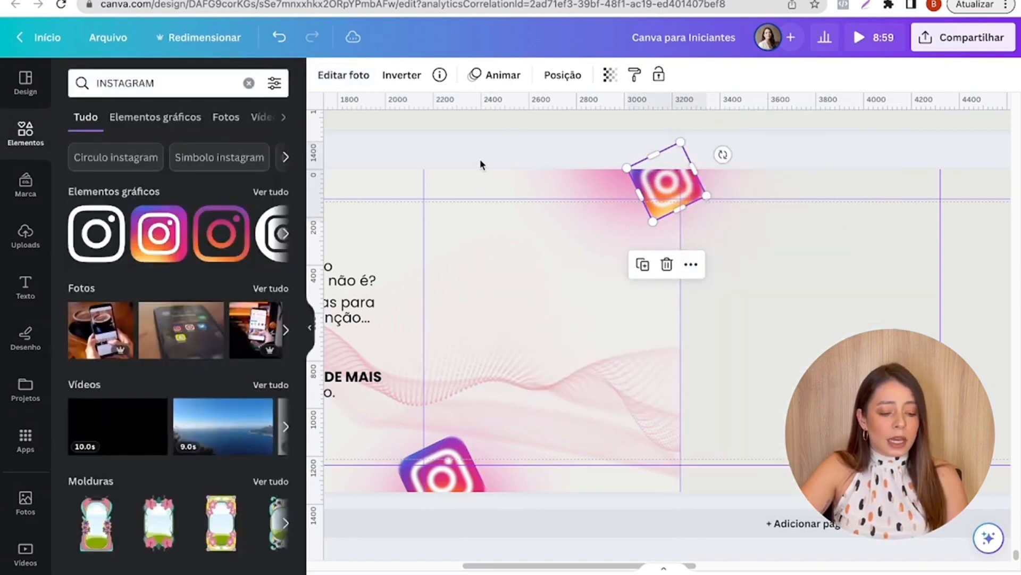
left_click(480, 159)
- Copy the "Esses dias fiz 2 perguntas" and "E até então" texts from the reference carousel's third slide onto page 59's third slide
scroll(441, 272, "down", 3)
scroll(484, 498, "down", 1)
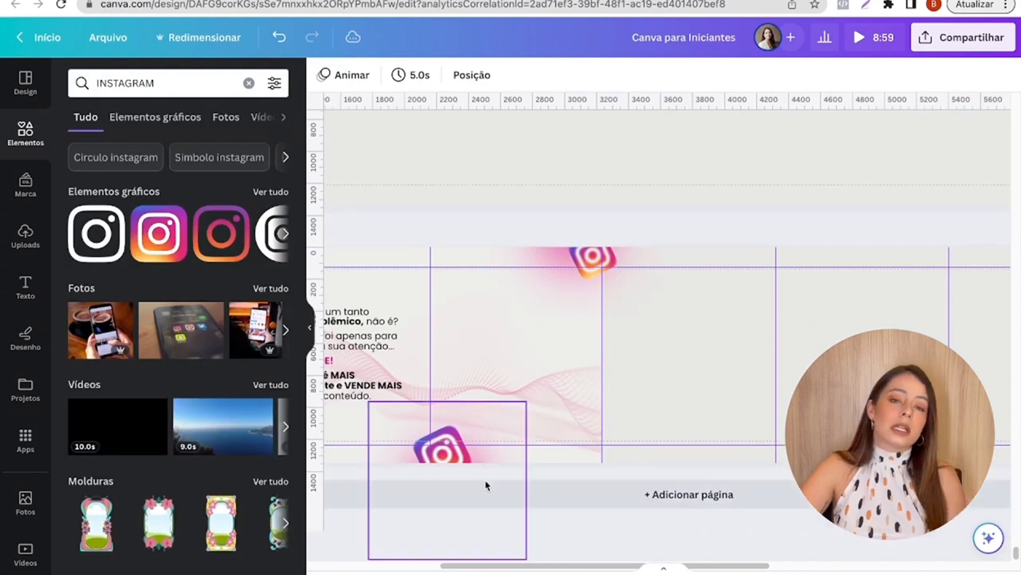
scroll(485, 485, "up", 3)
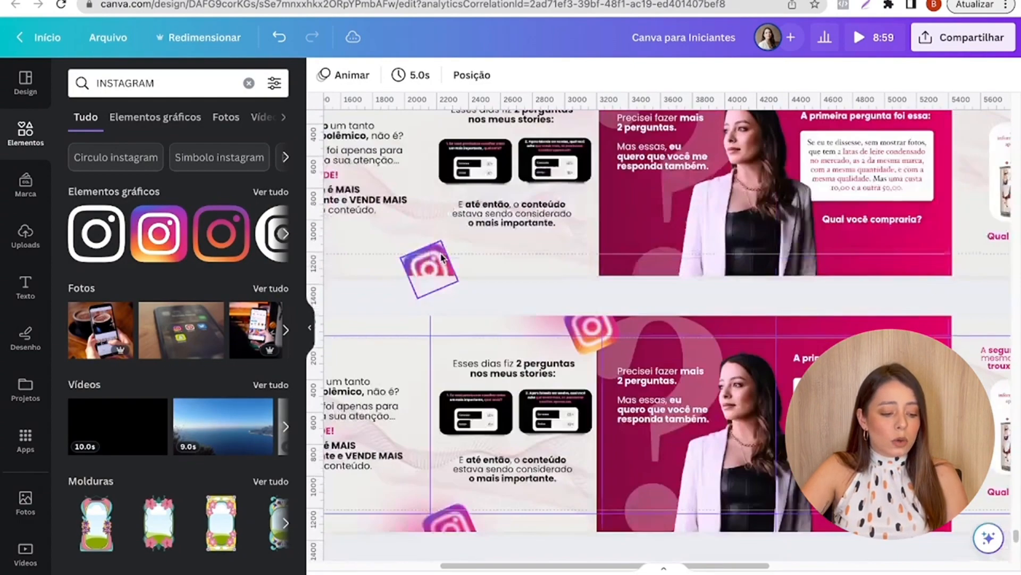
scroll(456, 409, "down", 1)
scroll(459, 405, "up", 3)
left_click(519, 272)
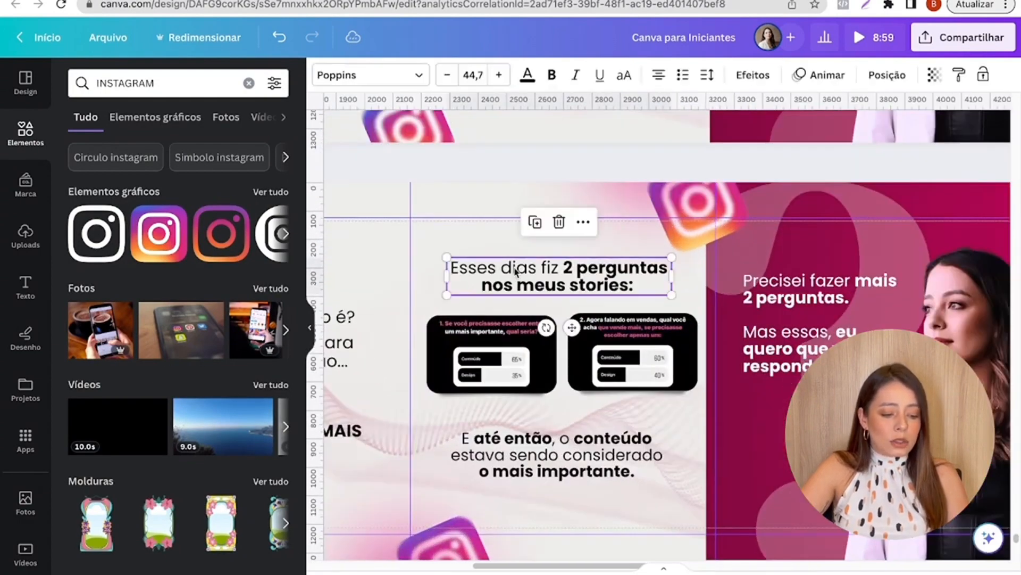
left_click(559, 463, "shift")
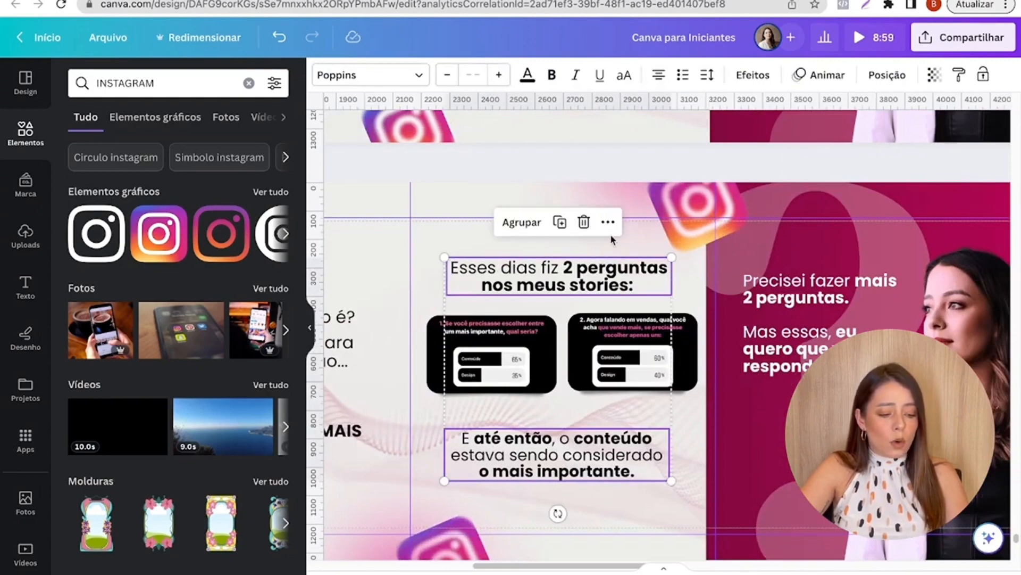
right_click(606, 228)
scroll(567, 380, "down", 9)
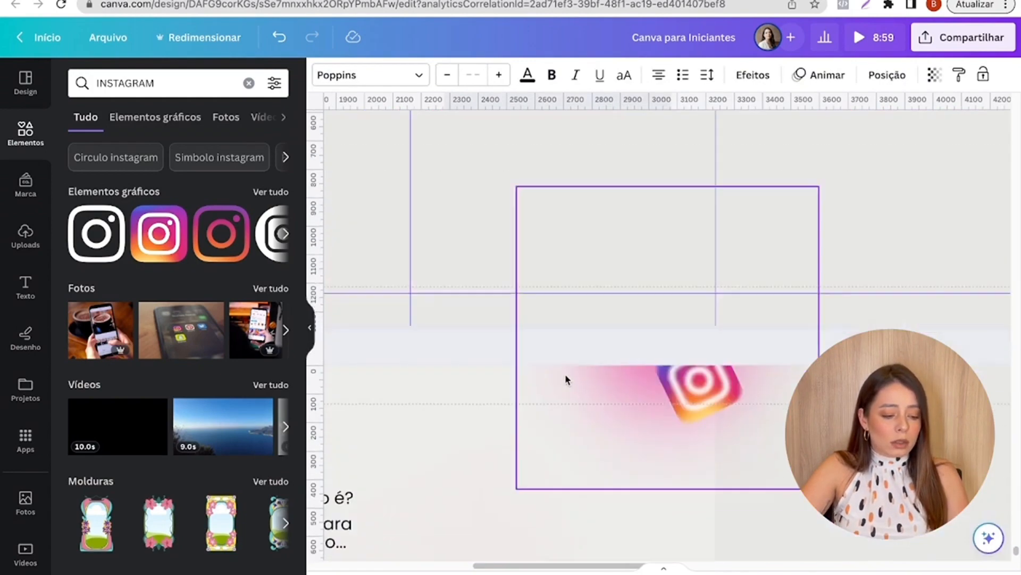
key("ctrl+v")
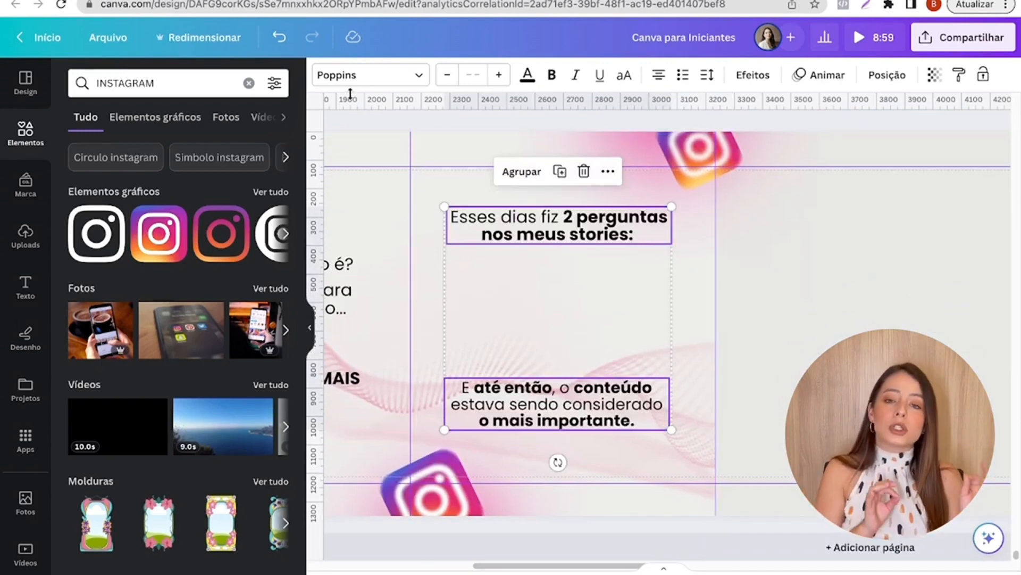
left_click(814, 278)
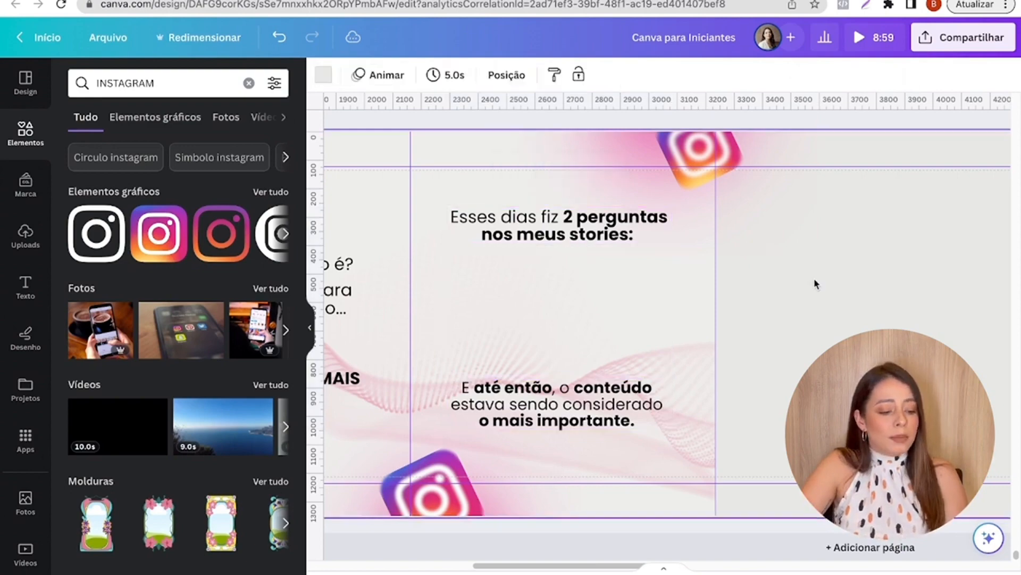
- Add the uploaded image of poll question 1, shrink it and place it between the third slide's two texts on the left half
scroll(819, 254, "up", 9)
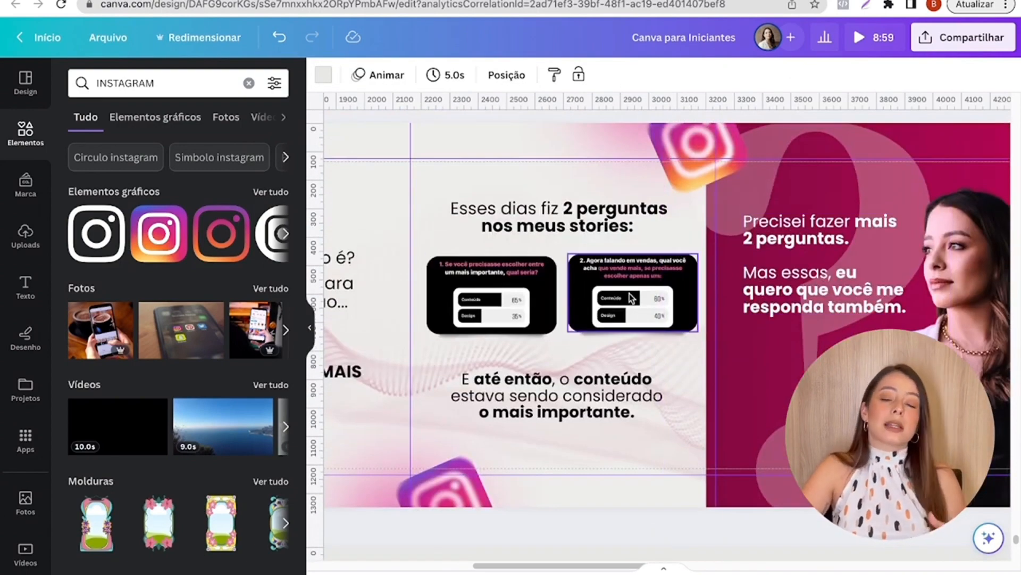
scroll(631, 299, "down", 12)
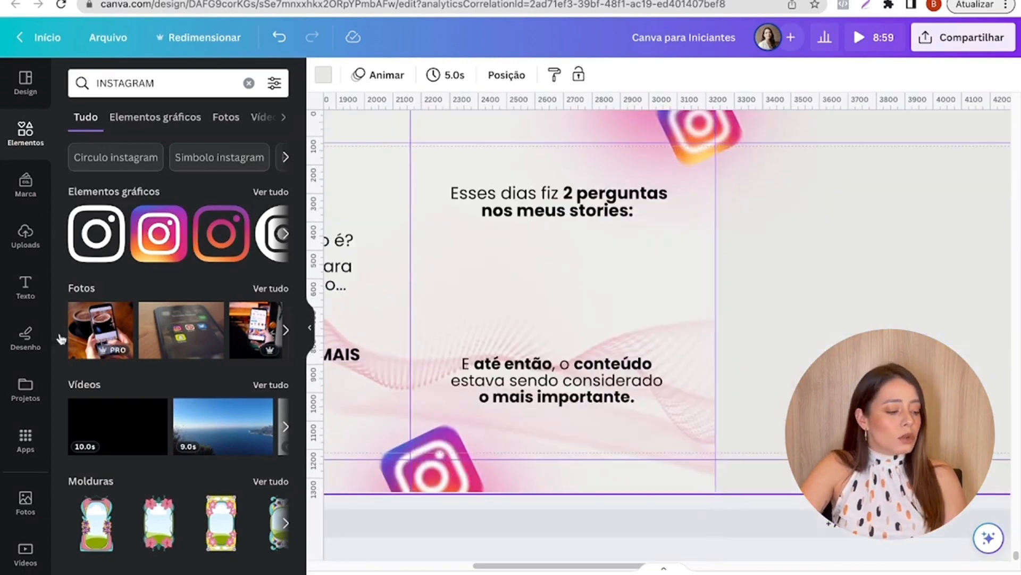
left_click(6, 238)
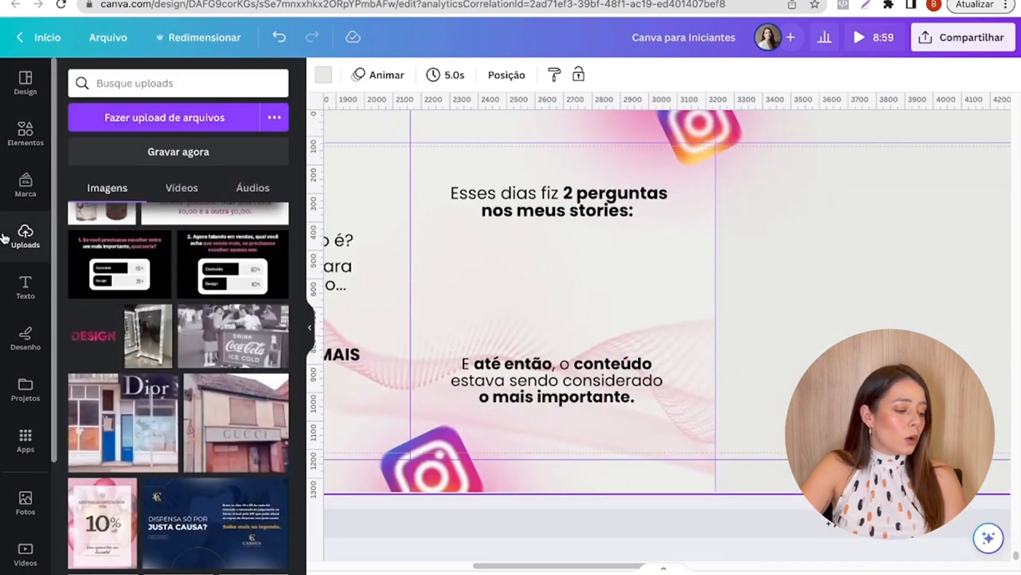
left_click(114, 273)
left_click_drag(689, 180, 926, 298)
left_click_drag(972, 355, 495, 276)
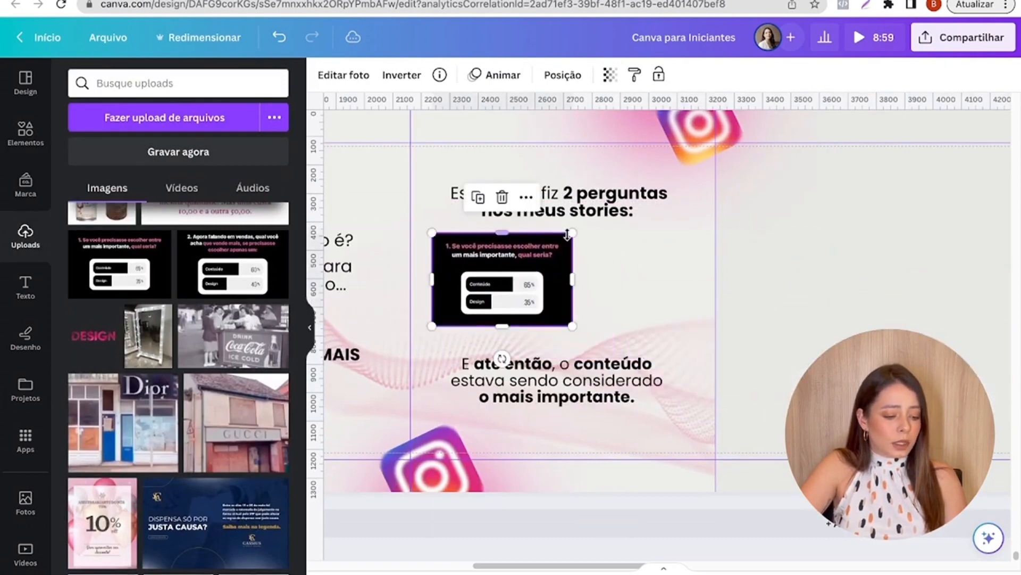
left_click_drag(573, 233, 532, 259)
- Add the uploaded image of poll question 2, scale it down and place it beside the first poll image
left_click(233, 268)
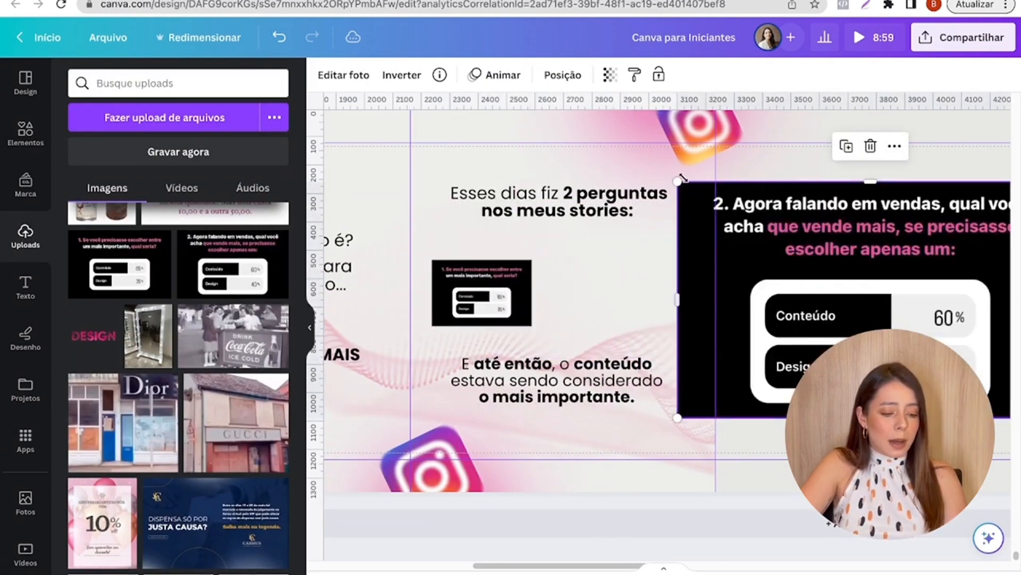
left_click_drag(679, 184, 876, 303)
left_click_drag(931, 338, 631, 280)
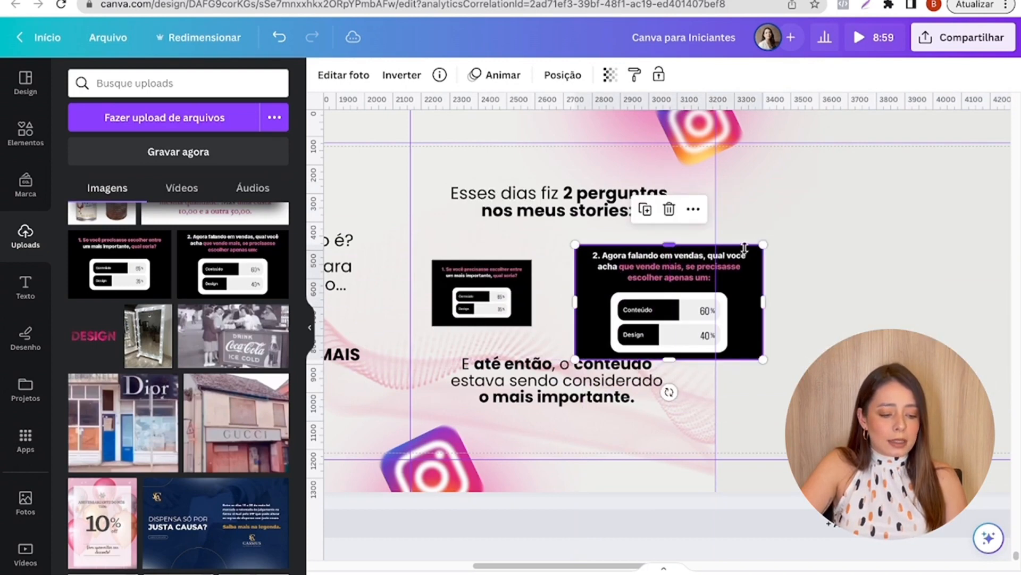
left_click_drag(763, 244, 698, 282)
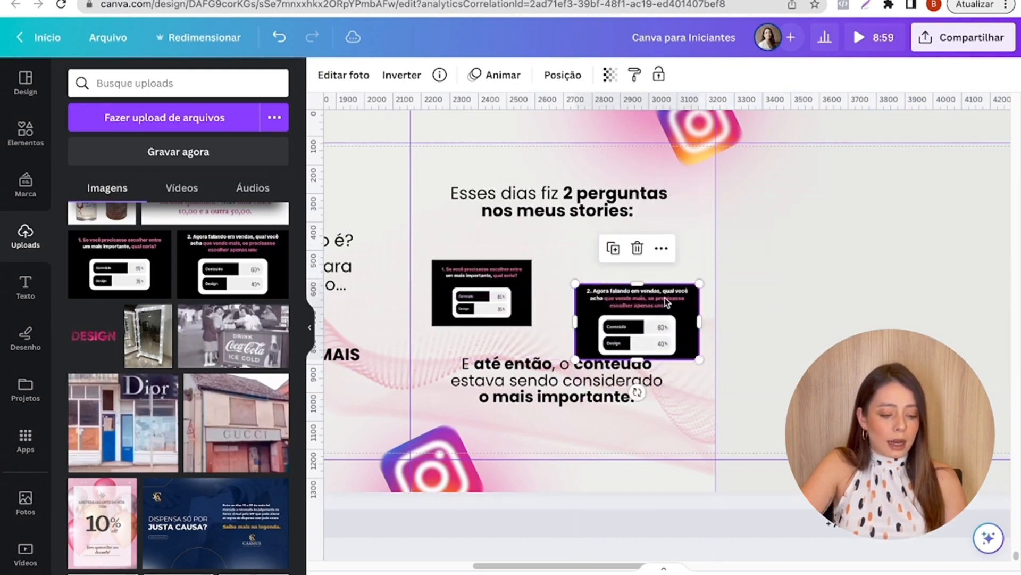
left_click_drag(644, 305, 640, 271)
- Enlarge the question 1 poll image to about the width of the second and align the two side by side
left_click_drag(495, 291, 495, 282)
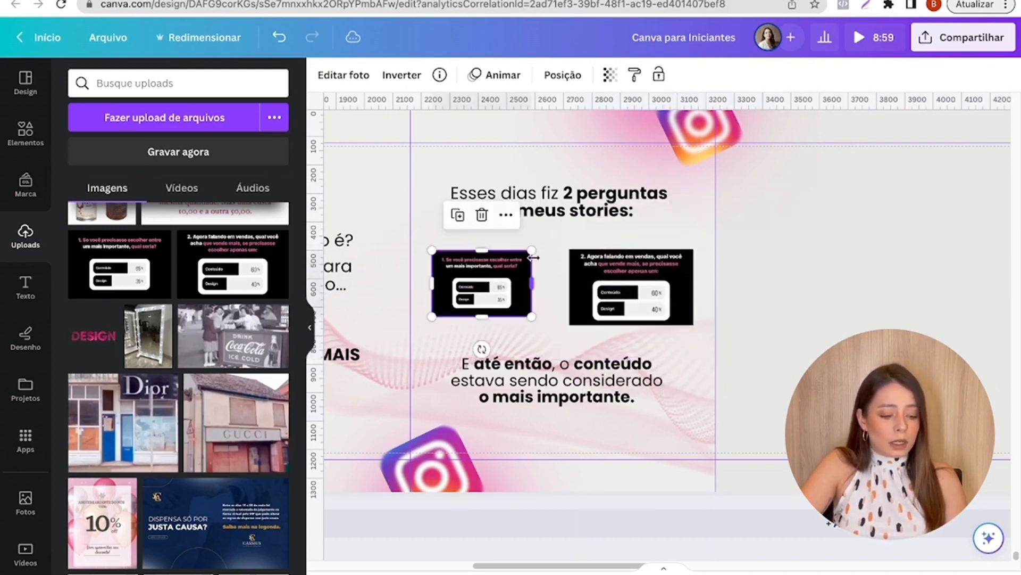
left_click_drag(538, 257, 564, 241)
left_click_drag(512, 265, 510, 279)
left_click(866, 235)
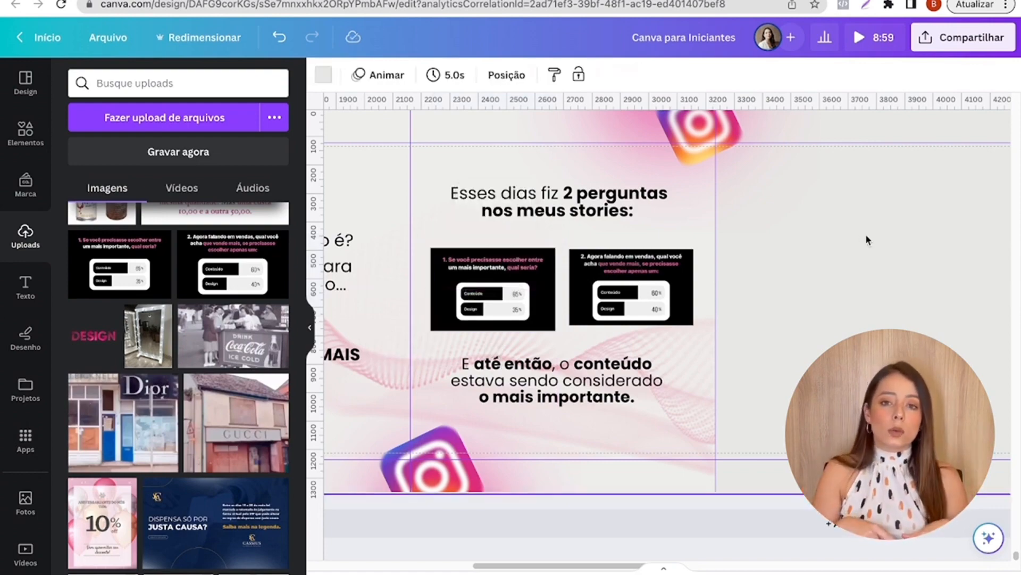
- Clear the previous element search and search the frames (Molduras) for "retangulo"
left_click(26, 133)
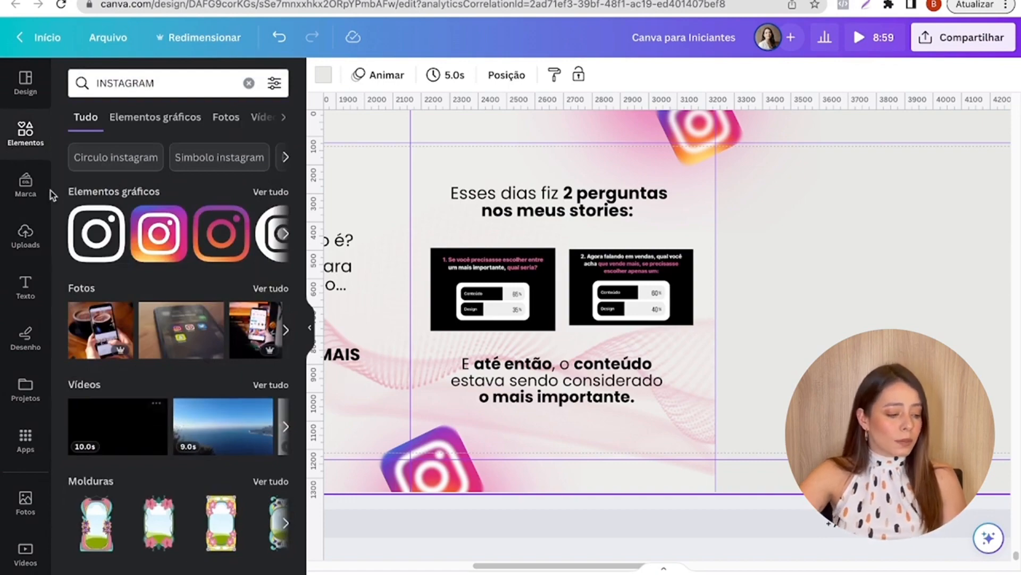
left_click(249, 83)
scroll(183, 287, "down", 10)
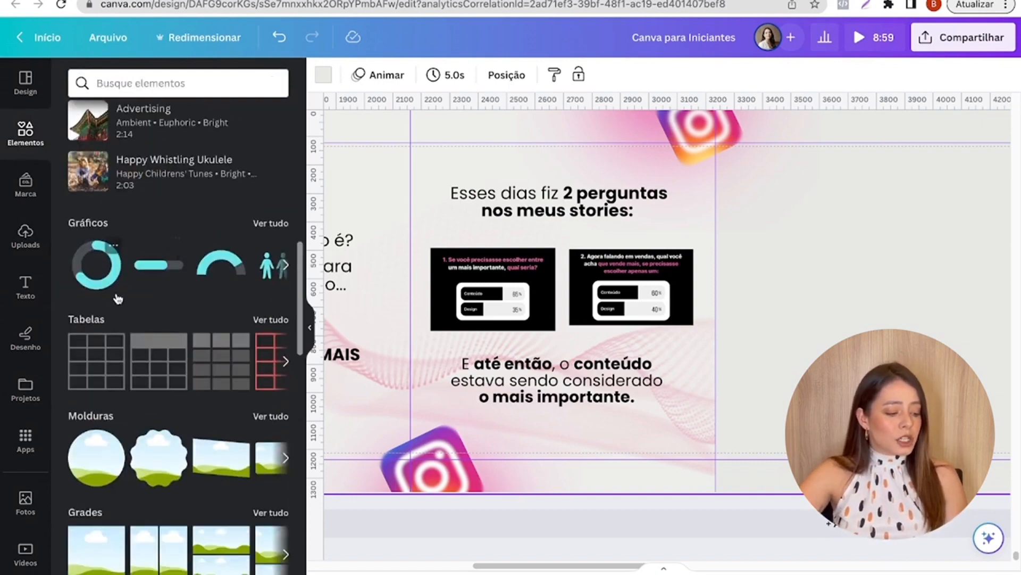
scroll(117, 299, "down", 3)
left_click(266, 266)
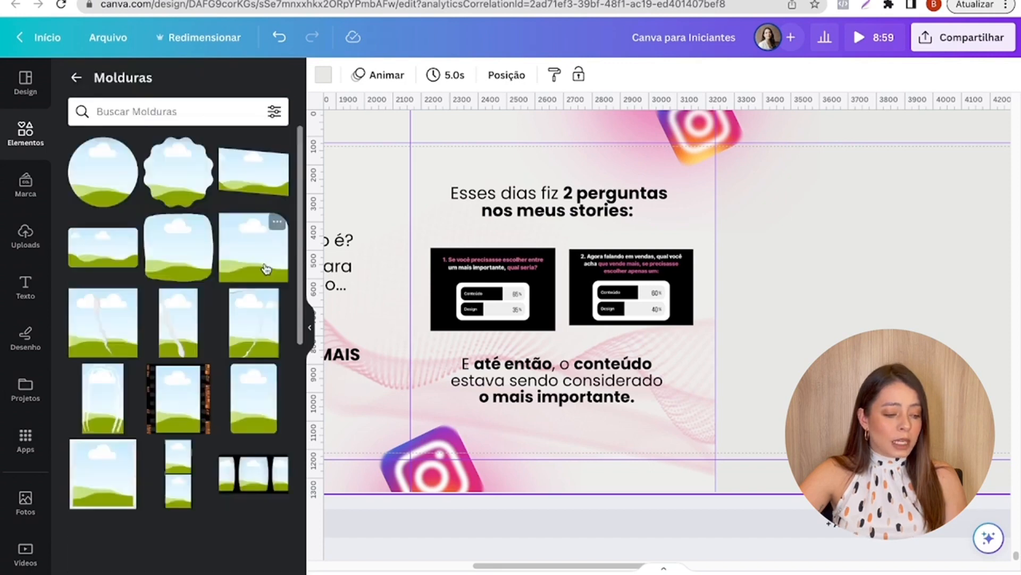
left_click(206, 110)
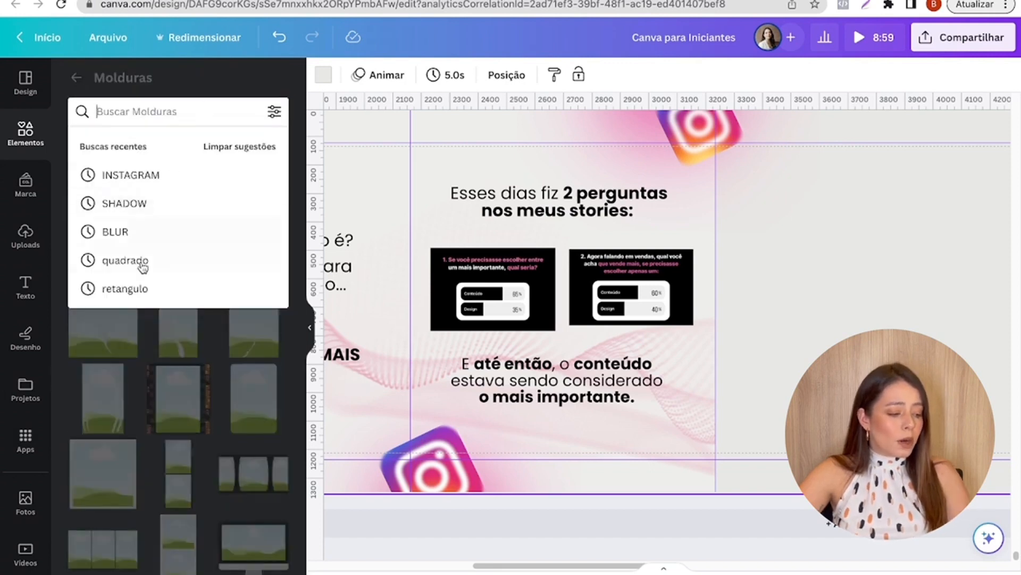
left_click(141, 289)
scroll(143, 271, "down", 3)
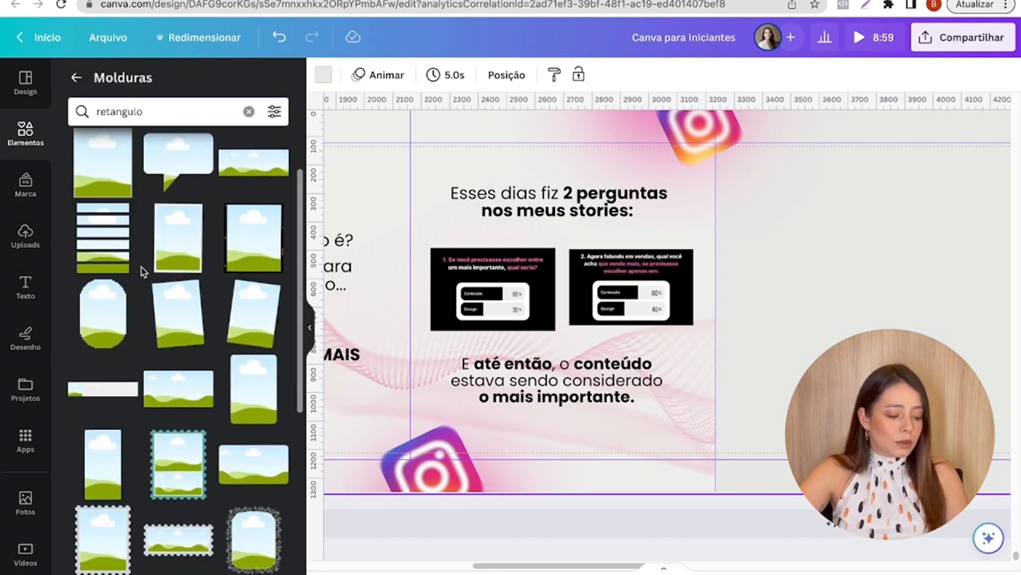
- Try framing the question 1 poll image in a Rounded Rectangle Photoholder Frame and placing it, scaled down, on the third slide's left half
left_click(202, 275)
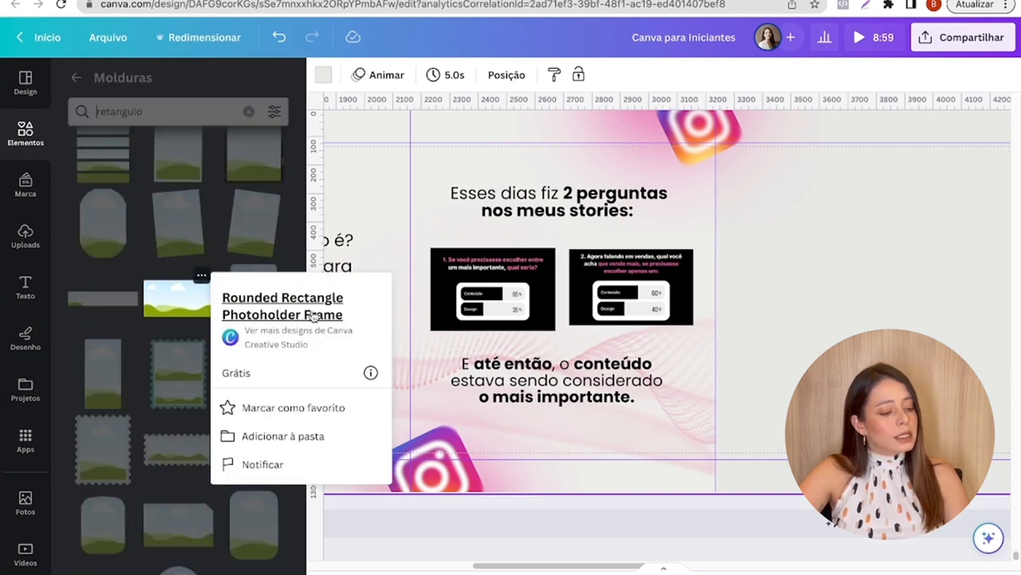
left_click(177, 316)
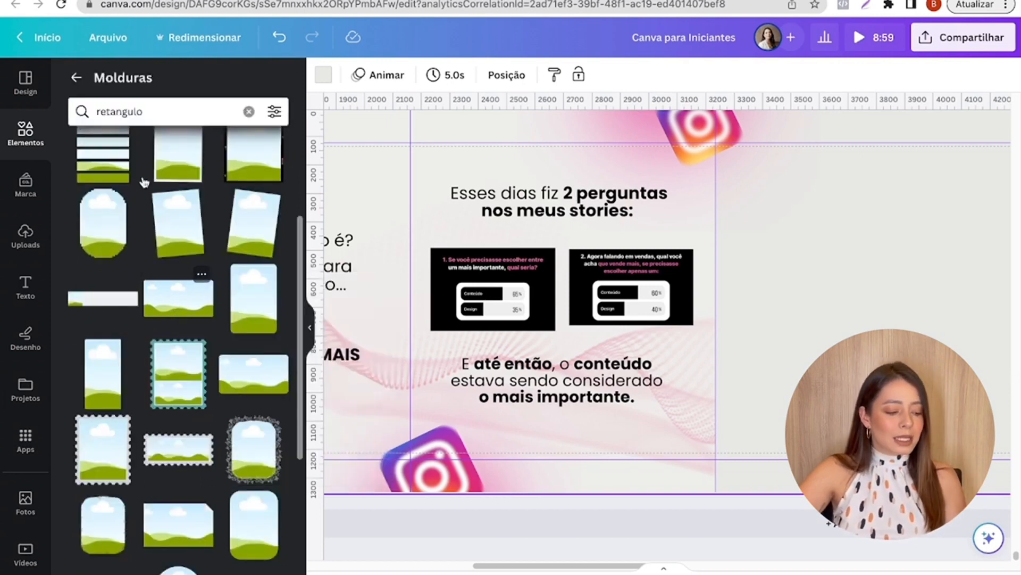
left_click(158, 306)
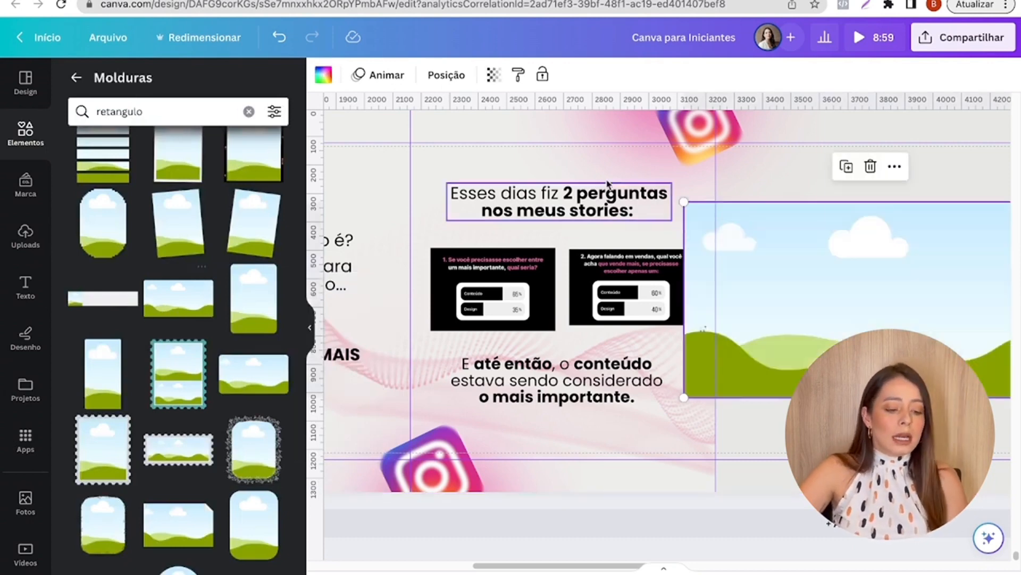
left_click(503, 292)
left_click_drag(503, 292, 775, 293)
double_click(777, 275)
left_click(581, 292)
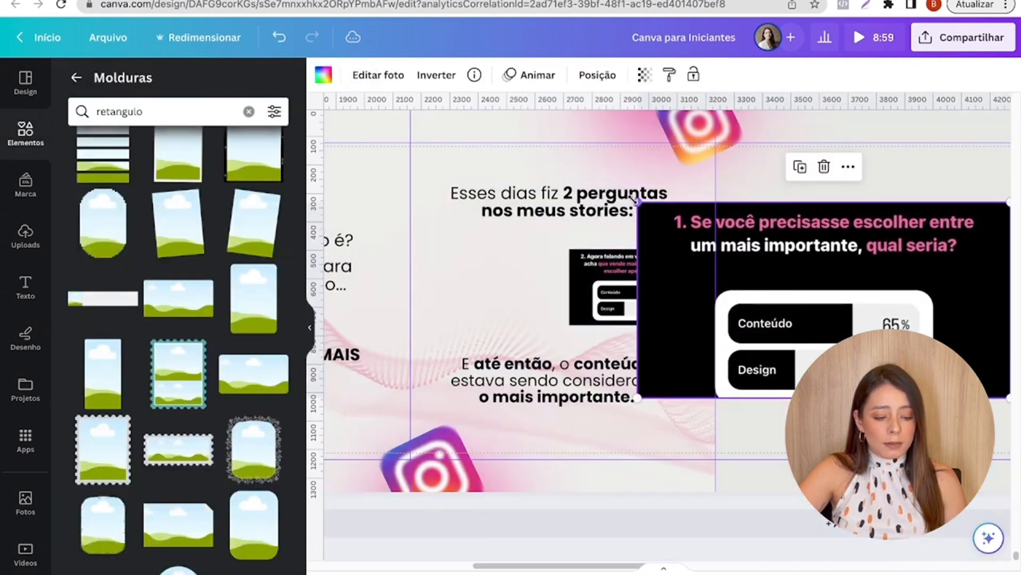
left_click_drag(637, 201, 827, 287)
left_click_drag(899, 319, 490, 267)
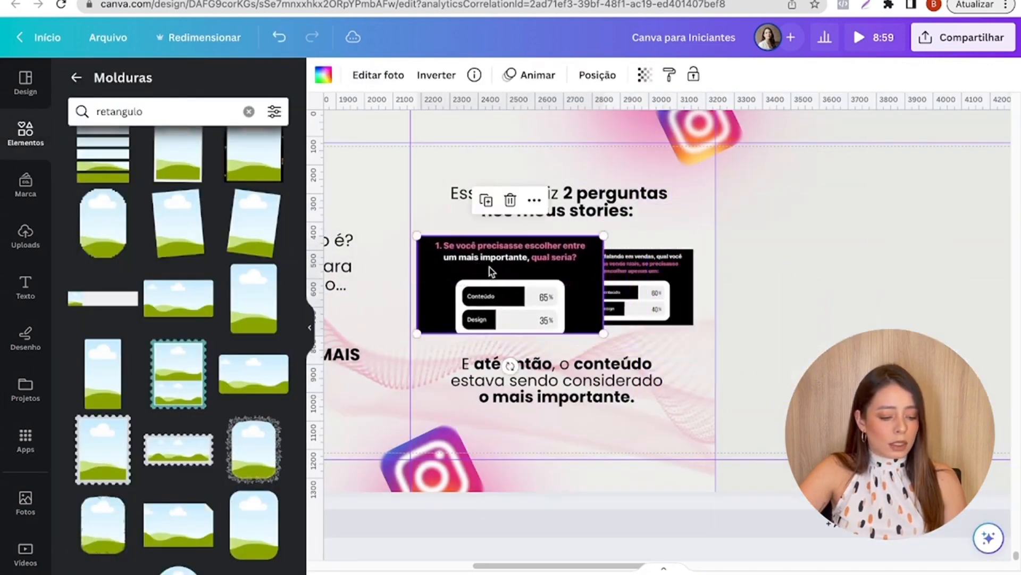
- Try putting the question 2 poll image into a second Rounded Rectangle Photoholder Frame and adjusting its position inside
left_click(641, 285)
left_click_drag(641, 285, 787, 366)
left_click(177, 310)
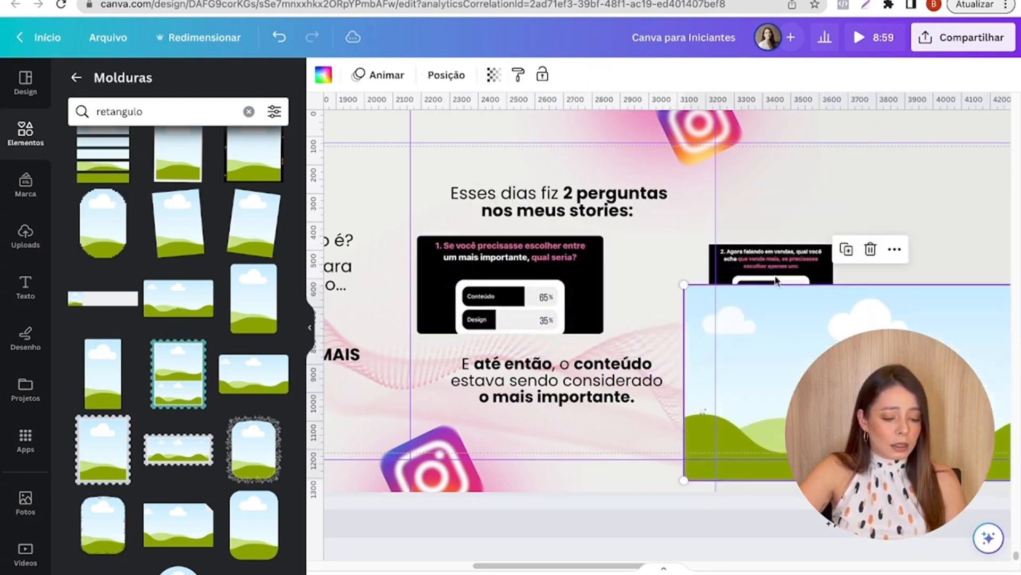
left_click(770, 269)
left_click_drag(769, 269, 661, 296)
double_click(652, 247)
left_click(857, 168)
left_click_drag(827, 253, 945, 238)
left_click(890, 426)
scroll(891, 426, "down", 3)
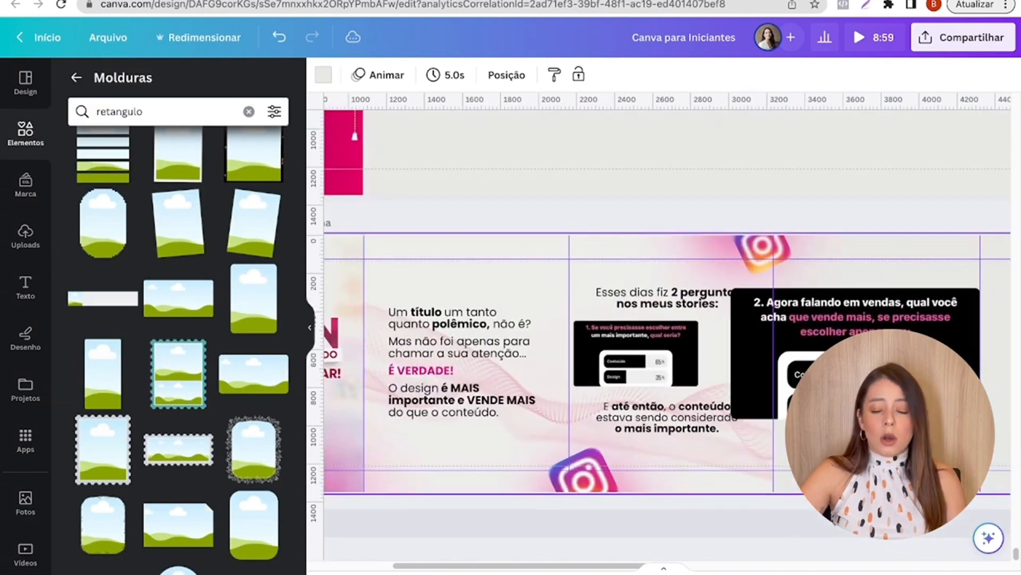
left_click(881, 380)
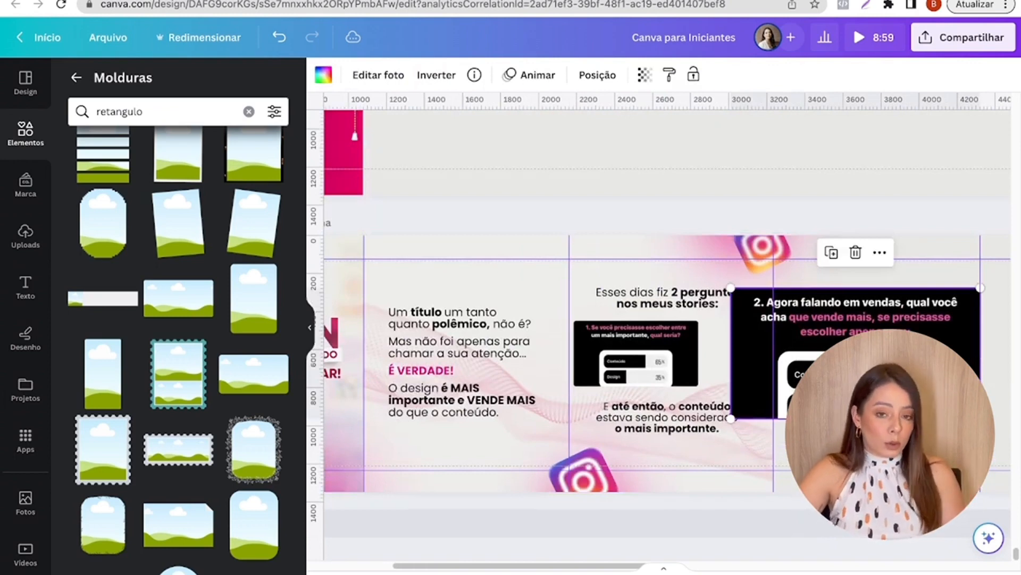
- Undo the framing of both poll images and remove the Rounded Rectangle Photoholder Frames
key("super+z")
key("super+z")
key("super+z")
key("super+z")
key("super+z")
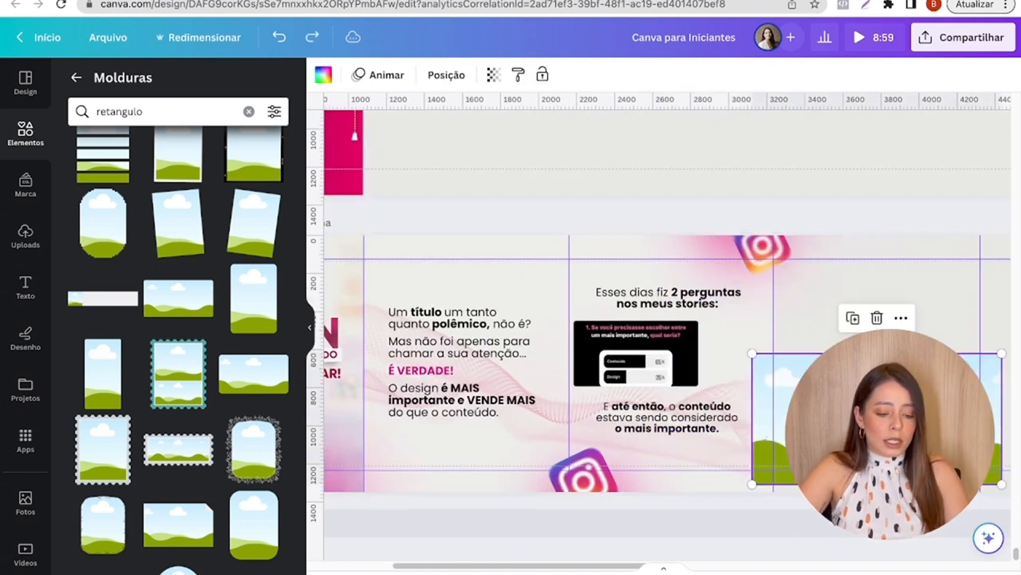
key("Delete")
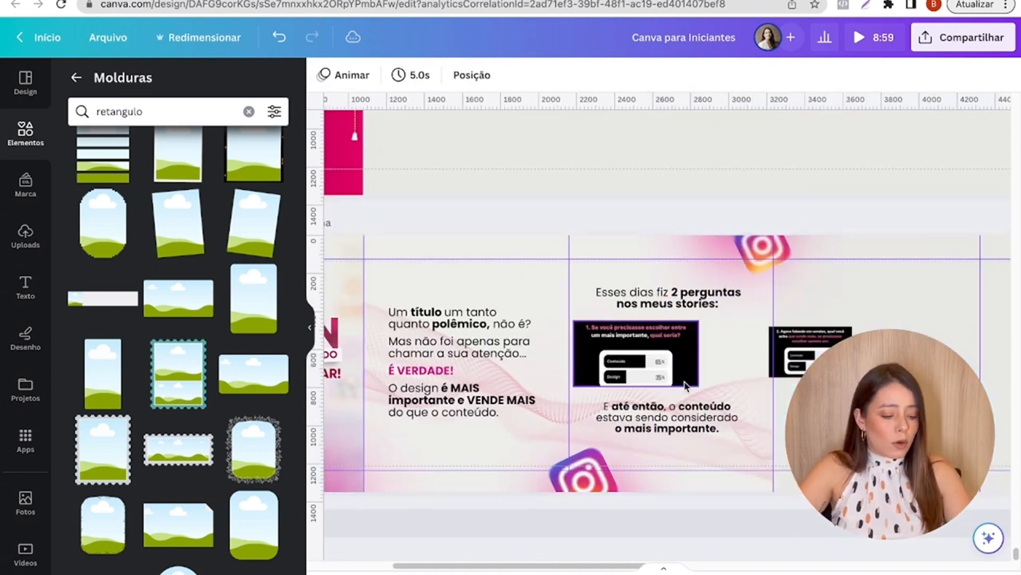
key("super+z")
key("super+z")
key("super+z")
key("super+z")
key("super+z")
key("super+z")
key("super+z")
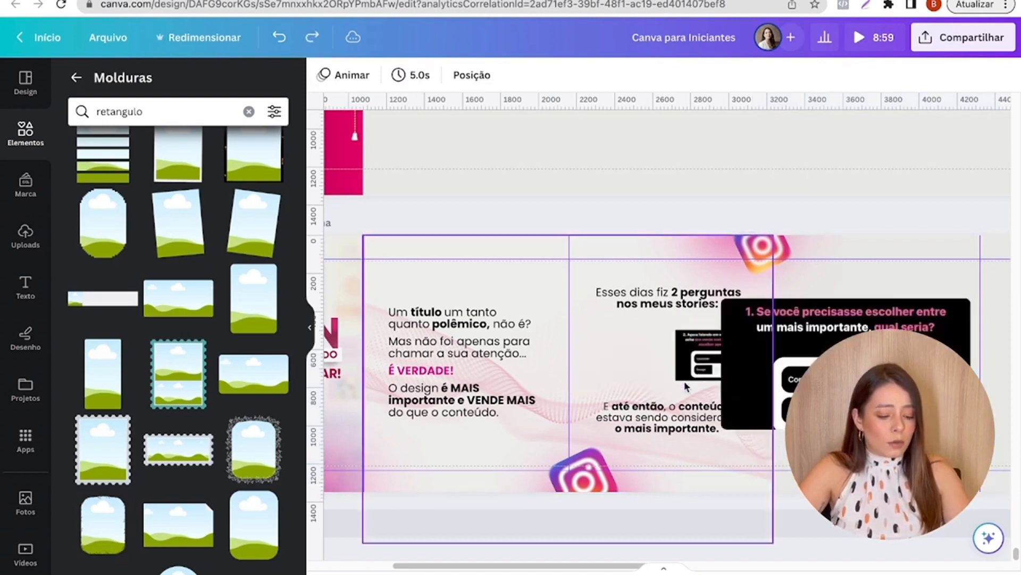
key("Delete")
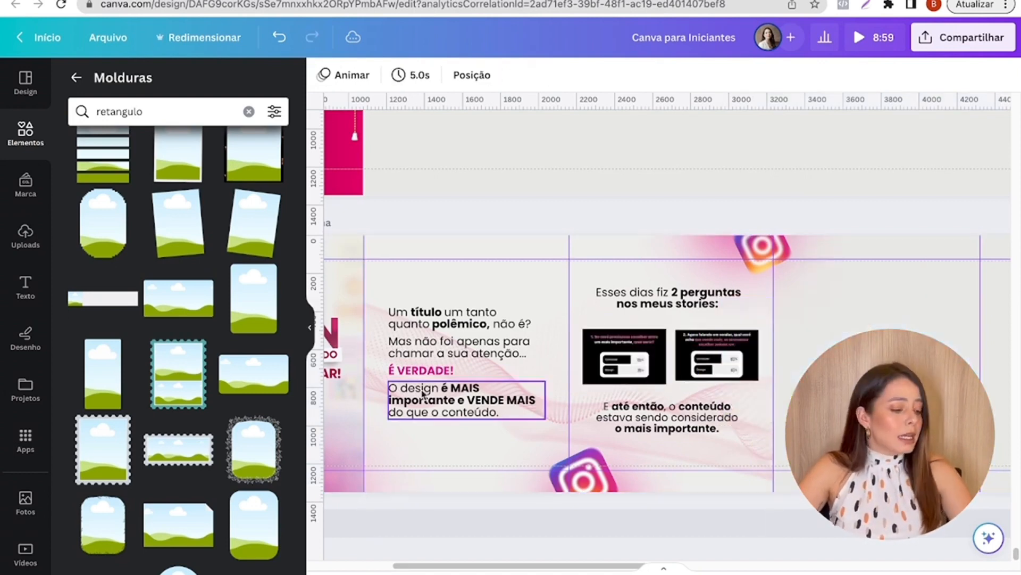
- Fill a Round Corner Rectangle Frame with the question 1 poll image and place it, scaled down, on the third slide's left half
scroll(190, 241, "down", 1)
scroll(190, 241, "down", 2)
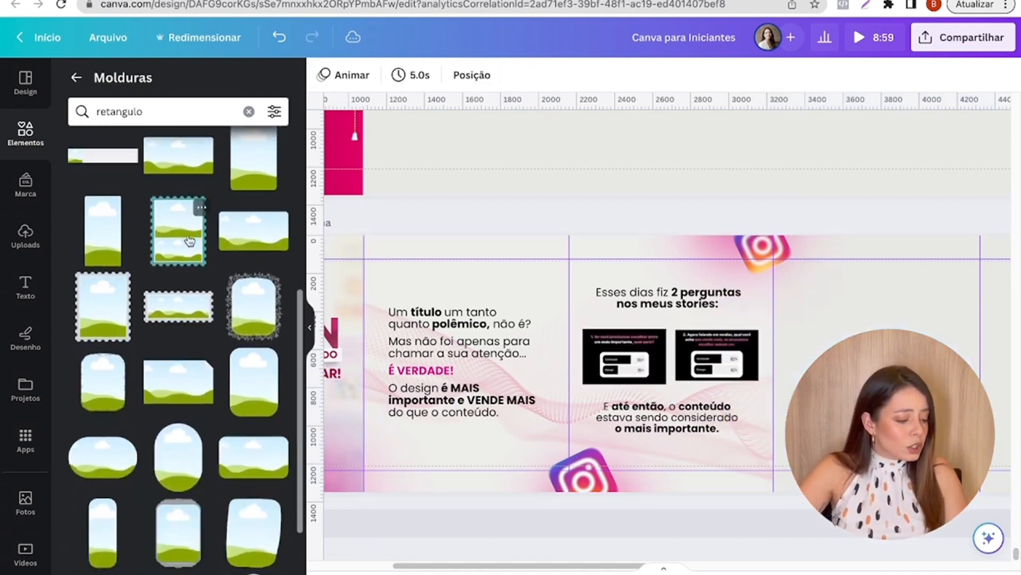
scroll(200, 442, "up", 5)
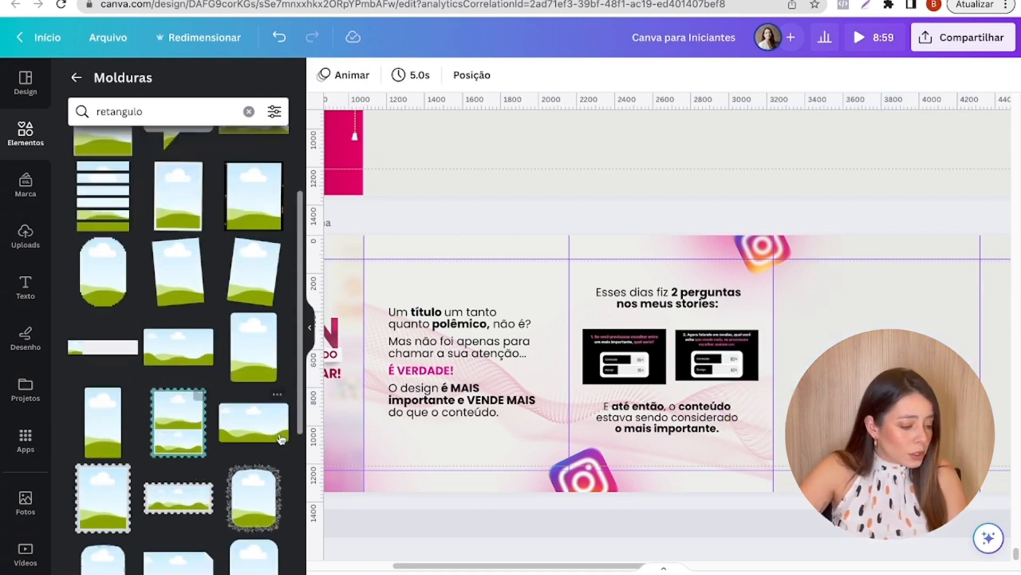
left_click(272, 444)
left_click_drag(624, 355, 827, 346)
double_click(846, 360)
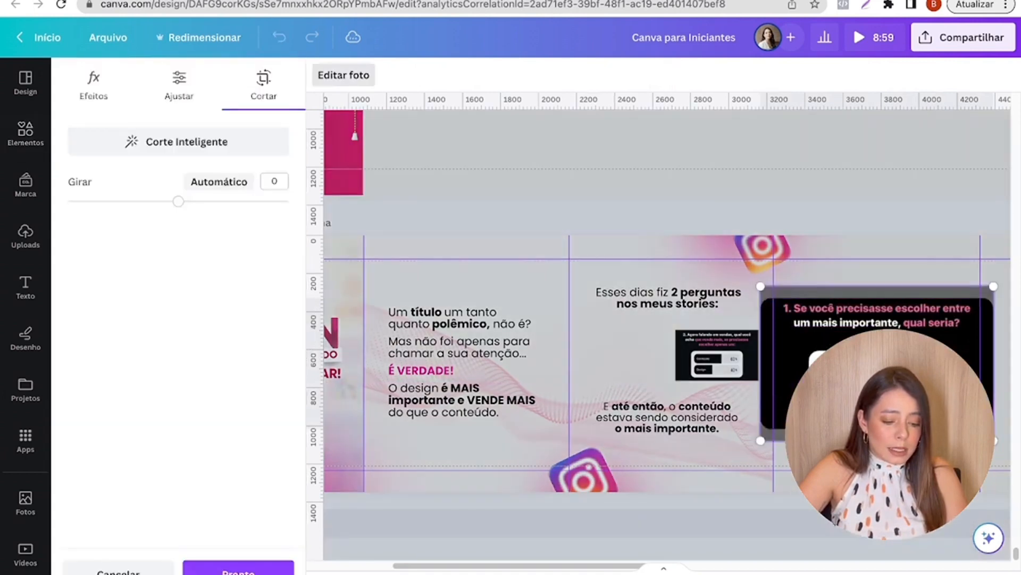
left_click_drag(847, 362, 847, 364)
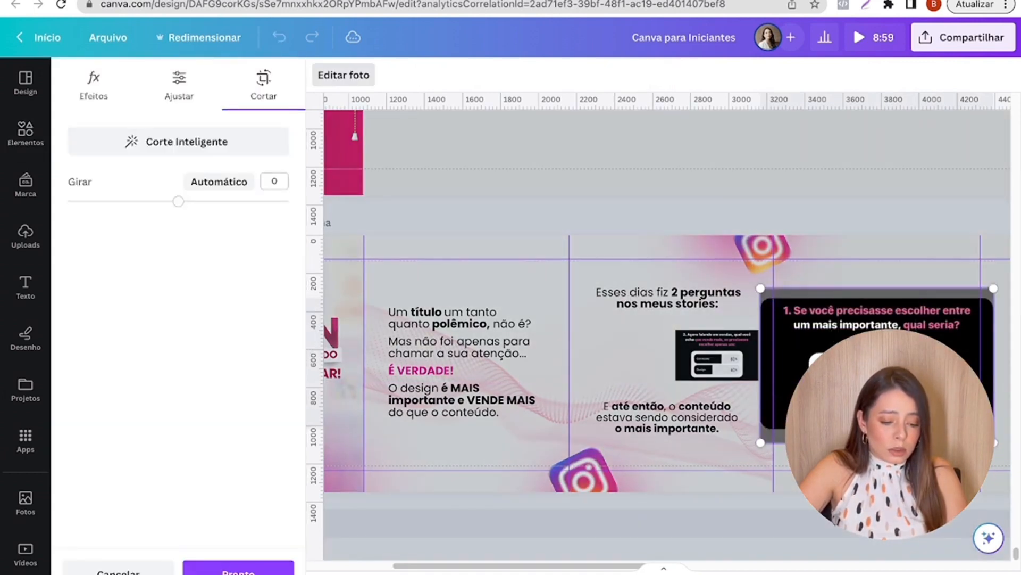
left_click(862, 463)
left_click_drag(872, 396, 680, 414)
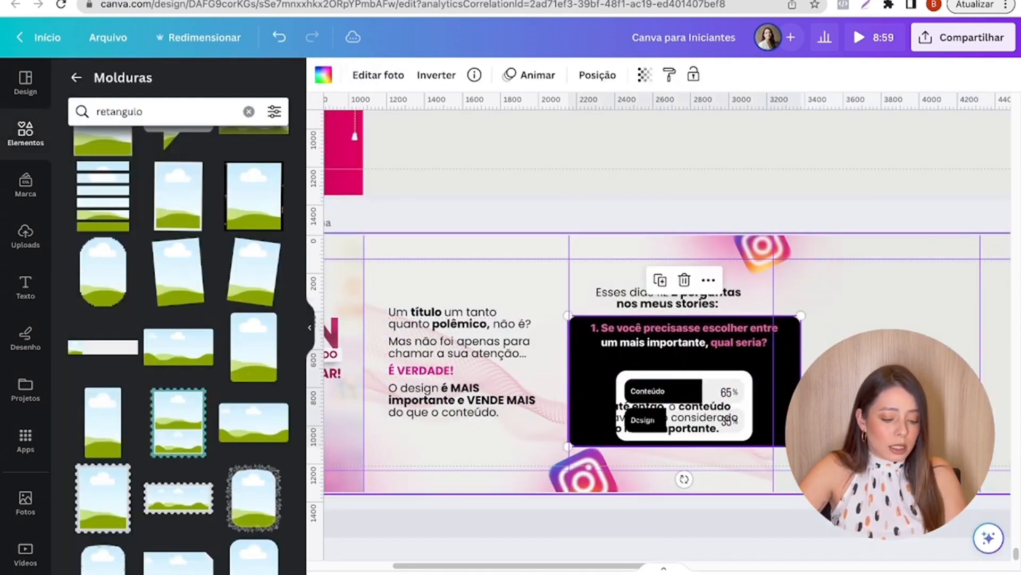
left_click_drag(802, 446, 666, 371)
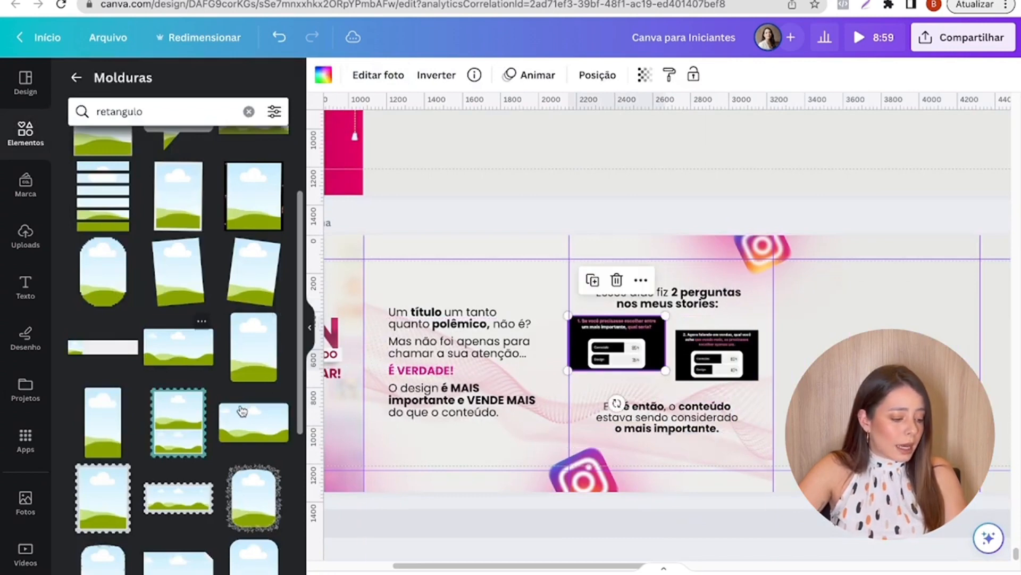
- Add a second Round Corner Rectangle Frame and fill it with the question 2 poll image
left_click(268, 432)
left_click(276, 400)
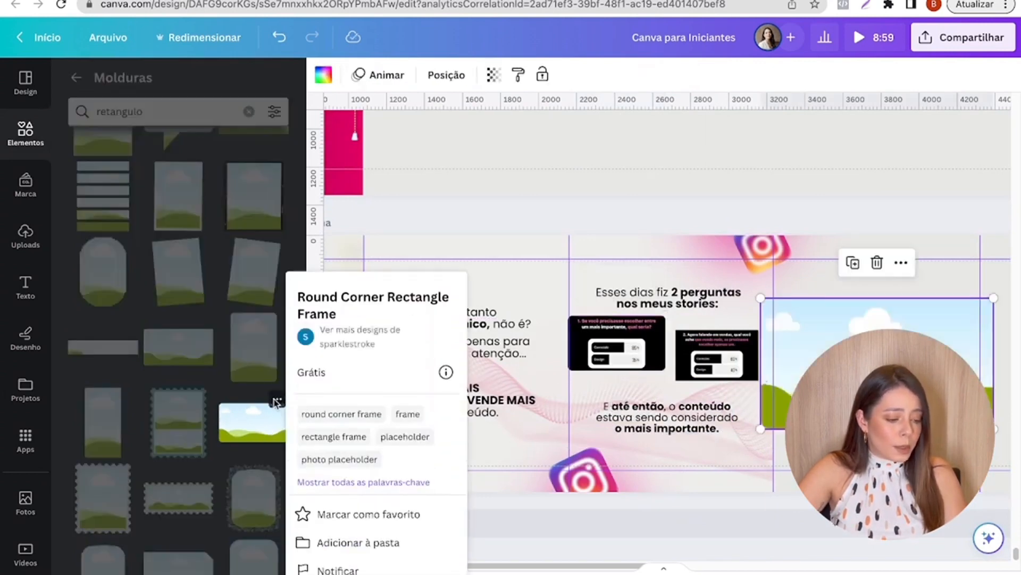
left_click(849, 323)
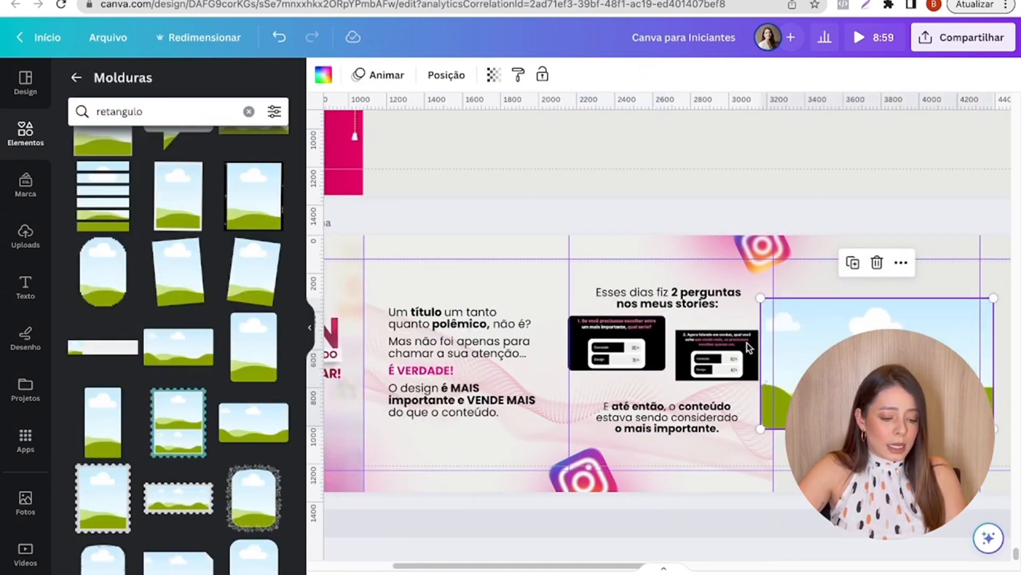
left_click(701, 350)
left_click_drag(701, 350, 855, 385)
- Reposition the framed question 1 poll between the third slide's two texts and reduce its size
scroll(855, 384, "up", 1)
scroll(851, 387, "up", 3)
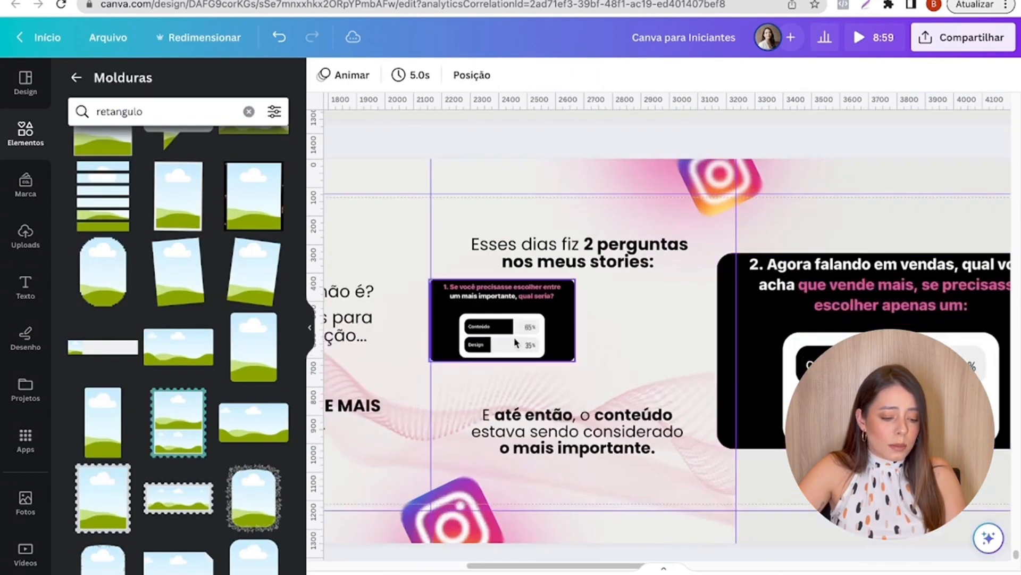
left_click(514, 337)
left_click_drag(465, 302, 487, 314)
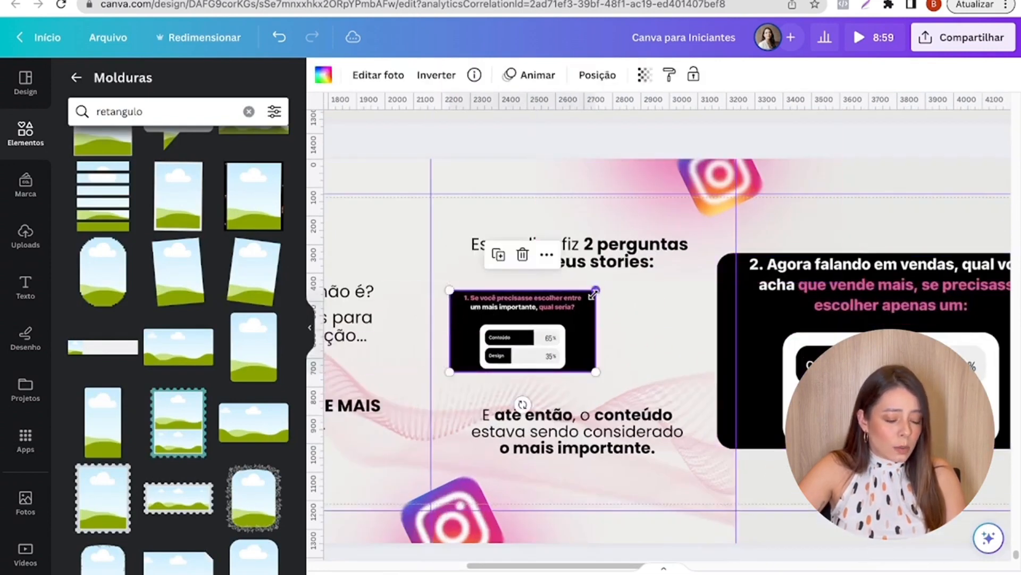
left_click_drag(596, 290, 553, 319)
- Move the framed question 2 poll beside the first one and resize it to the same height
left_click(840, 319)
left_click_drag(840, 320, 613, 319)
scroll(616, 316, "up", 5)
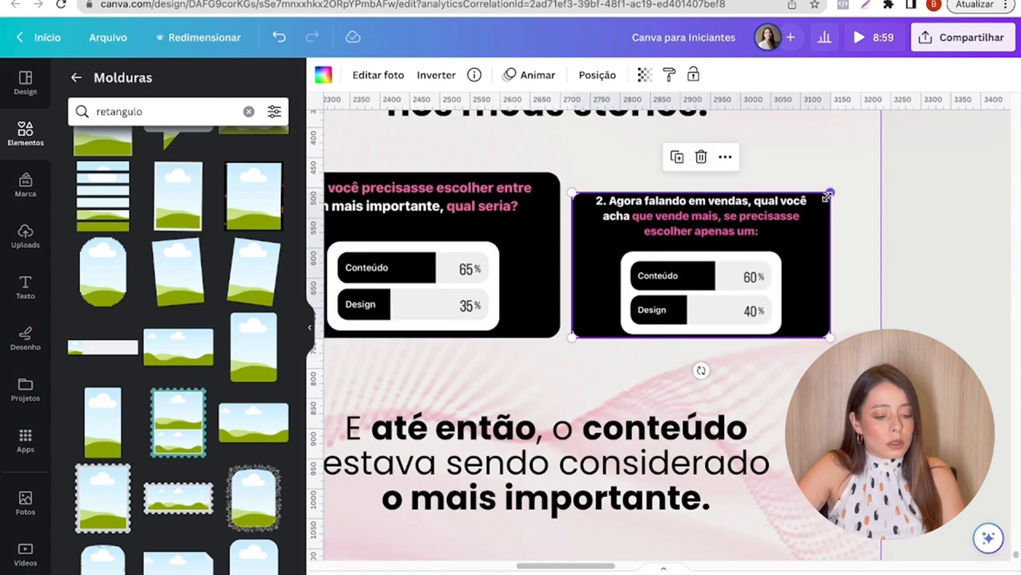
left_click_drag(827, 195, 867, 171)
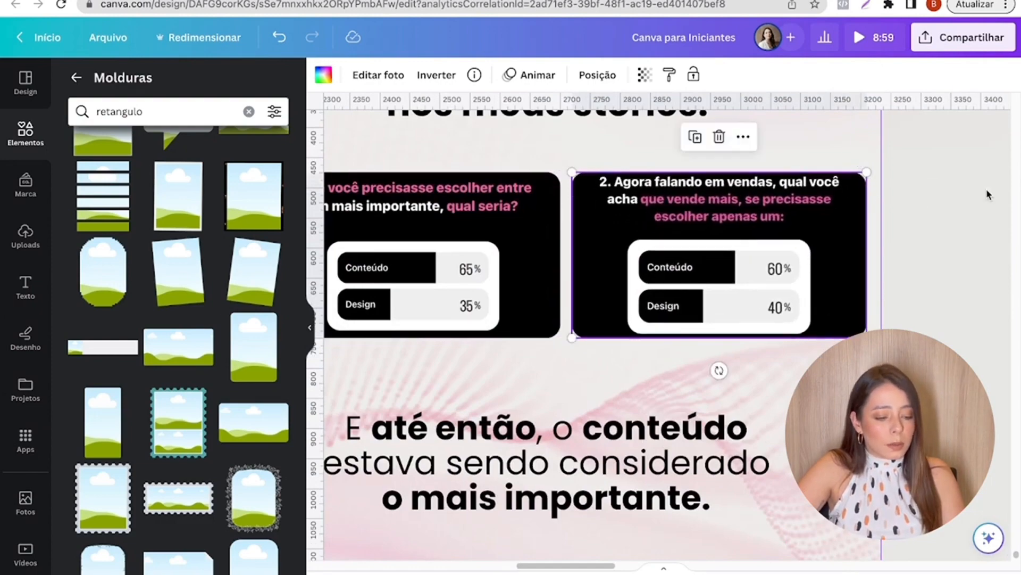
left_click(987, 195)
- Select both framed polls together, scale them down slightly and center them between the third slide's two texts
scroll(981, 293, "down", 5)
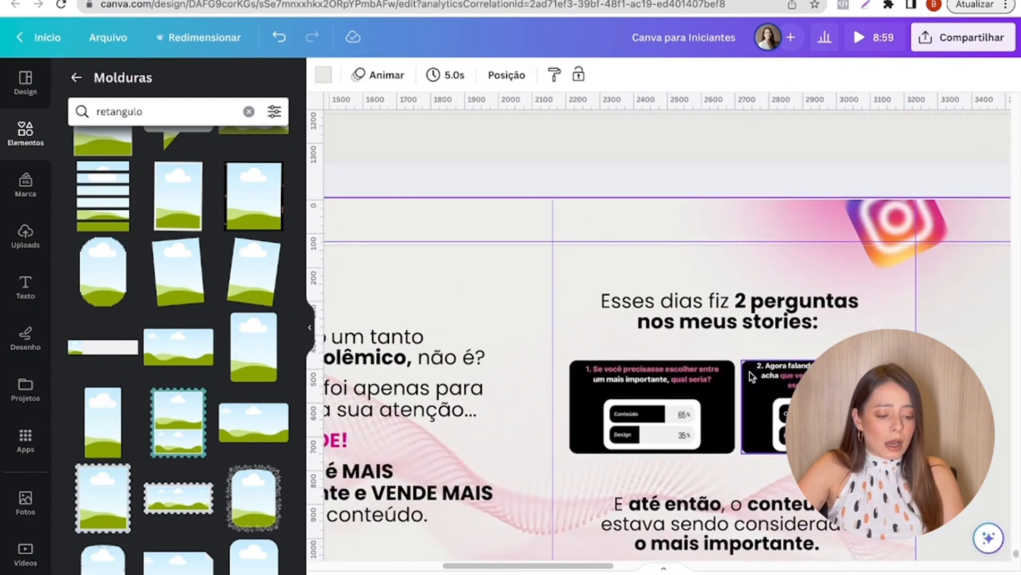
left_click(698, 389)
left_click(798, 393, "shift")
left_click_drag(907, 360, 876, 368)
left_click_drag(840, 407, 855, 394)
left_click(941, 372)
- Search the elements for SHADOW, add the thin flat shadow graphic and move it beneath the question 1 poll
scroll(734, 356, "down", 3)
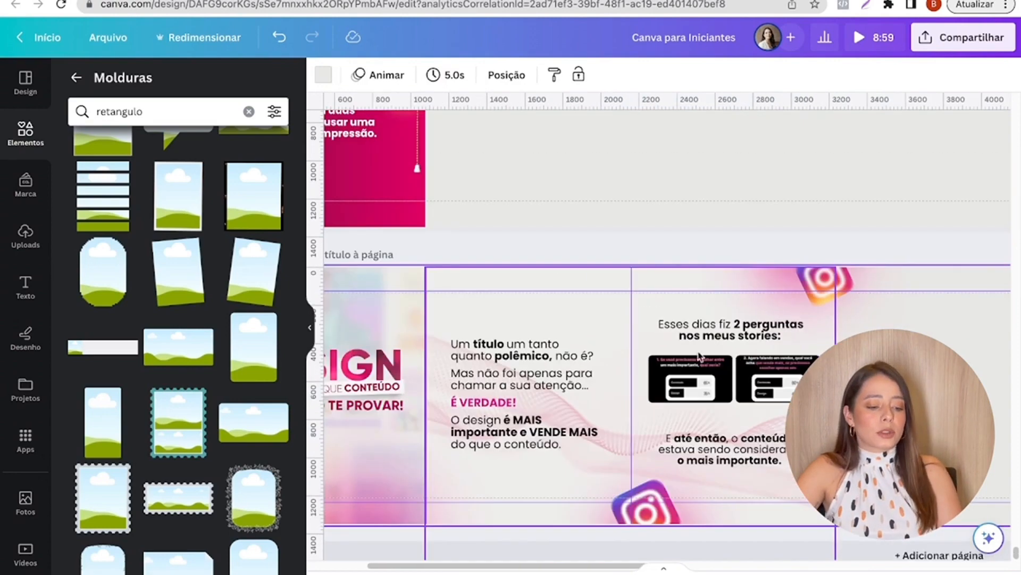
left_click(76, 77)
left_click(130, 87)
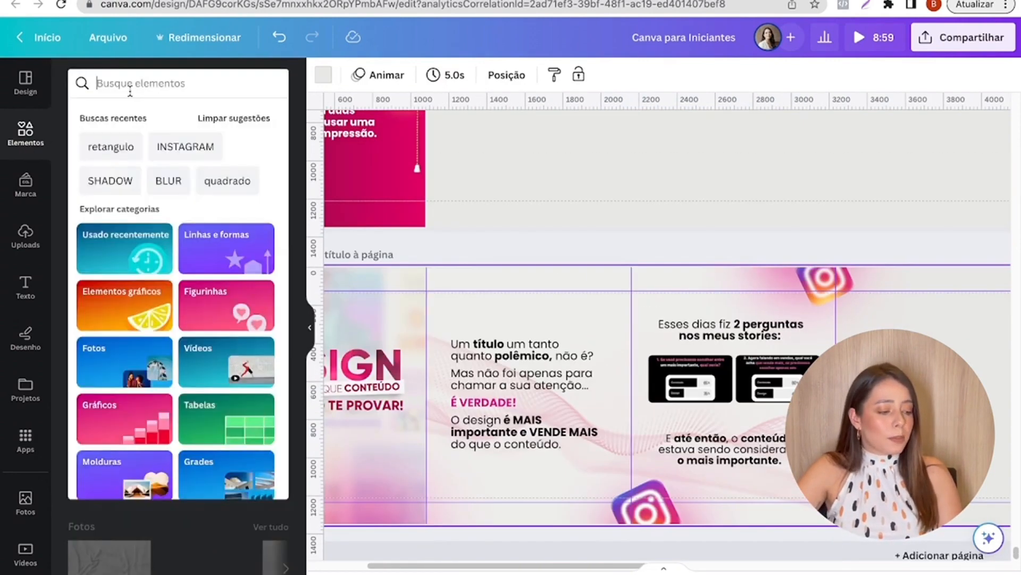
left_click(109, 179)
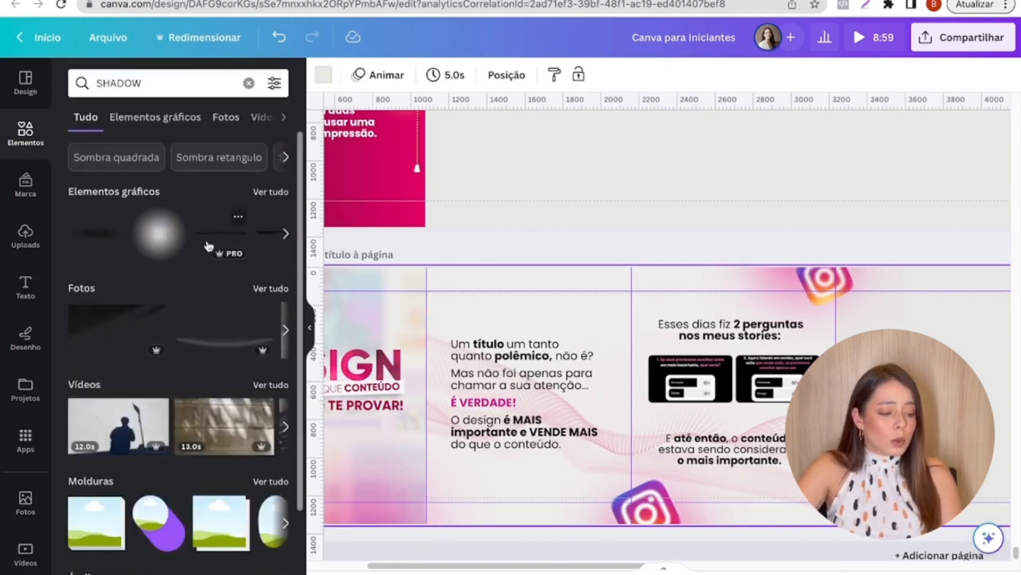
left_click(230, 248)
left_click_drag(793, 399, 641, 413)
left_click_drag(492, 394, 692, 412)
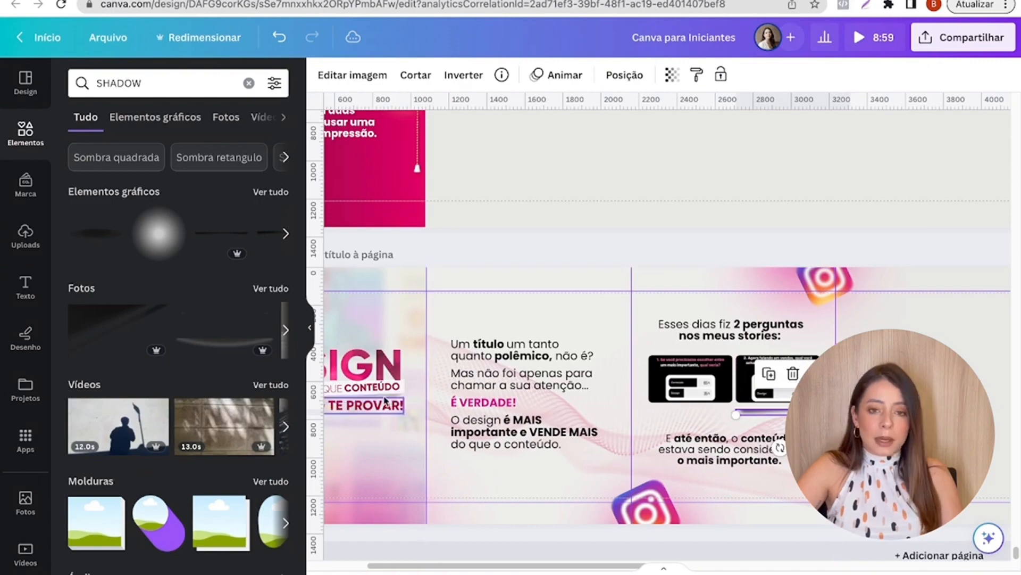
left_click_drag(740, 414, 640, 417)
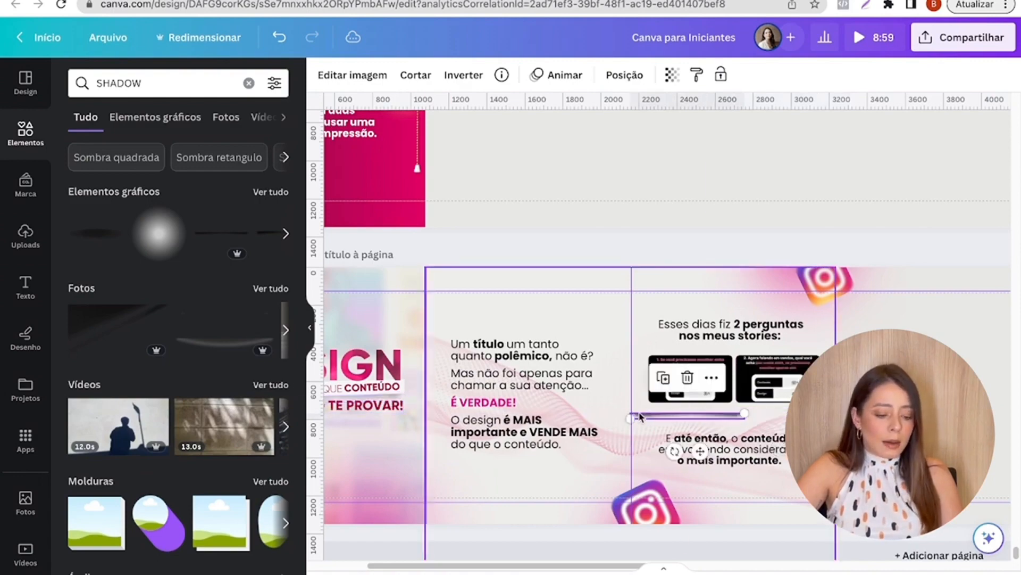
- Fit the shadow to the question 1 poll's width along its lower edge and reduce the shadow's opacity
scroll(641, 417, "up", 10)
scroll(586, 478, "right", 3)
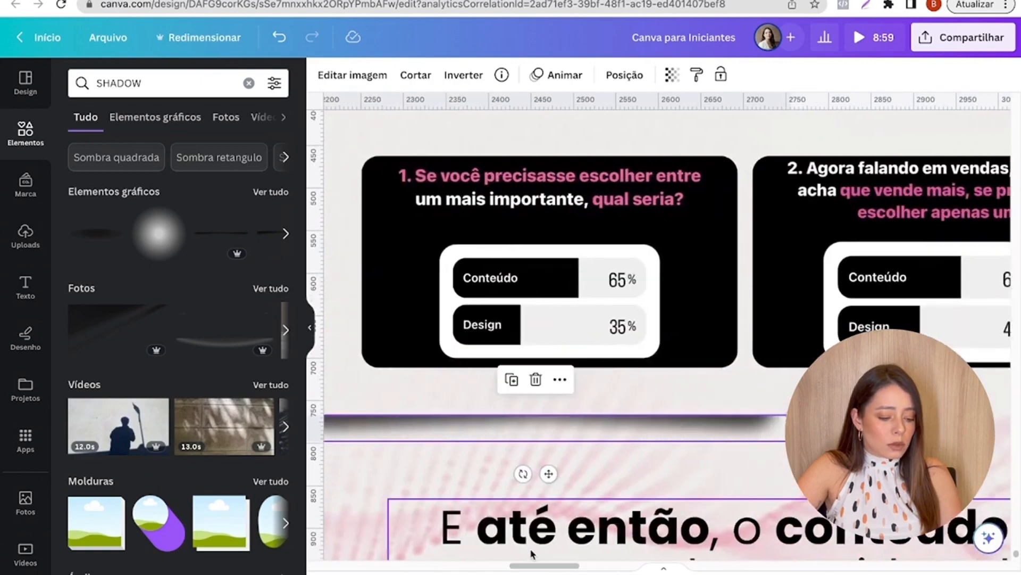
scroll(416, 432, "down", 3)
left_click_drag(426, 432, 486, 398)
left_click_drag(772, 385, 608, 389)
left_click(672, 74)
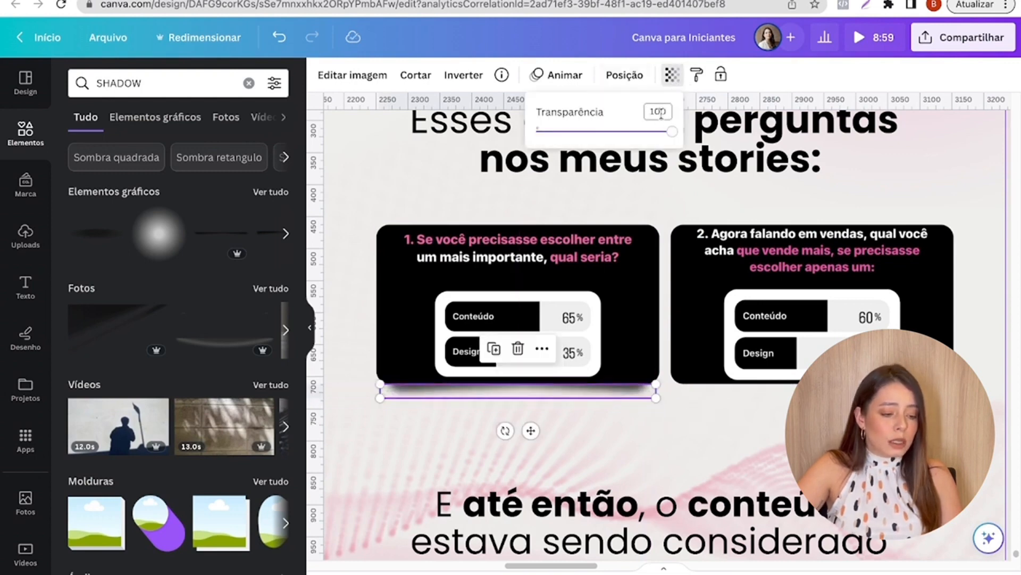
left_click_drag(672, 131, 609, 133)
- Duplicate the shadow and align the copy beneath the lower edge of the question 2 poll
left_click(756, 270)
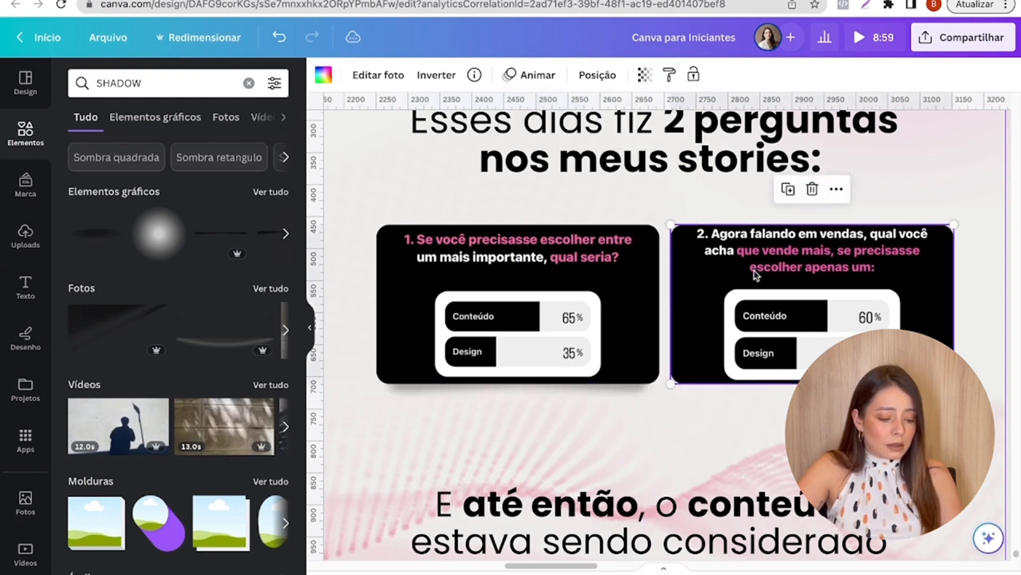
left_click(621, 395)
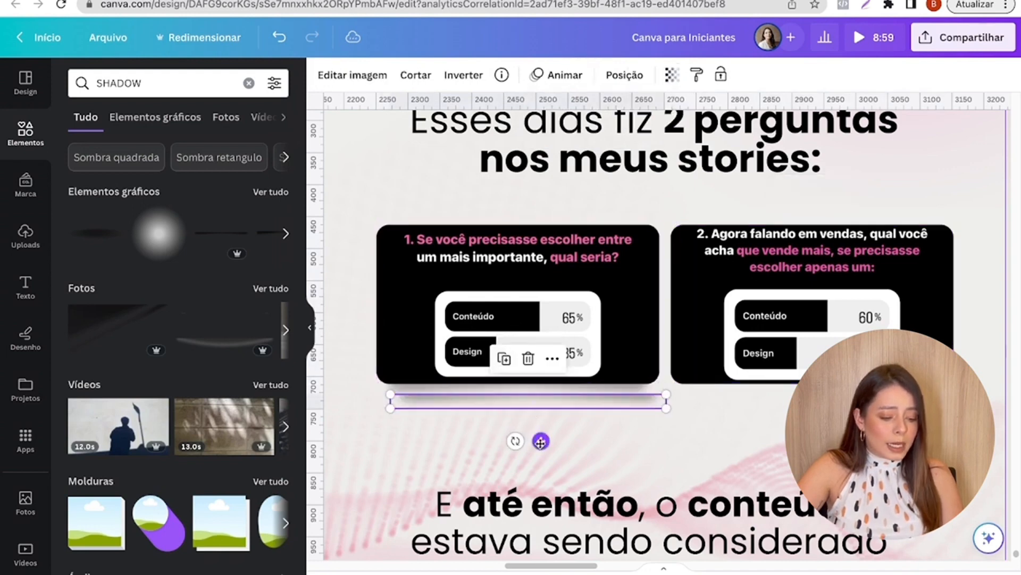
left_click_drag(540, 441, 828, 432)
left_click_drag(828, 392, 830, 391)
left_click(997, 366)
left_click(828, 392)
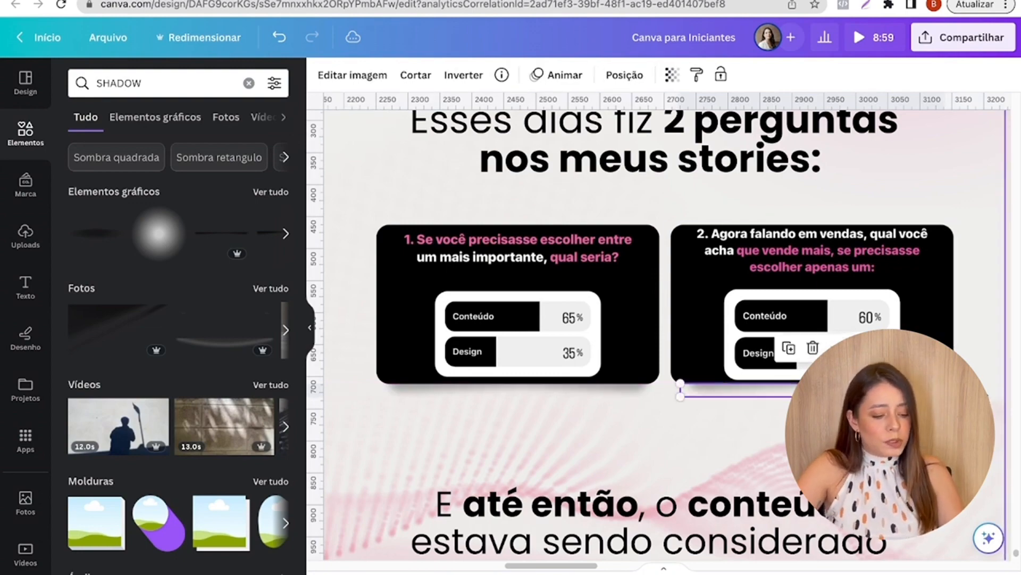
- Group both polls with their shadows and center the group between the third slide's two texts
scroll(979, 394, "down", 5)
left_click_drag(543, 566, 615, 565)
left_click(563, 352)
left_click(694, 344, "shift")
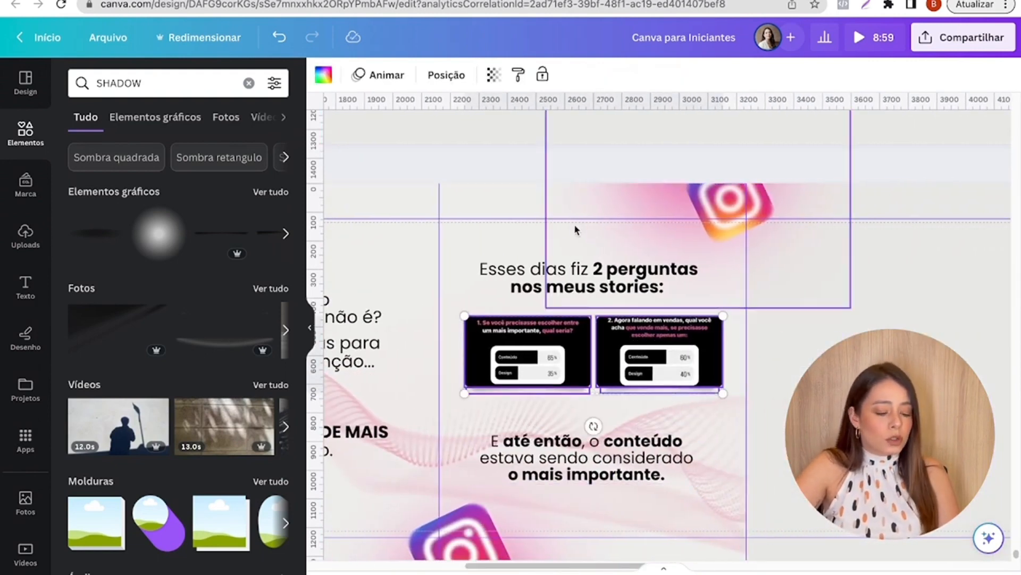
left_click(558, 279)
left_click_drag(568, 349, 566, 362)
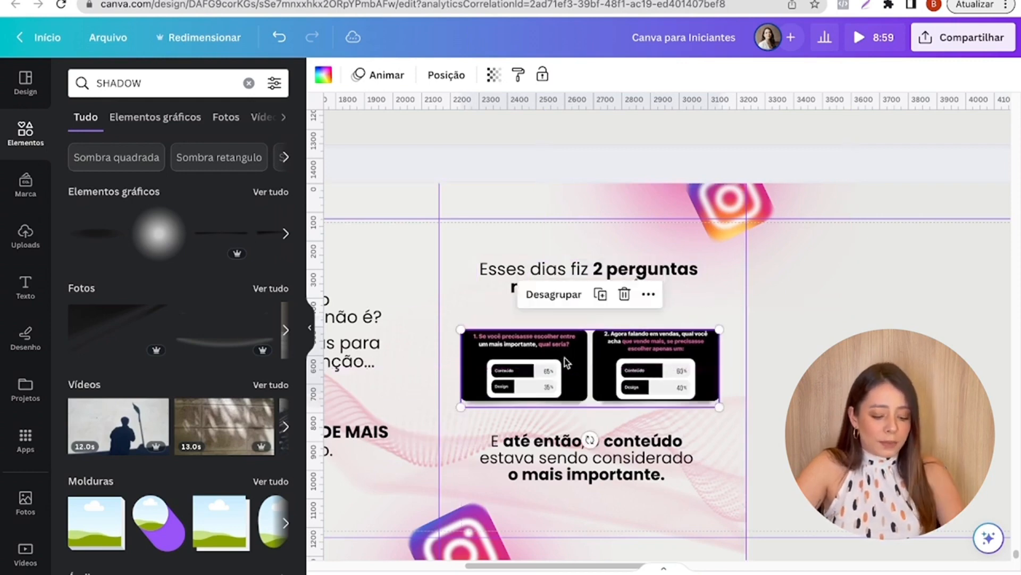
left_click(685, 303)
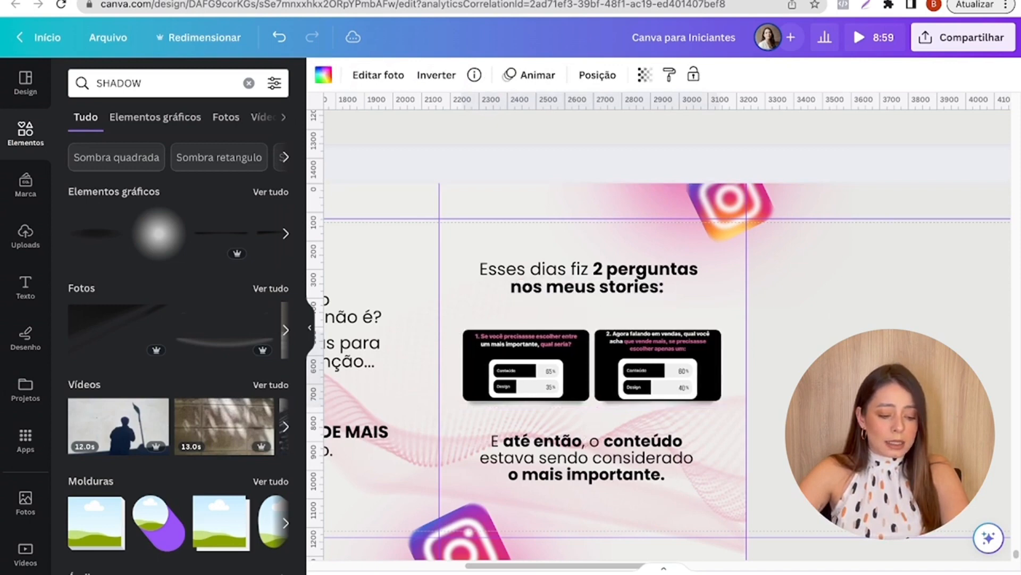
left_click(721, 344)
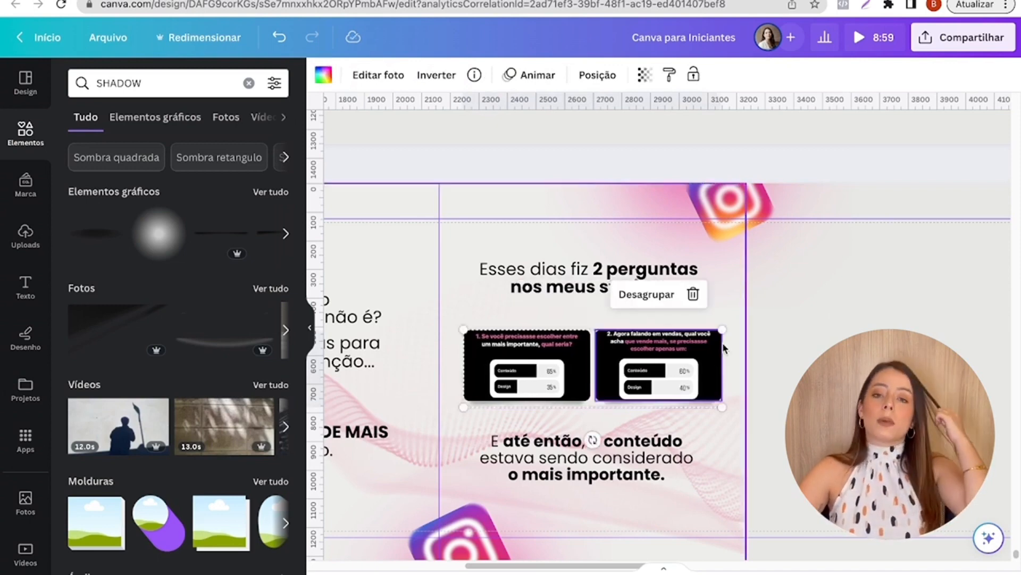
left_click(791, 286)
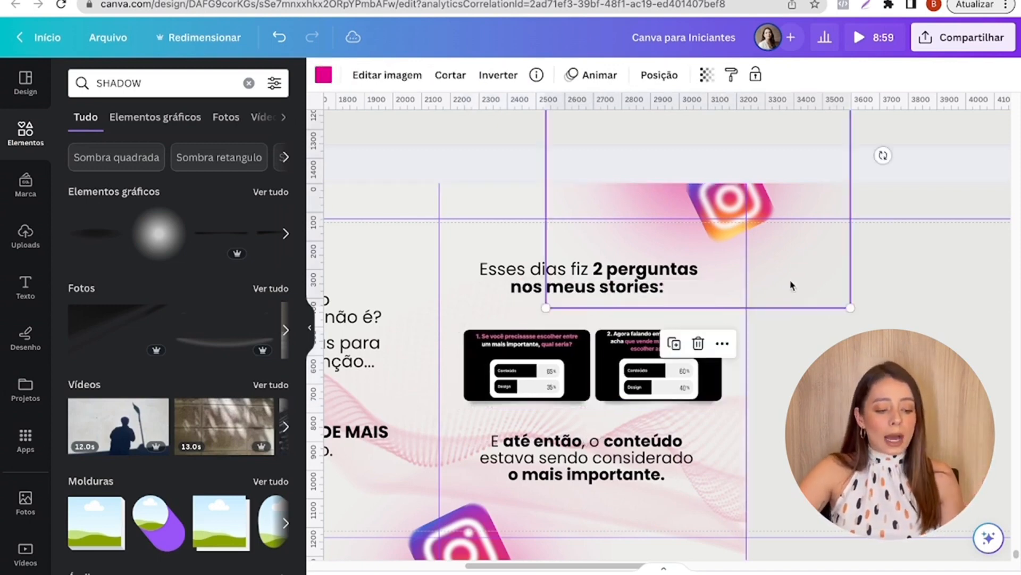
left_click(720, 310)
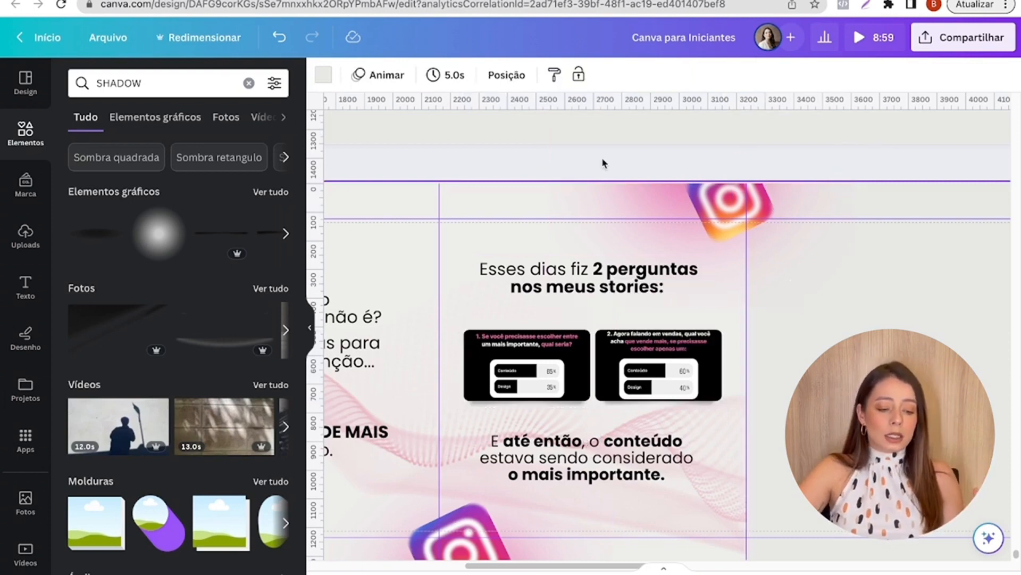
- Add a square shape and stretch it across the fourth and fifth slides to about 2216 × 1350 px
scroll(921, 296, "down", 2)
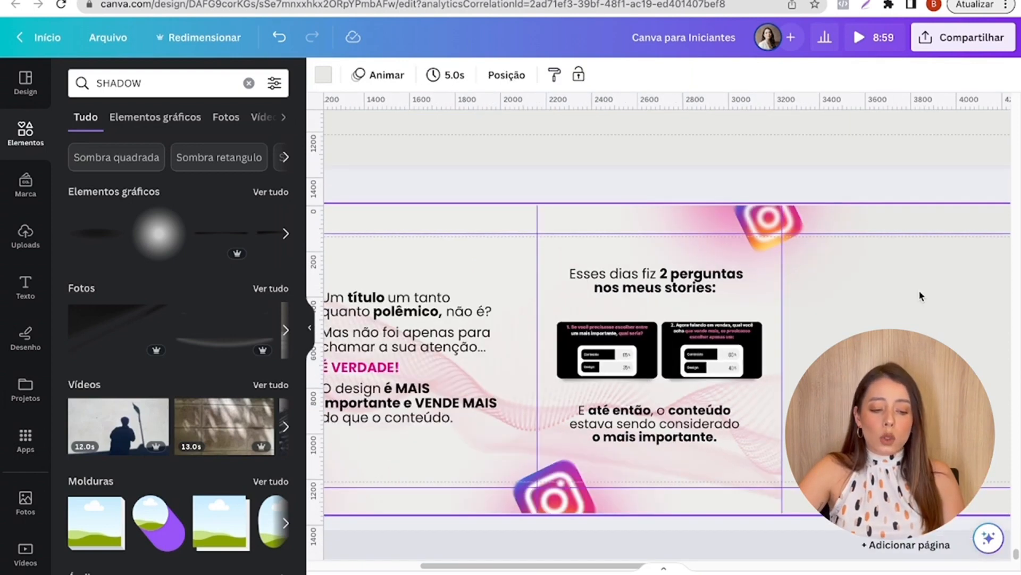
scroll(766, 468, "right", 6)
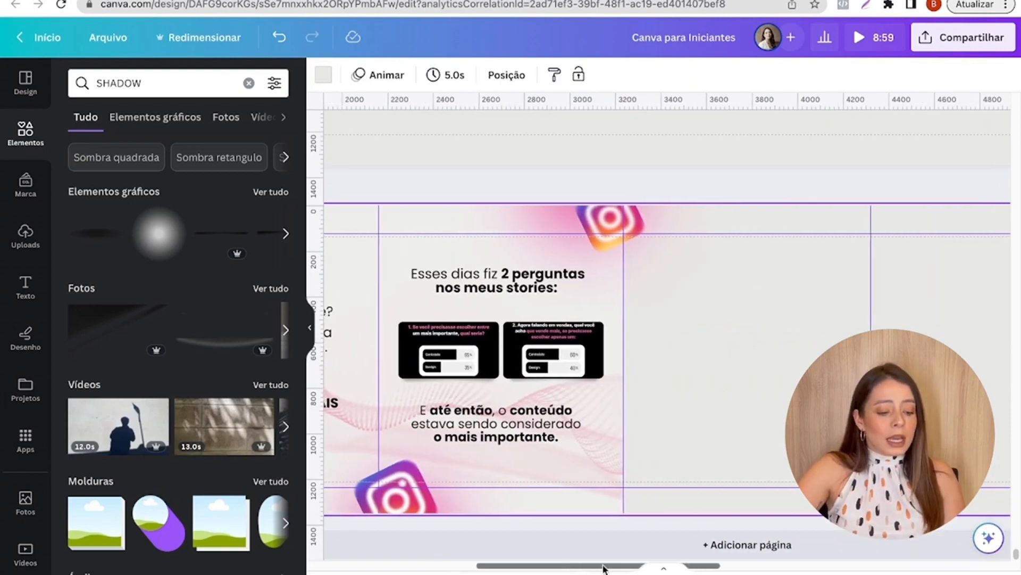
scroll(774, 411, "down", 1)
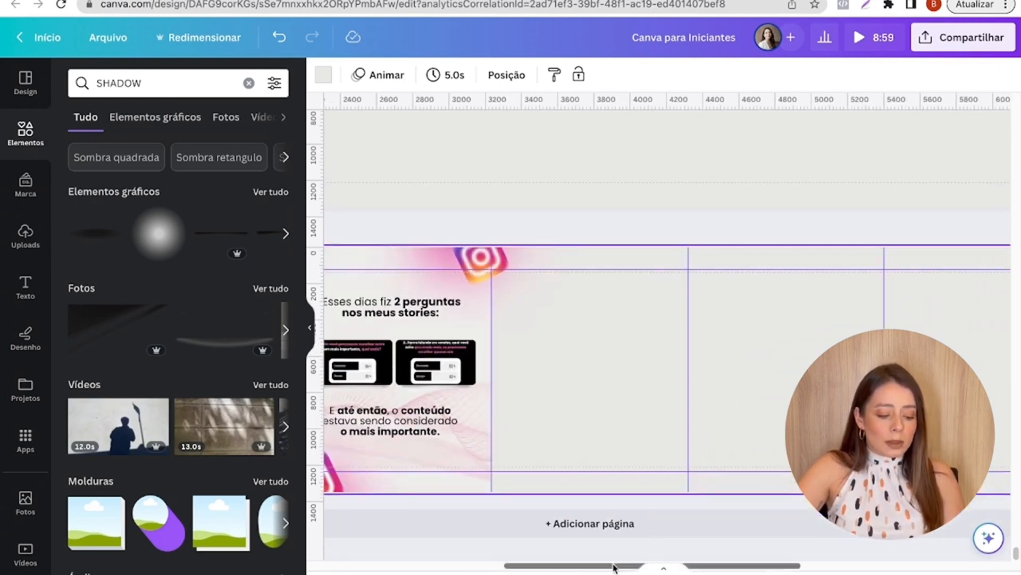
left_click_drag(616, 565, 521, 553)
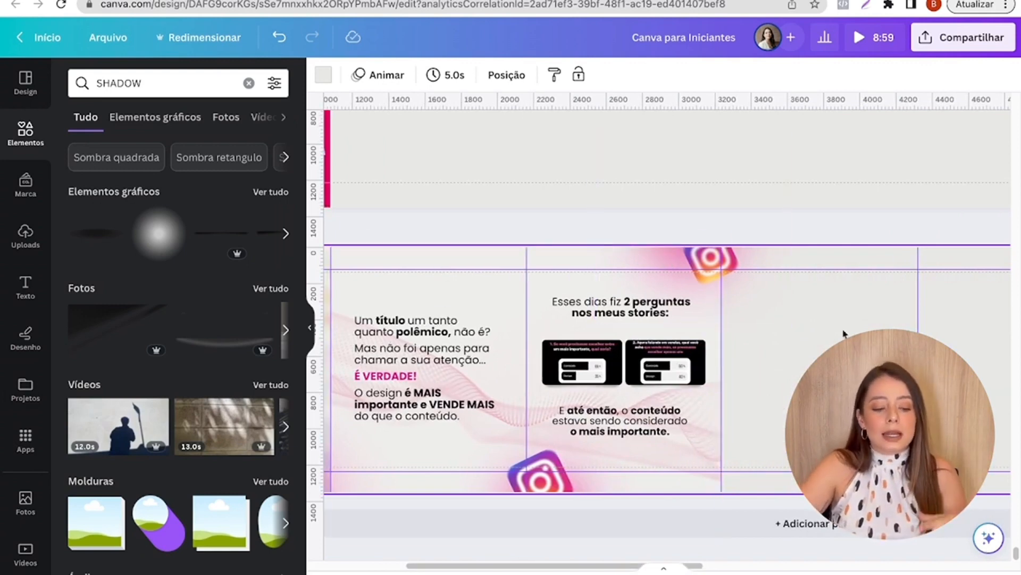
left_click_drag(610, 568, 753, 557)
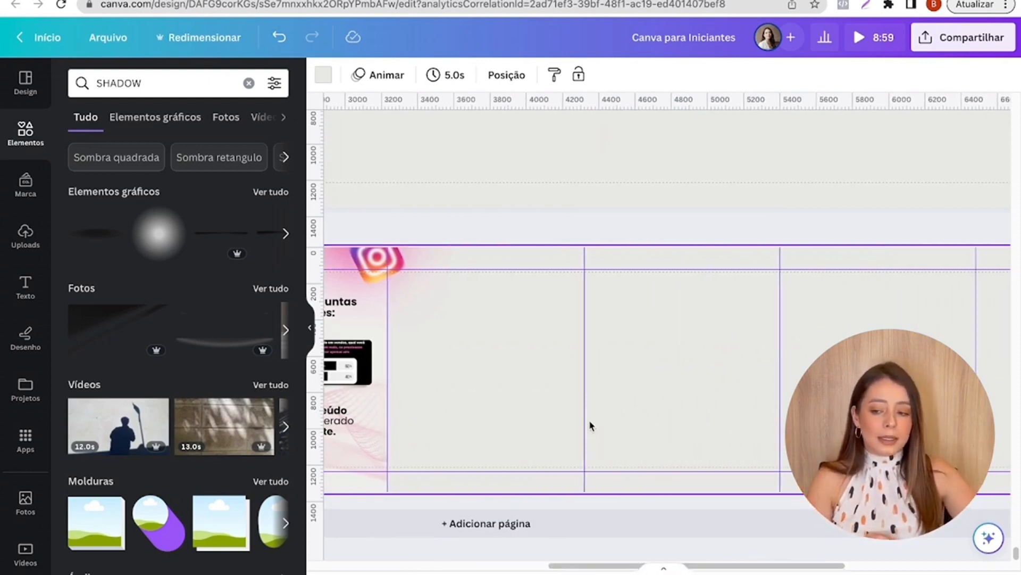
key("r")
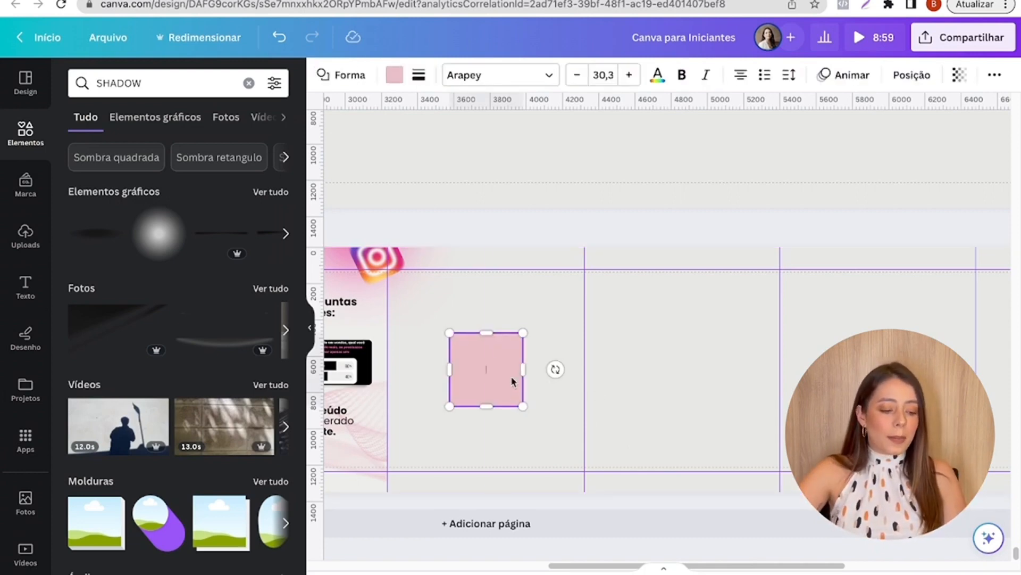
scroll(417, 393, "up", 3, "ctrl")
scroll(447, 340, "down", 1)
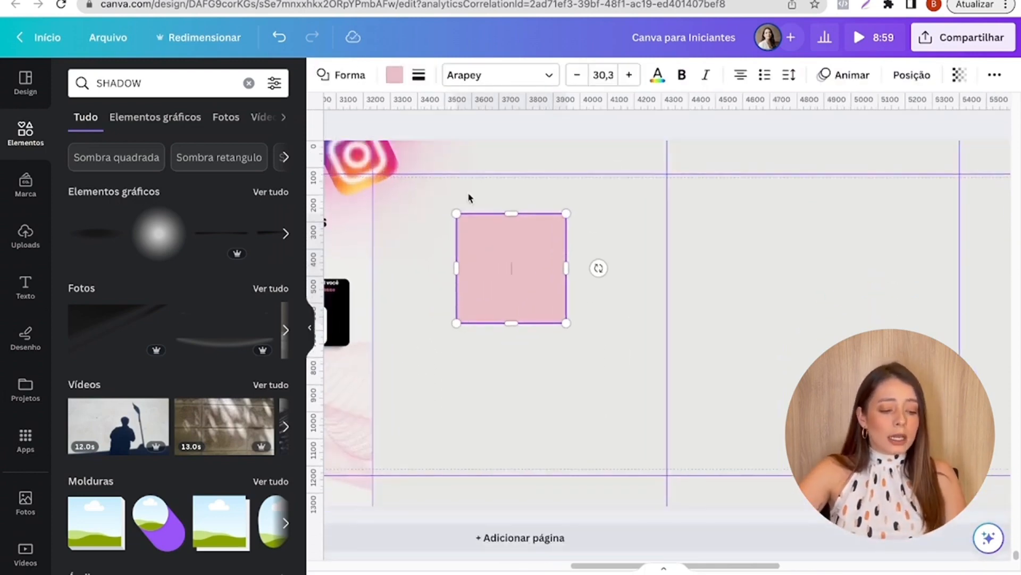
left_click_drag(407, 219, 417, 219)
left_click_drag(477, 251, 970, 505)
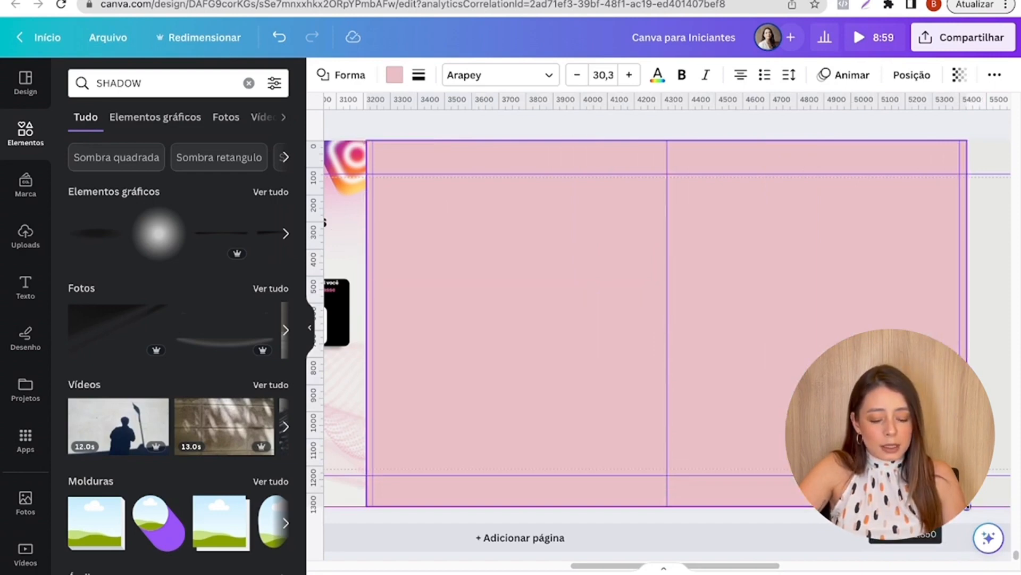
- Layer the large rectangle behind the Instagram icon, one level above the very back
left_click(896, 85)
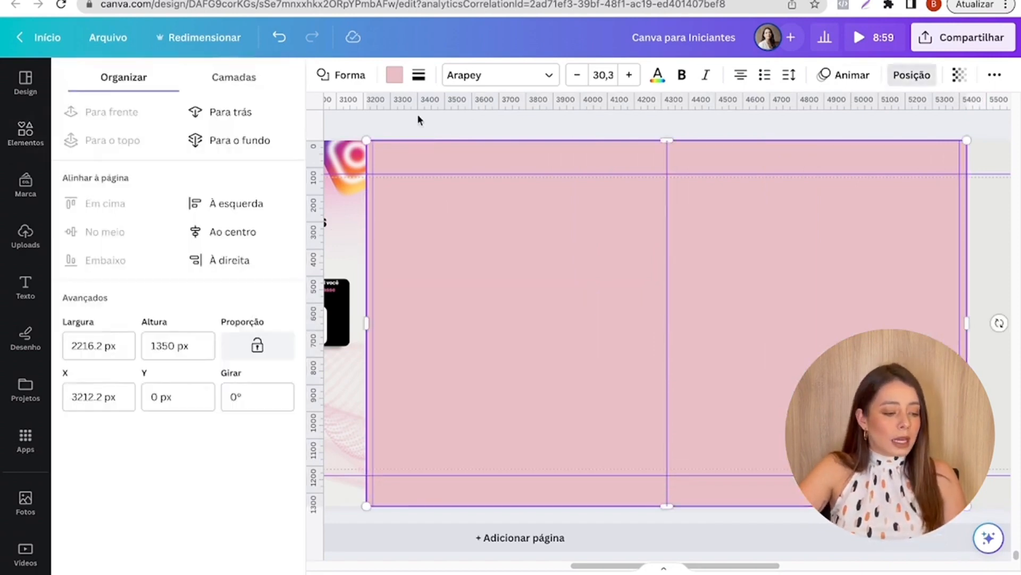
left_click(220, 114)
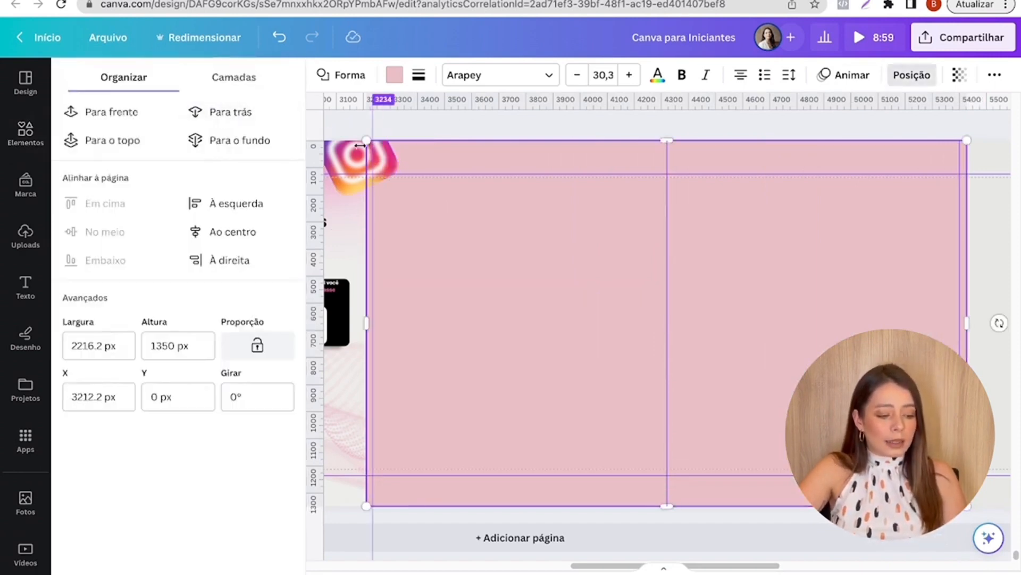
left_click(236, 113)
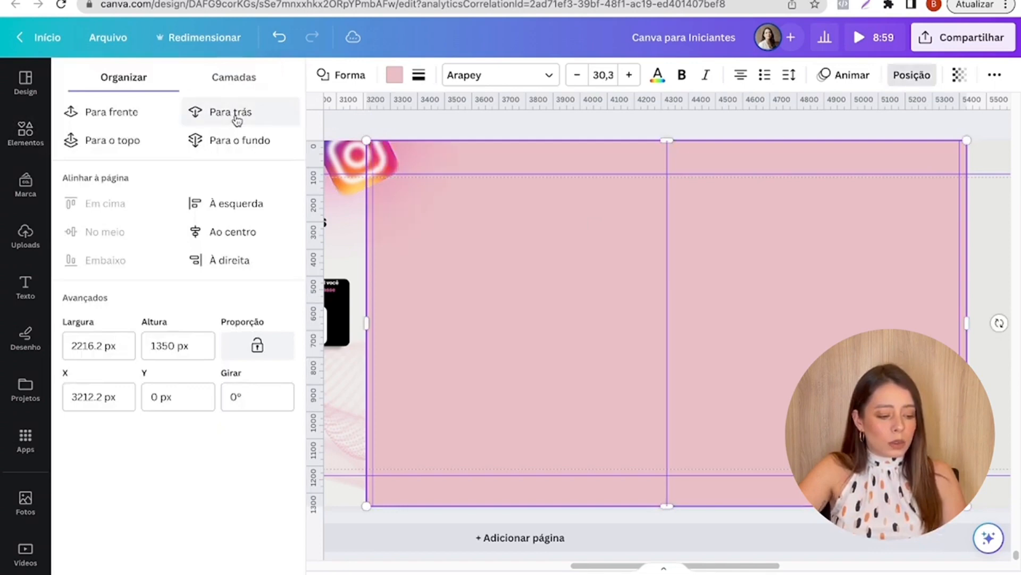
left_click(114, 114)
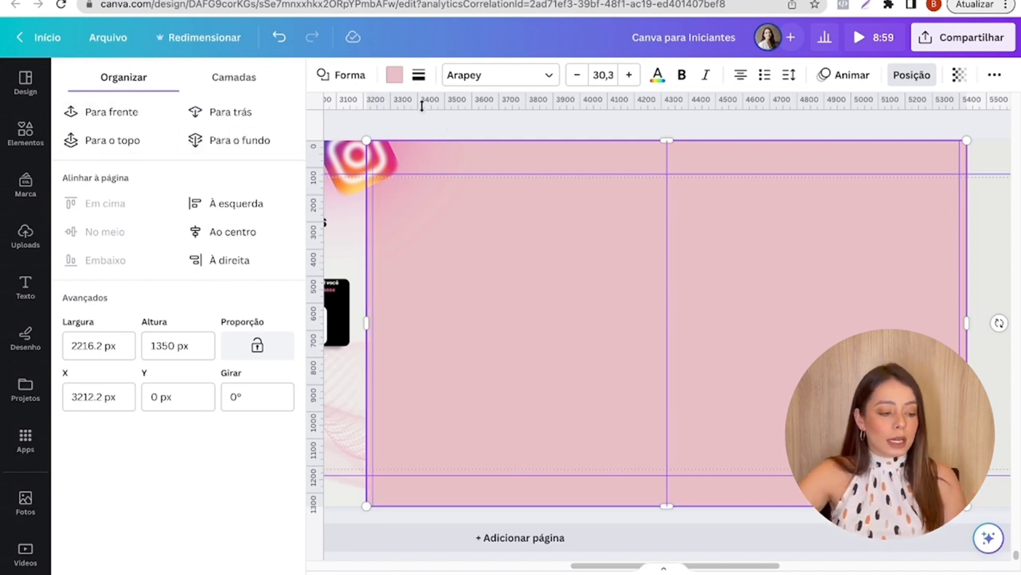
- Fill the rectangle with the brand color #a80047
left_click(395, 75)
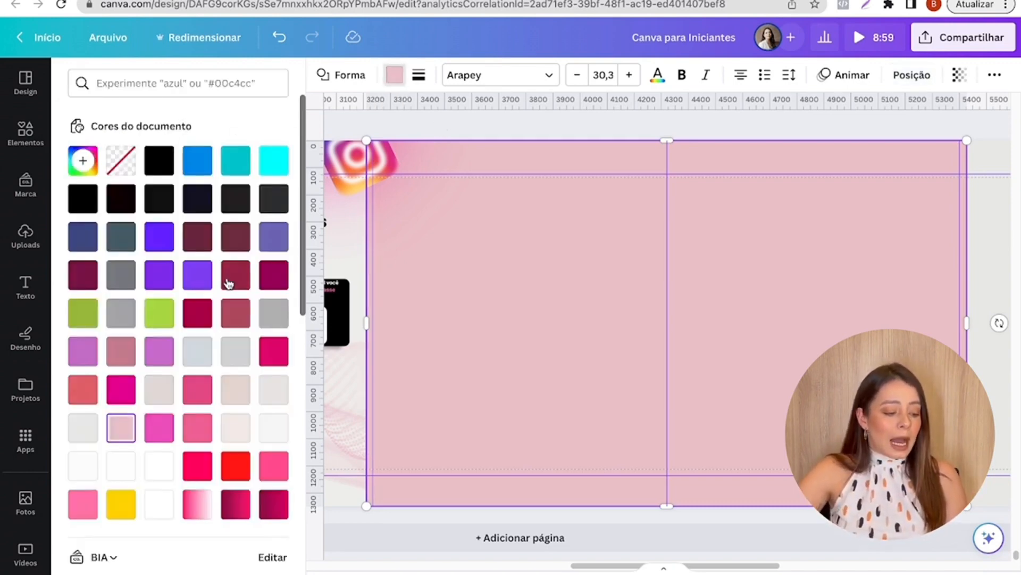
scroll(234, 319, "down", 5)
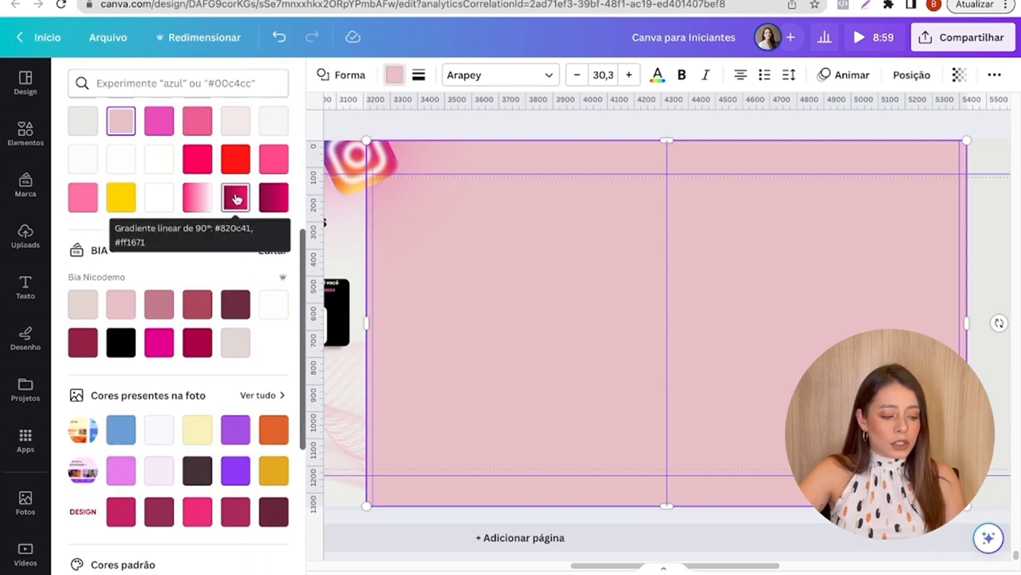
scroll(235, 203, "up", 2)
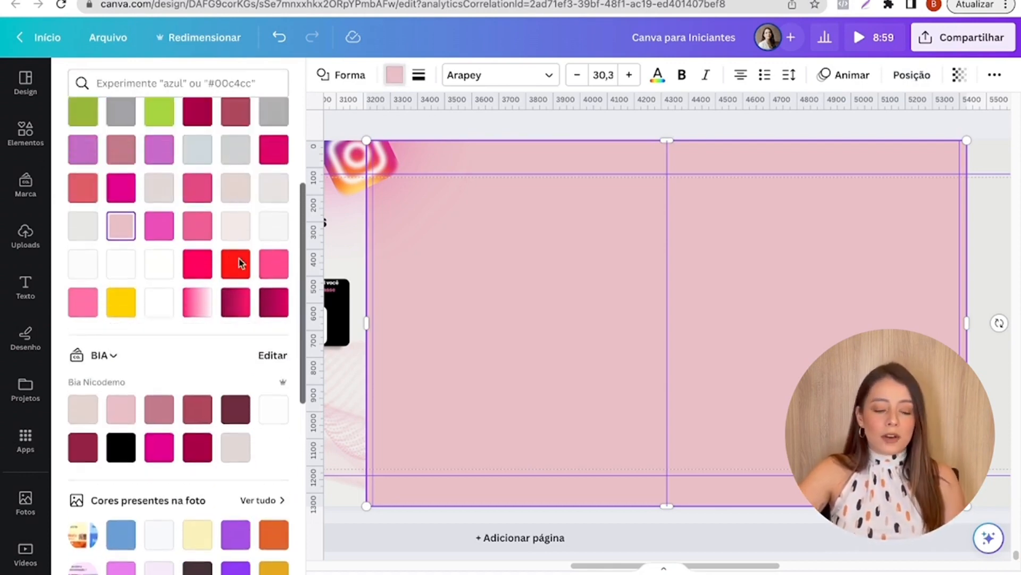
scroll(239, 271, "up", 3)
scroll(213, 319, "down", 4)
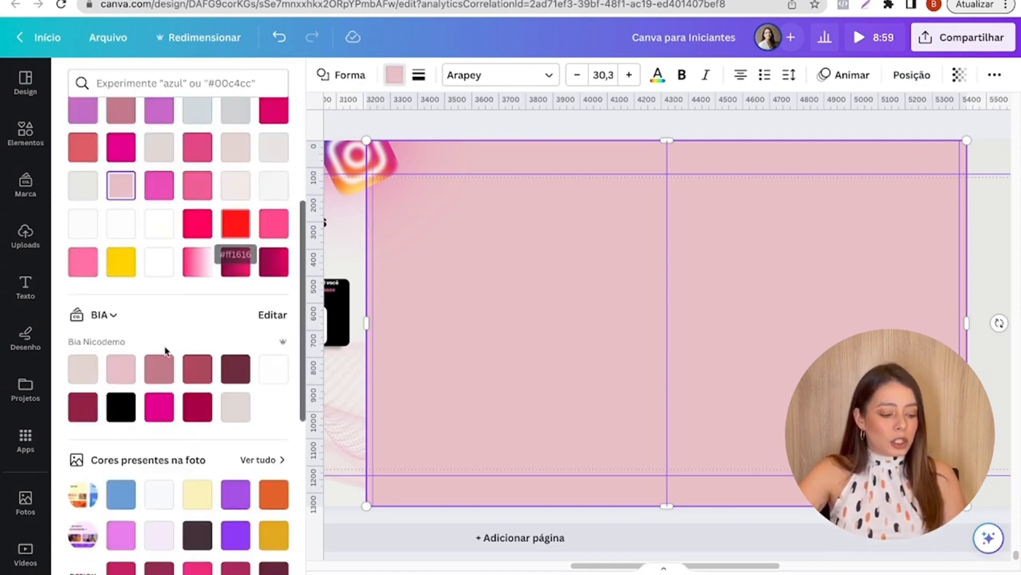
left_click(199, 412)
- Change the large rectangle's fill to a gradient and set its second color to pink #F60471
scroll(202, 410, "up", 3)
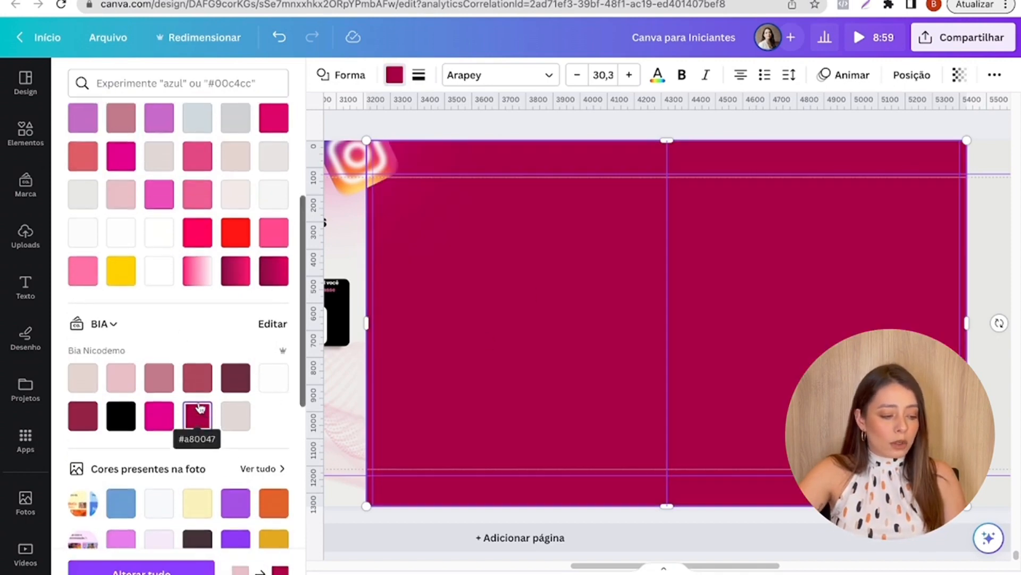
scroll(240, 389, "up", 1)
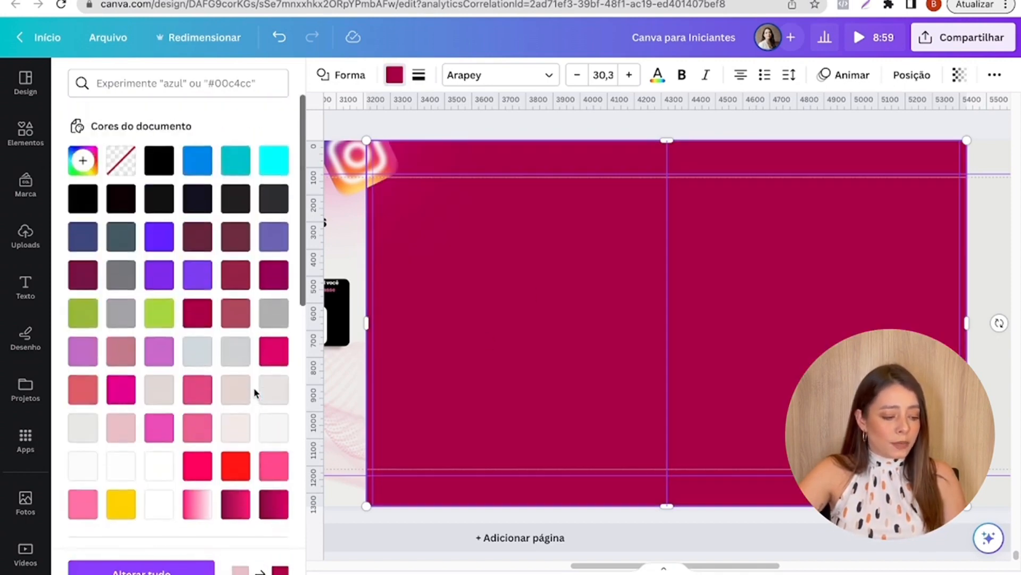
left_click(84, 167)
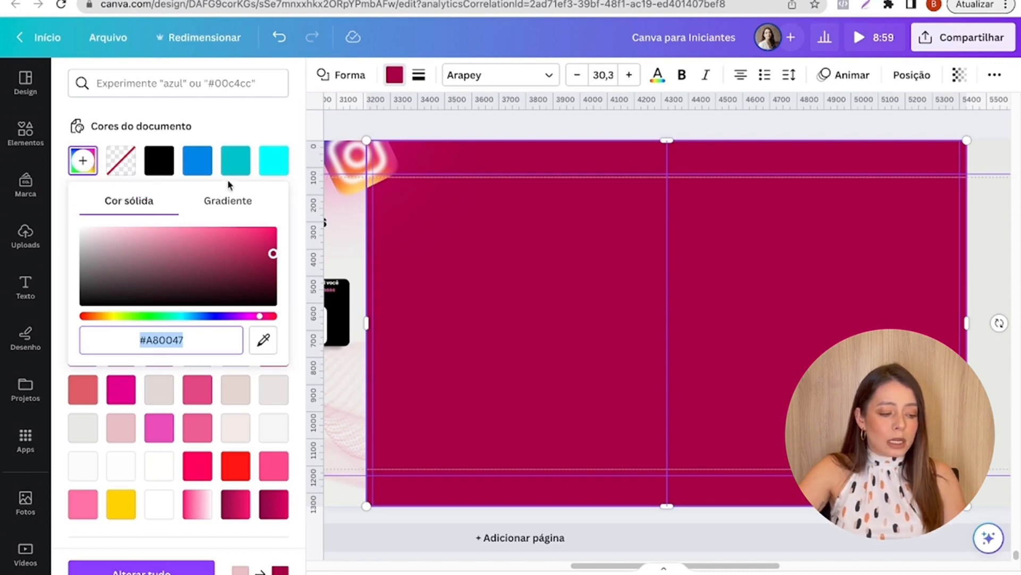
left_click(237, 200)
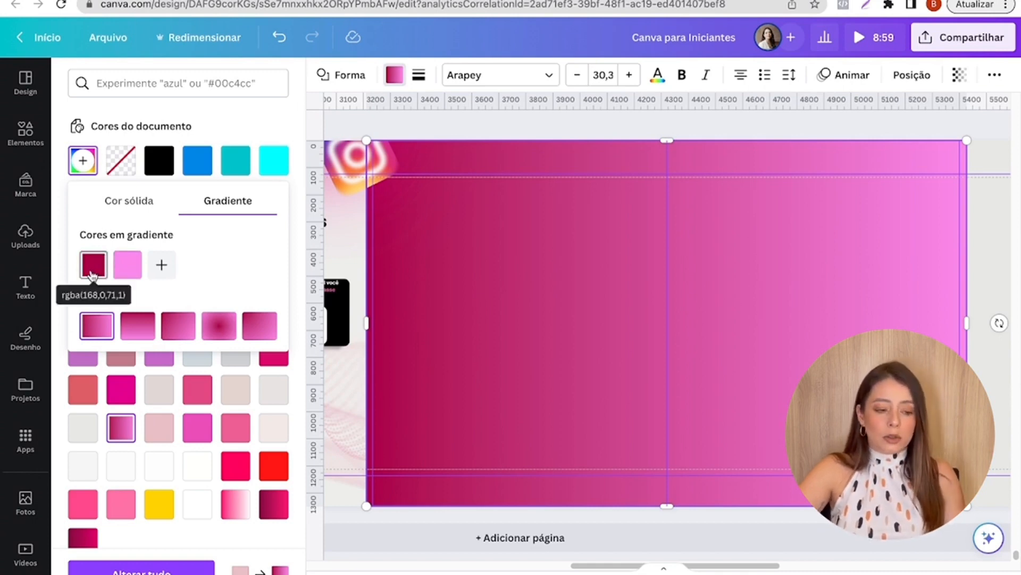
left_click(128, 277)
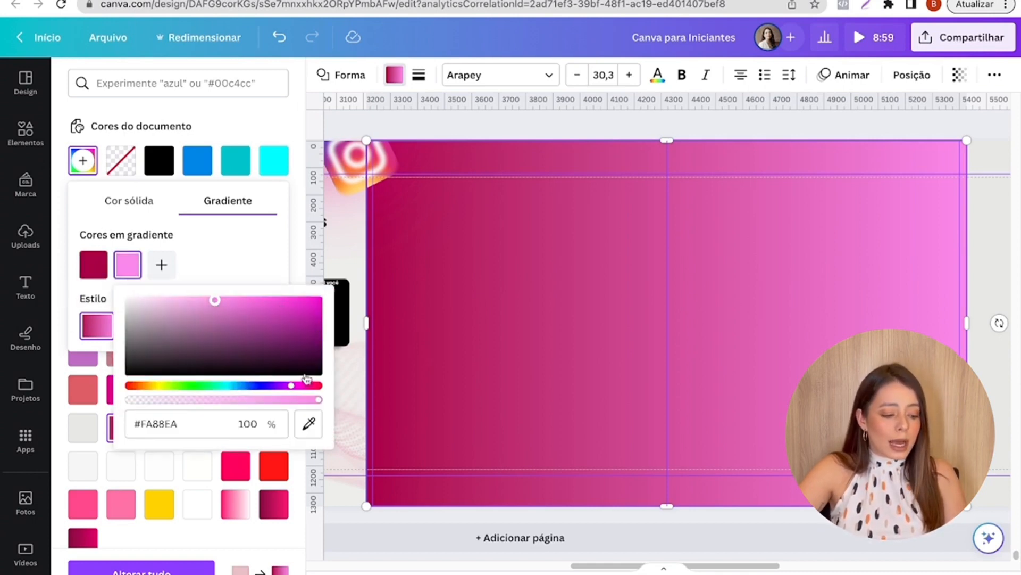
left_click_drag(256, 326, 345, 291)
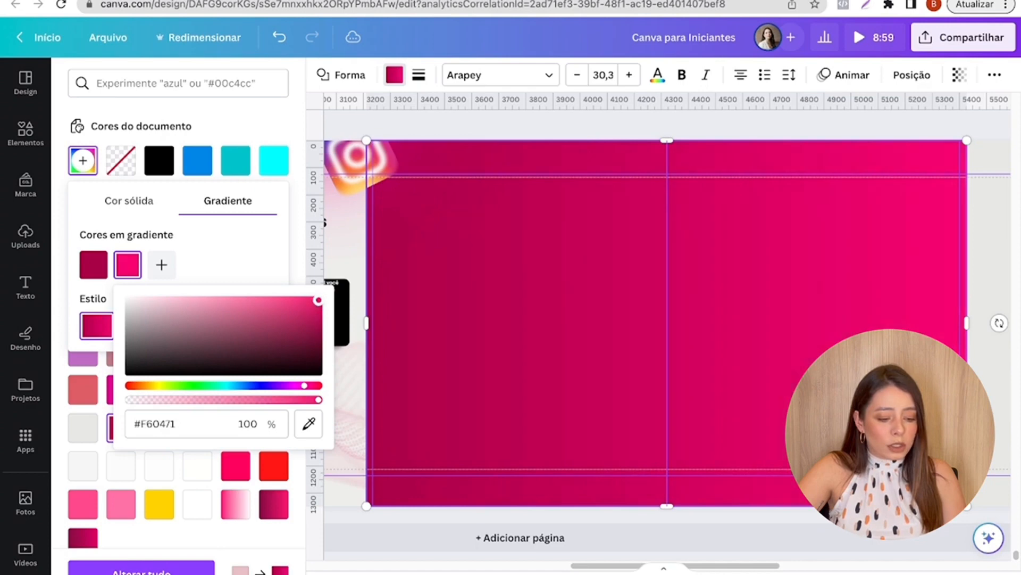
- Set the rectangle gradient's first color to dark burgundy #790335 and deselect the shape
left_click(103, 265)
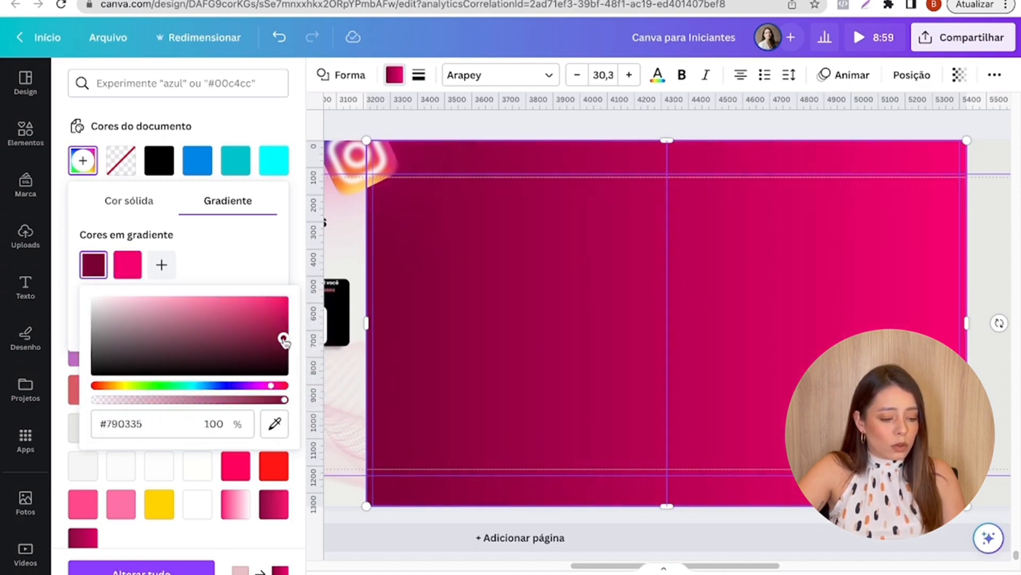
left_click(215, 262)
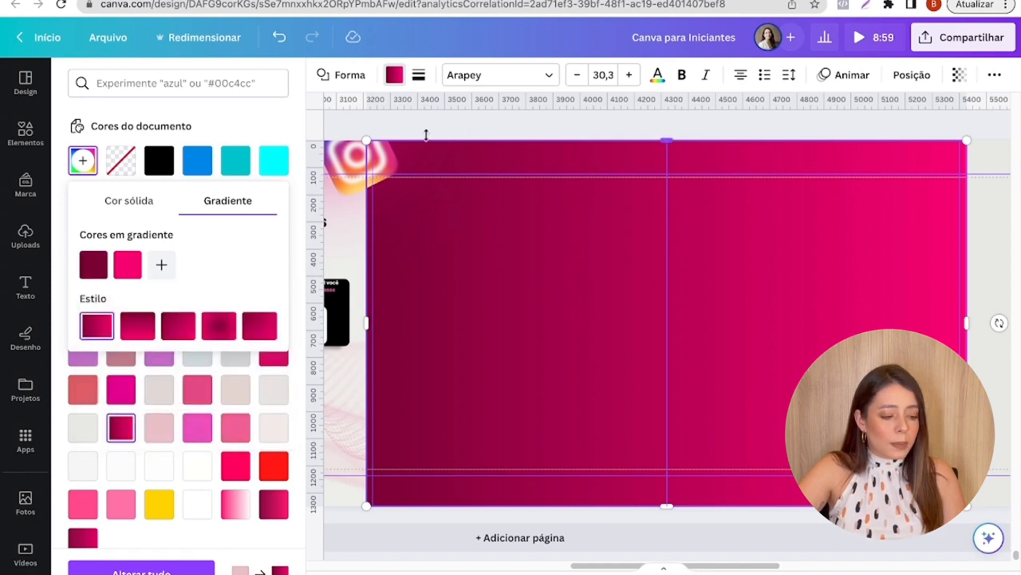
key("Escape")
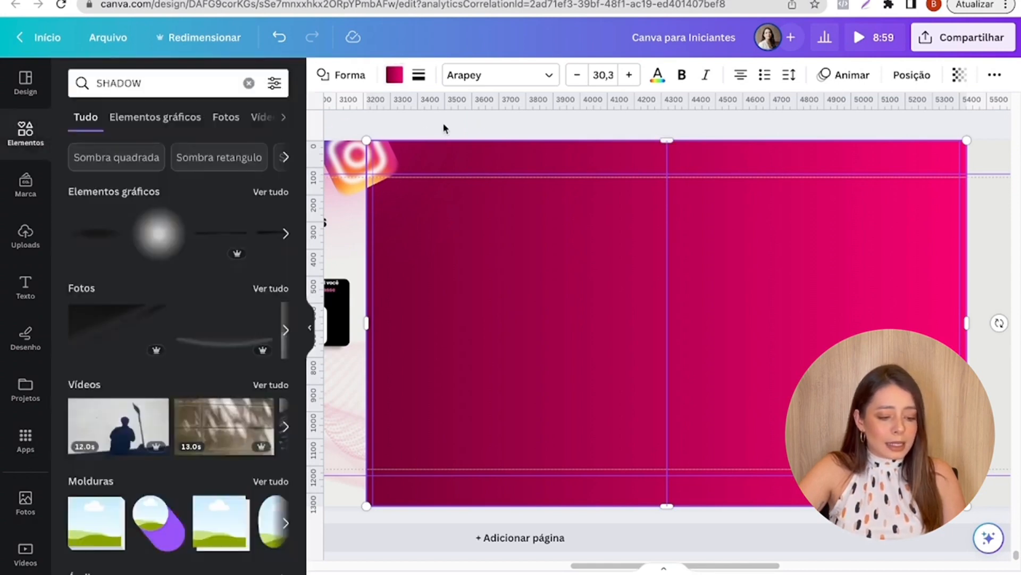
scroll(443, 122, "down", 3)
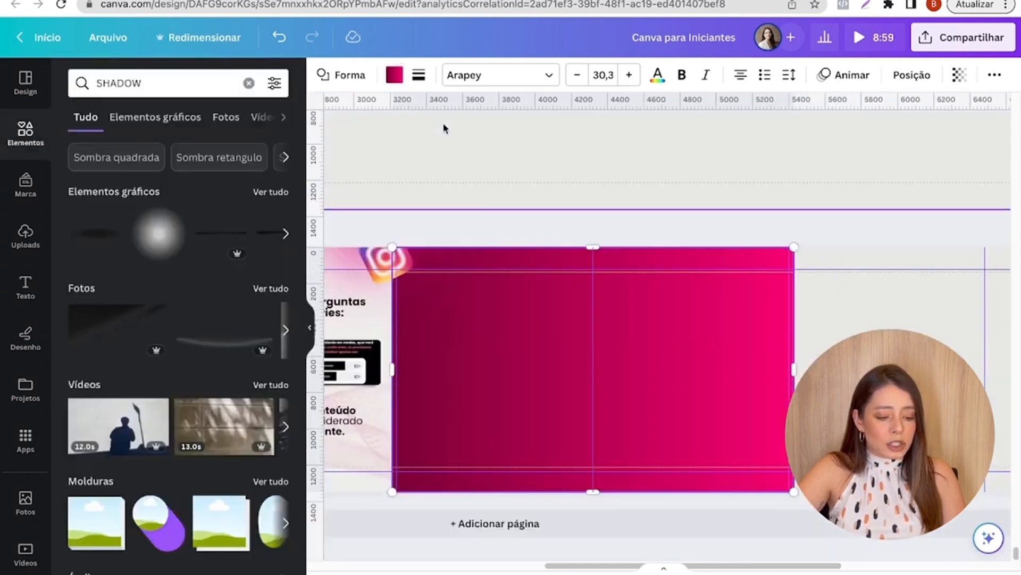
left_click(829, 288)
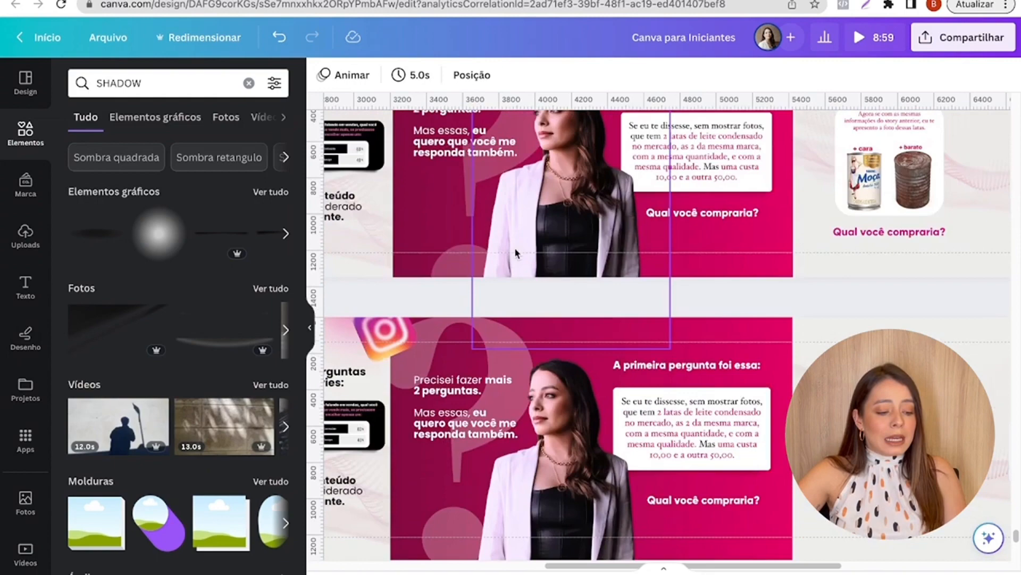
- Examine the question mark, text and woman's photo on the reference page's fourth and fifth slides
scroll(515, 254, "up", 5)
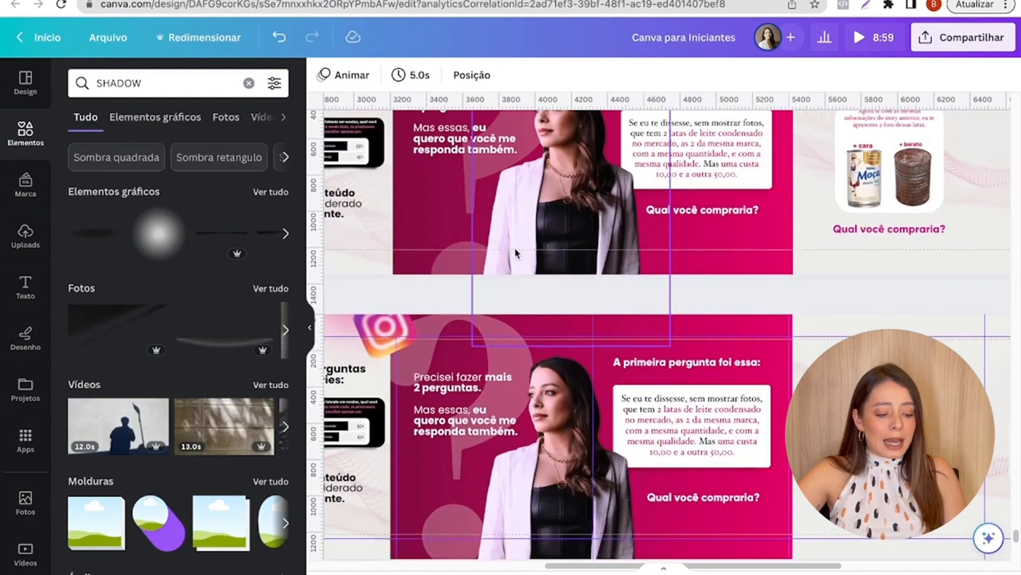
scroll(515, 254, "down", 10)
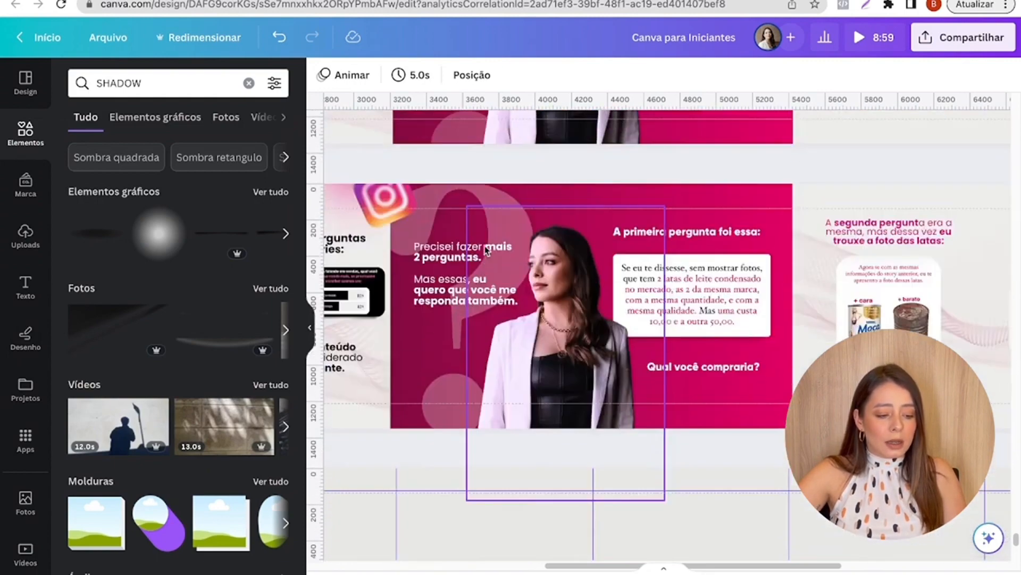
scroll(515, 254, "up", 3)
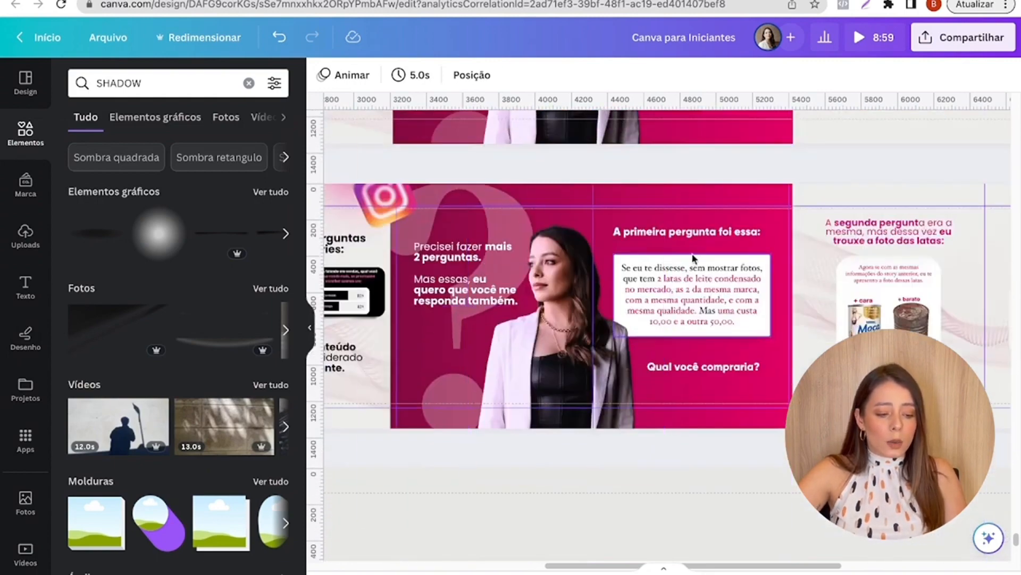
left_click(486, 192)
left_click(468, 274)
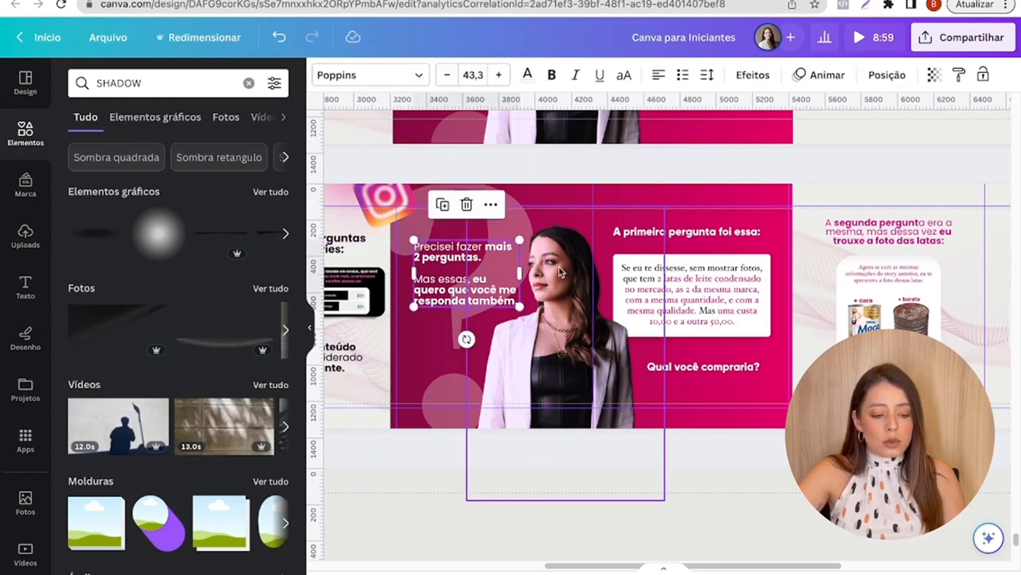
left_click(560, 269)
scroll(560, 268, "down", 4)
scroll(560, 271, "up", 5)
scroll(404, 407, "up", 3)
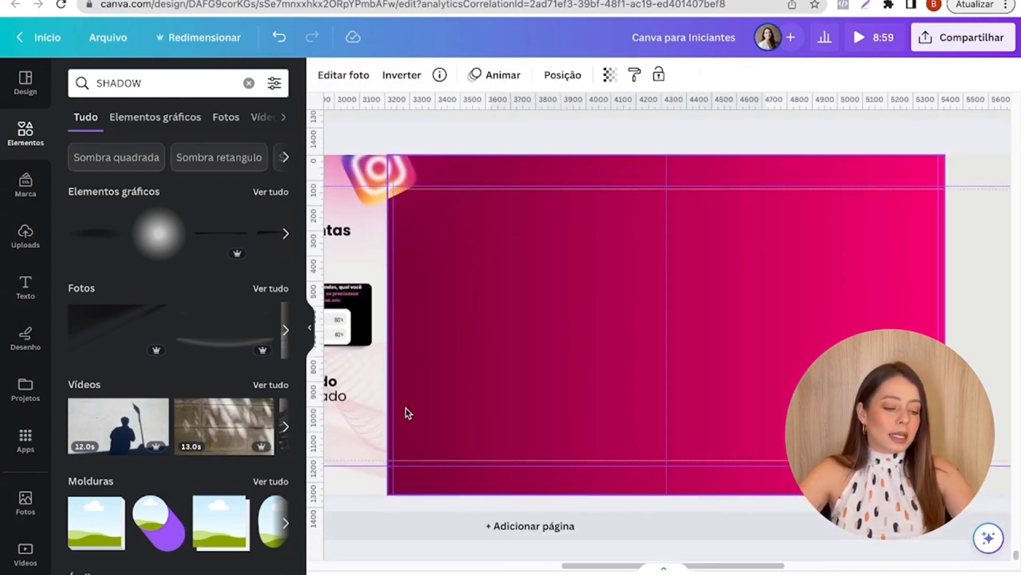
- Add a "?" text on the fourth slide, enlarge it to about size 794 and set its font to DM Serif Display
key("t")
key("BackSpace")
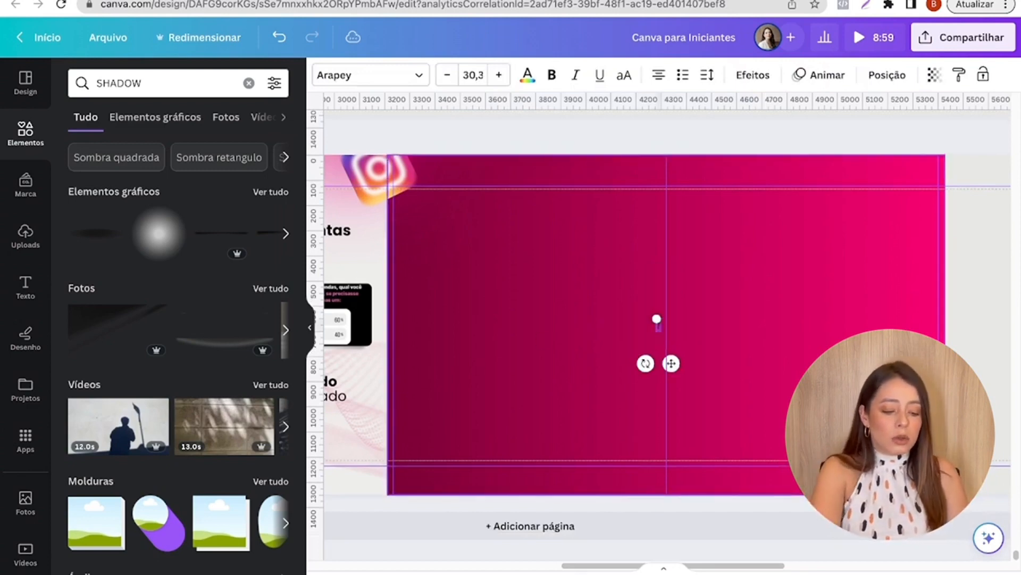
type("?")
left_click_drag(656, 319, 346, 109)
left_click_drag(620, 228, 476, 319)
left_click(367, 79)
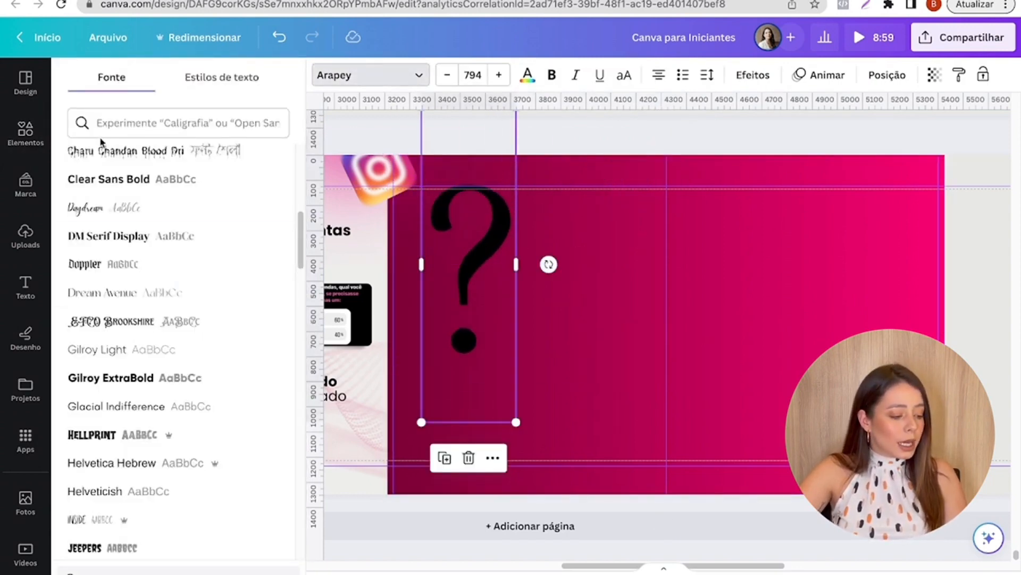
left_click(111, 240)
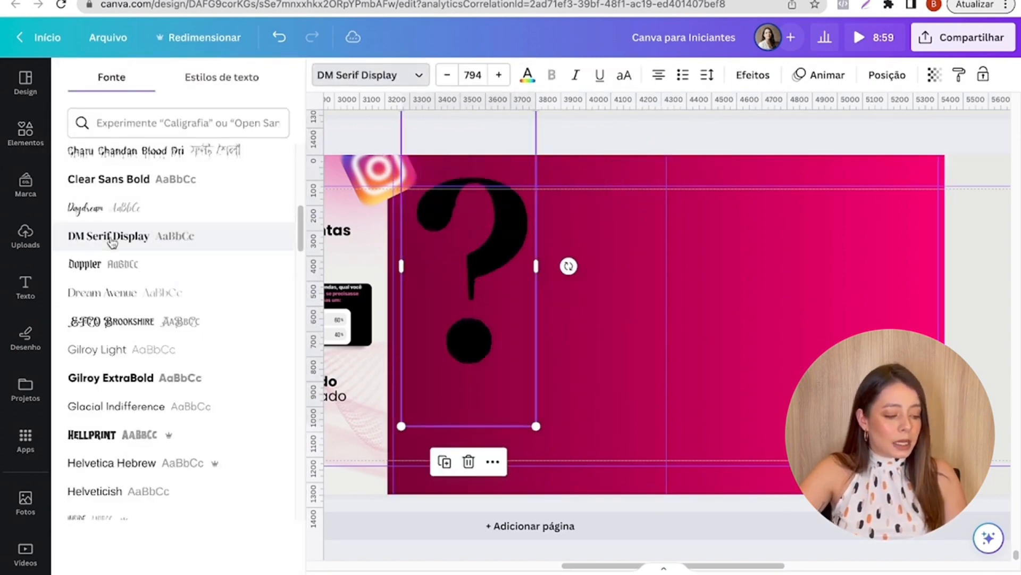
- Color the question mark white, enlarge it to about size 1513 and position it to span the fourth slide's height
left_click(527, 75)
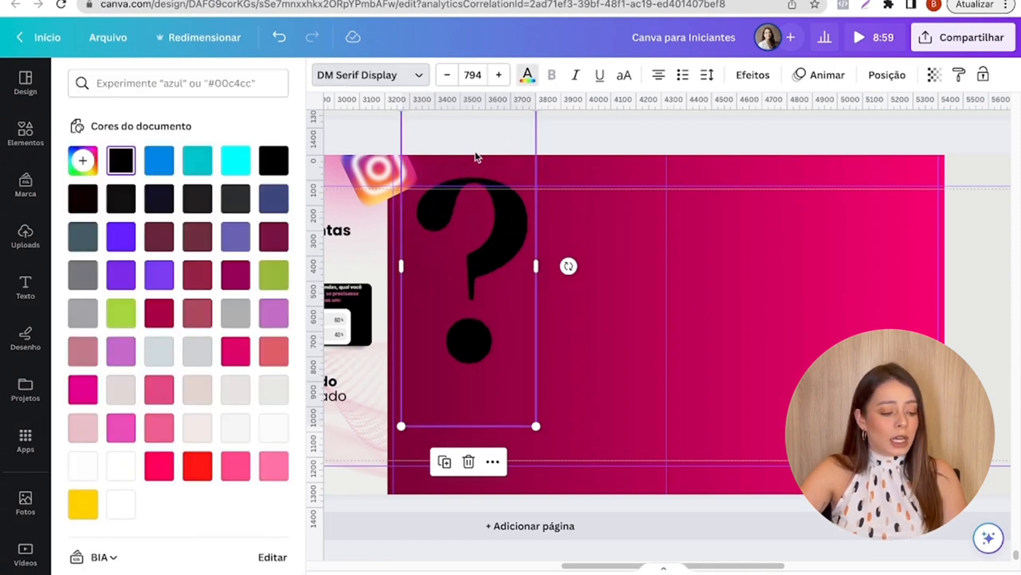
left_click(274, 428)
left_click_drag(535, 425, 619, 570)
scroll(426, 266, "up", 3)
left_click_drag(392, 250, 318, 177)
scroll(496, 282, "down", 3)
left_click_drag(519, 274, 509, 277)
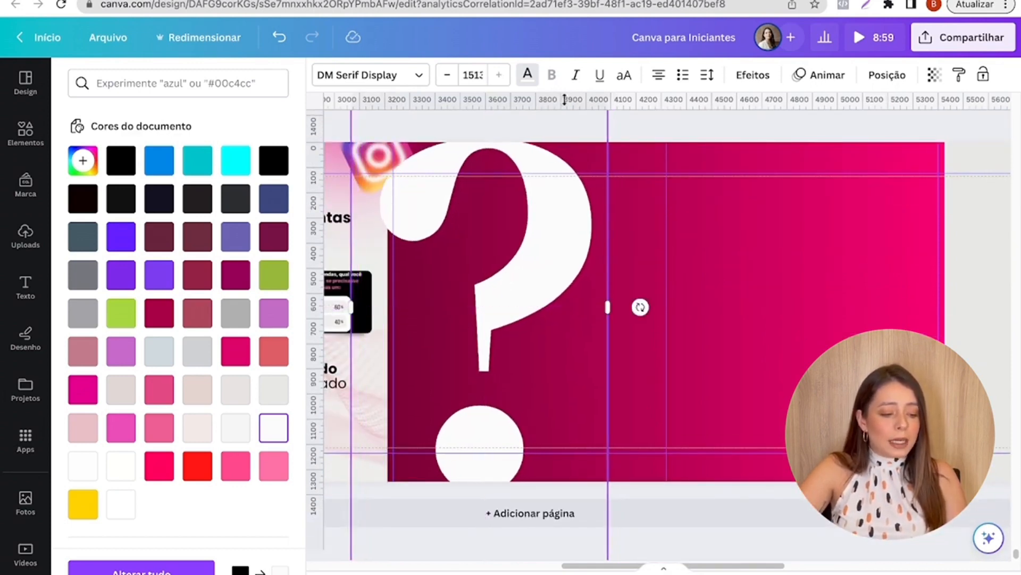
- Set the question mark's transparency to 23 and layer it behind the Instagram icon
left_click(931, 79)
left_click_drag(861, 130, 832, 134)
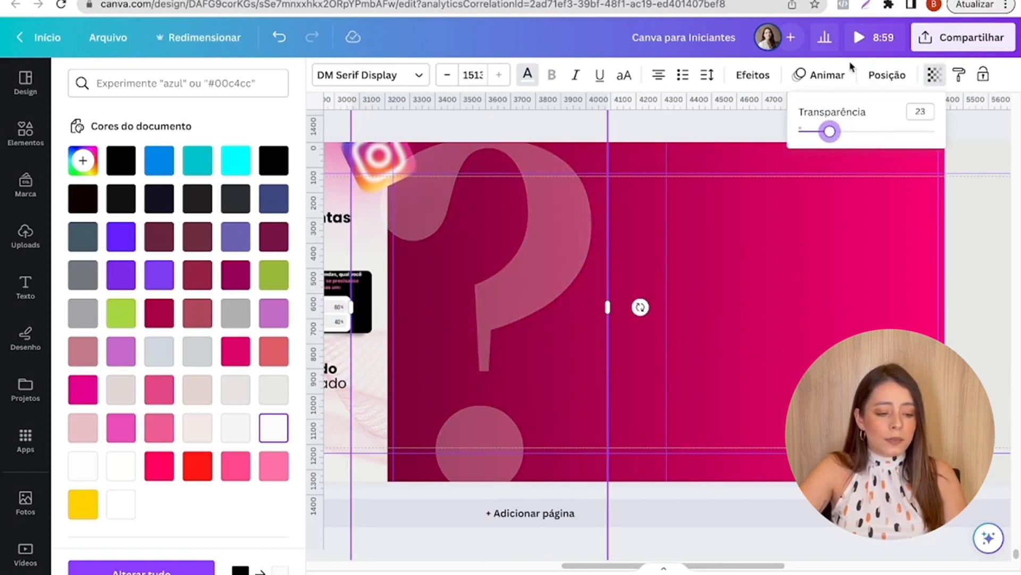
left_click(887, 75)
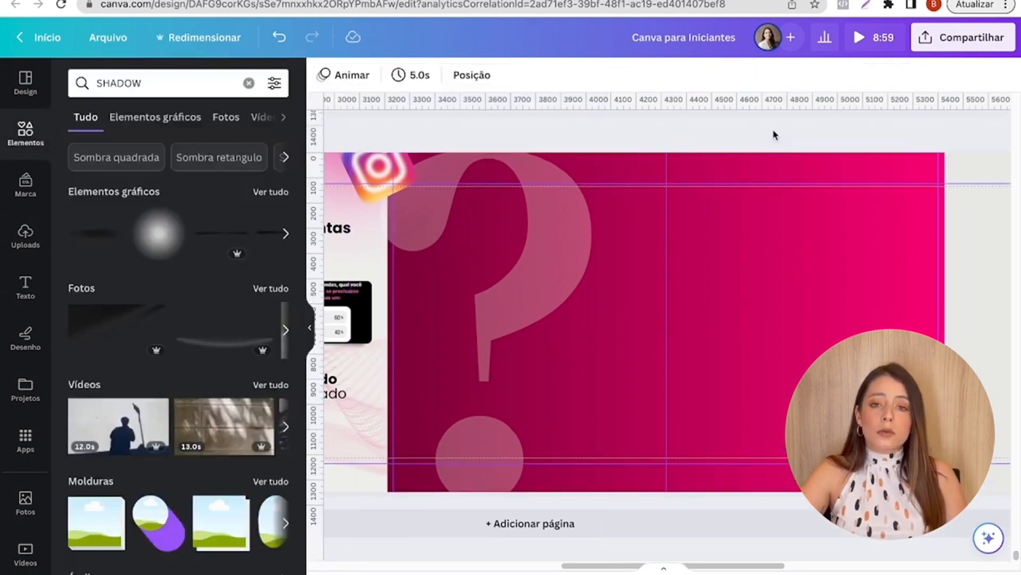
left_click(25, 237)
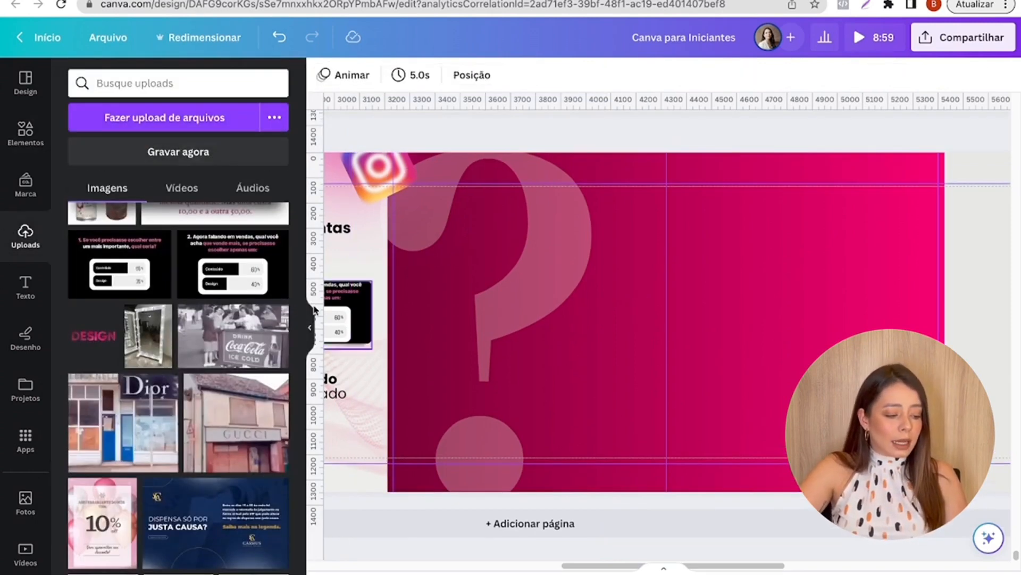
scroll(208, 372, "down", 4)
scroll(208, 371, "up", 4)
left_click(707, 254)
- Copy the woman's cut-out photo from the reference page's magenta slides
scroll(707, 254, "up", 10)
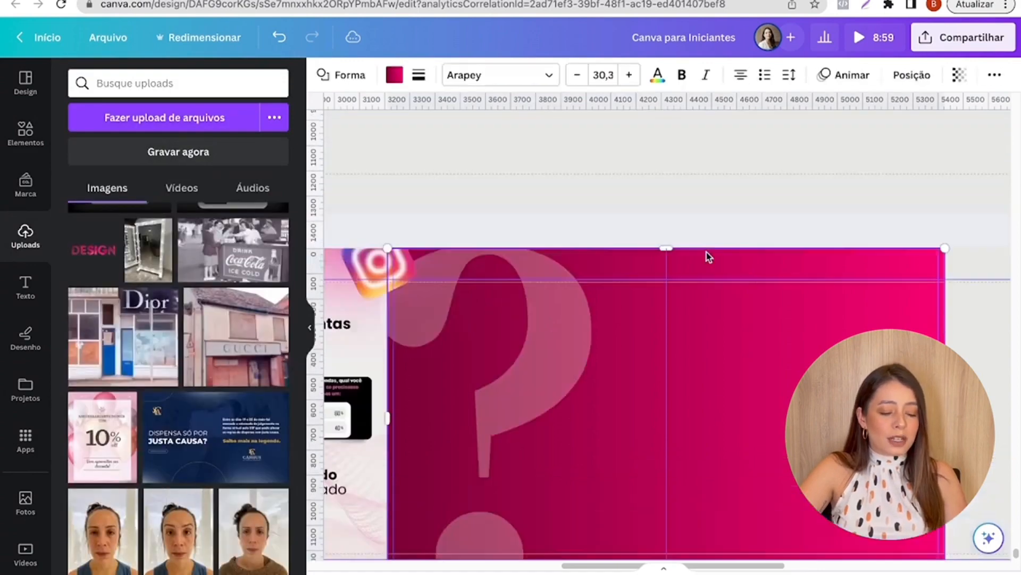
scroll(706, 254, "up", 7)
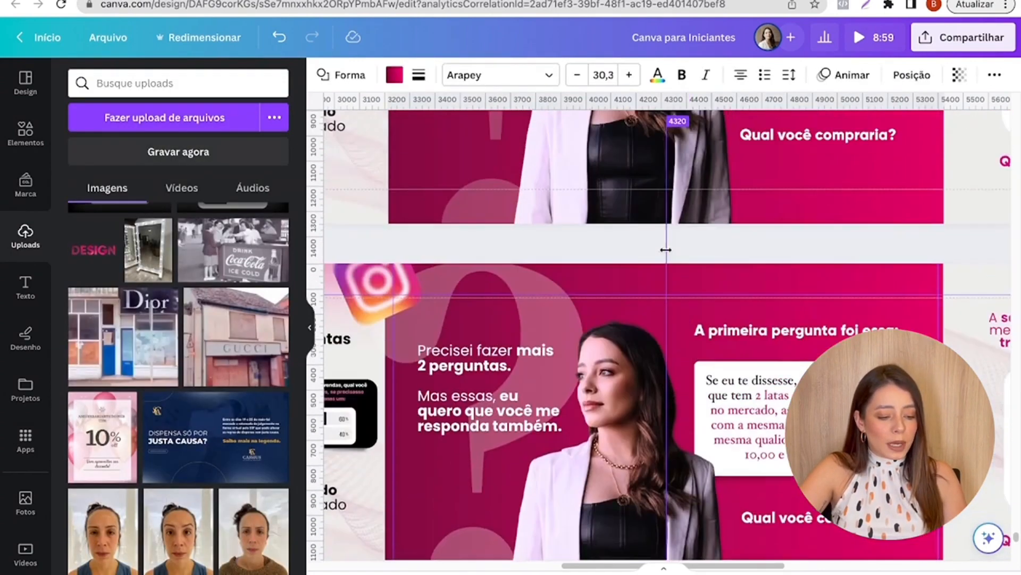
scroll(638, 350, "down", 3)
left_click(633, 327)
scroll(631, 328, "up", 5)
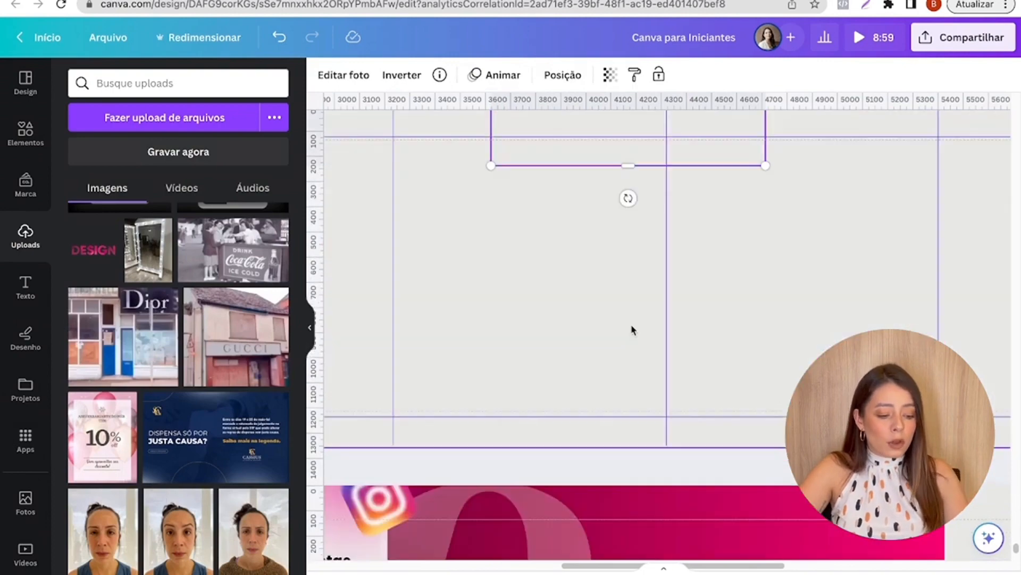
scroll(631, 327, "down", 3)
scroll(631, 330, "down", 1)
- Paste the woman's photo across the boundary between the fourth and fifth slides and crop its left edge slightly
left_click(309, 330)
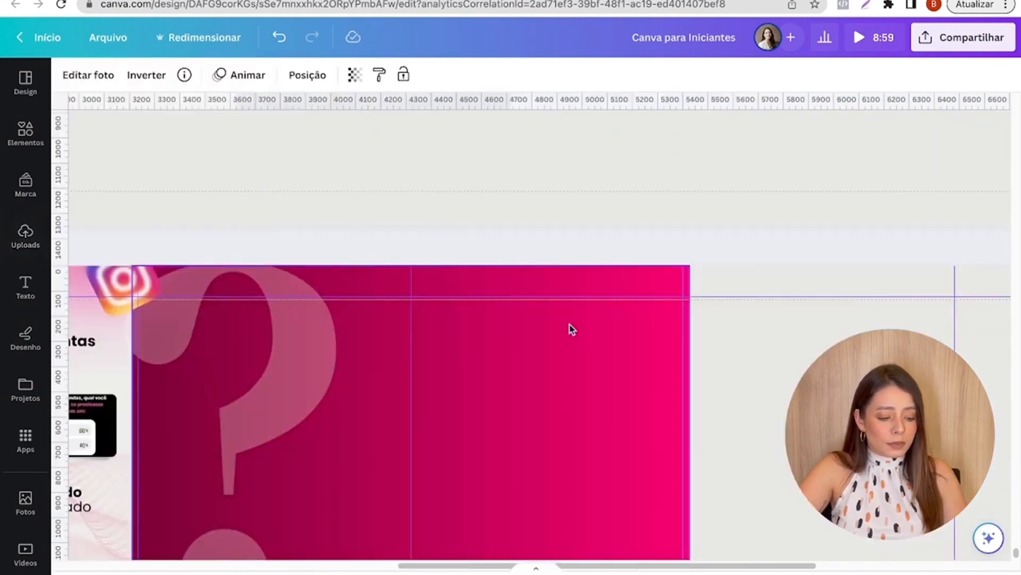
scroll(572, 327, "down", 3)
left_click_drag(436, 567, 340, 566)
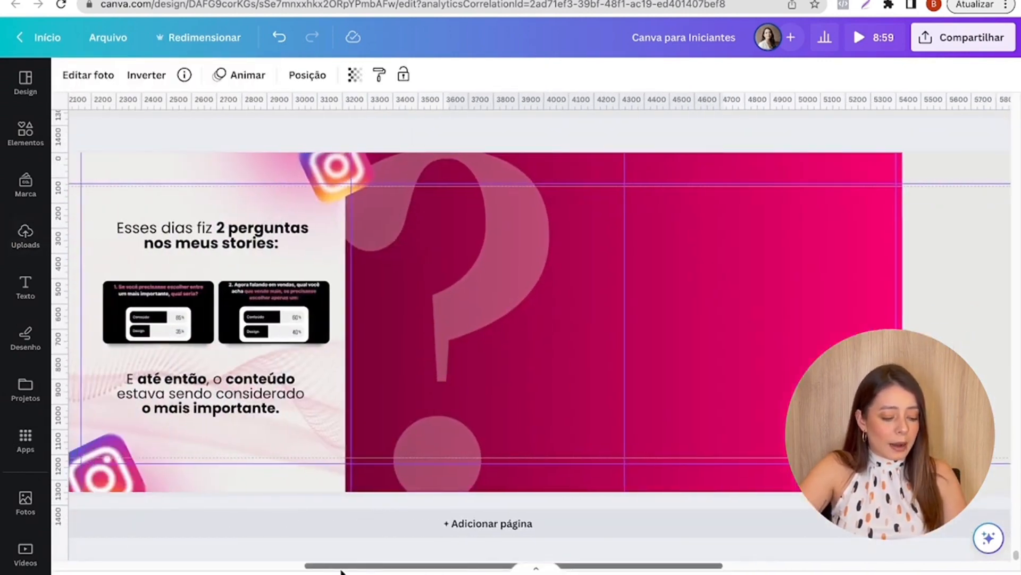
left_click_drag(568, 361, 570, 351)
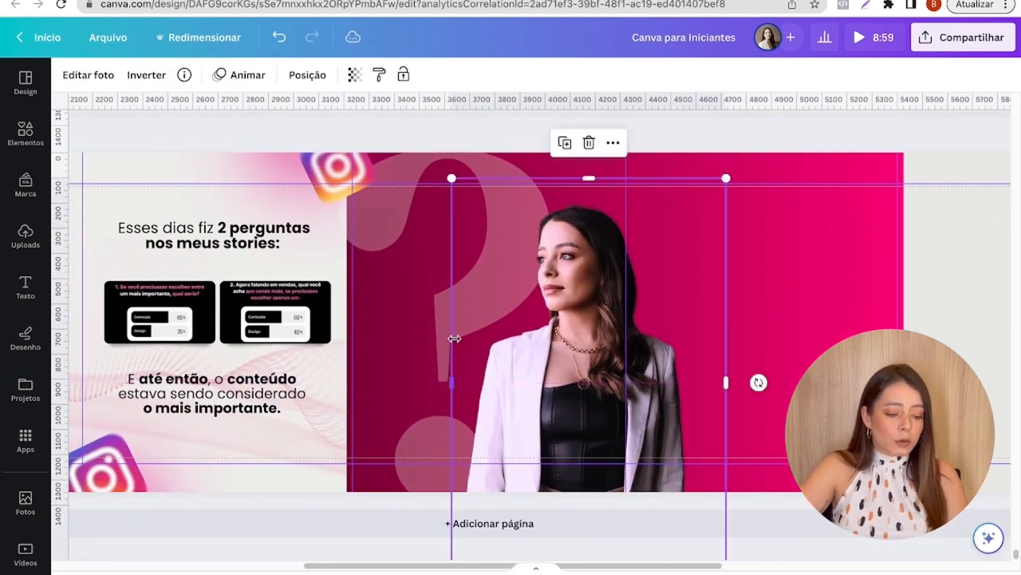
left_click(456, 337)
left_click(489, 326)
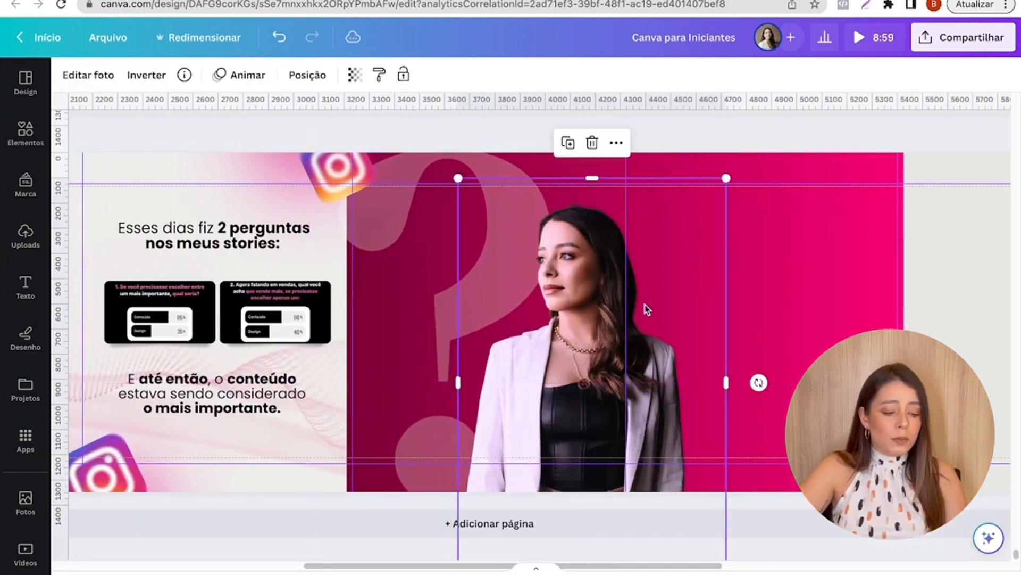
- Copy the white "Precisei fazer mais 2 perguntas" text from the reference page and place it on the fourth slide beside the woman's face
scroll(485, 317, "down", 5)
left_click(470, 313)
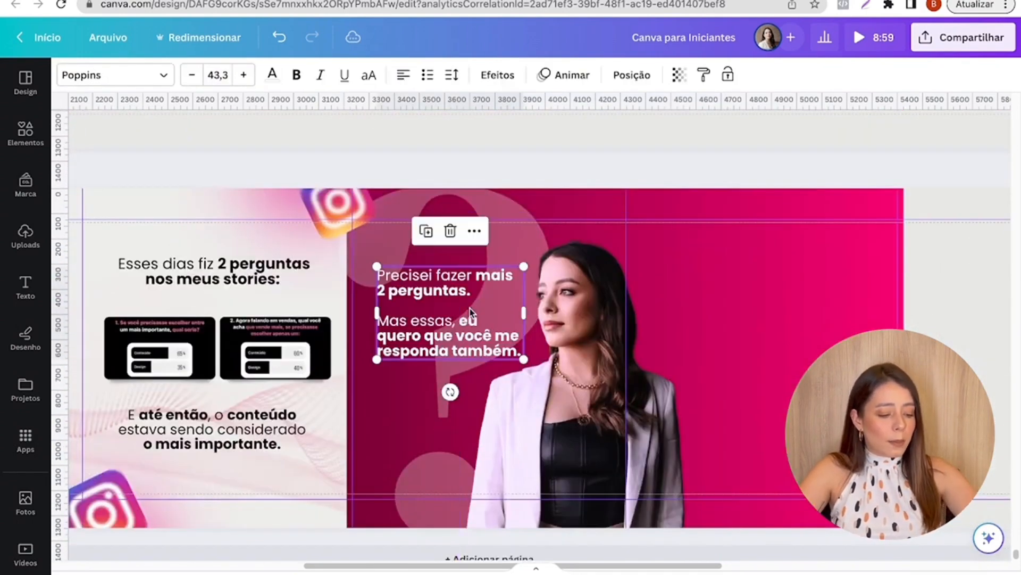
left_click(688, 305)
left_click_drag(447, 328, 450, 322)
left_click(848, 256)
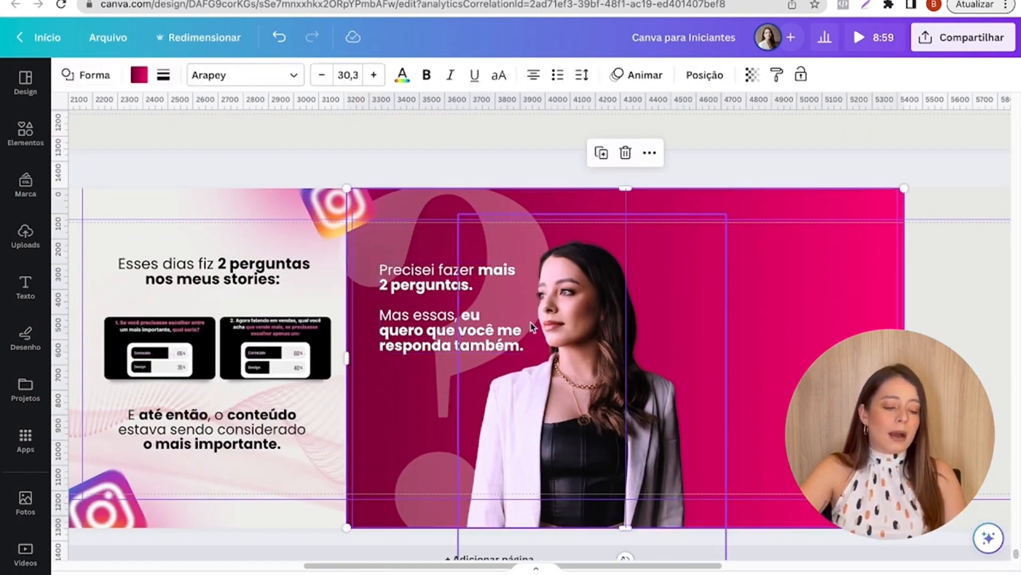
left_click(488, 331)
left_click_drag(485, 333, 485, 328)
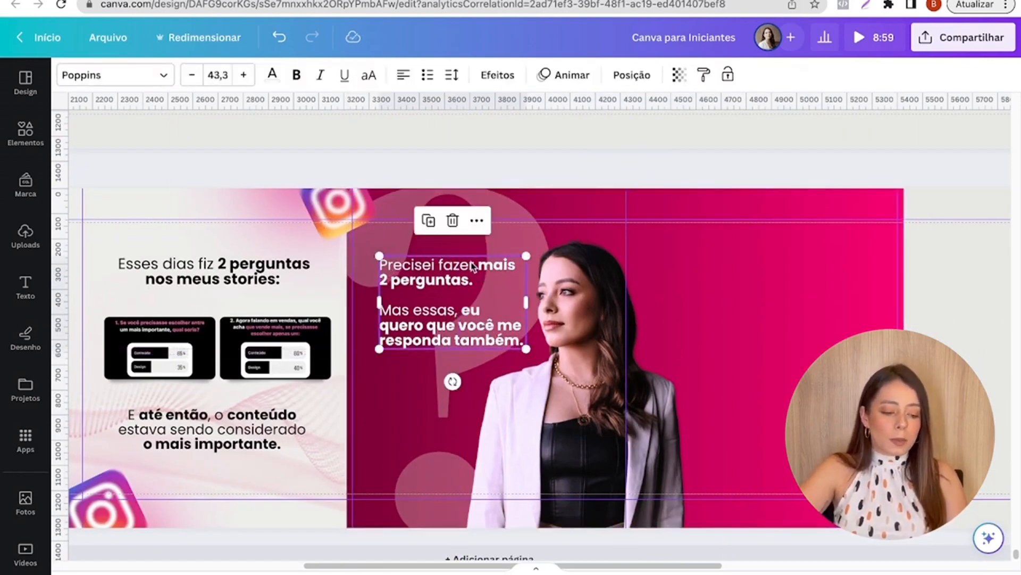
left_click(473, 265)
left_click(480, 264)
left_click(849, 242)
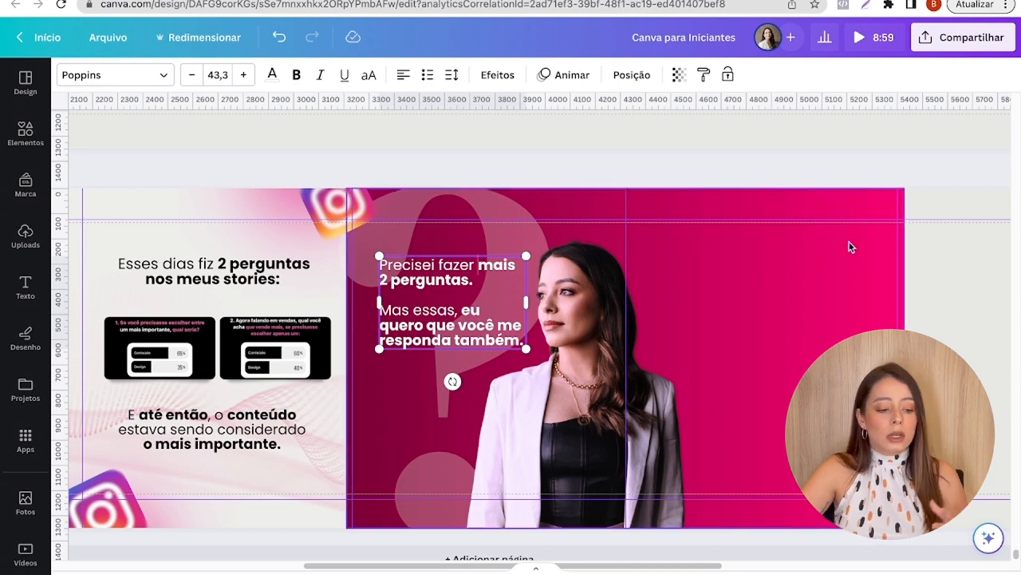
left_click(849, 242)
left_click(474, 323)
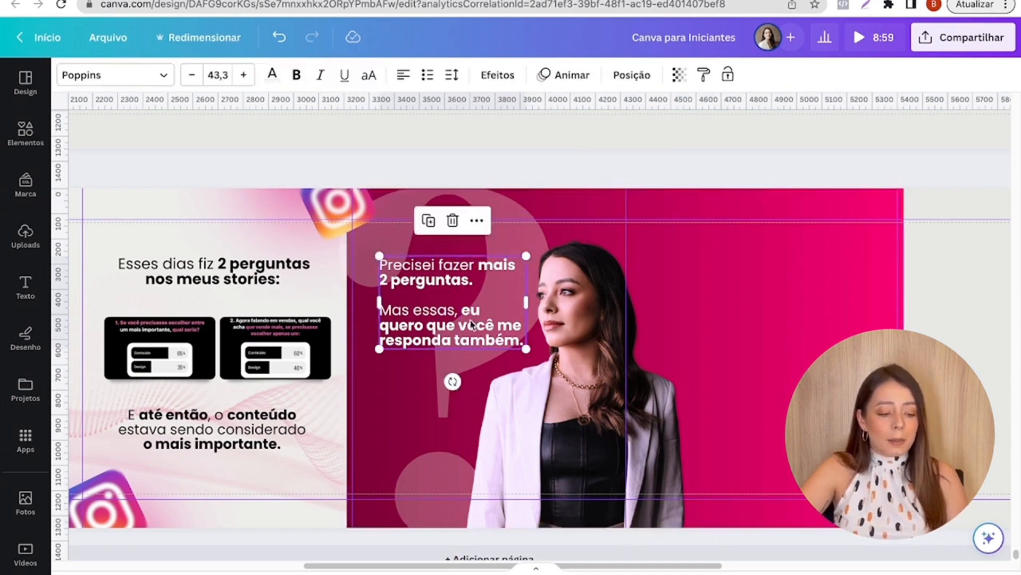
- Set the transparency of the large question mark on the fourth slide to 17
left_click(738, 290)
left_click(438, 210)
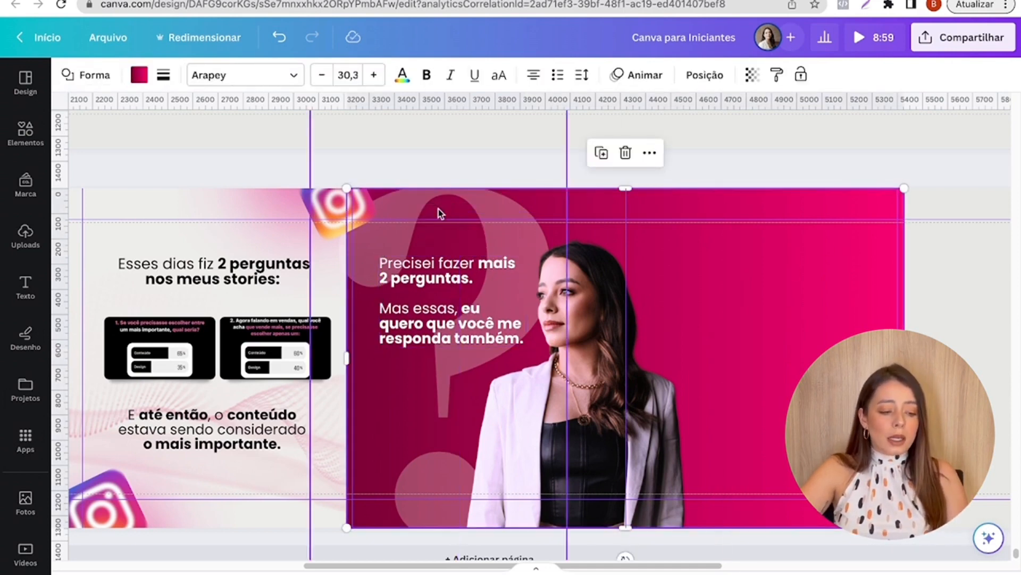
left_click(679, 75)
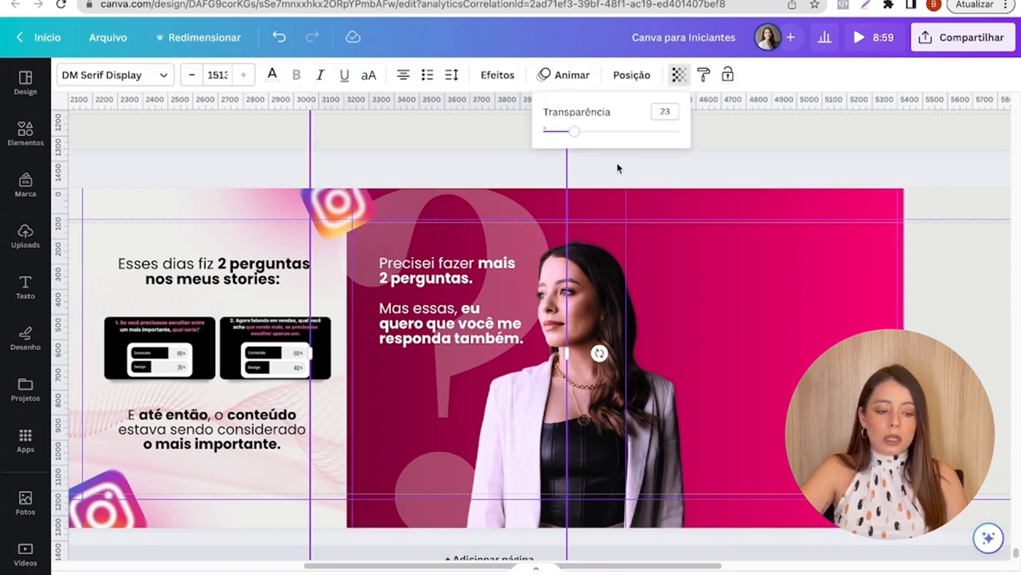
left_click_drag(572, 137, 568, 141)
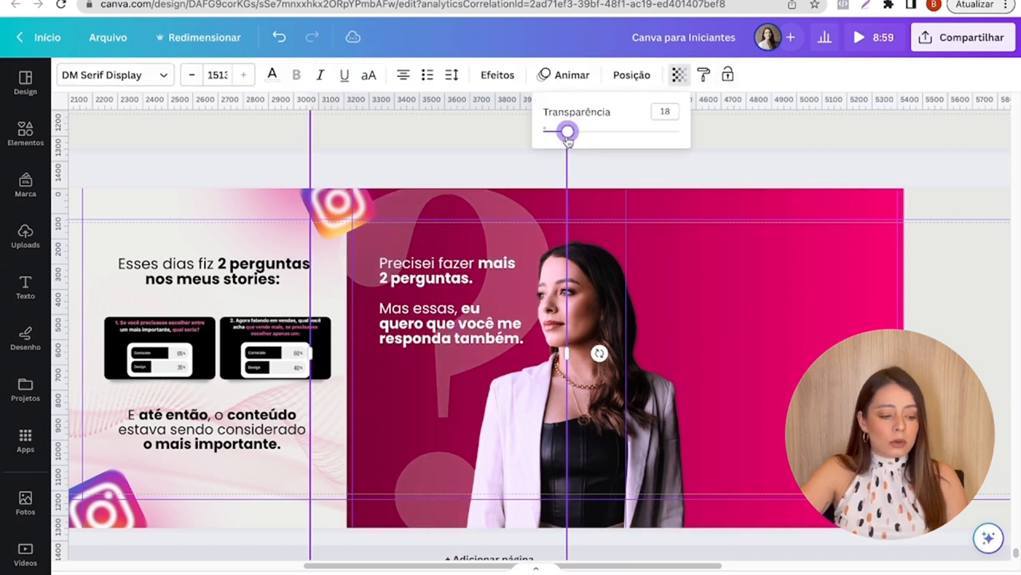
left_click(491, 156)
left_click(699, 136)
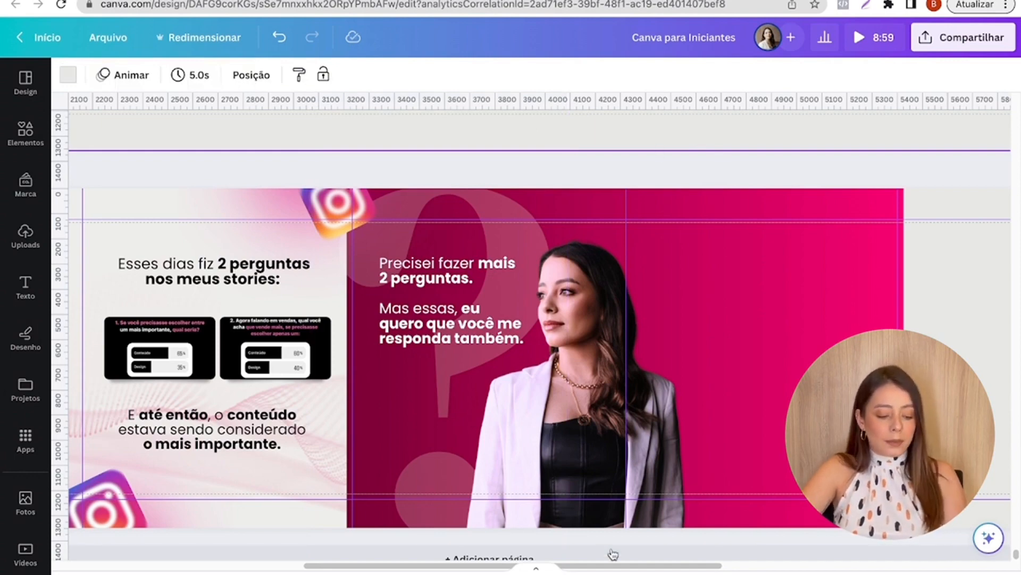
- Copy the texts "A primeira pergunta foi essa:" and "Qual você compraria?" from the reference page onto the fifth slide
left_click_drag(646, 566, 720, 538)
scroll(686, 493, "down", 5)
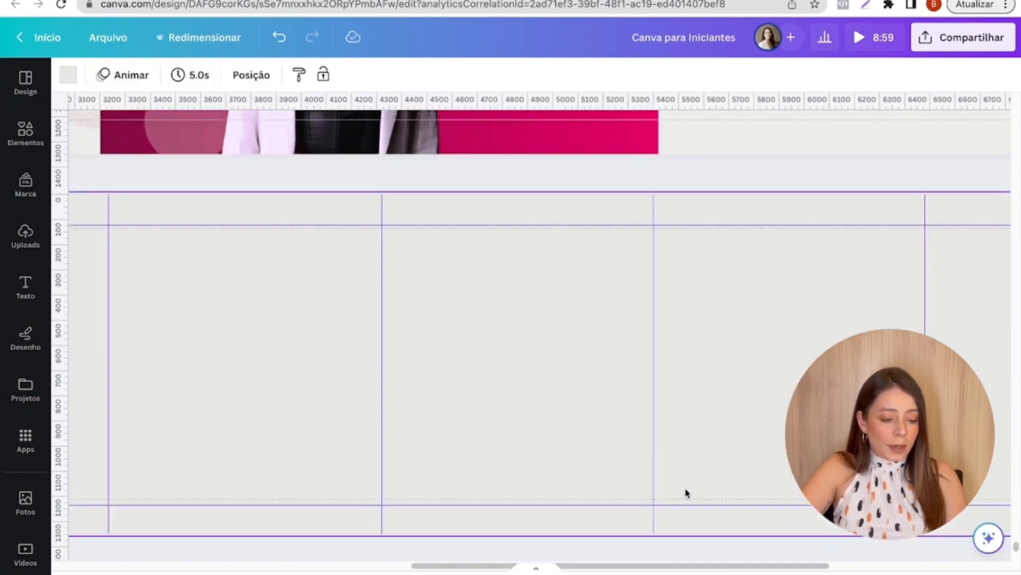
scroll(687, 493, "up", 6)
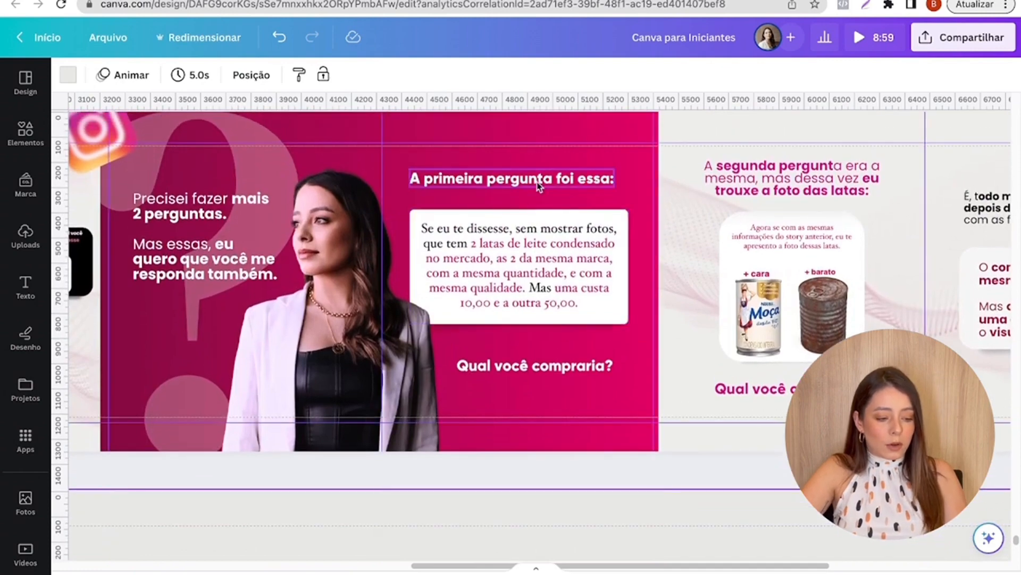
left_click(539, 181)
left_click(524, 365, "shift")
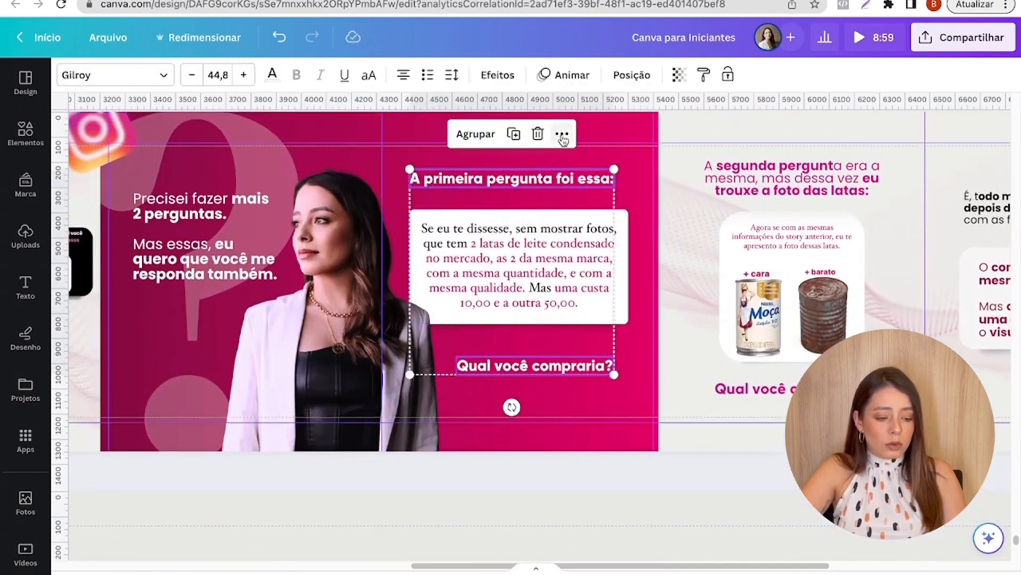
left_click(562, 135)
left_click(600, 170)
scroll(493, 307, "up", 3)
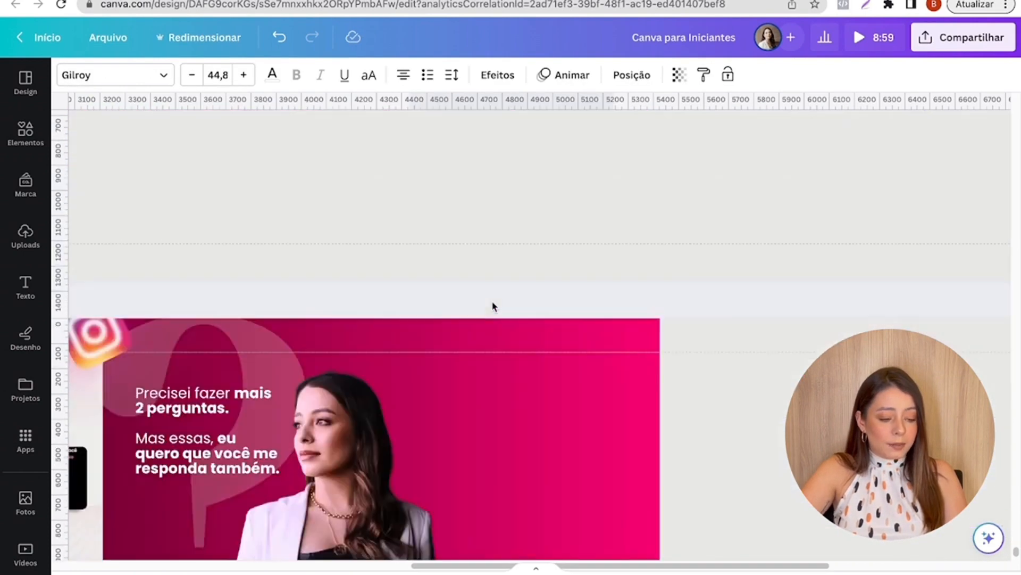
scroll(492, 306, "down", 2)
key("ctrl+v")
left_click(797, 318)
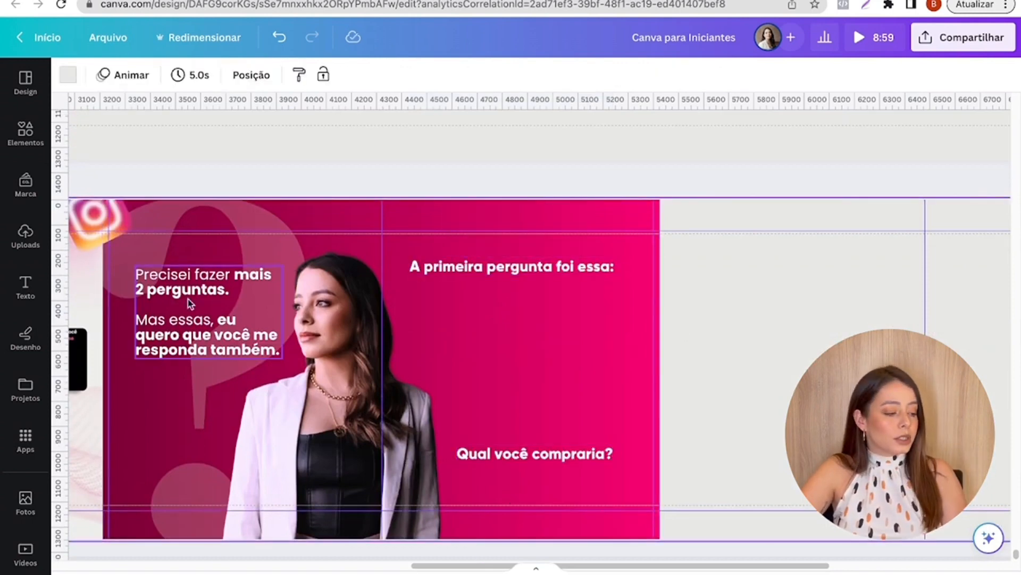
- Add the uploaded "Se eu te dissesse, sem mostrar fotos" image, shrink it and place it under the fifth slide's heading
left_click(22, 234)
scroll(187, 298, "up", 5)
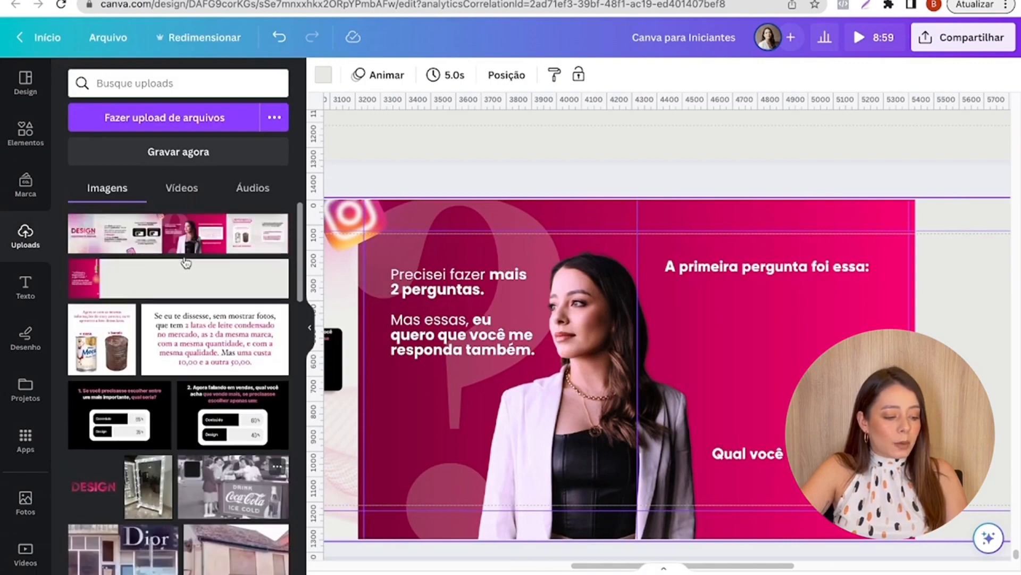
left_click(215, 338)
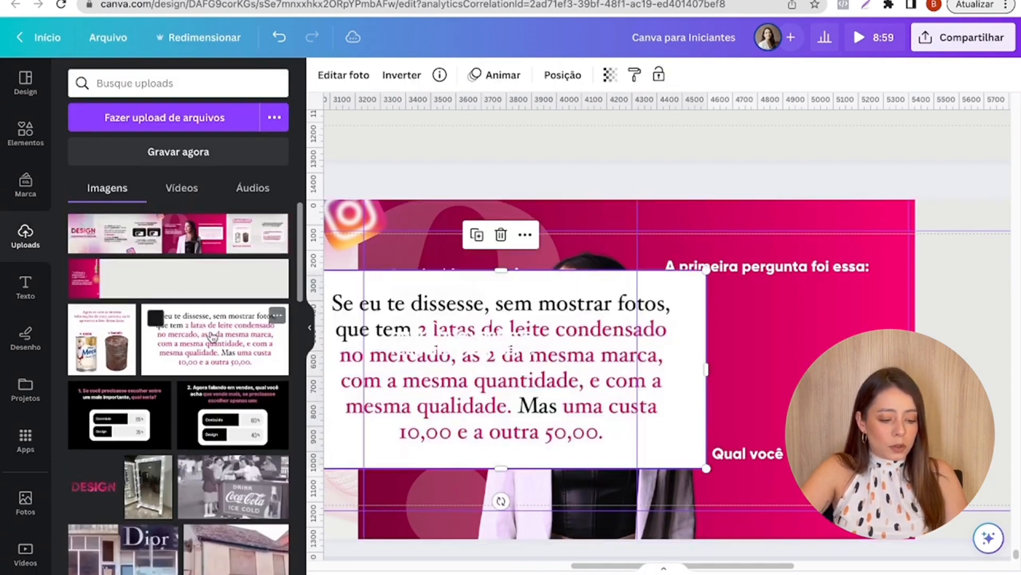
left_click_drag(573, 408, 833, 404)
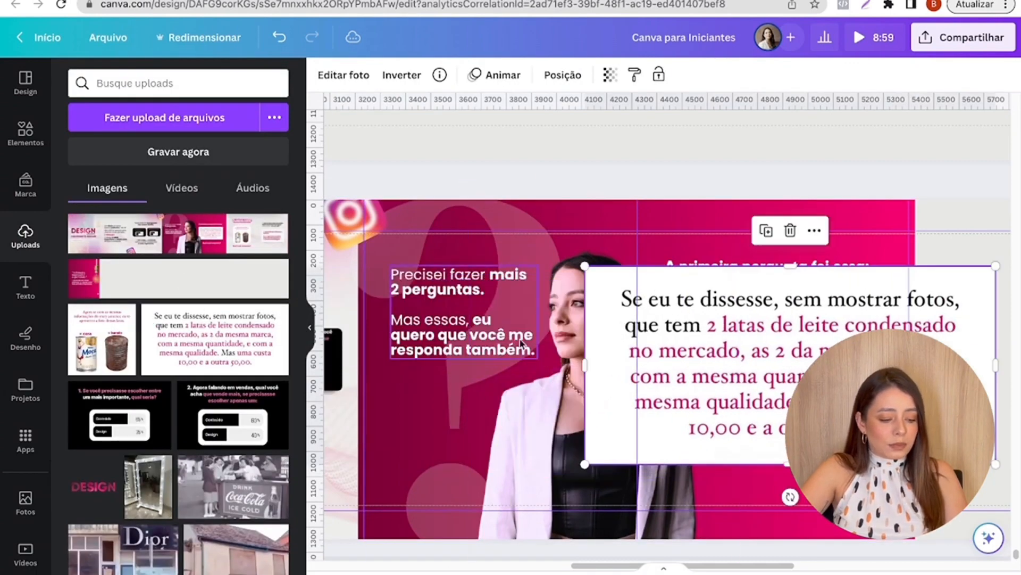
left_click_drag(586, 266, 807, 345)
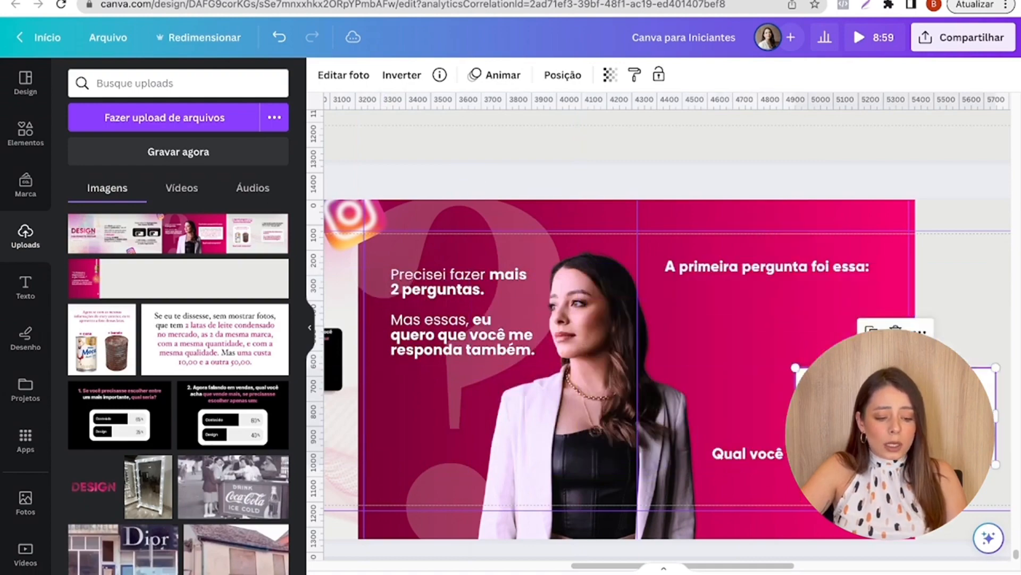
left_click_drag(846, 415, 732, 347)
left_click(924, 309)
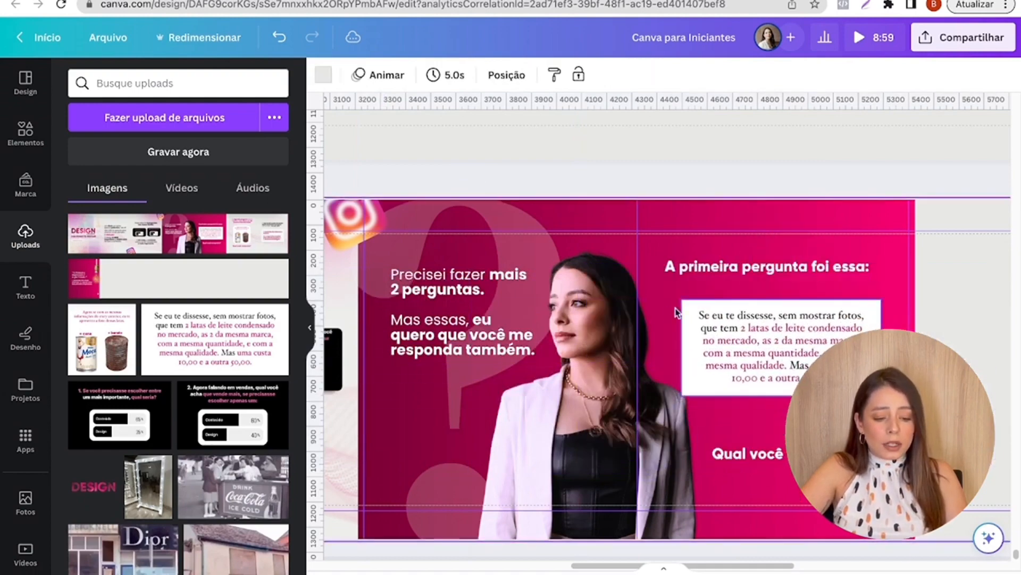
- Search the frames for "retangulo", add a wide rounded rectangle frame and fill it with the question image from the fifth slide
left_click(33, 153)
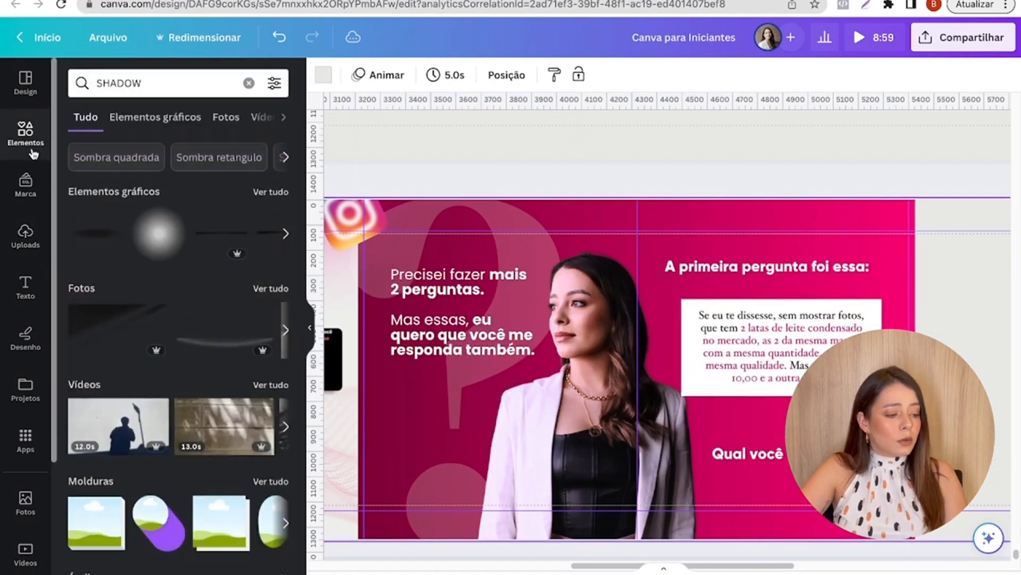
left_click(35, 155)
scroll(158, 235, "down", 10)
scroll(159, 232, "down", 6)
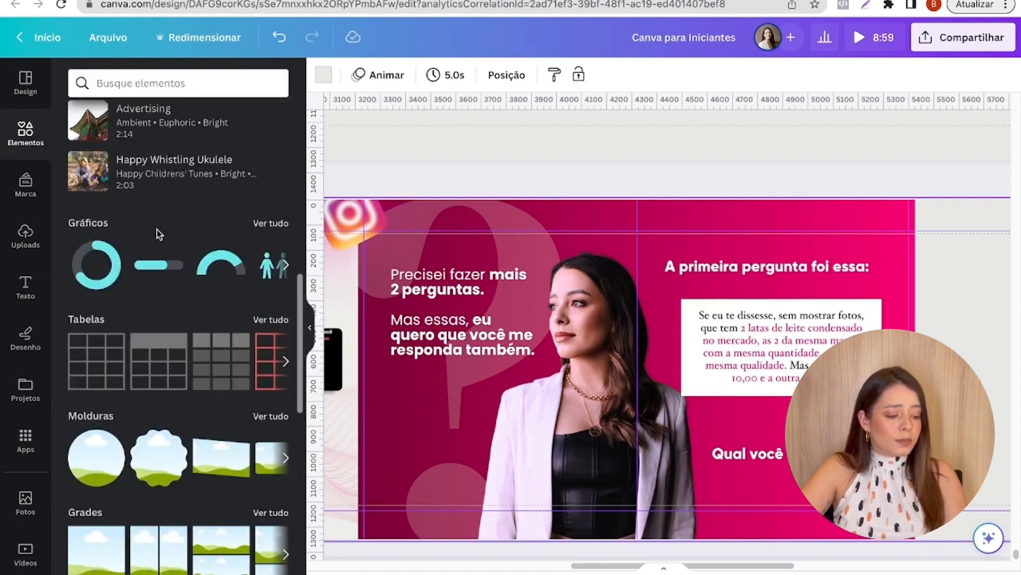
left_click(278, 252)
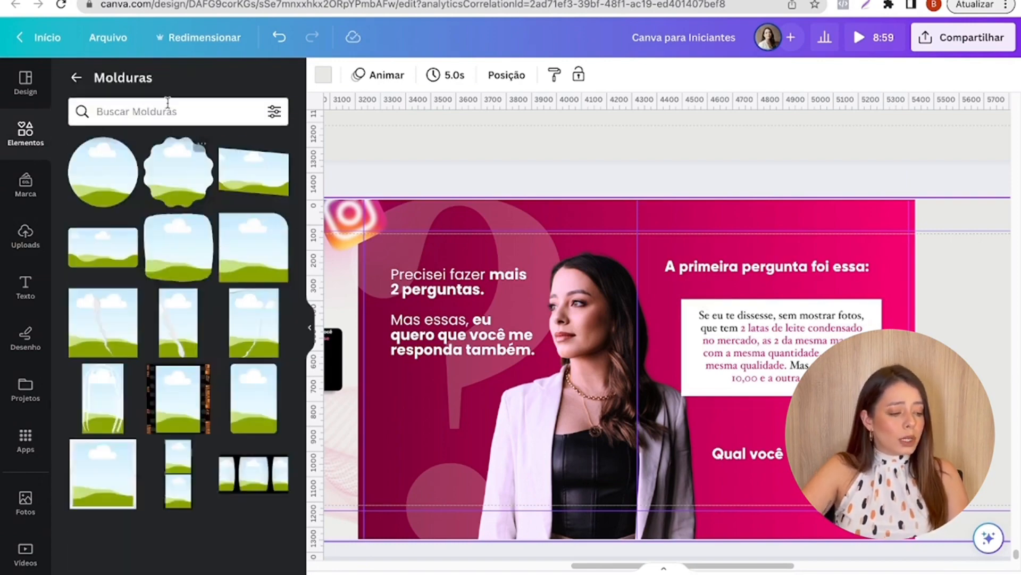
left_click(164, 111)
left_click(181, 201)
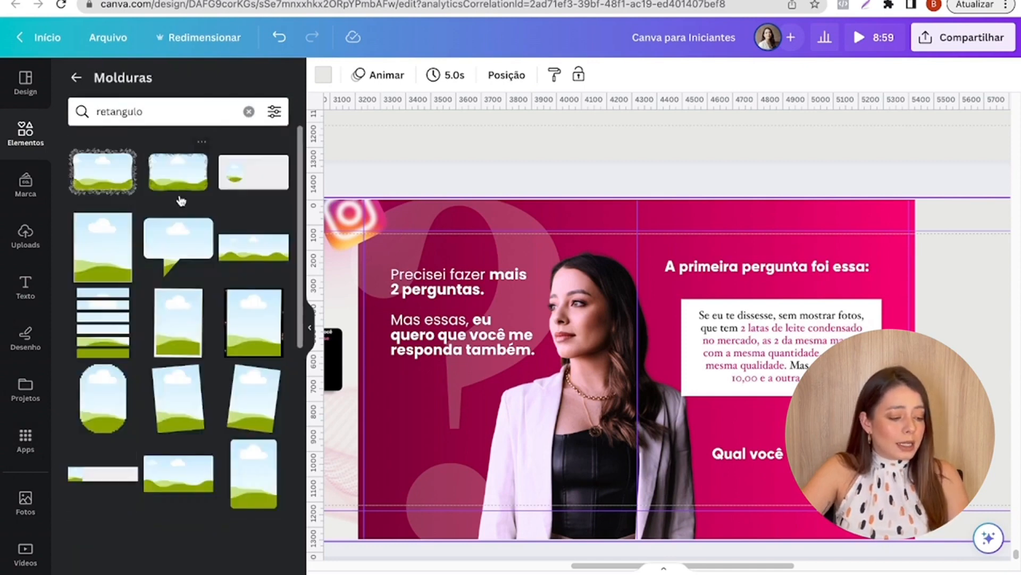
scroll(181, 373, "down", 3)
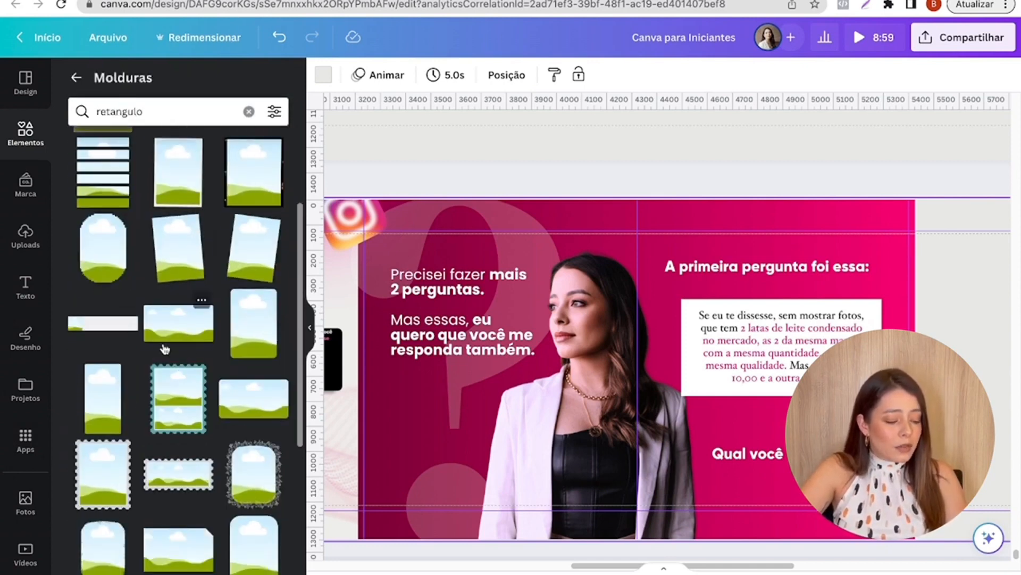
left_click(183, 328)
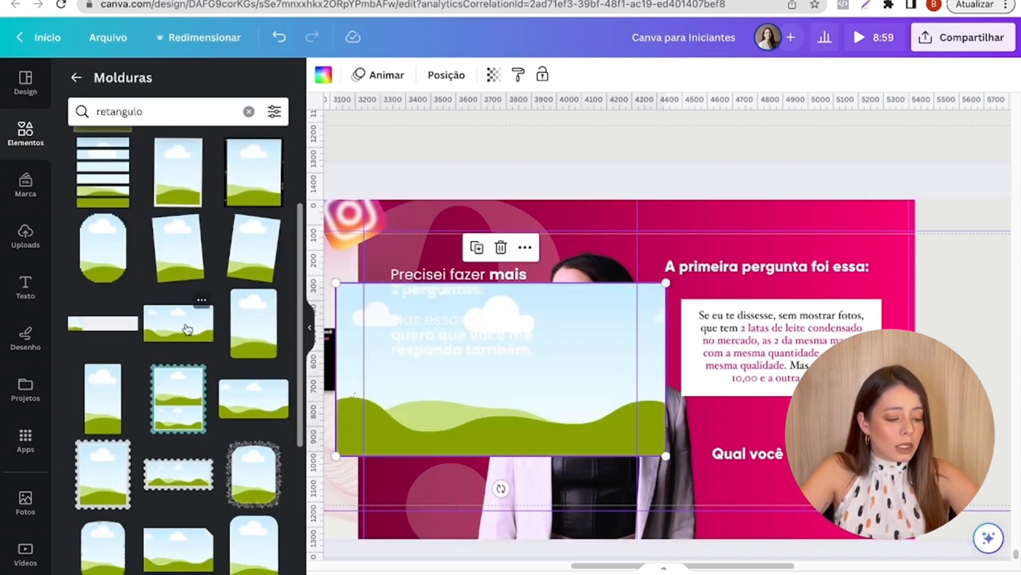
left_click_drag(787, 335, 608, 350)
left_click(608, 399)
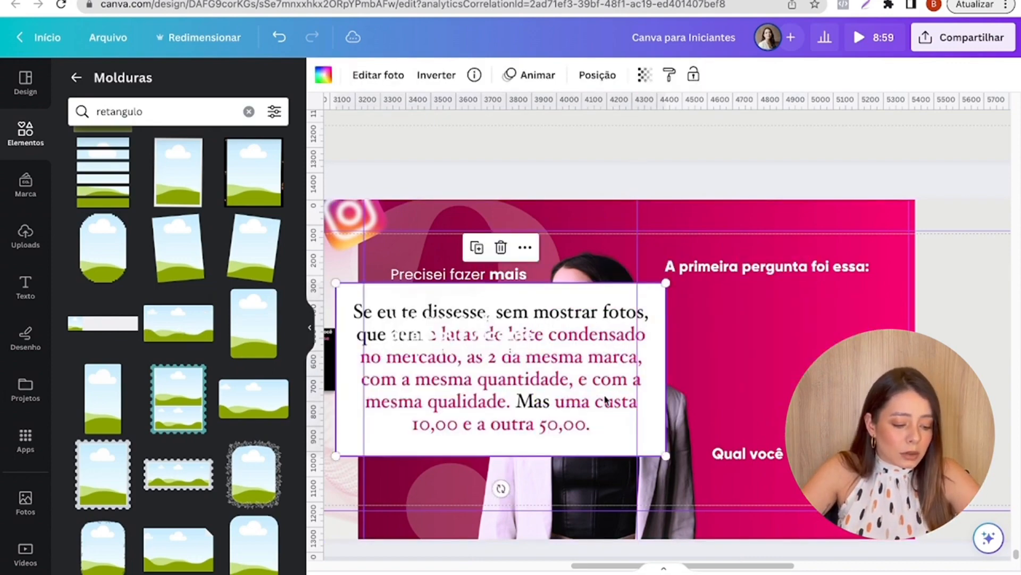
- Resize the framed question image to about 923 × 484 px and place it between the fifth slide's two white texts
left_click_drag(608, 399, 874, 387)
left_click_drag(603, 272, 724, 336)
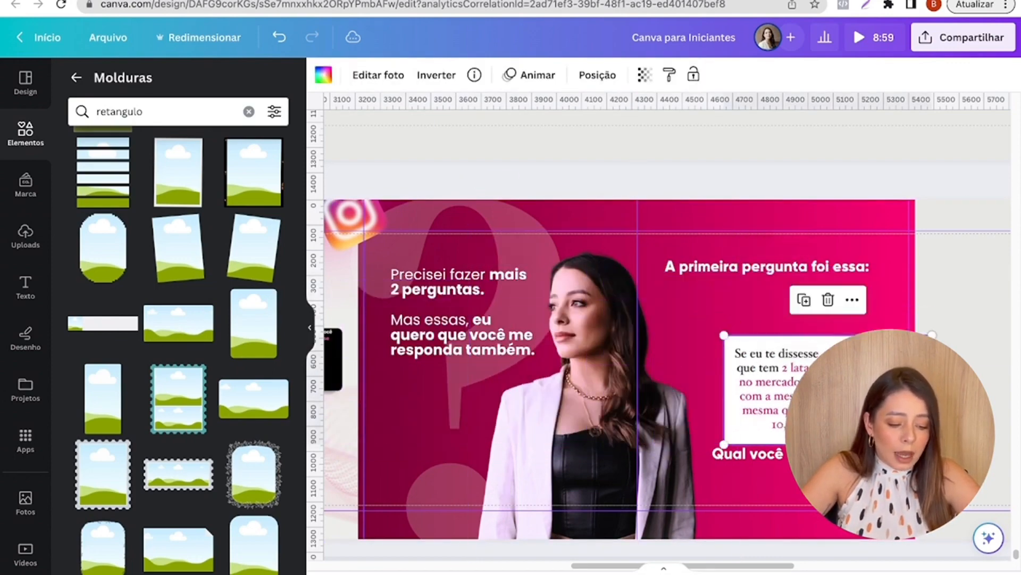
left_click_drag(816, 393, 757, 354)
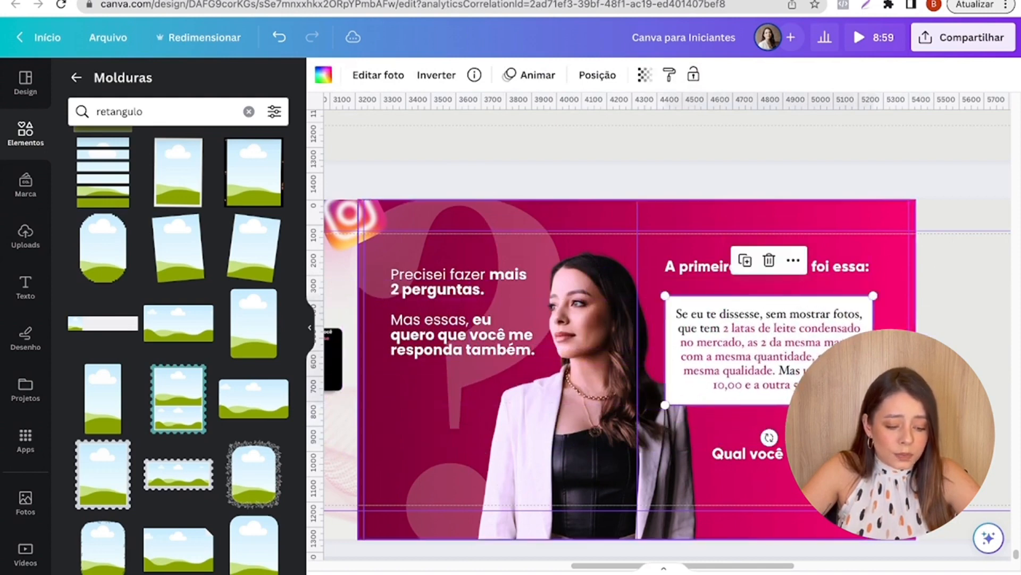
left_click_drag(873, 405, 898, 418)
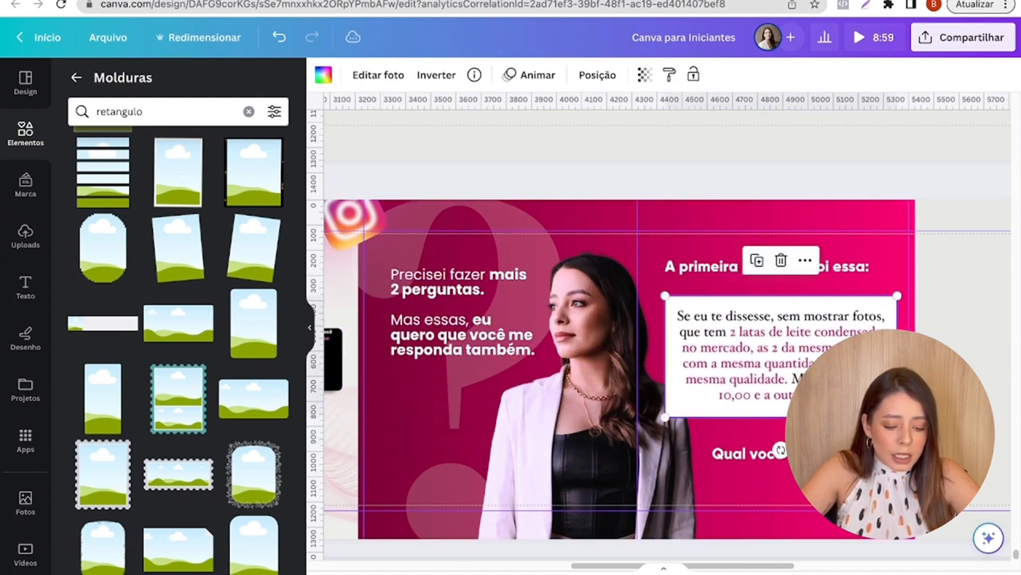
left_click_drag(781, 357, 773, 353)
left_click(953, 298)
- Copy the shadow strip beneath the first story screenshot on the third slide
scroll(665, 335, "up", 8)
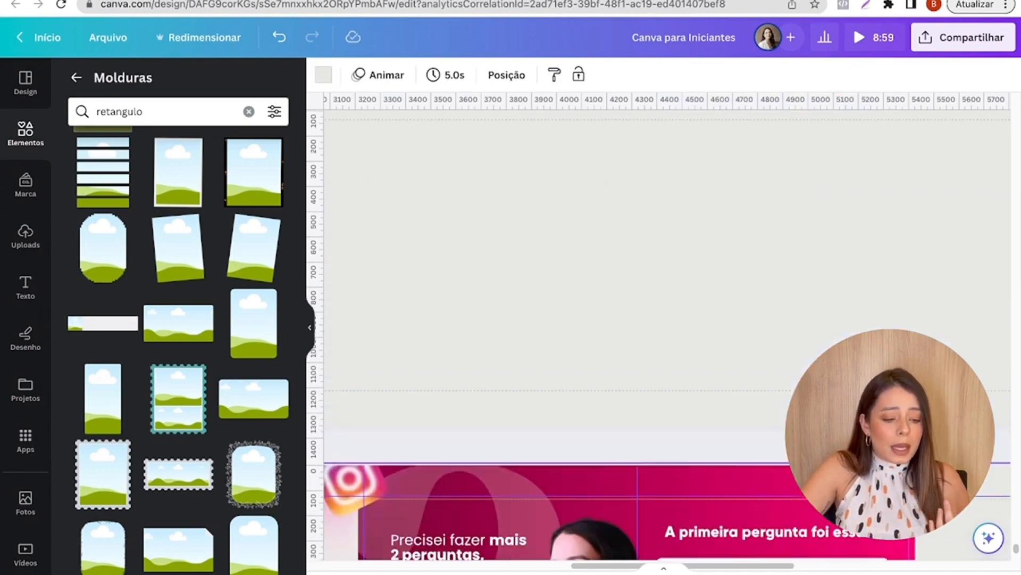
scroll(508, 525, "down", 3)
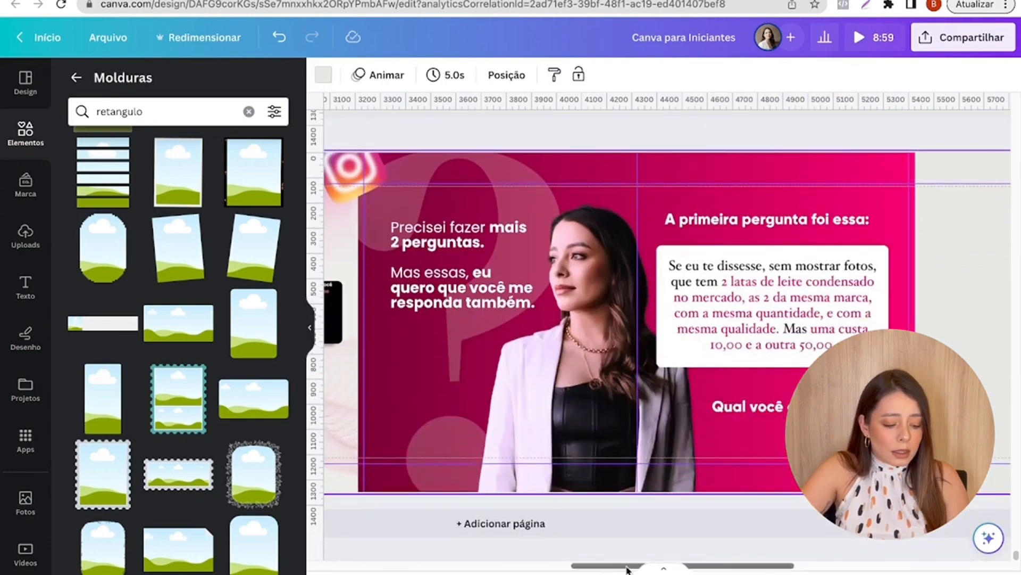
scroll(508, 525, "left", 5)
left_click(521, 319)
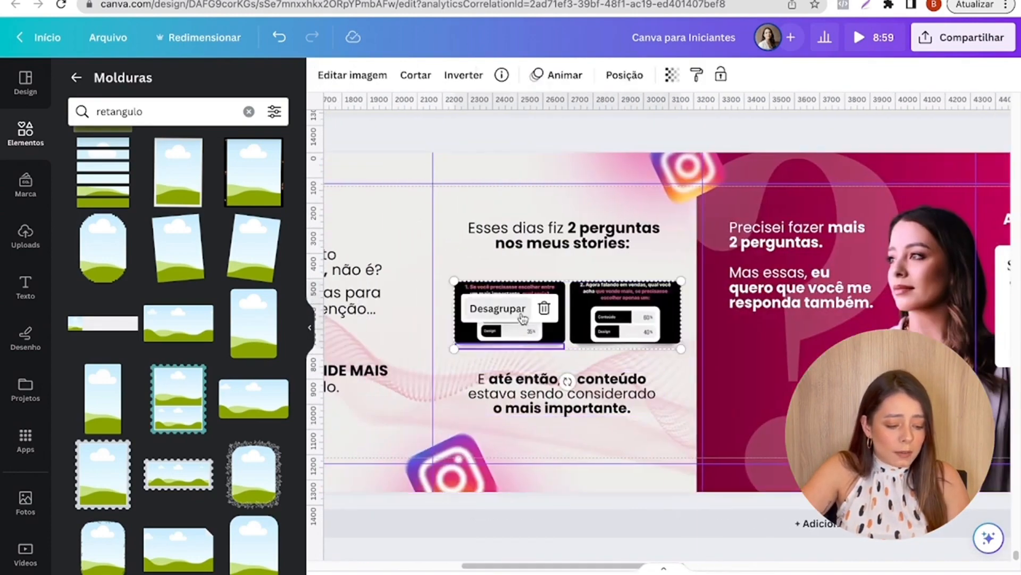
left_click(507, 350)
left_click(514, 346)
left_click(534, 308)
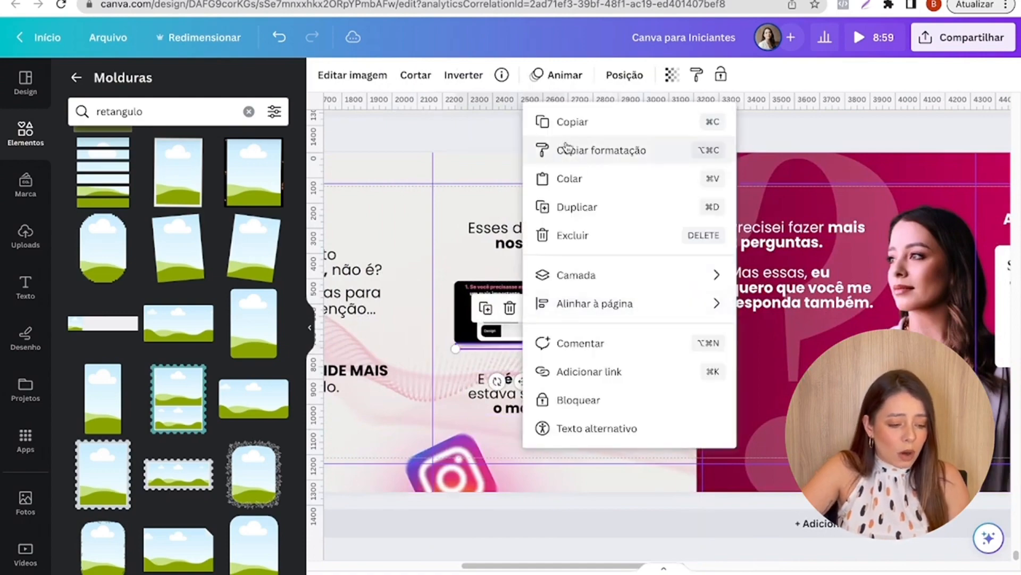
left_click(572, 123)
- Paste the shadow along the lower edge of the fifth slide's question card and stretch it to nearly the card's width
left_click_drag(581, 572, 728, 565)
left_click(629, 341)
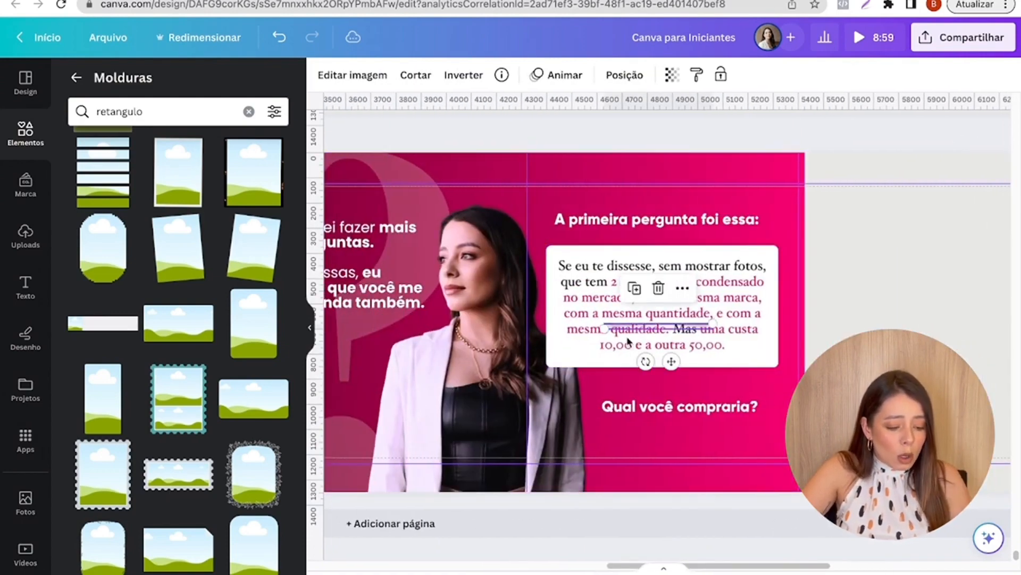
left_click_drag(671, 361, 634, 418)
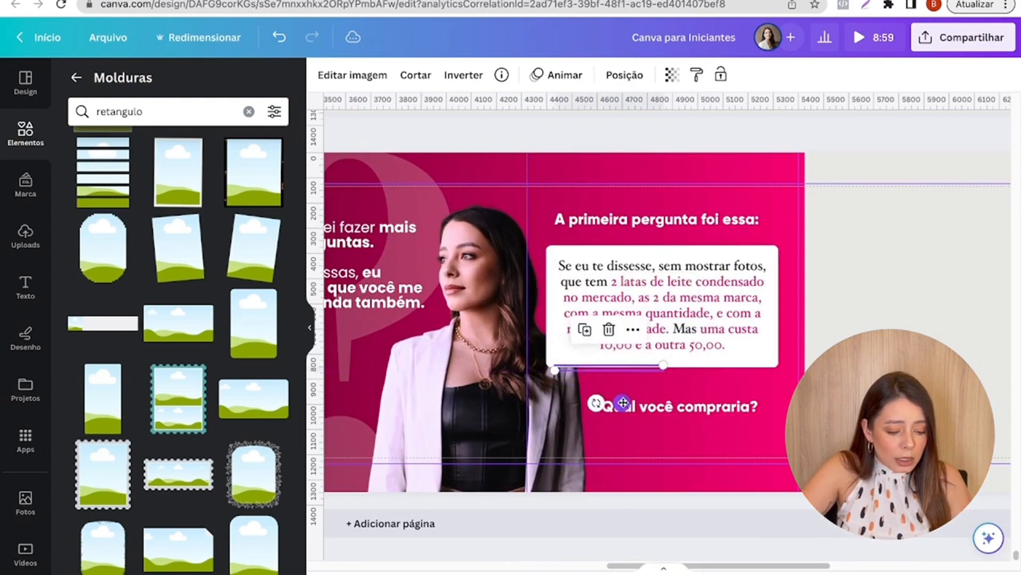
scroll(622, 406, "up", 5)
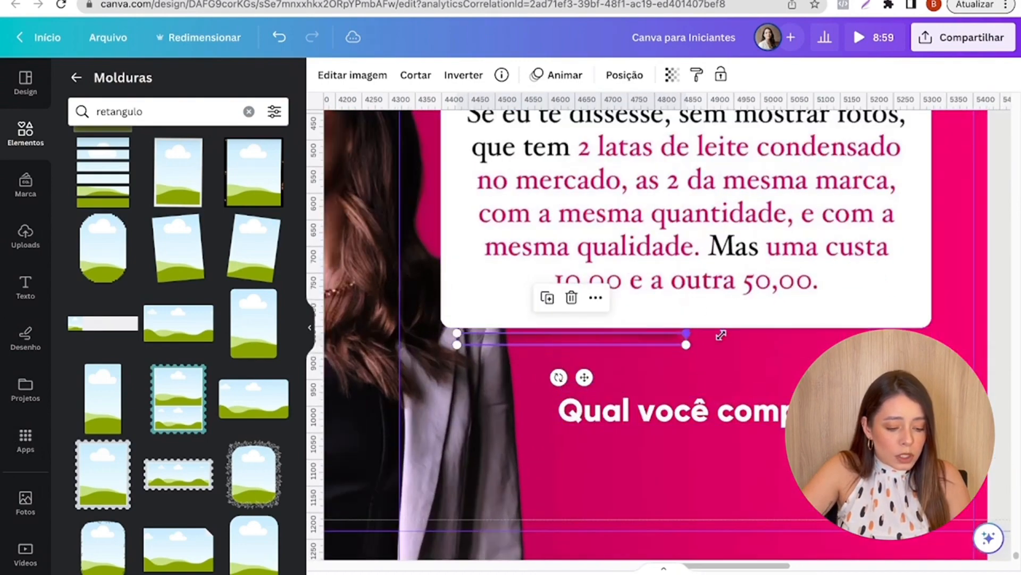
left_click_drag(685, 337, 883, 342)
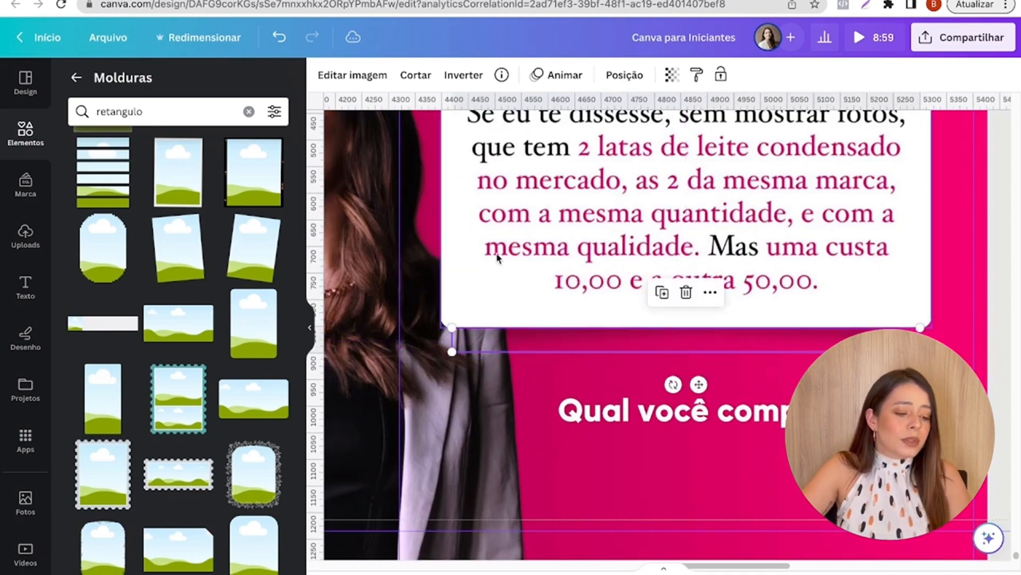
scroll(471, 288, "down", 3)
left_click(791, 267)
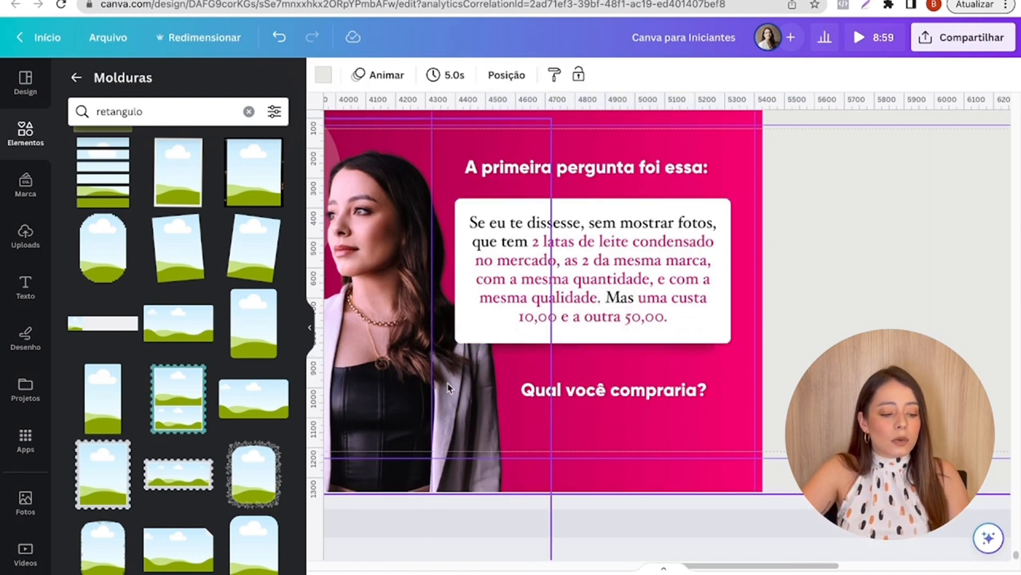
- Send the question card and its shadow backward behind the woman's photo
left_click(472, 299)
left_click(611, 76)
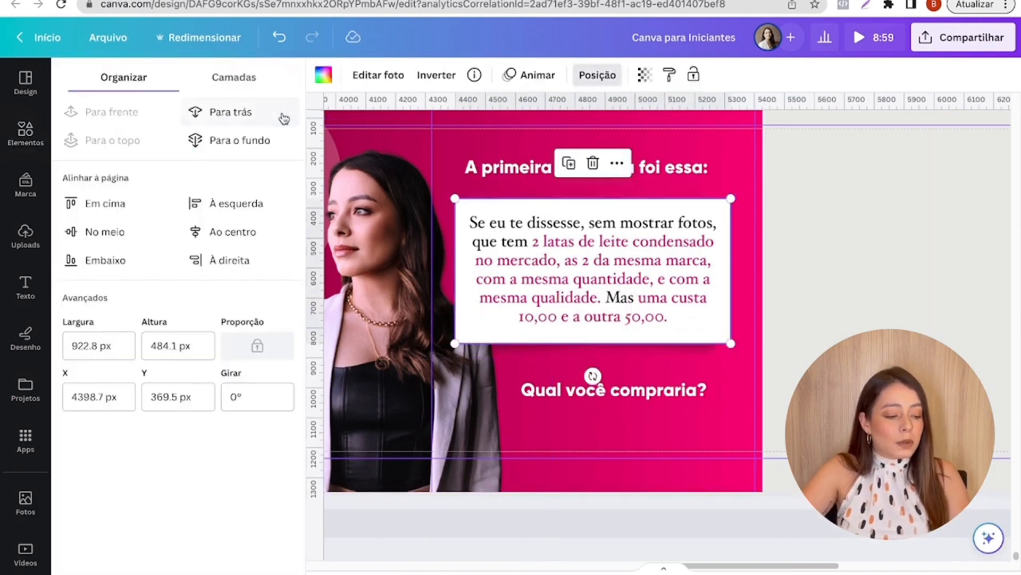
left_click(542, 354)
left_click(224, 111)
left_click(890, 291)
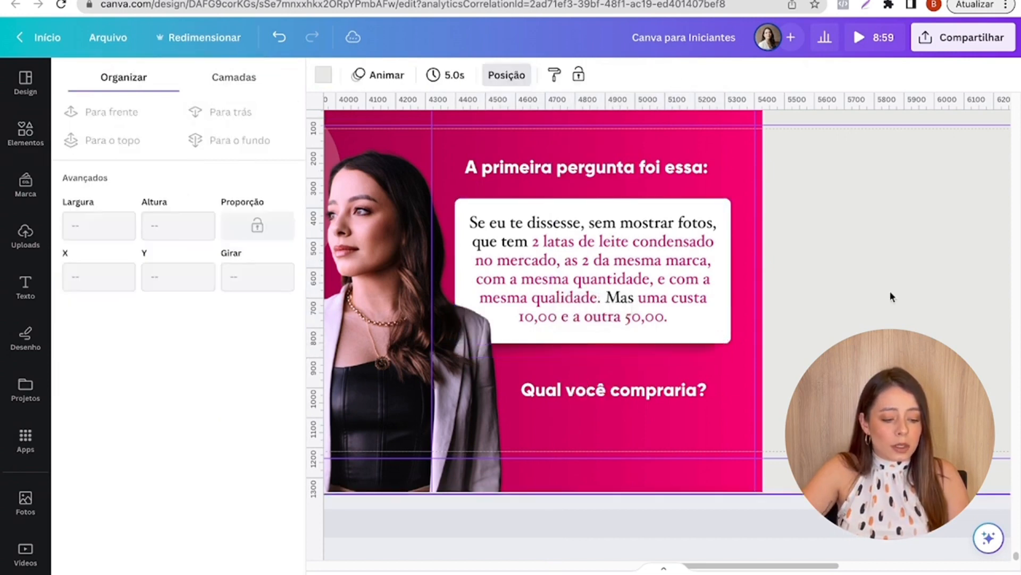
- Shrink the fifth slide's question card together with its shadow and recentre them between the two white texts
scroll(890, 290, "down", 3)
left_click(733, 373)
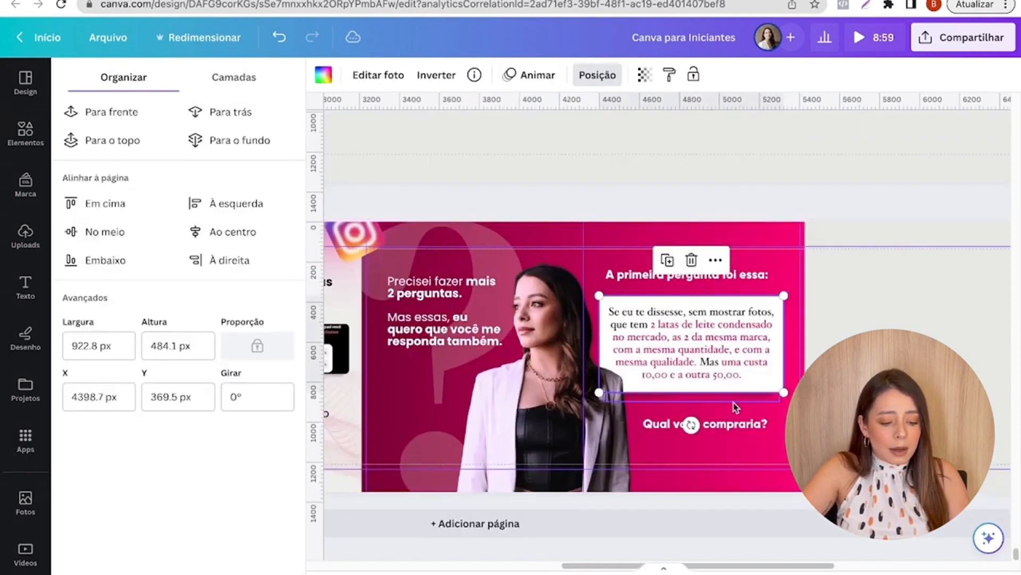
left_click(736, 375, "shift")
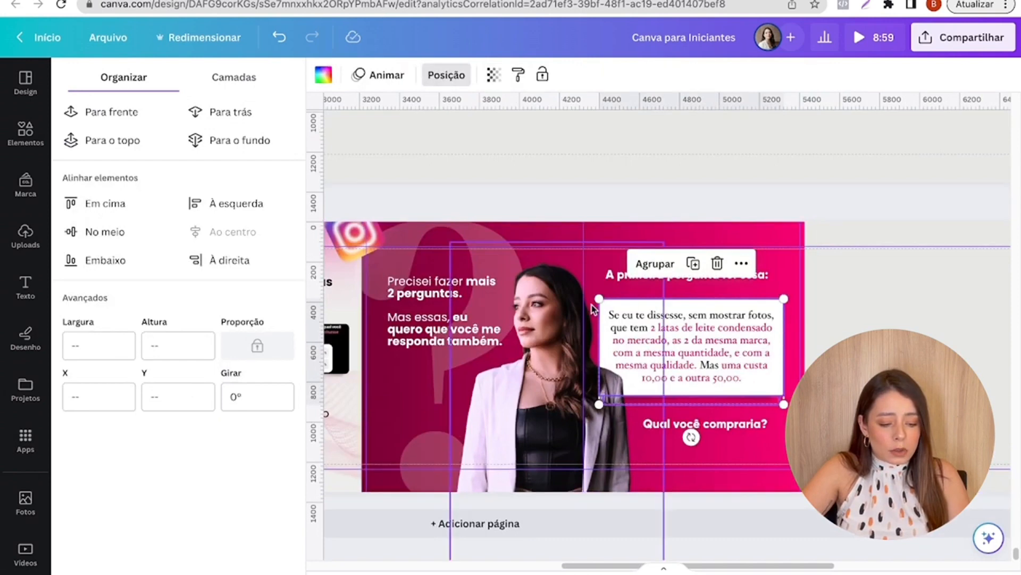
left_click_drag(599, 299, 611, 306)
left_click_drag(655, 372, 649, 365)
left_click(672, 292)
left_click_drag(672, 279, 672, 280)
left_click(701, 427)
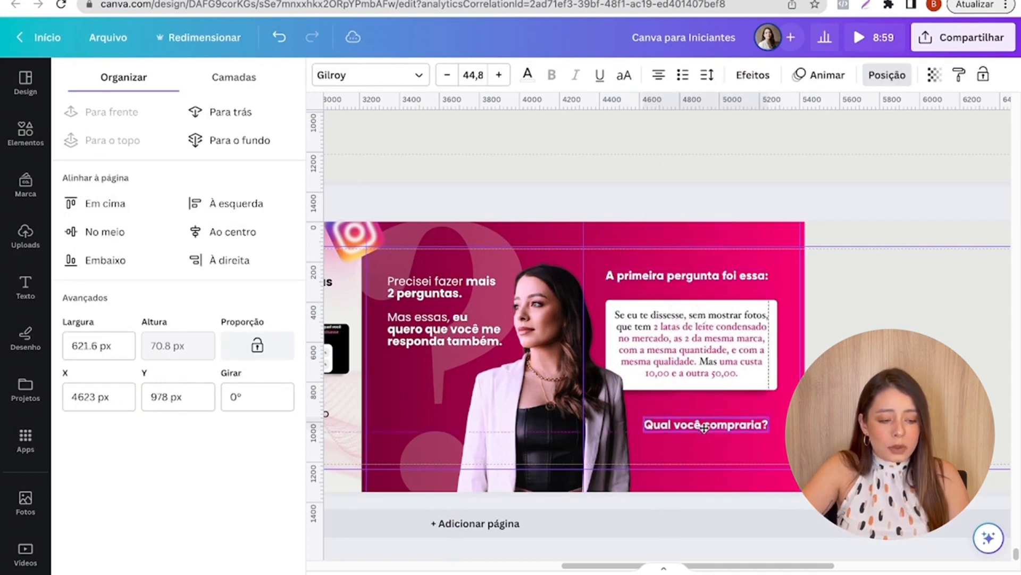
left_click(603, 278)
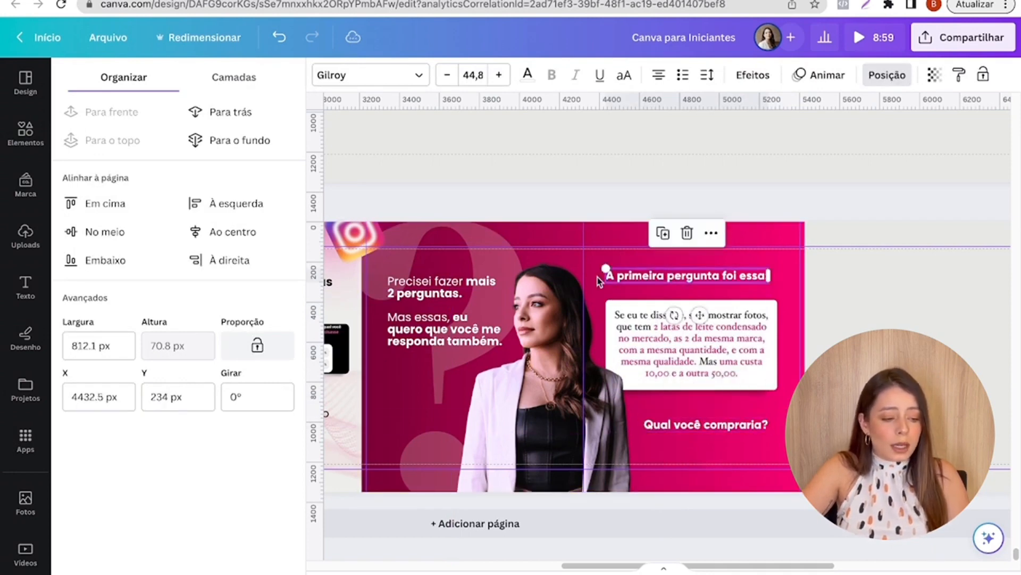
left_click(444, 149)
left_click(707, 281)
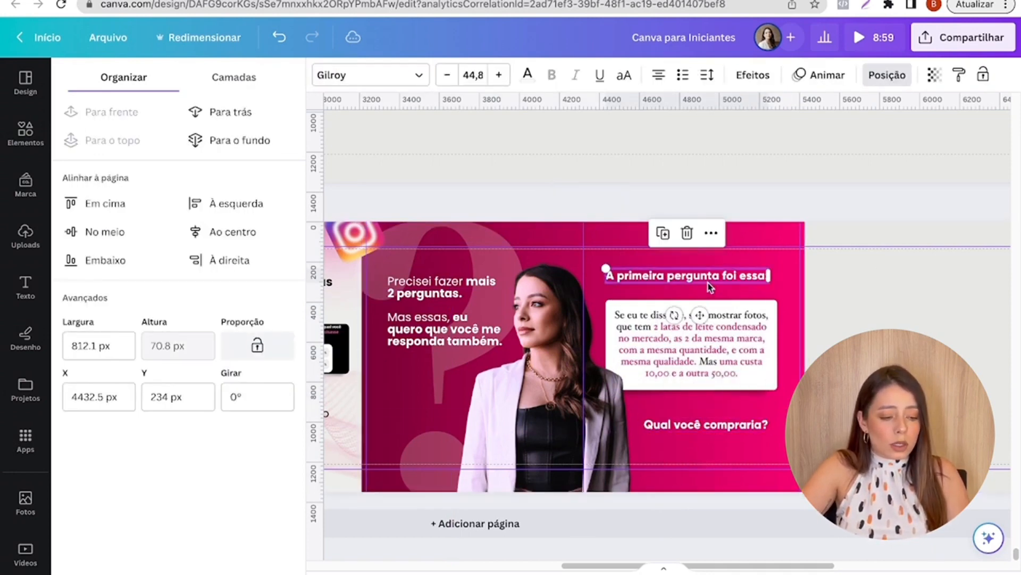
left_click(731, 427)
left_click(836, 425)
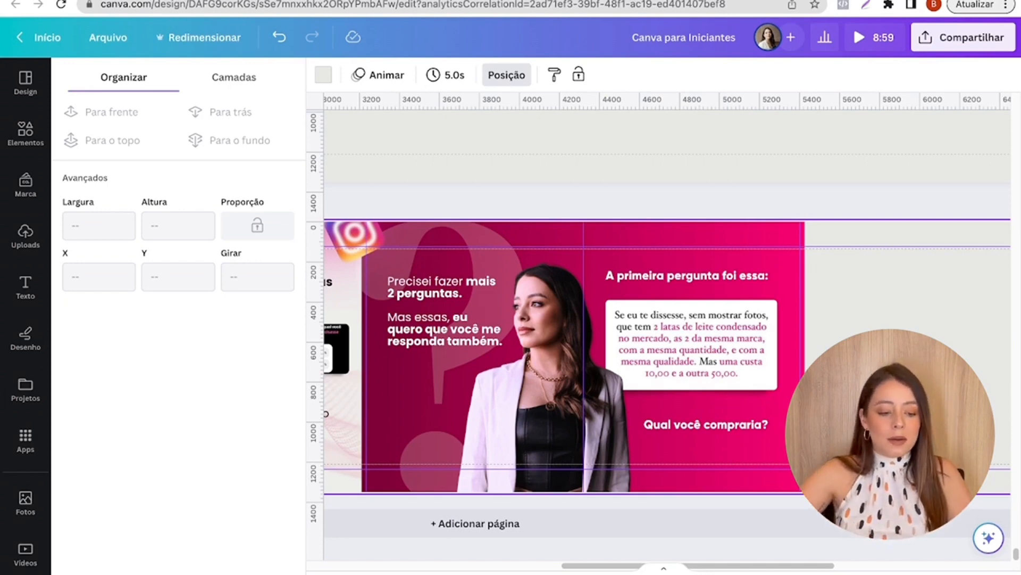
- Copy the light wavy-pattern background image that spans the second and third slides
scroll(867, 559, "right", 5)
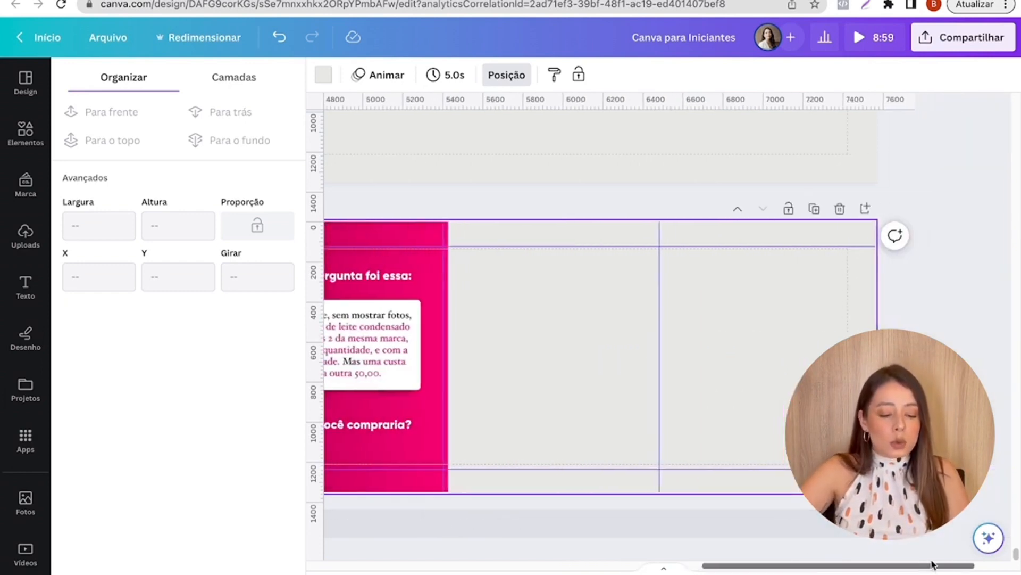
scroll(877, 552, "left", 8)
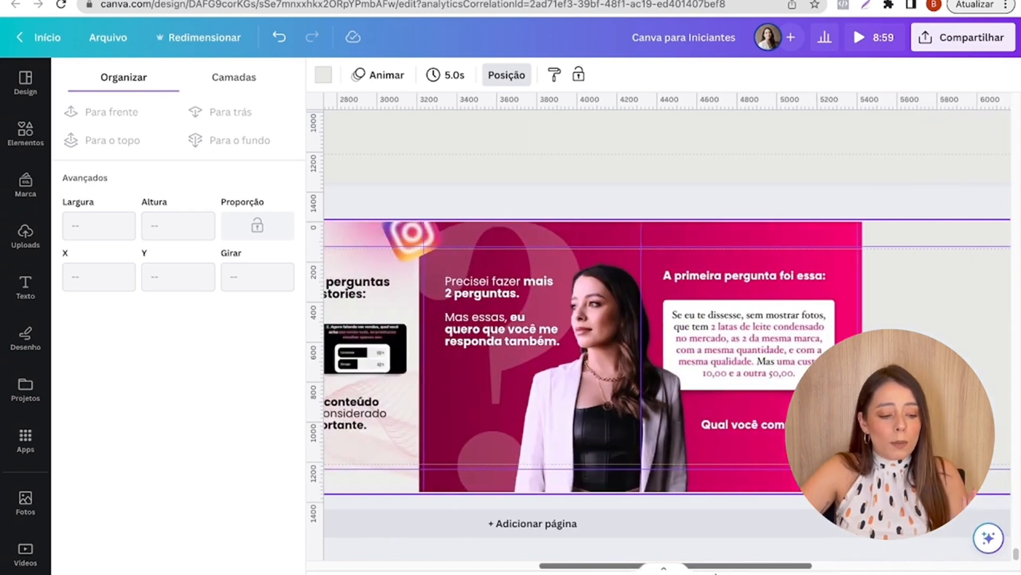
scroll(667, 340, "left", 4)
left_click(611, 449)
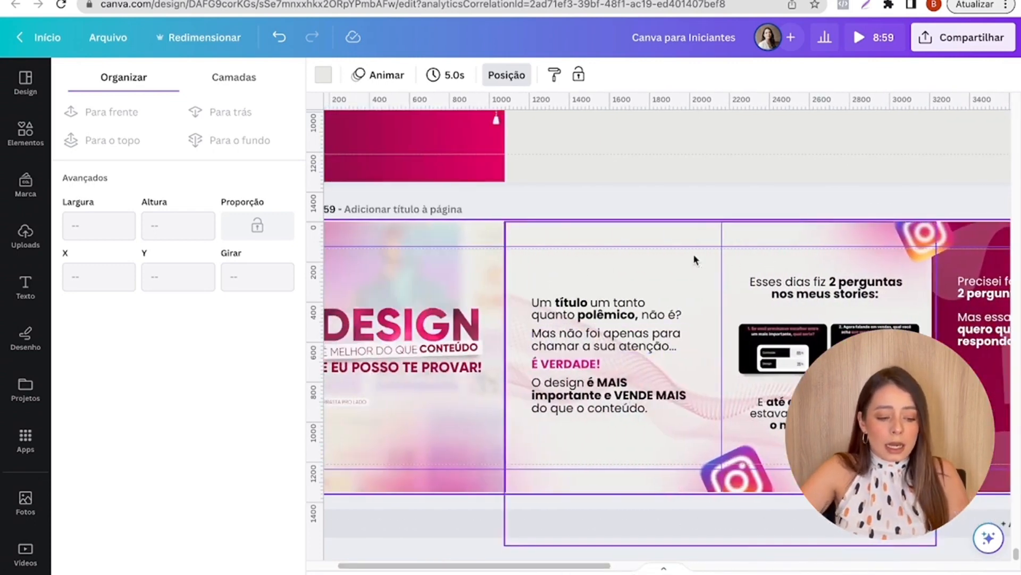
left_click(744, 186)
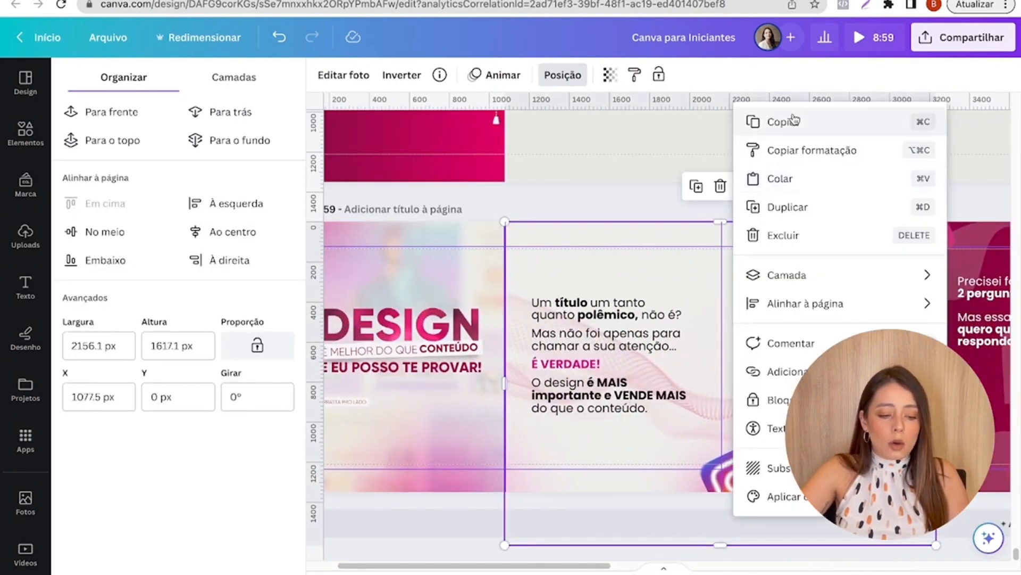
left_click(750, 121)
- Paste the wavy background over the blank sixth and seventh slides, flush with the edge of the magenta slide
left_click_drag(601, 565, 957, 564)
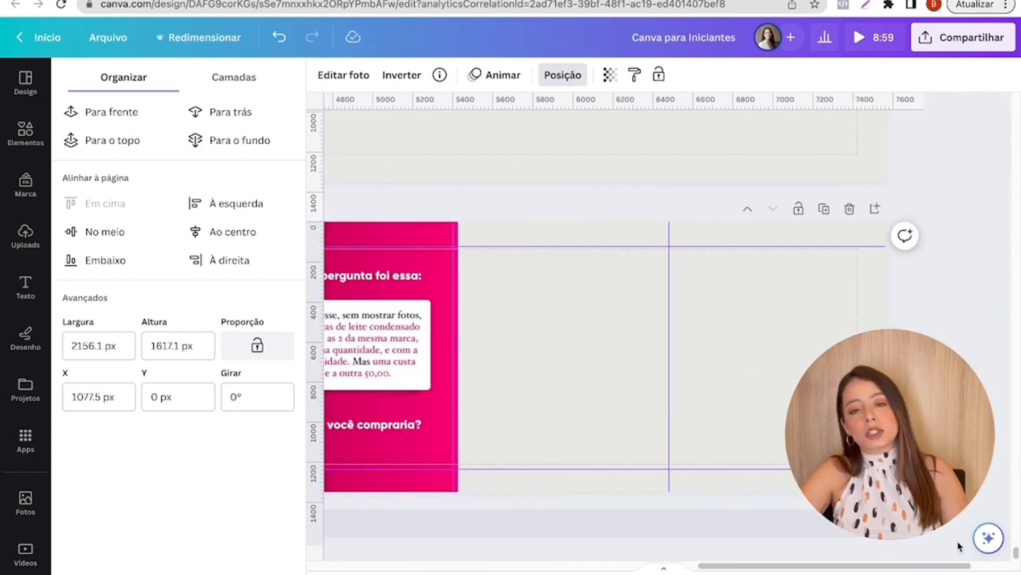
left_click(757, 404)
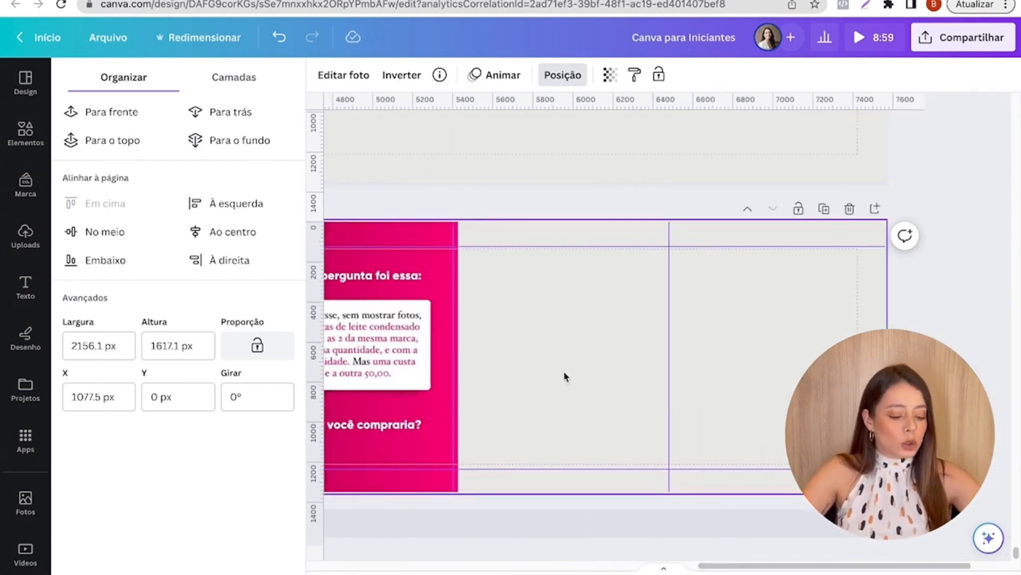
key("ctrl+v")
left_click_drag(559, 359, 588, 347)
left_click(432, 205)
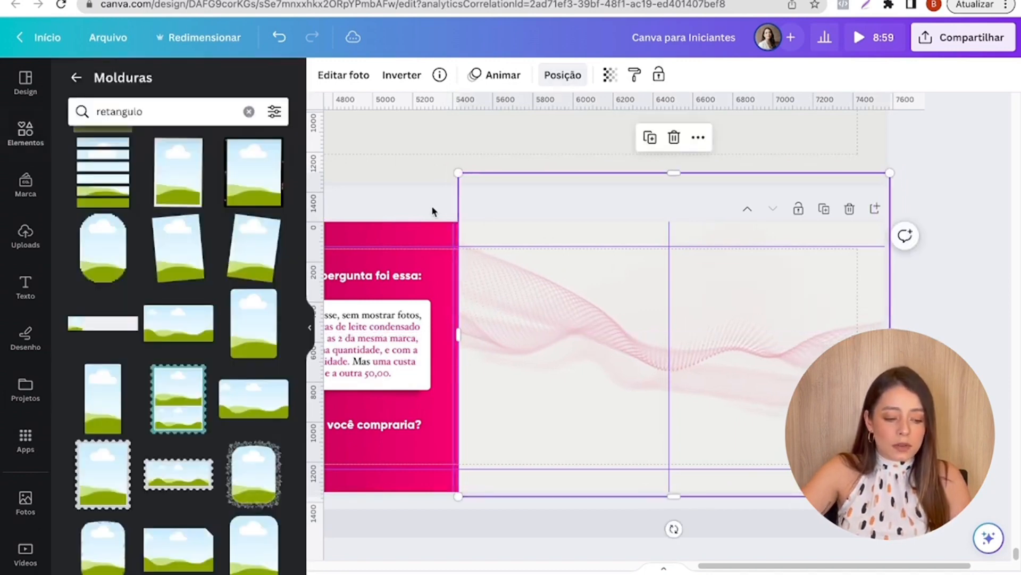
left_click(432, 206)
- Copy the original sixth slide's heading about the second question and "Qual você compraria?" onto the new sixth slide
scroll(663, 335, "up", 5)
scroll(662, 335, "up", 5)
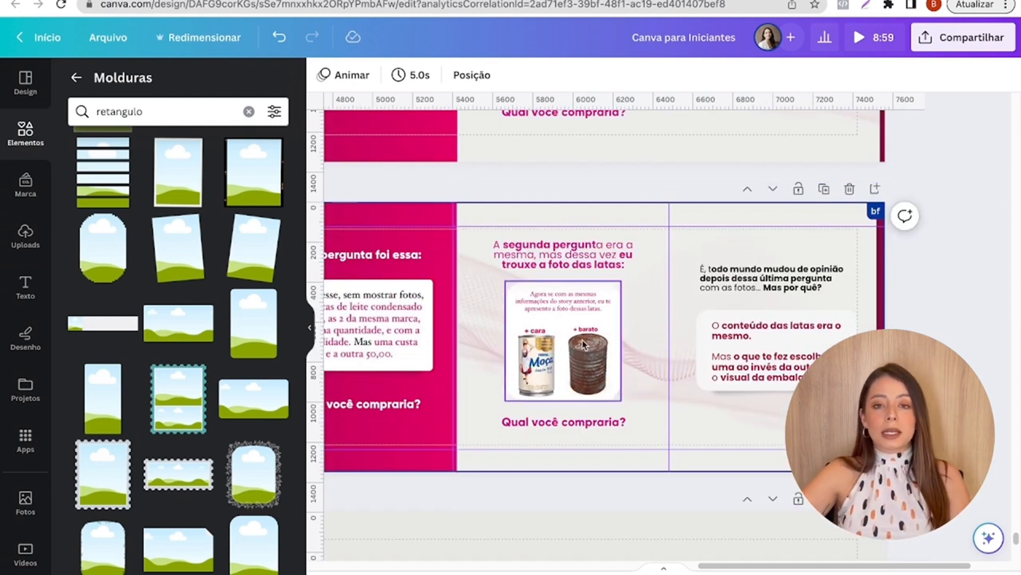
left_click(576, 246)
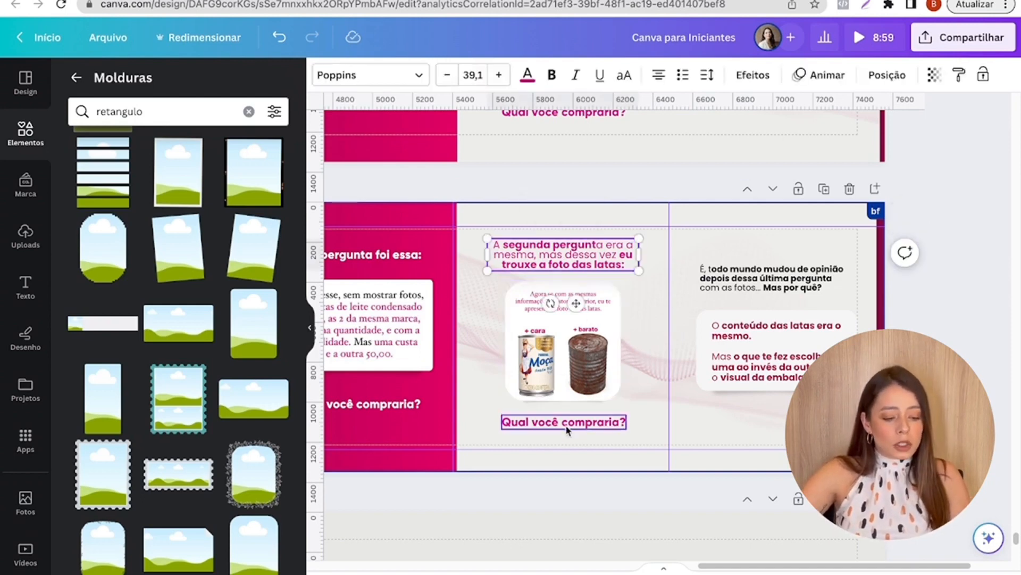
left_click(567, 422, "shift")
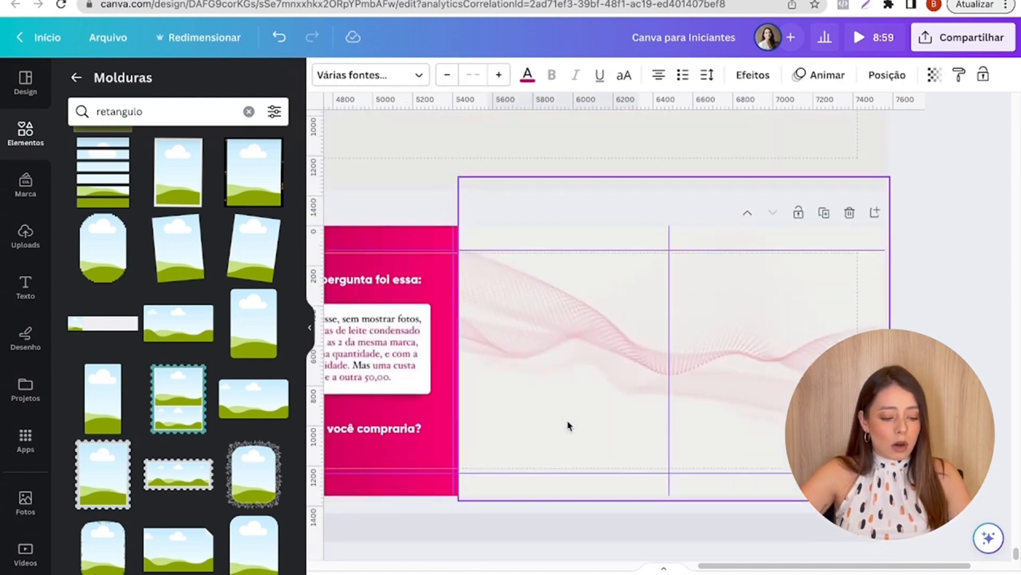
left_click_drag(546, 284, 545, 289)
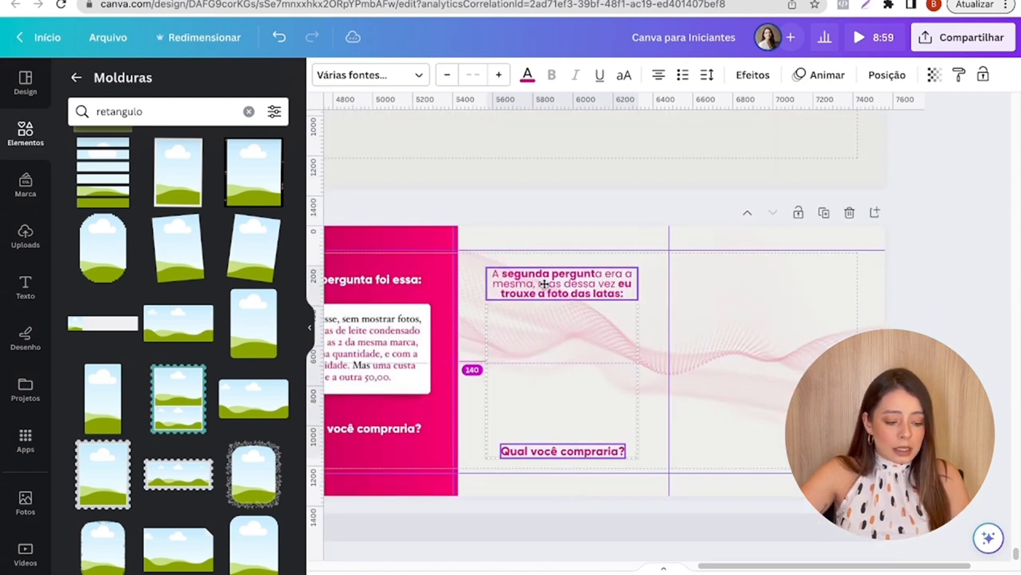
left_click(468, 213)
- Move the sixth slide's "Qual você compraria?" text slightly up
left_click(517, 282)
left_click(546, 457)
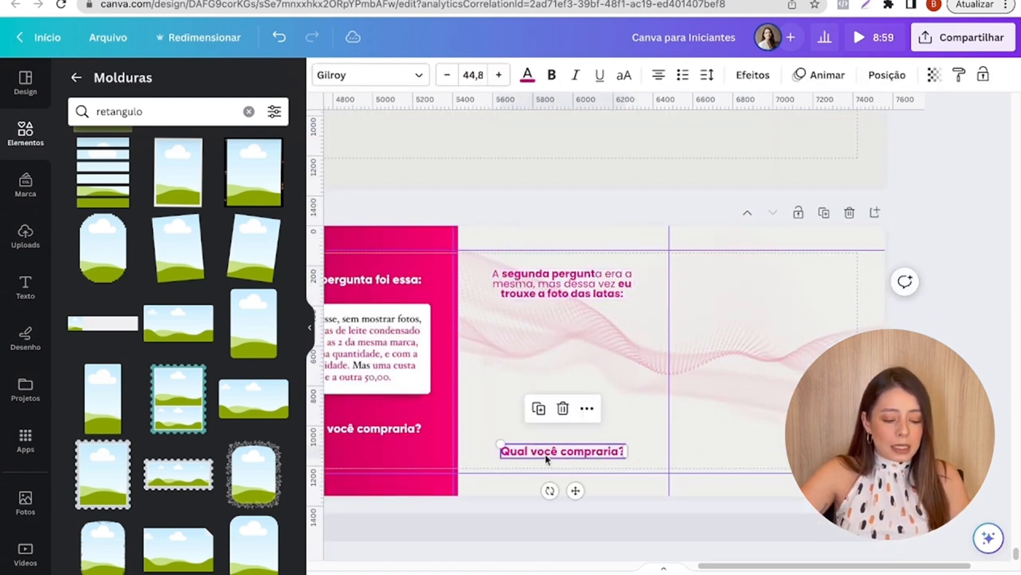
left_click_drag(546, 458, 547, 453)
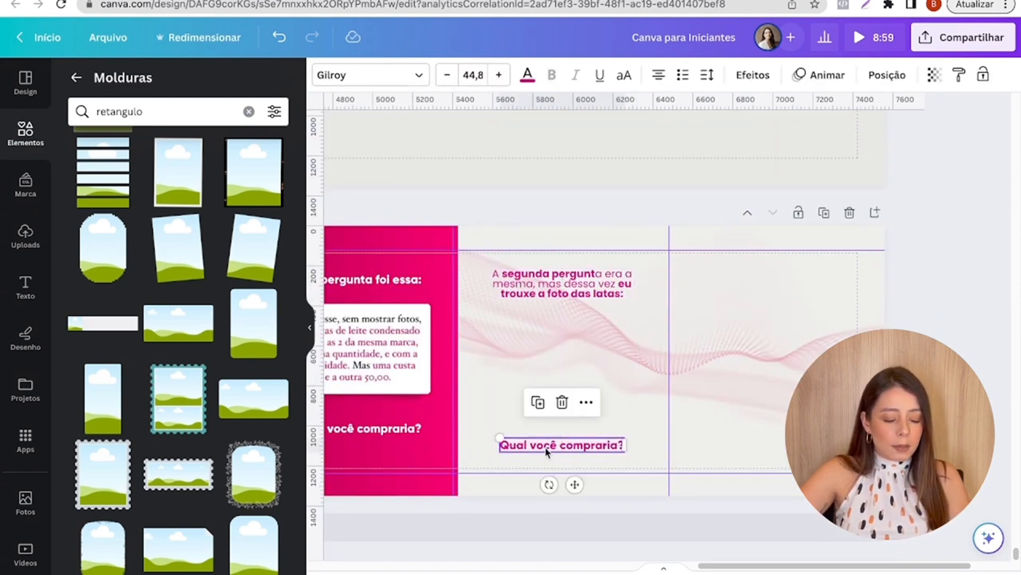
left_click(472, 192)
- Insert the uploaded image of the two cans, shrink it and place it between the sixth slide's two texts
left_click(25, 237)
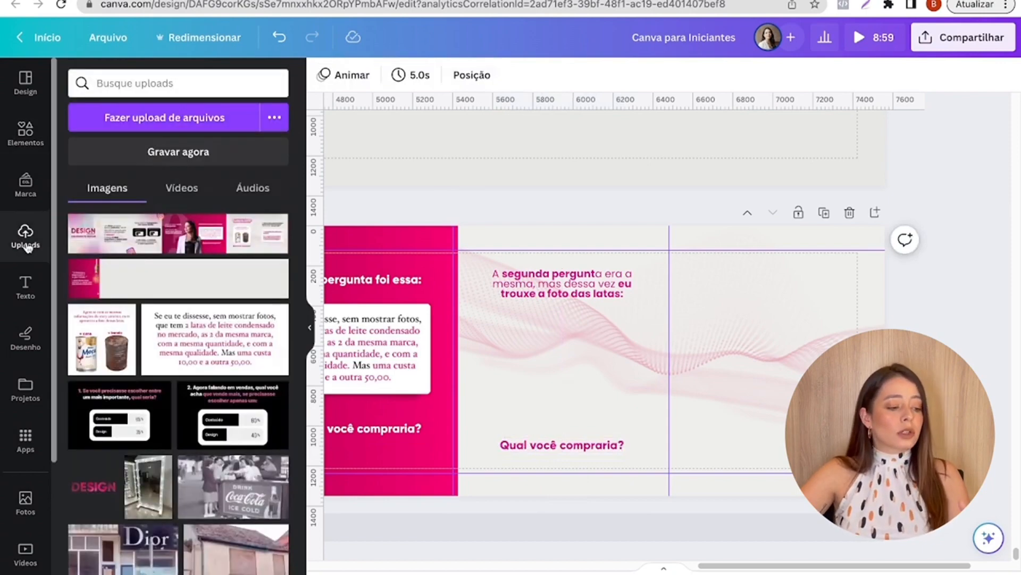
left_click(103, 364)
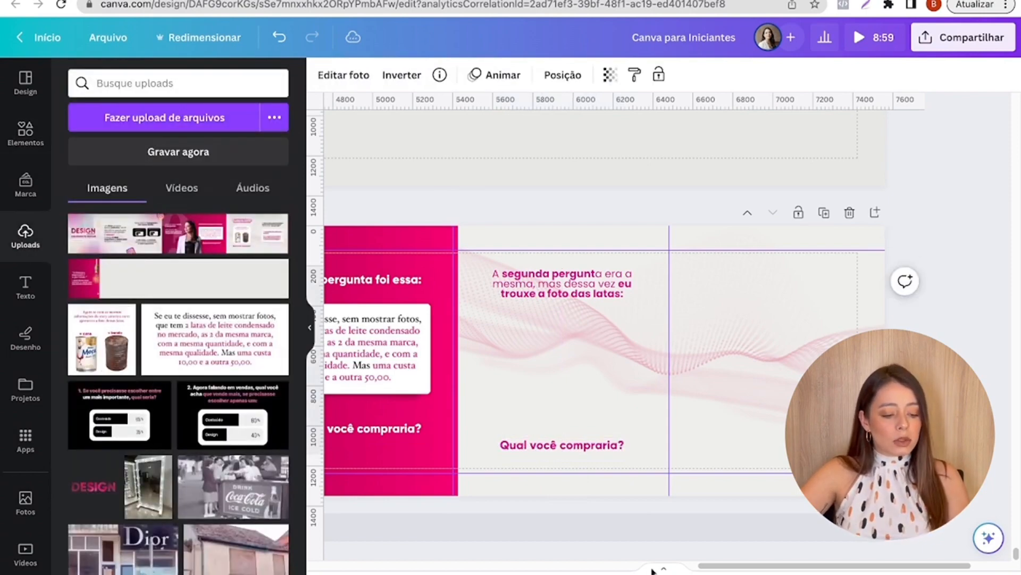
left_click_drag(732, 568, 677, 572)
left_click_drag(327, 358, 783, 400)
left_click_drag(779, 465, 740, 429)
left_click_drag(689, 379, 715, 379)
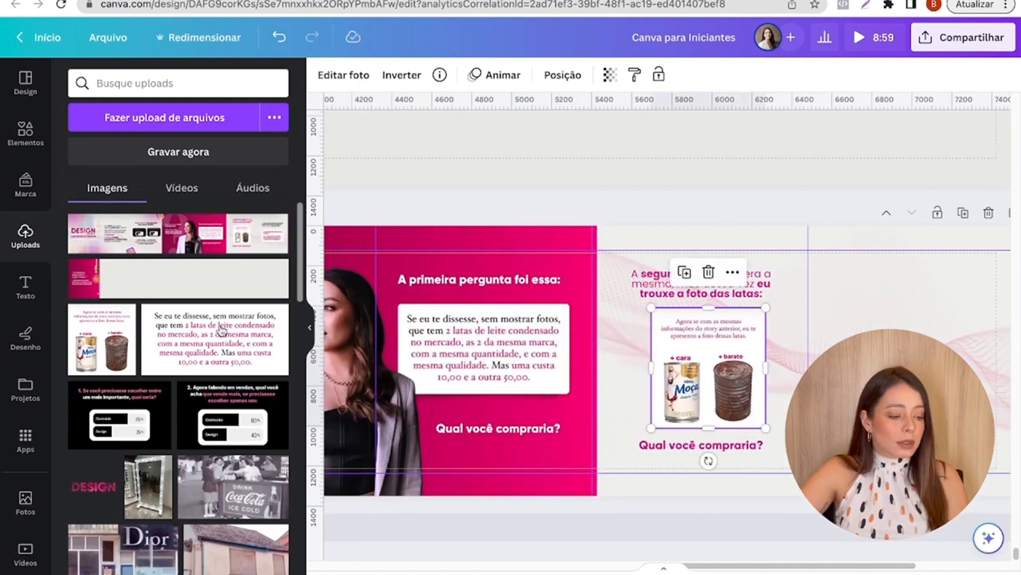
- Search the frames for "QUADRADO" and add the square frame with rounded corners
left_click(26, 133)
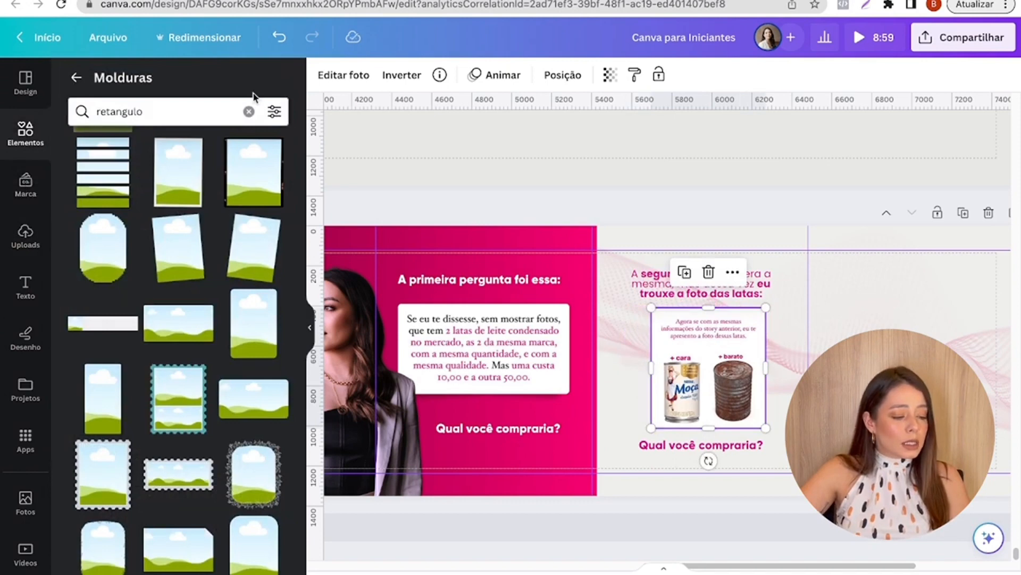
left_click(250, 111)
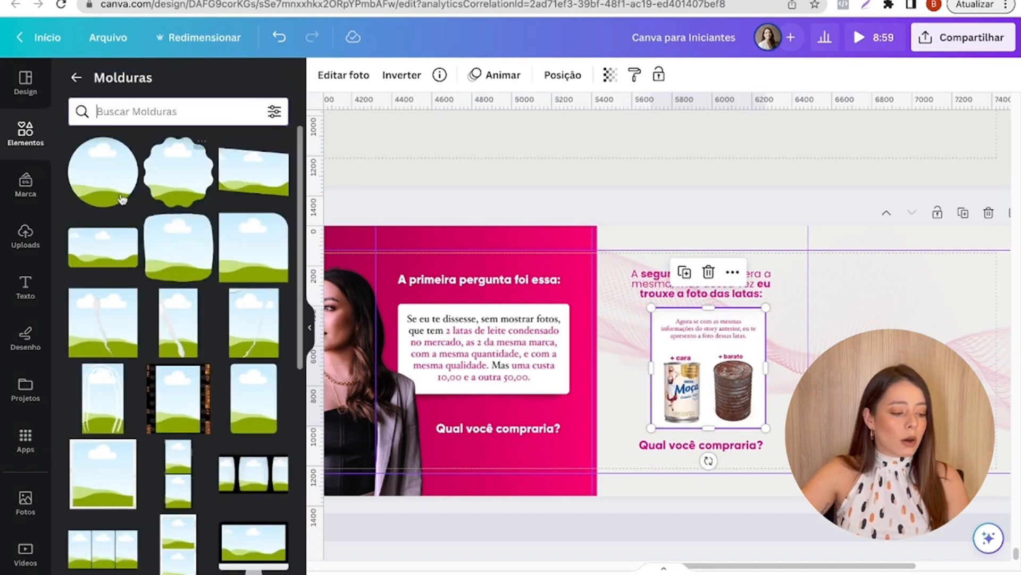
type("QUADRADO")
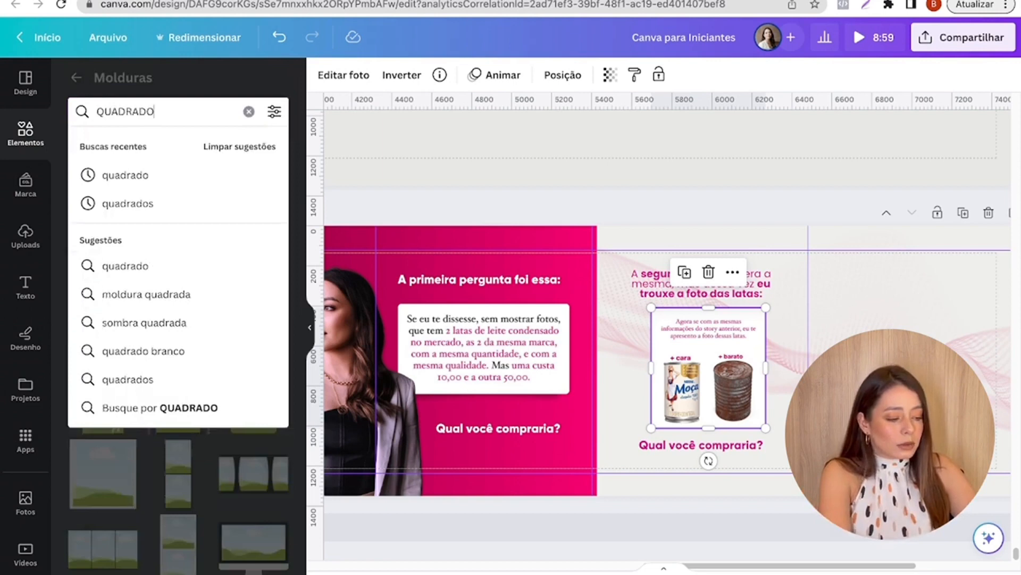
key("Return")
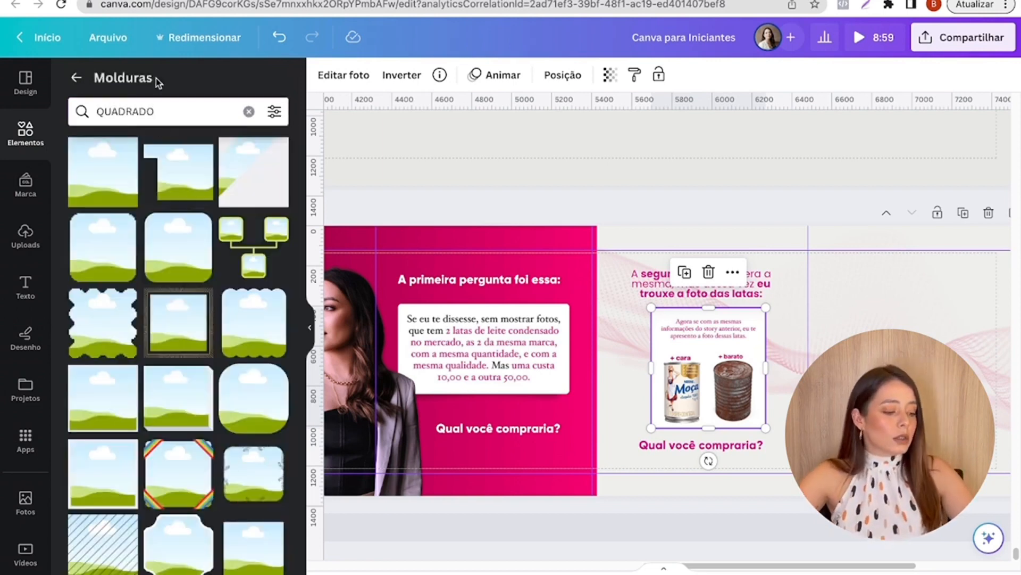
left_click(173, 250)
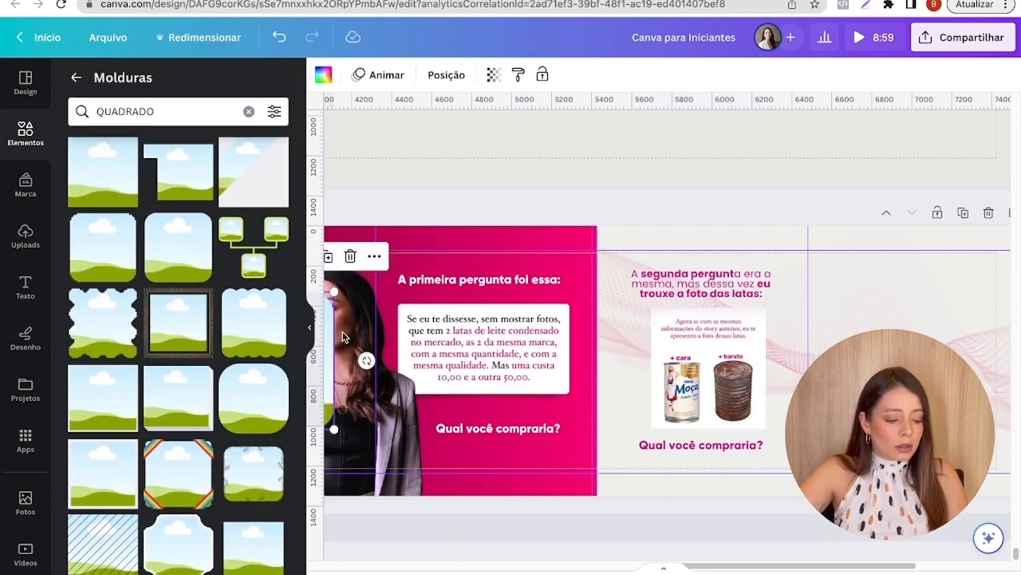
- Fill the rounded frame with the cans image, shrink it and place it below the sixth slide's heading
left_click_drag(326, 343, 911, 345)
left_click_drag(749, 365, 836, 359)
left_click_drag(837, 359, 711, 363)
left_click_drag(659, 298, 682, 321)
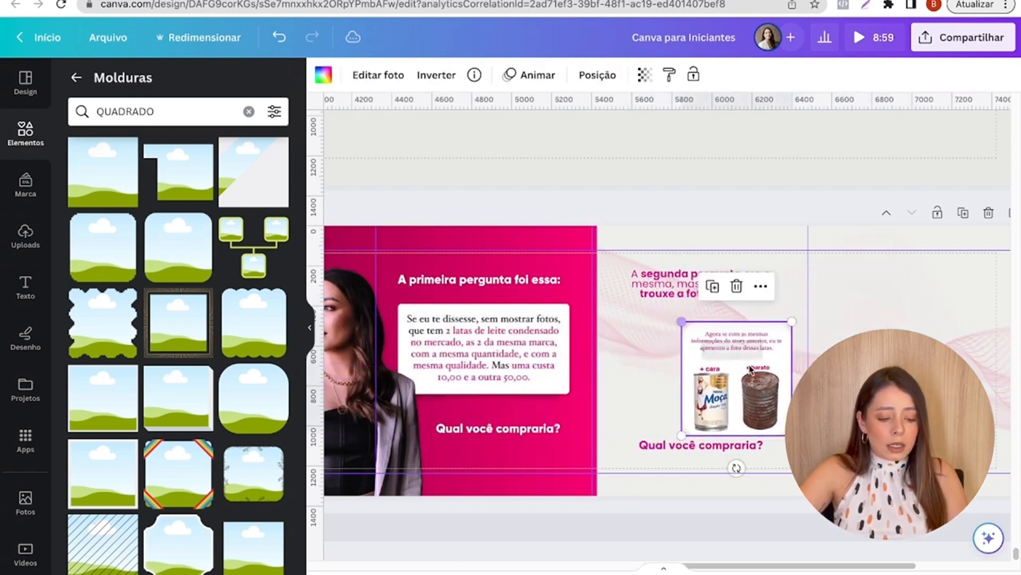
left_click_drag(751, 369, 715, 356)
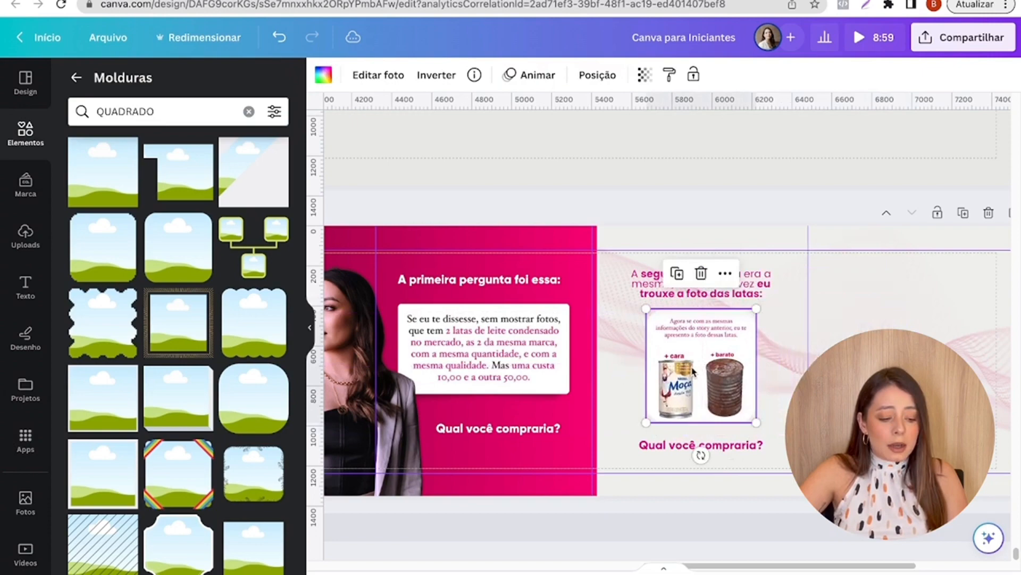
- Copy the question card's shadow to the lower edge of the cans card and move "Qual você compraria?" slightly down
left_click(538, 401)
left_click_drag(509, 401, 723, 420)
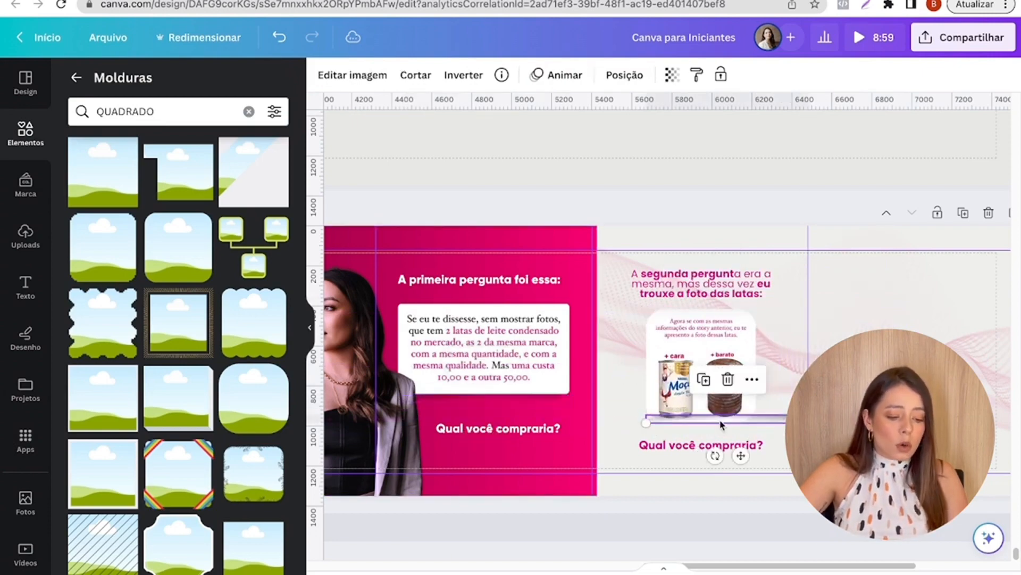
scroll(724, 442, "up", 1)
scroll(725, 445, "up", 5)
scroll(726, 445, "down", 2)
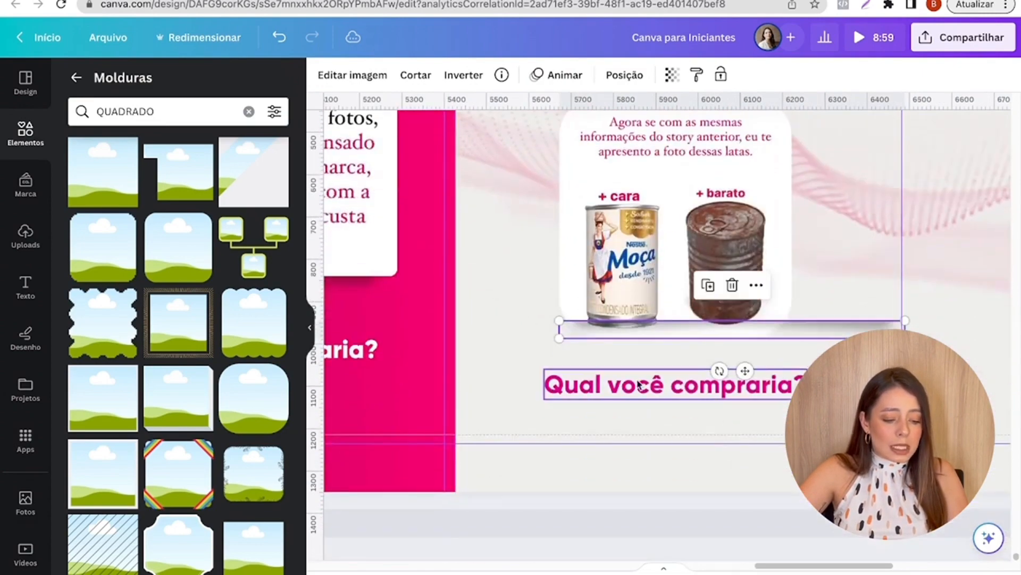
left_click_drag(645, 384, 645, 399)
- Shrink the copied shadow to slightly less than the cans card's width and centre it along the card's lower edge
left_click(600, 328)
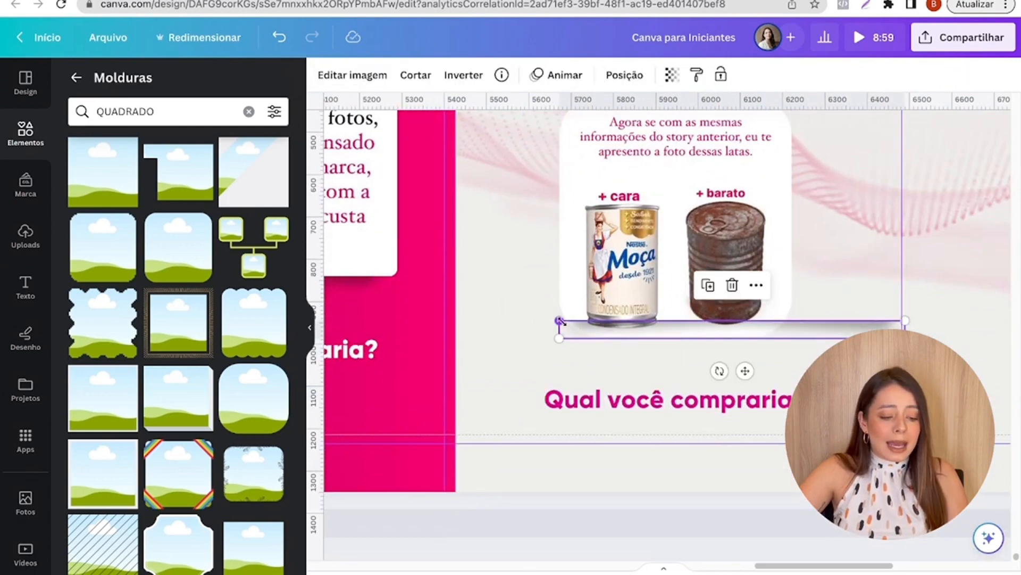
left_click_drag(561, 322, 664, 375)
left_click_drag(719, 336, 765, 341)
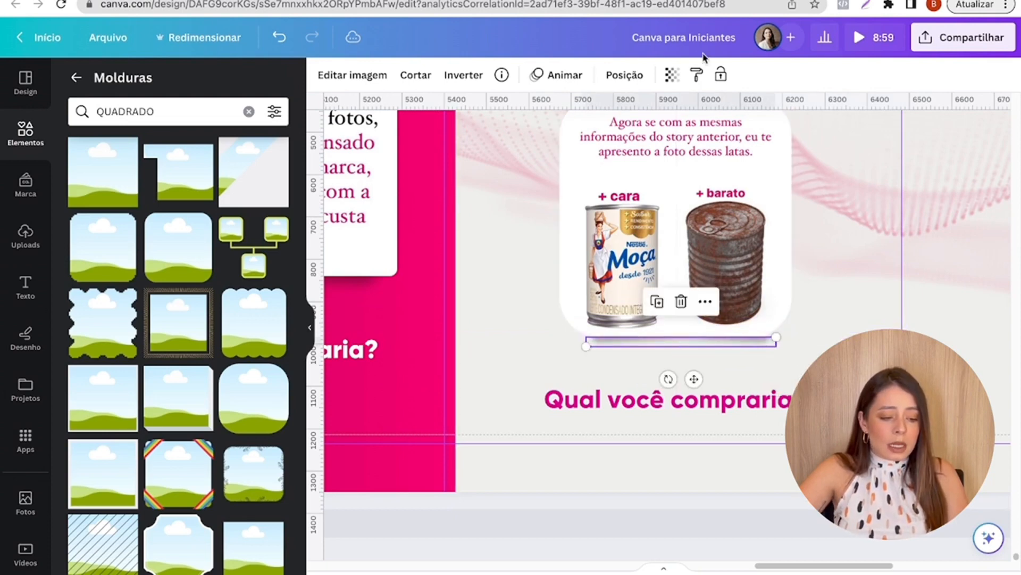
- Set the shadow's transparency to 31 and send it backward behind the cans card
left_click(673, 86)
left_click(589, 134)
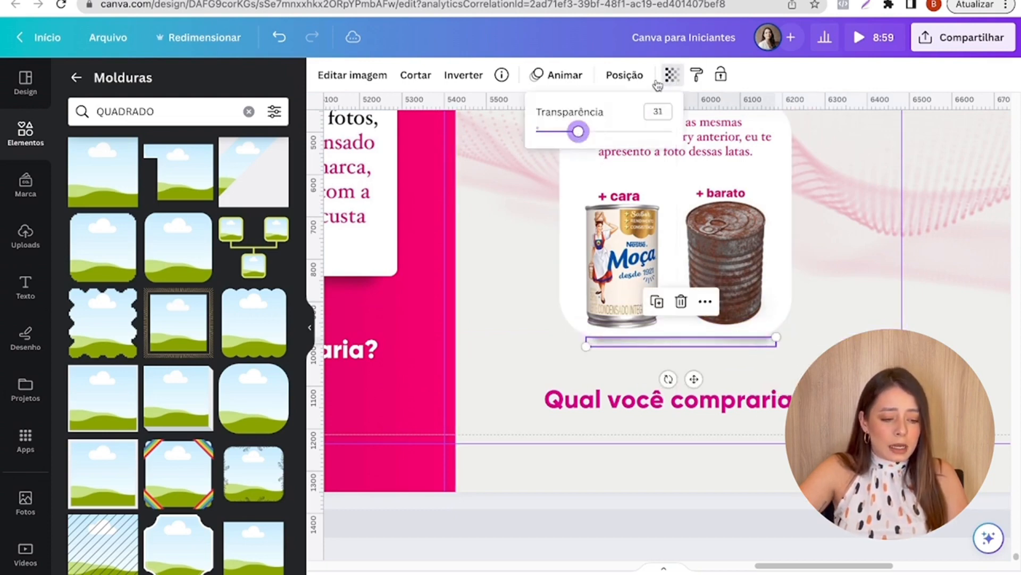
left_click(624, 75)
left_click(234, 114)
left_click(882, 269)
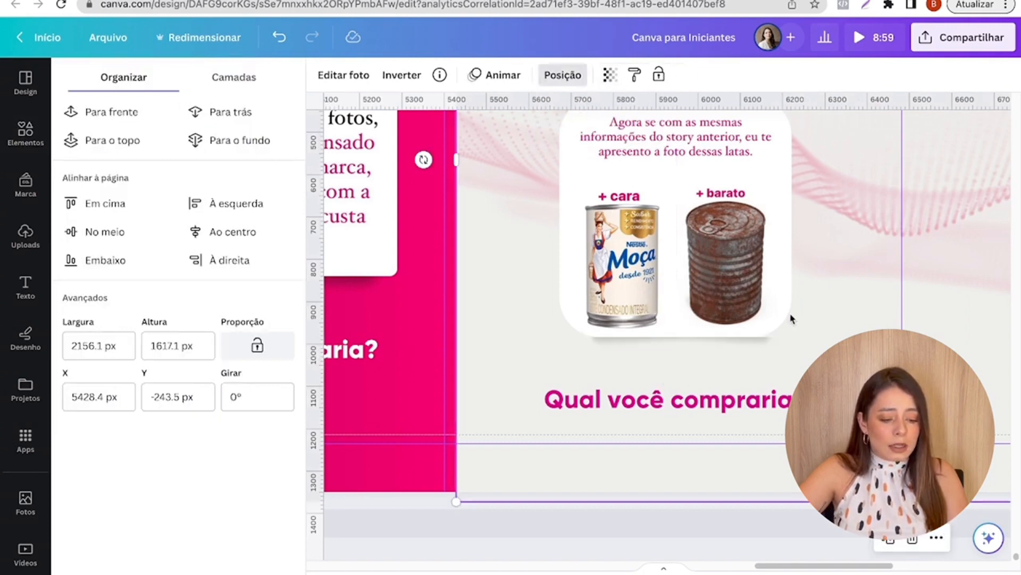
- Shrink the shadow under the cans card to about 407 px wide from both ends and set its transparency to 21
left_click(773, 334)
left_click(760, 349)
left_click(759, 342)
key("super+z")
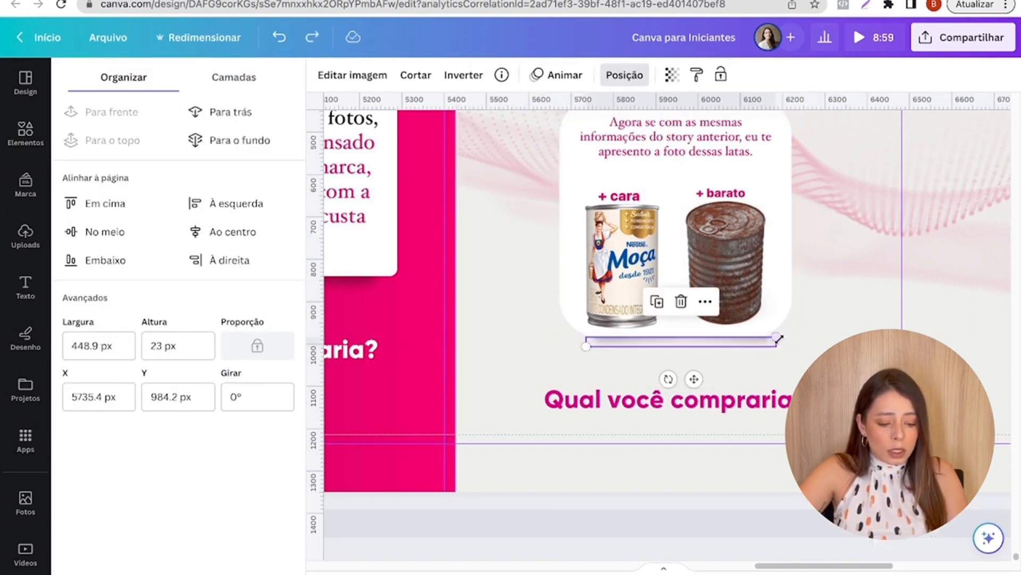
left_click_drag(777, 338, 768, 338)
left_click(876, 326)
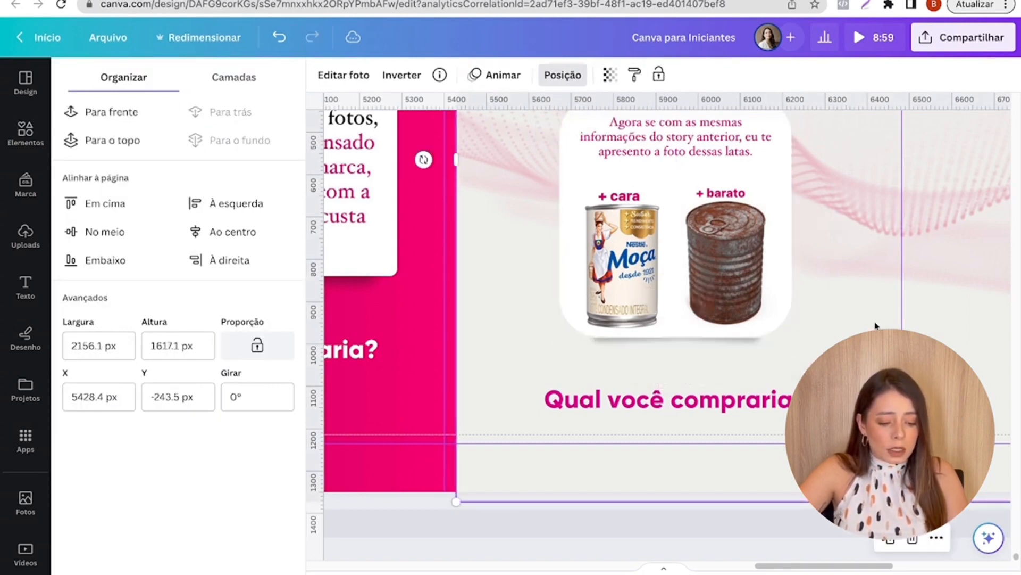
left_click(691, 341)
left_click_drag(586, 342, 593, 343)
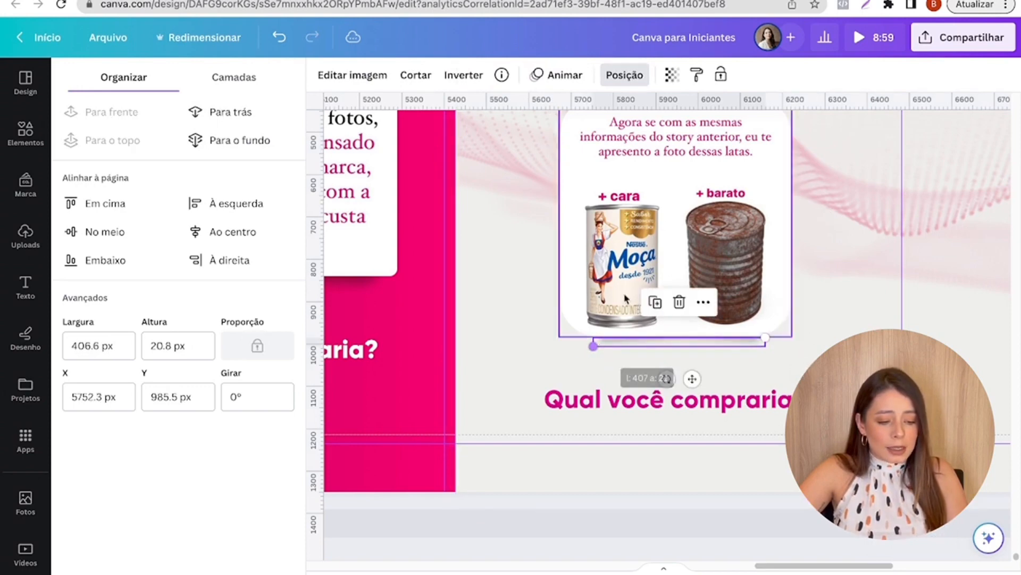
left_click(673, 75)
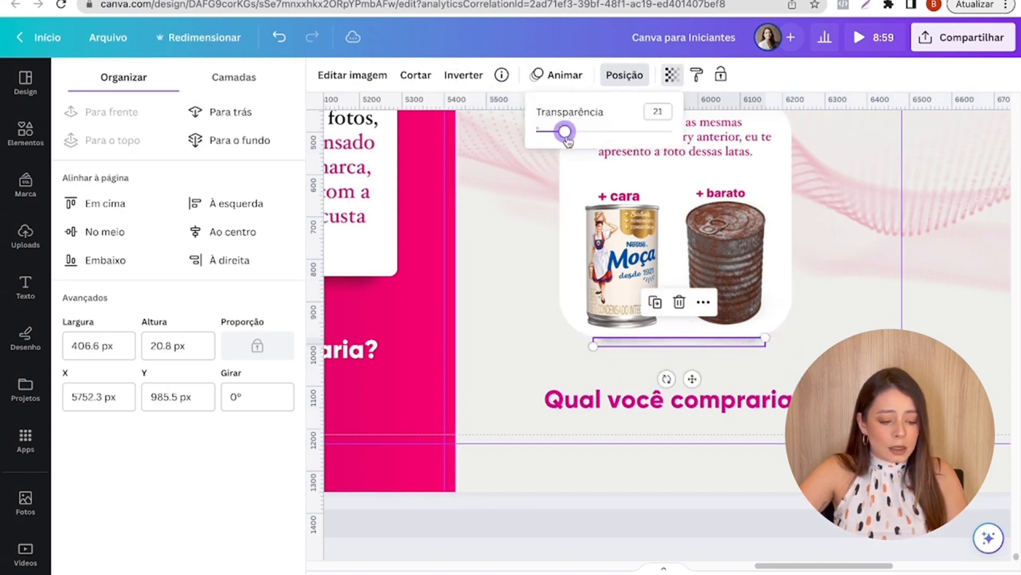
left_click(844, 237)
- Copy the heading "É, todo mundo mudou de opinião depois dessa última pergunta com as fotos... Mas por quê?" from page 57 to page 59's seventh slide
scroll(844, 236, "down", 5)
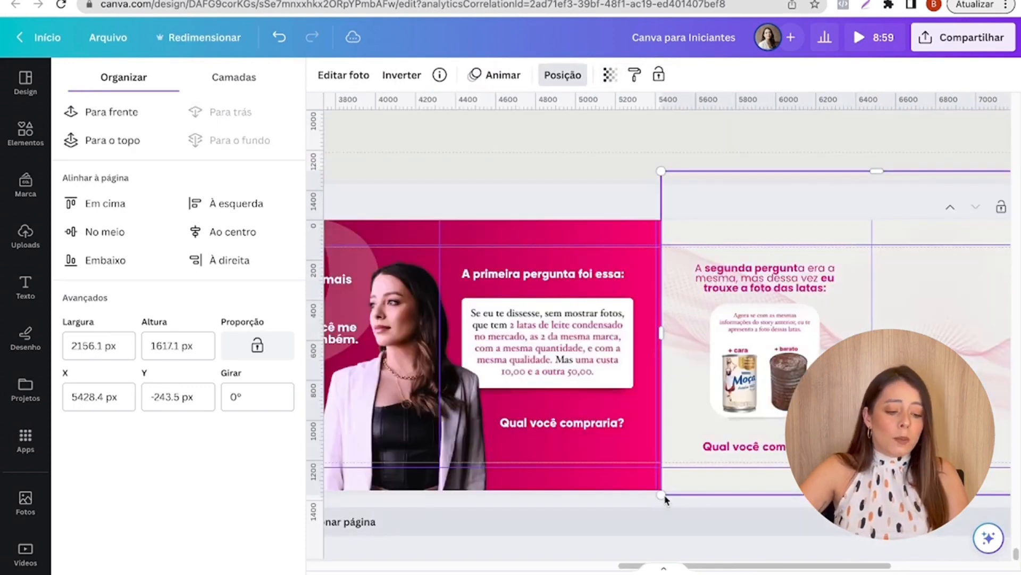
left_click_drag(738, 565, 809, 568)
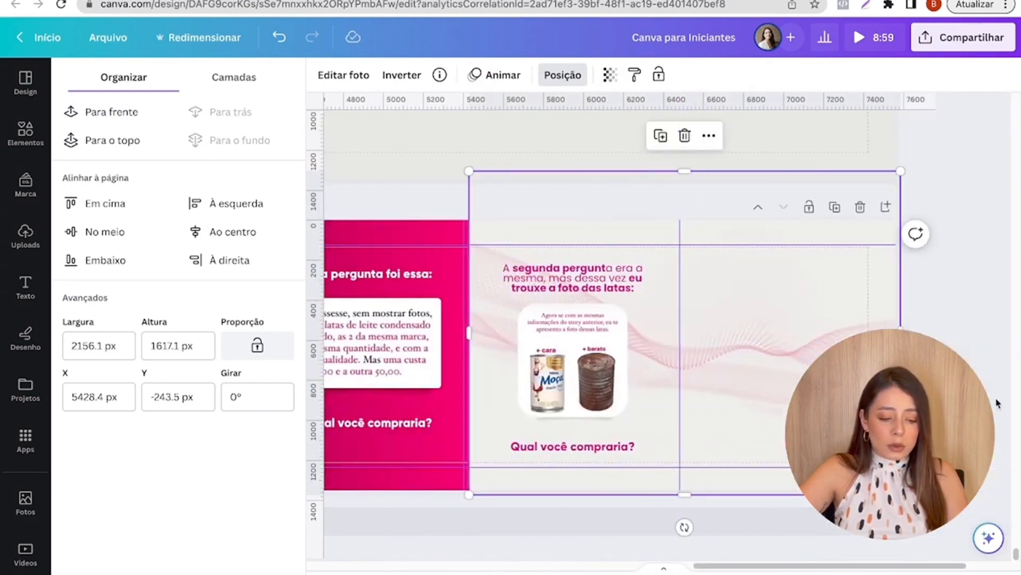
scroll(998, 404, "up", 11)
left_click(773, 350)
scroll(773, 352, "down", 1)
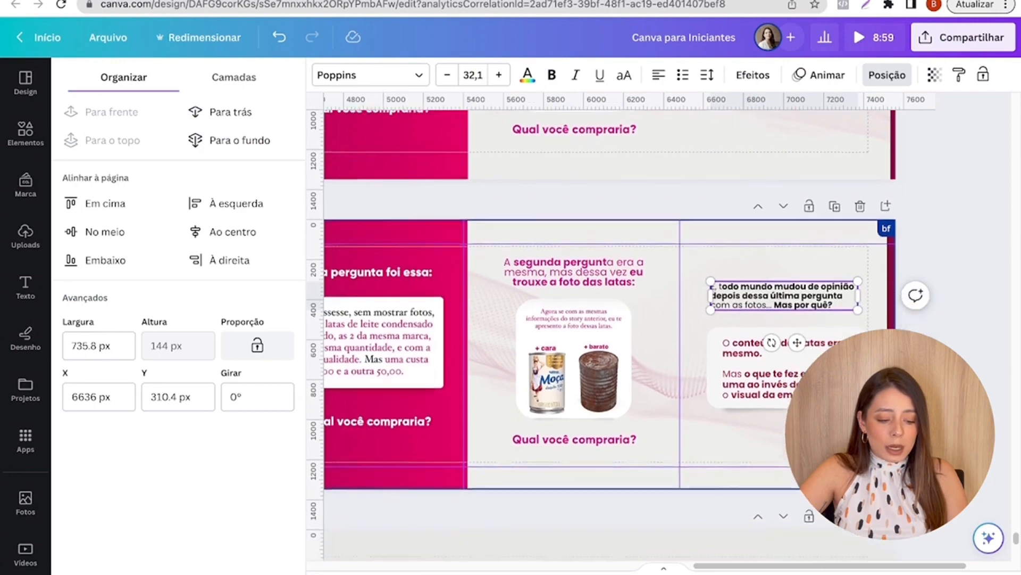
scroll(773, 351, "down", 10)
type("E, todo mundo mudou de opinião depois dessa última pergunta com as fotos... Mas por quê?")
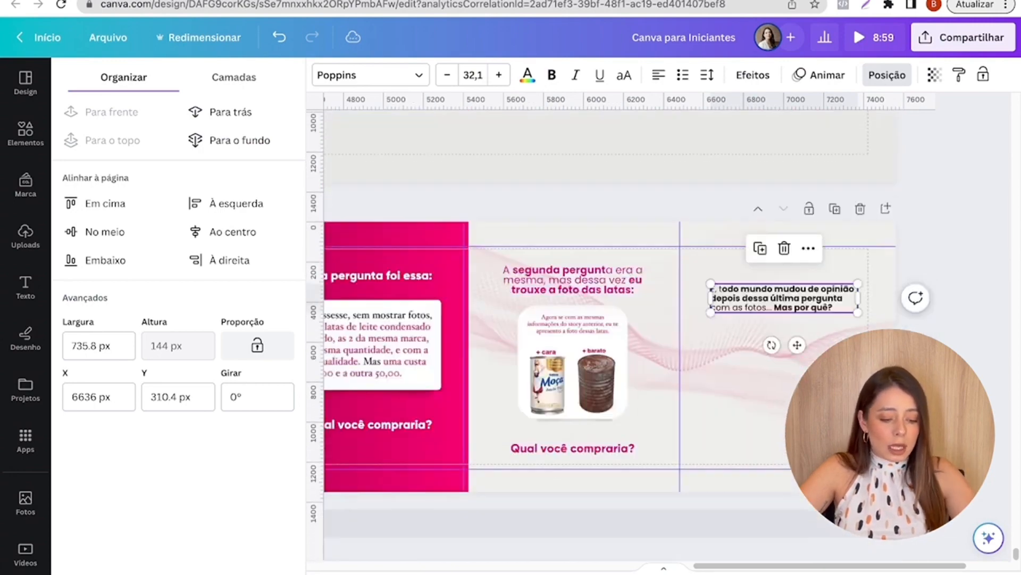
left_click_drag(790, 310, 788, 309)
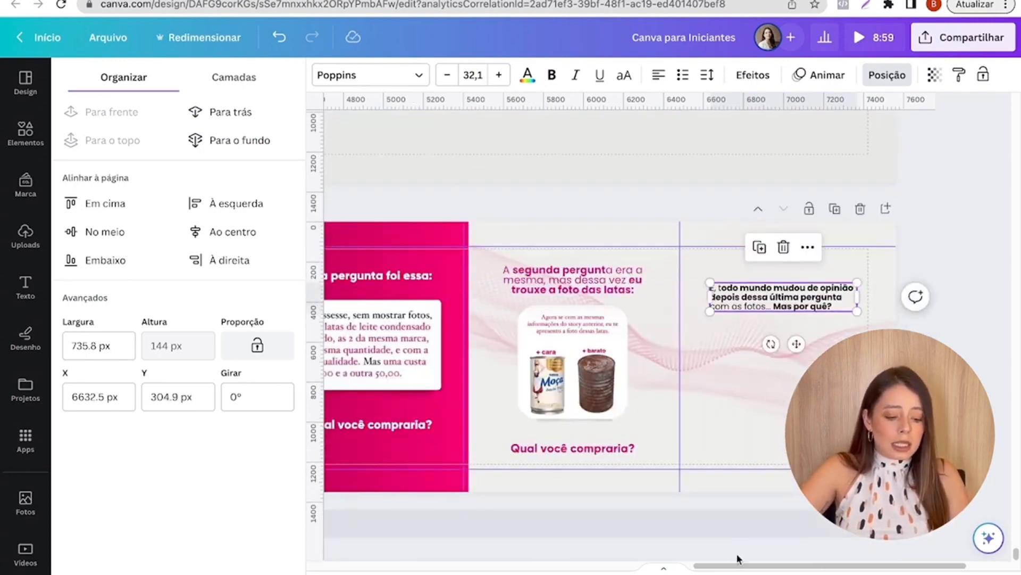
- Add a rounded rectangle to the seventh slide, place it below the heading and stretch it slightly wider than the heading
left_click_drag(712, 567, 609, 559)
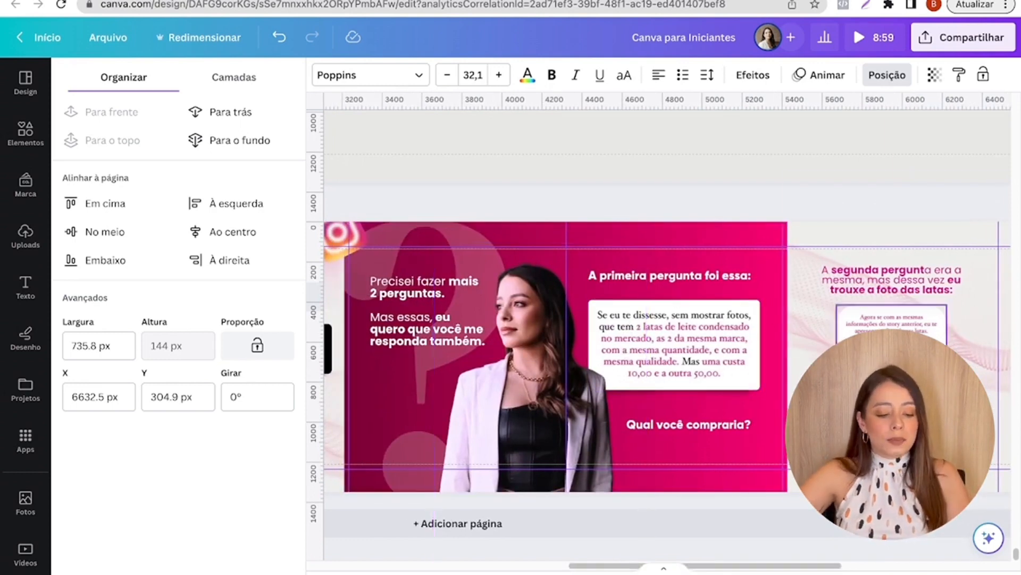
left_click_drag(805, 565, 1020, 547)
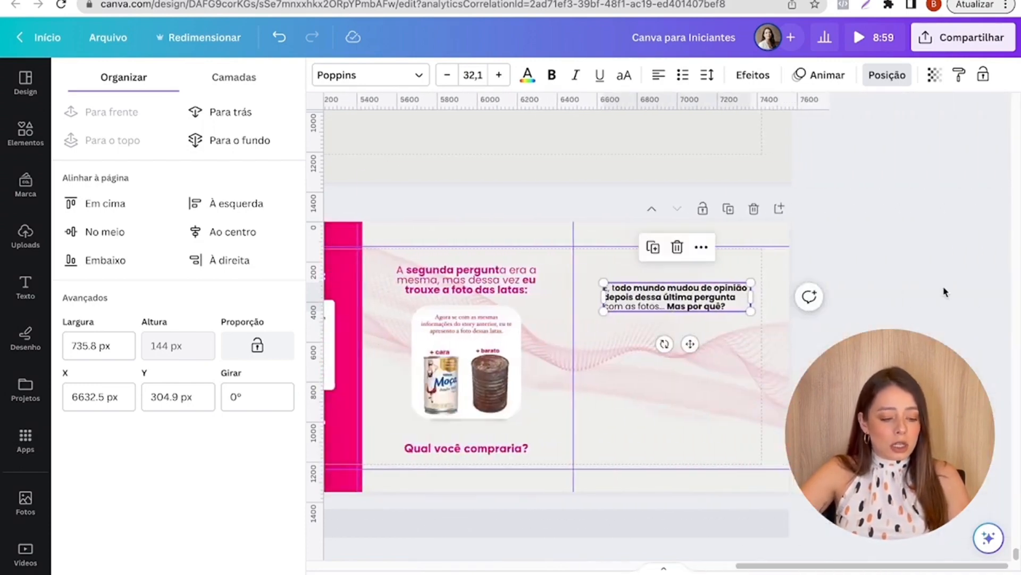
left_click(25, 133)
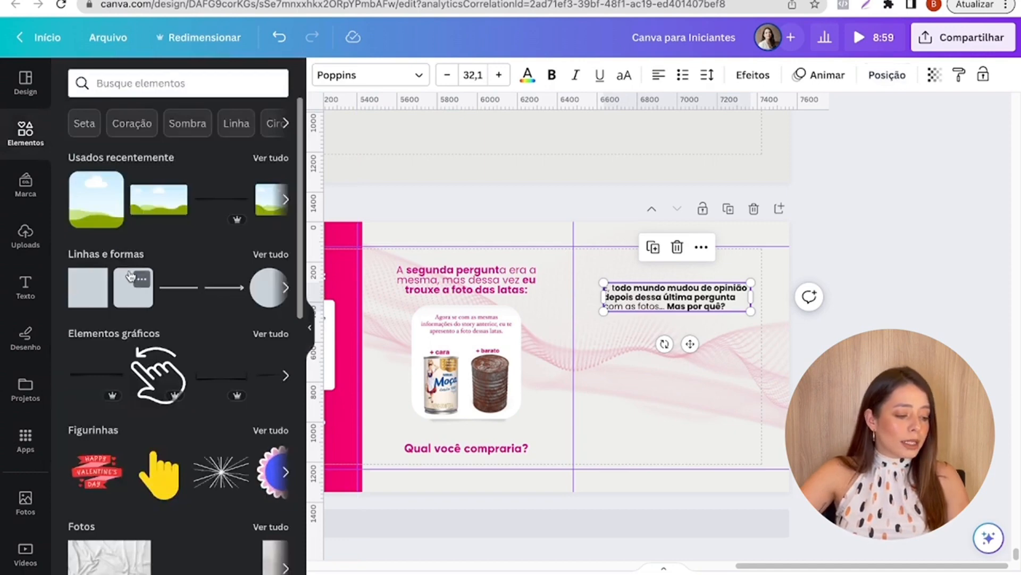
left_click(125, 305)
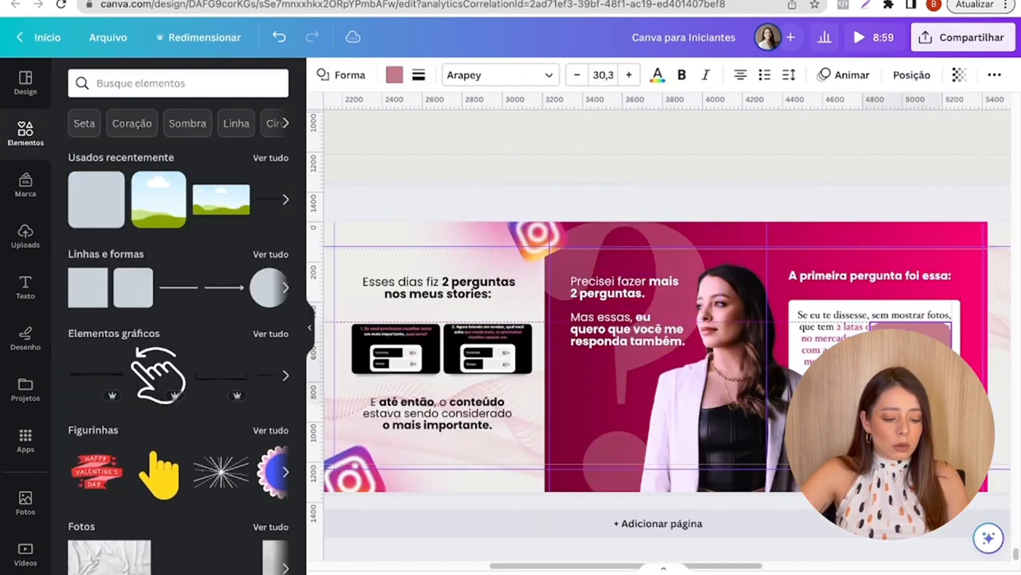
scroll(723, 557, "right", 10)
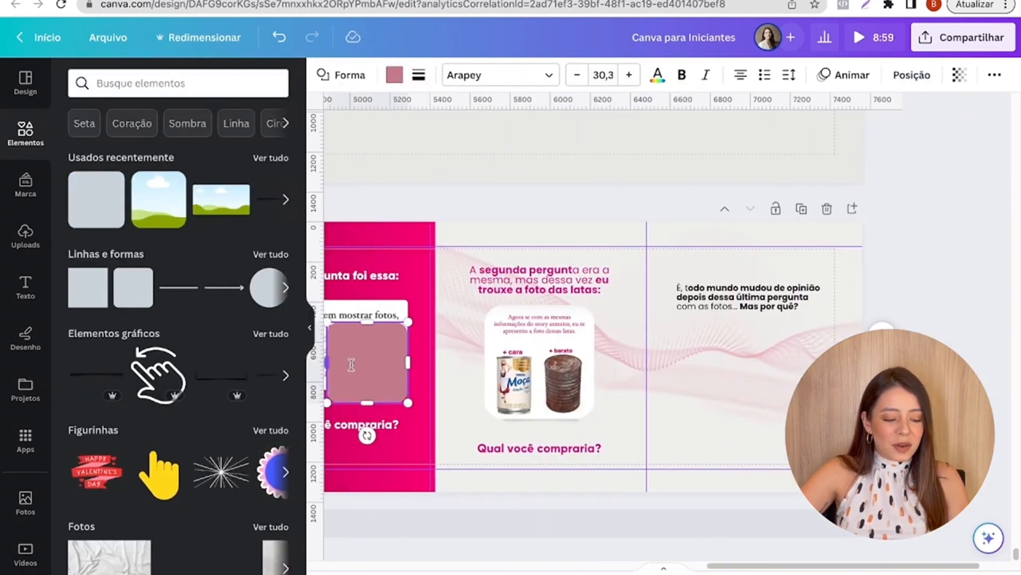
left_click_drag(352, 365, 835, 366)
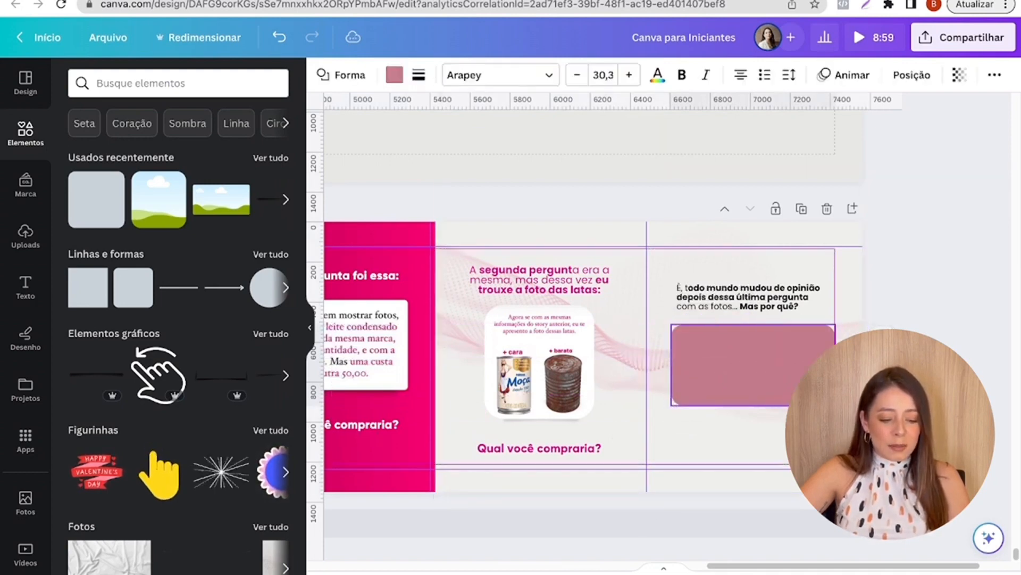
left_click_drag(779, 387, 777, 388)
- Fill the rounded rectangle on the seventh slide with the very light grey-white document colour
left_click(643, 298)
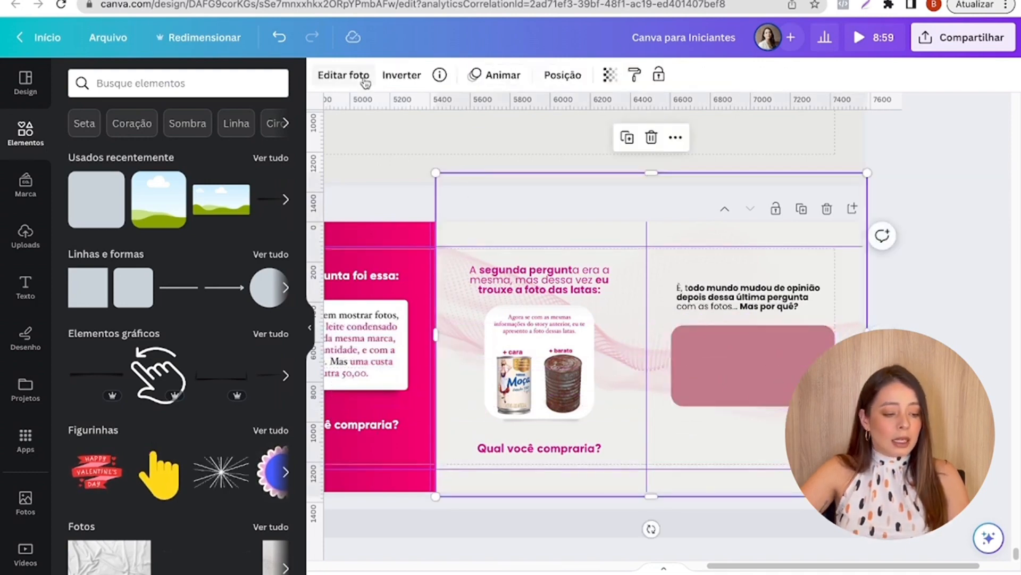
left_click(680, 346)
left_click(394, 76)
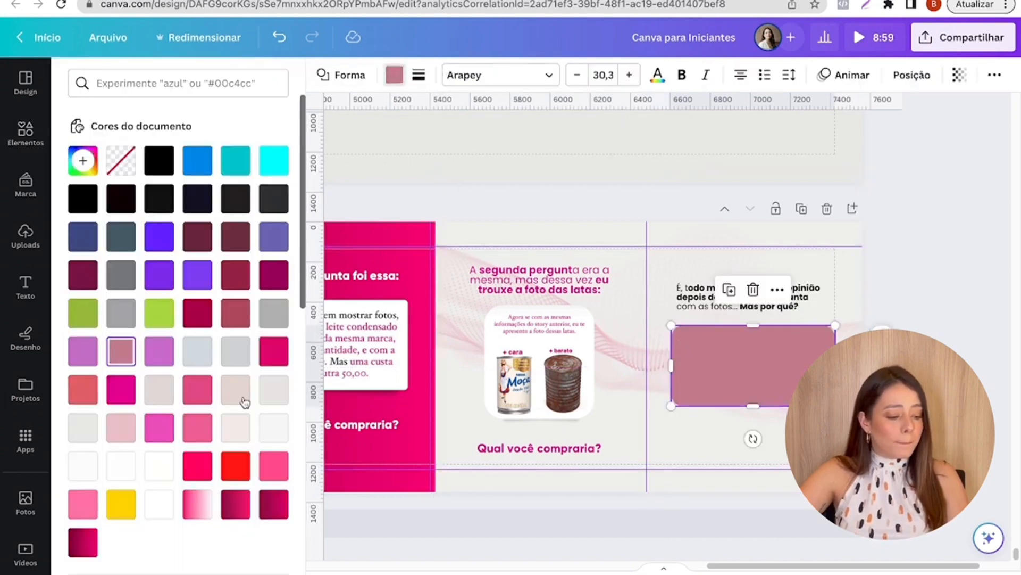
left_click(273, 427)
- Duplicate the cans card's shadow and place the copy below the light rounded card on the seventh slide
scroll(989, 472, "up", 3)
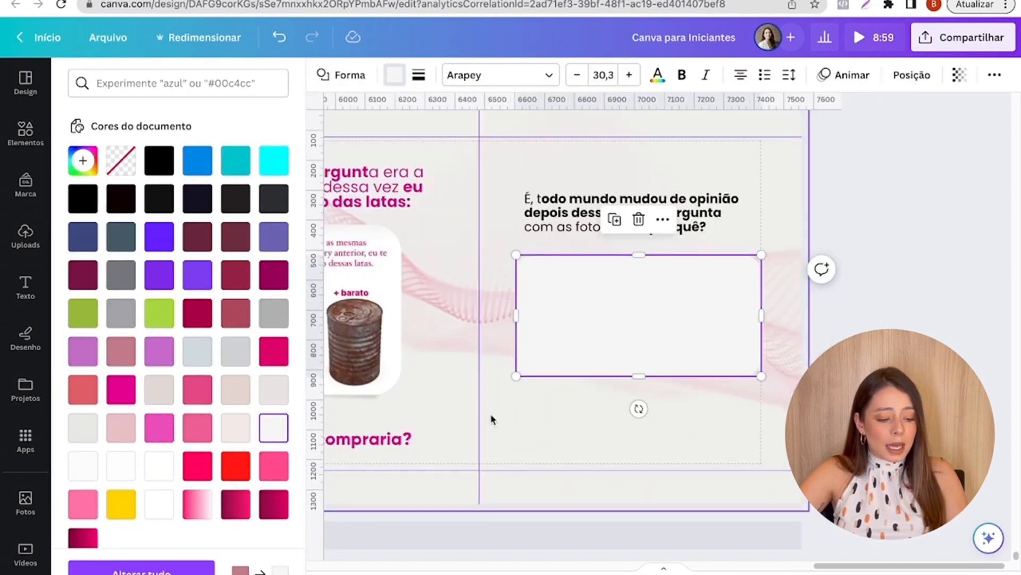
left_click(351, 403)
left_click(331, 367)
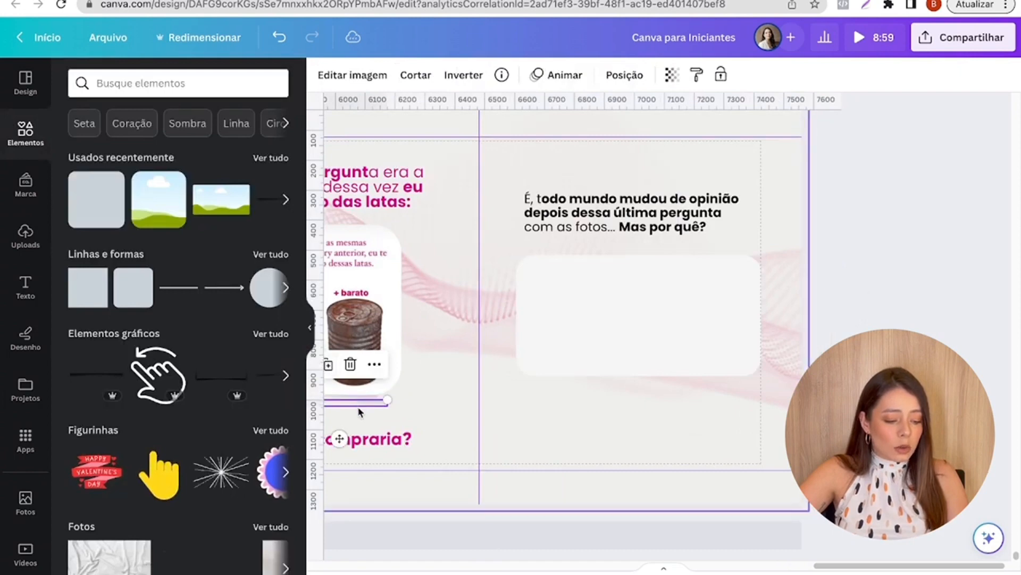
left_click_drag(358, 412, 669, 397)
key("super+z")
left_click(359, 403)
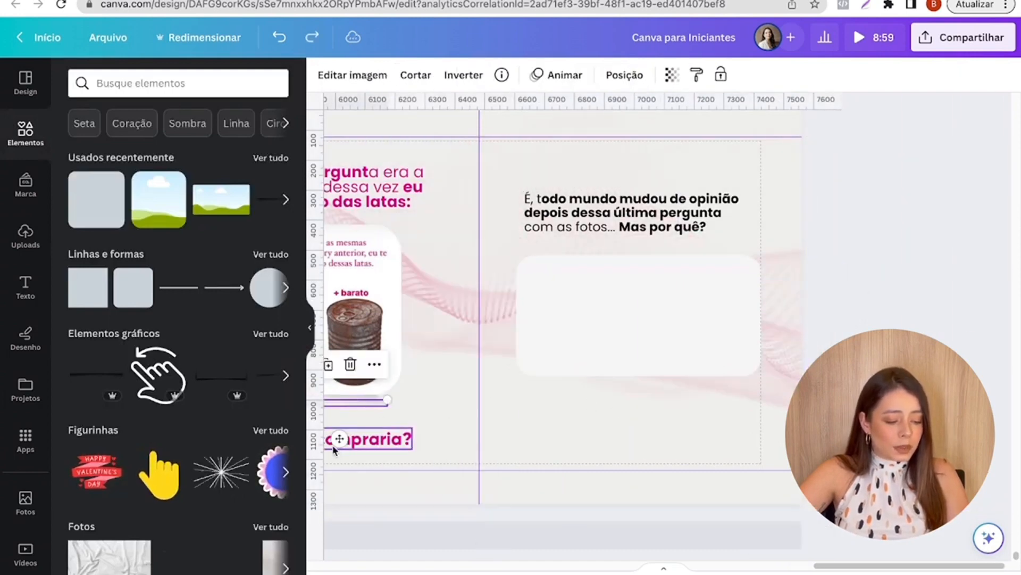
left_click_drag(359, 403, 545, 418)
- Widen the copied shadow to slightly less than the light card's width and centre it along the card's lower edge
scroll(594, 426, "up", 3)
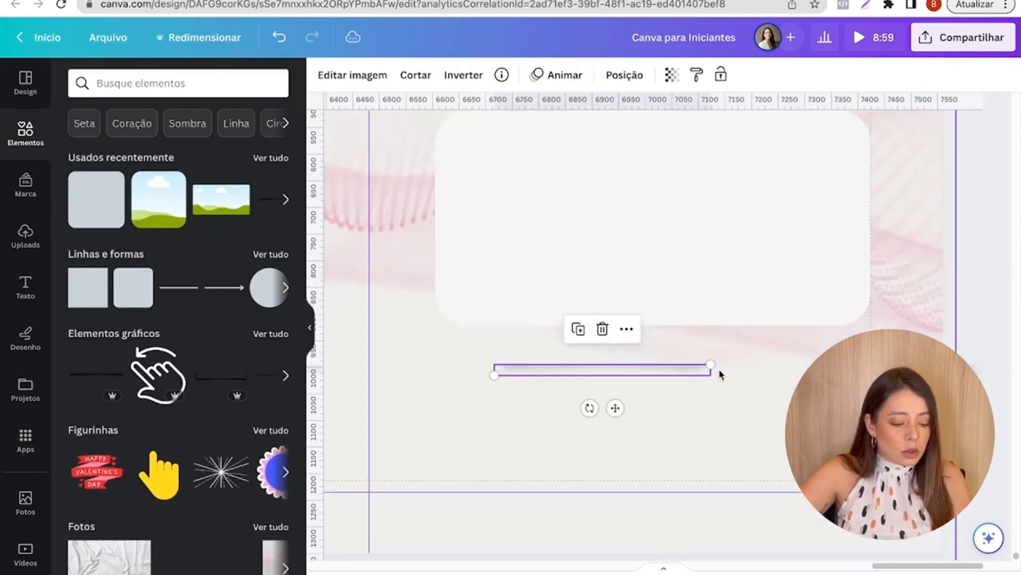
left_click_drag(711, 364, 964, 355)
left_click_drag(759, 370, 711, 345)
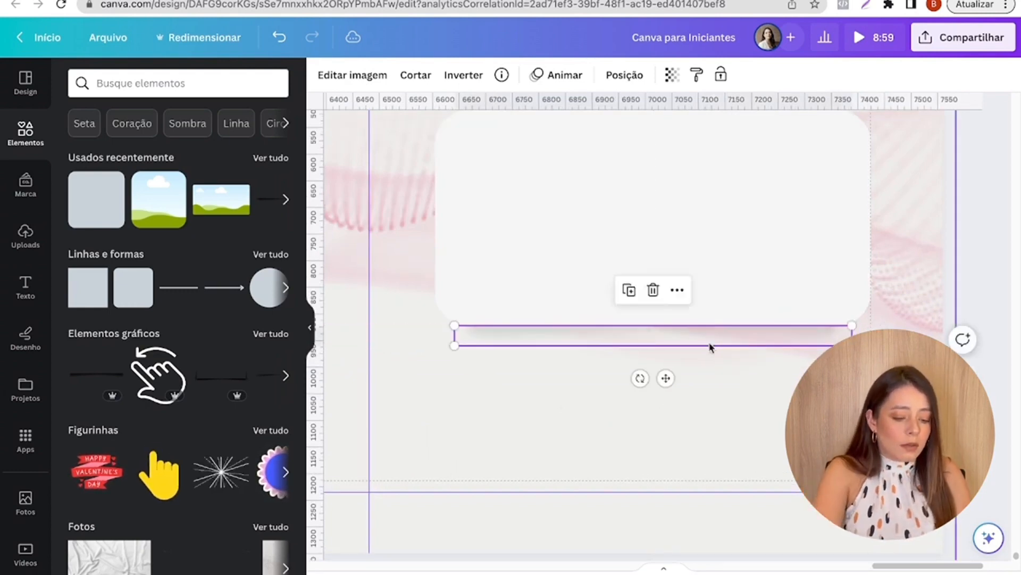
scroll(702, 394, "down", 6)
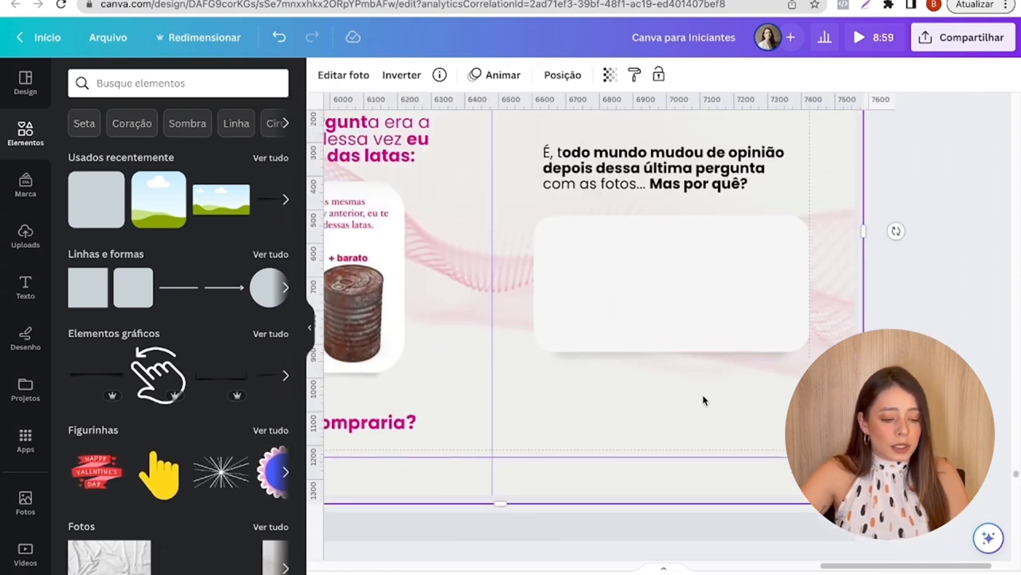
- Copy the "O conteúdo das latas era o mesmo..." text from page 57 and centre it inside the seventh slide's card
scroll(745, 340, "down", 5)
scroll(775, 337, "up", 2)
left_click(642, 219)
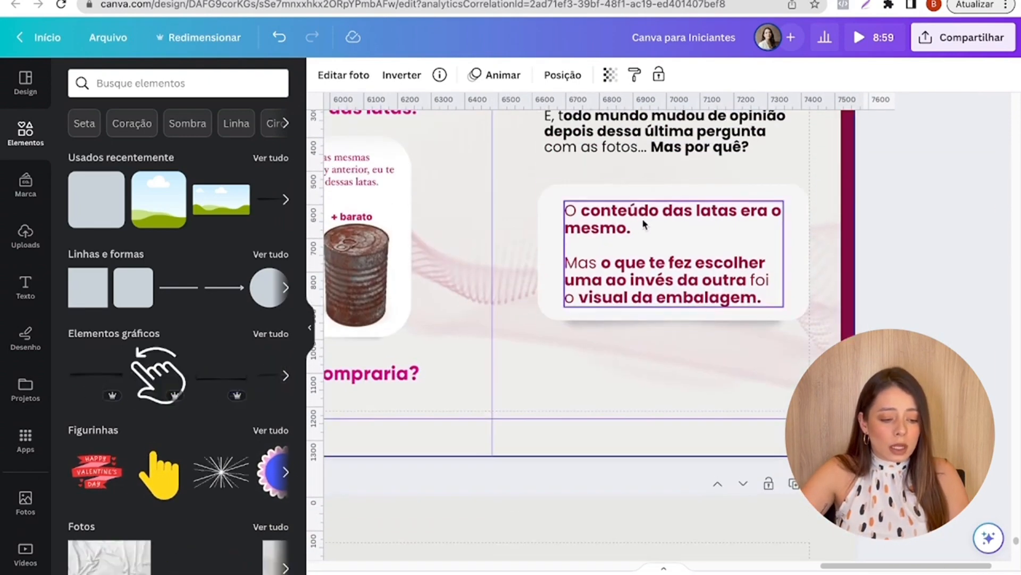
scroll(682, 263, "down", 5)
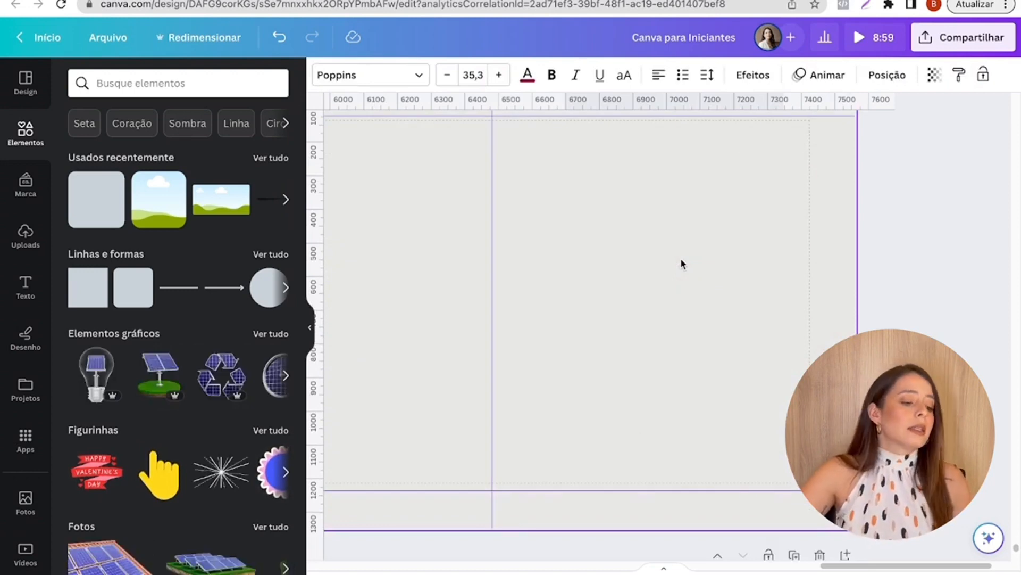
scroll(682, 263, "up", 5)
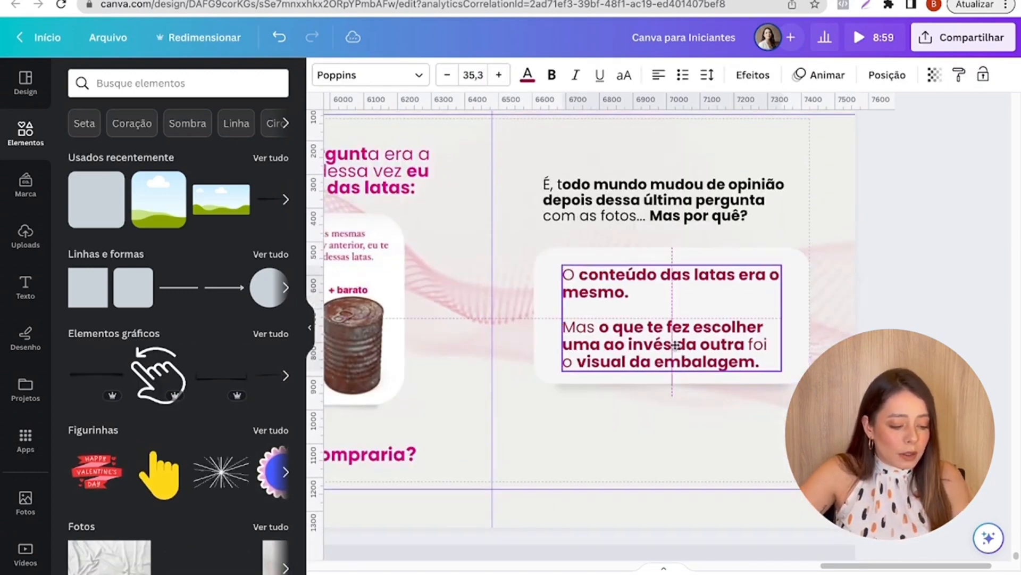
scroll(854, 271, "down", 5)
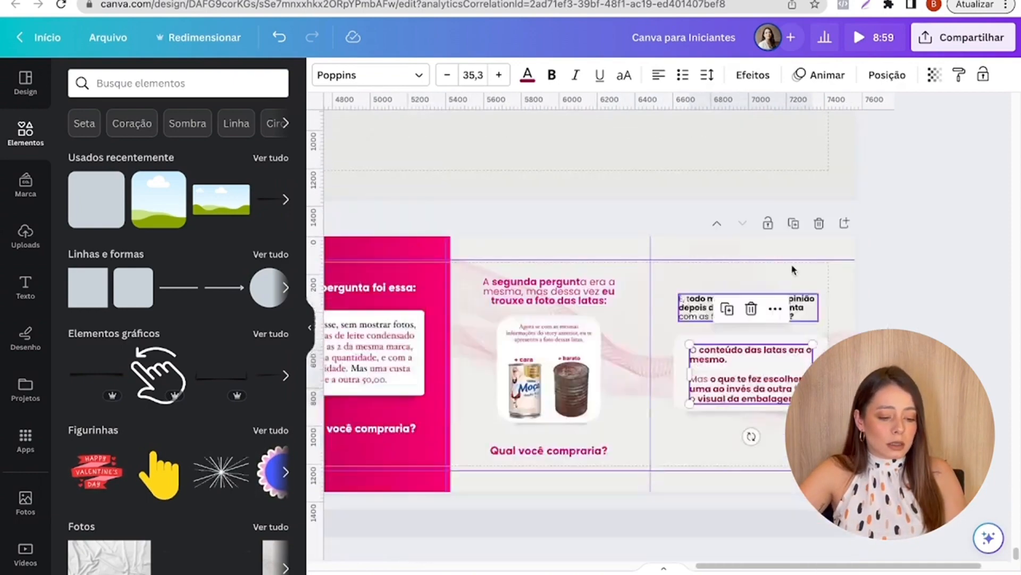
left_click(751, 307)
key("super+z")
left_click(708, 322)
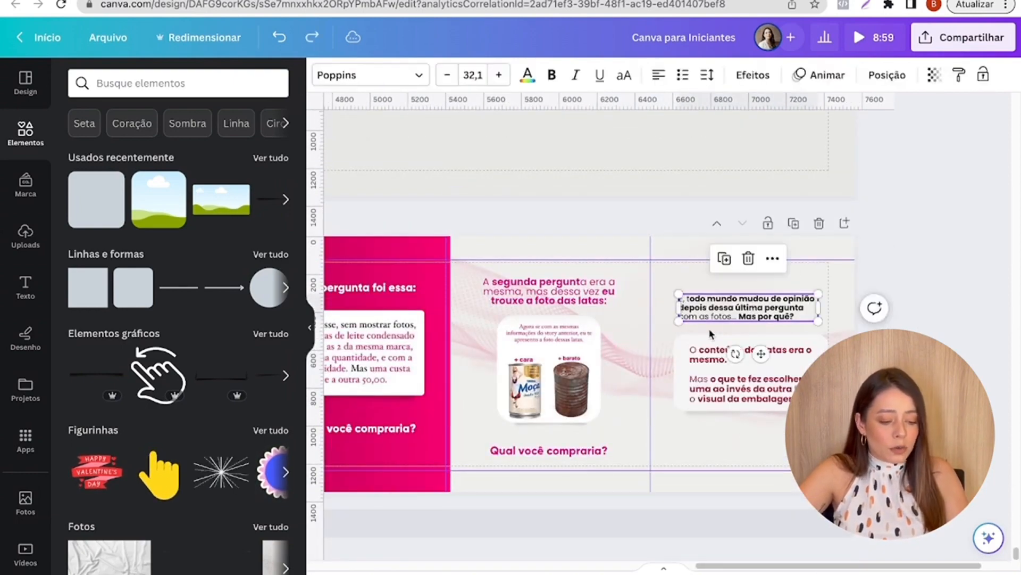
left_click(693, 402, "shift")
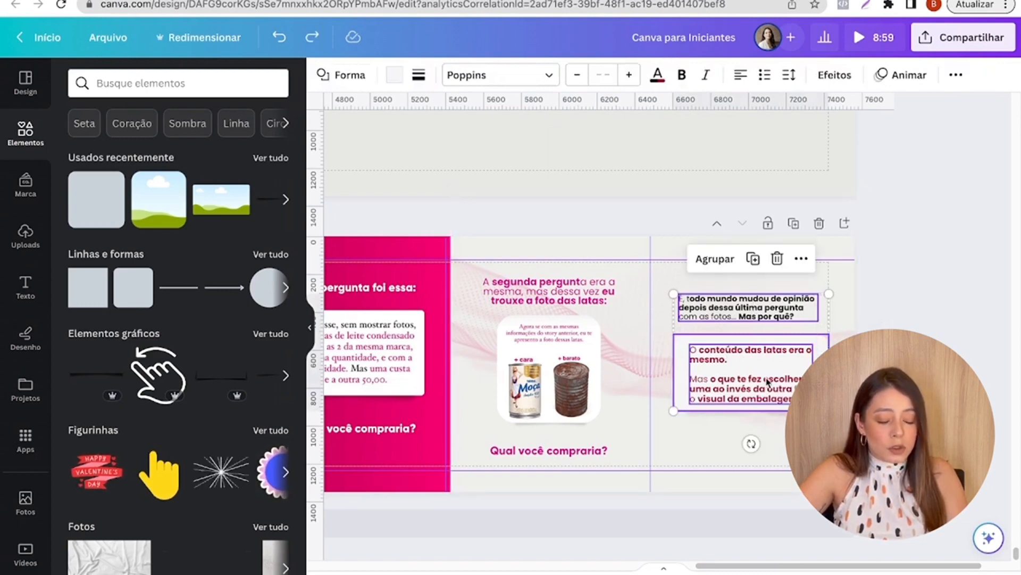
scroll(910, 466, "up", 3)
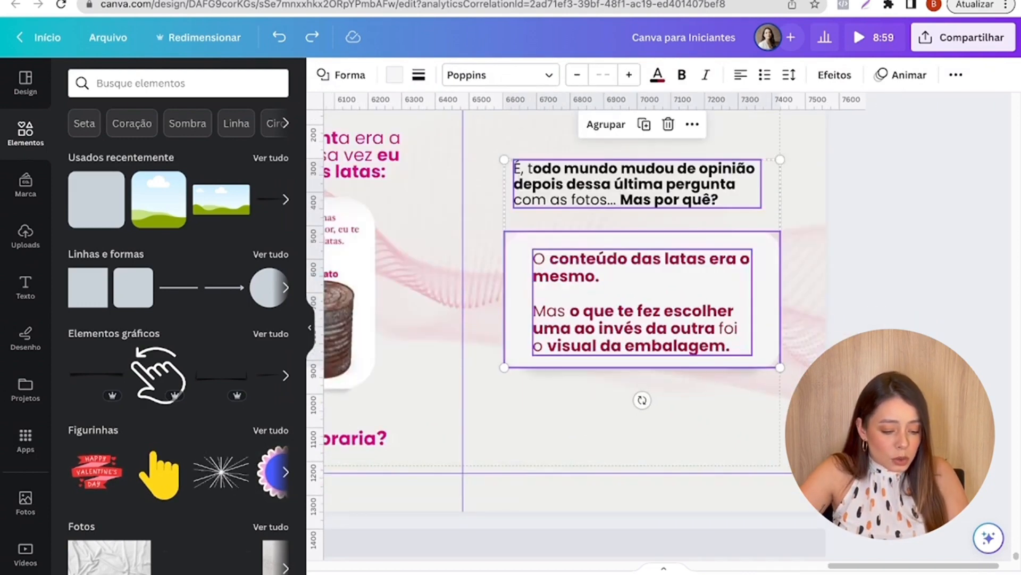
left_click(718, 394)
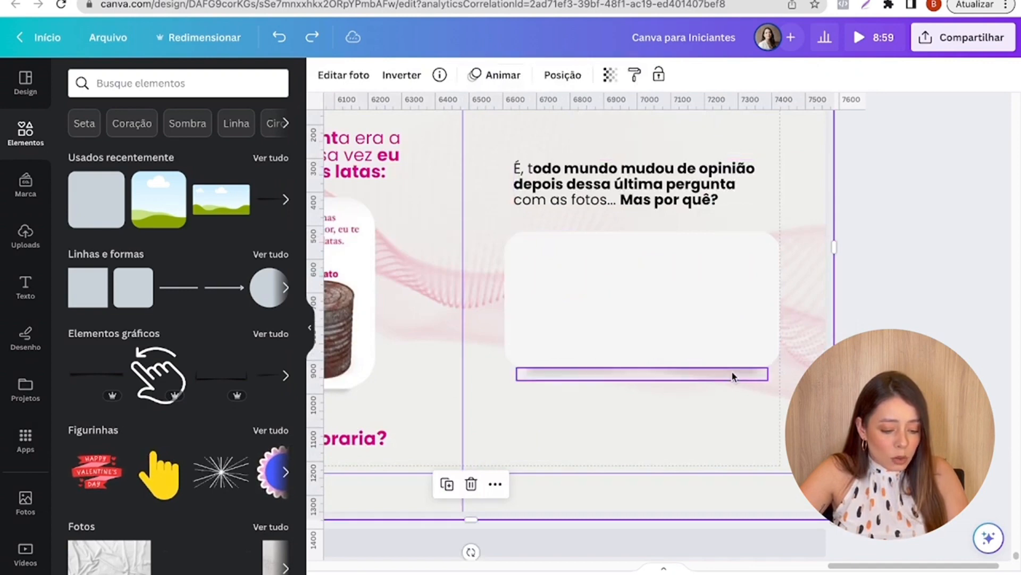
- Paste the "O conteúdo das latas era o mesmo..." text into the seventh slide's card again and centre it there
left_click(727, 374)
left_click(549, 260)
key("super+v")
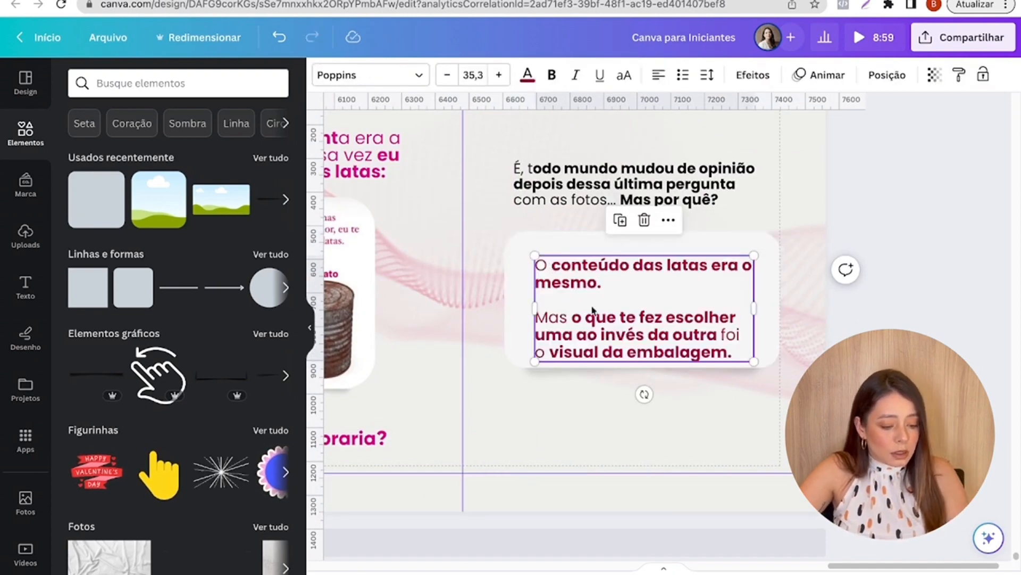
left_click_drag(593, 308, 599, 285)
- Select the seventh slide's heading, card, card text and shadow together and move them slightly down
left_click(553, 201, "shift")
left_click(552, 243, "shift")
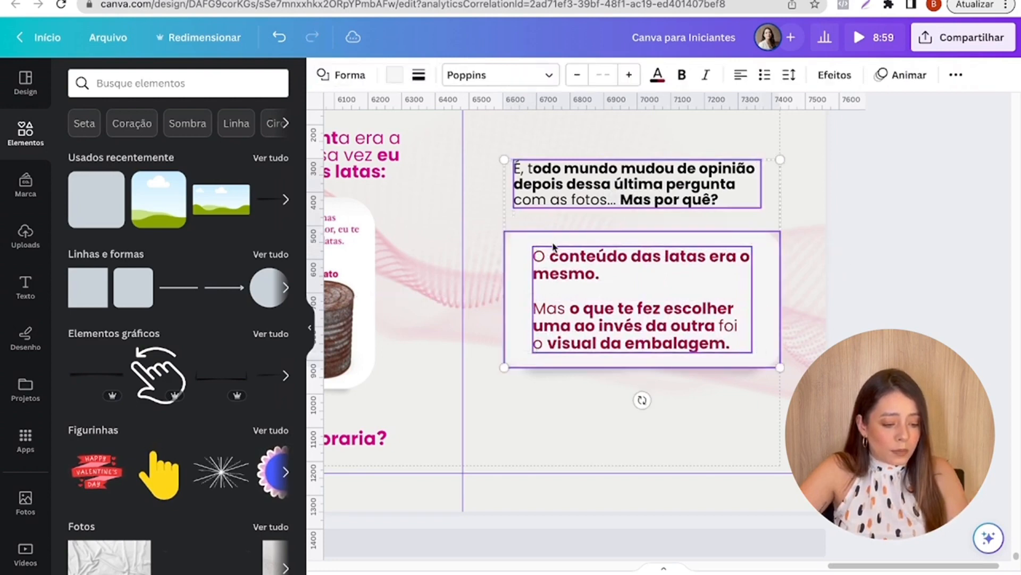
left_click(560, 376, "shift")
scroll(757, 288, "down", 3)
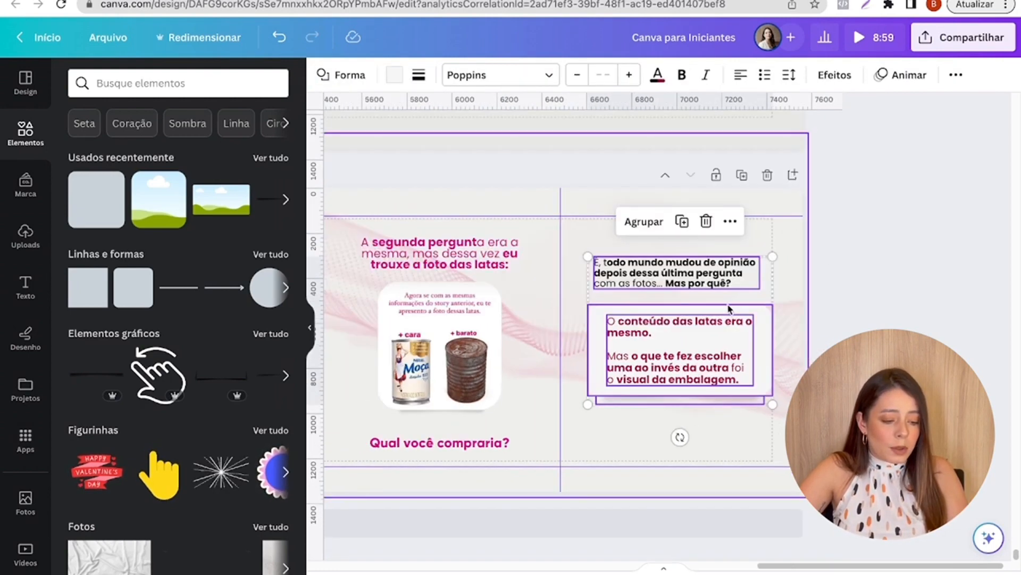
left_click_drag(729, 314, 728, 322)
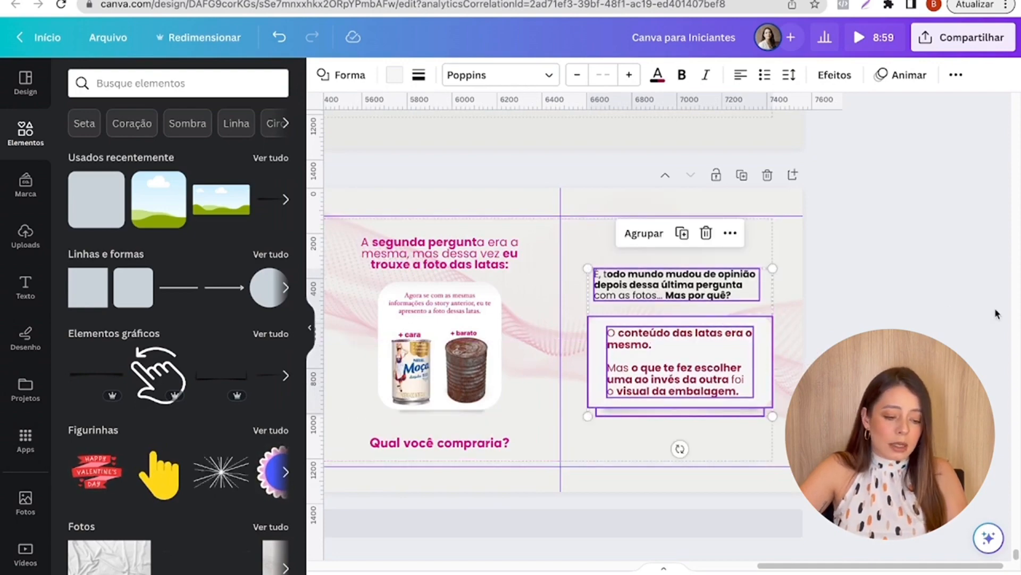
left_click(797, 370)
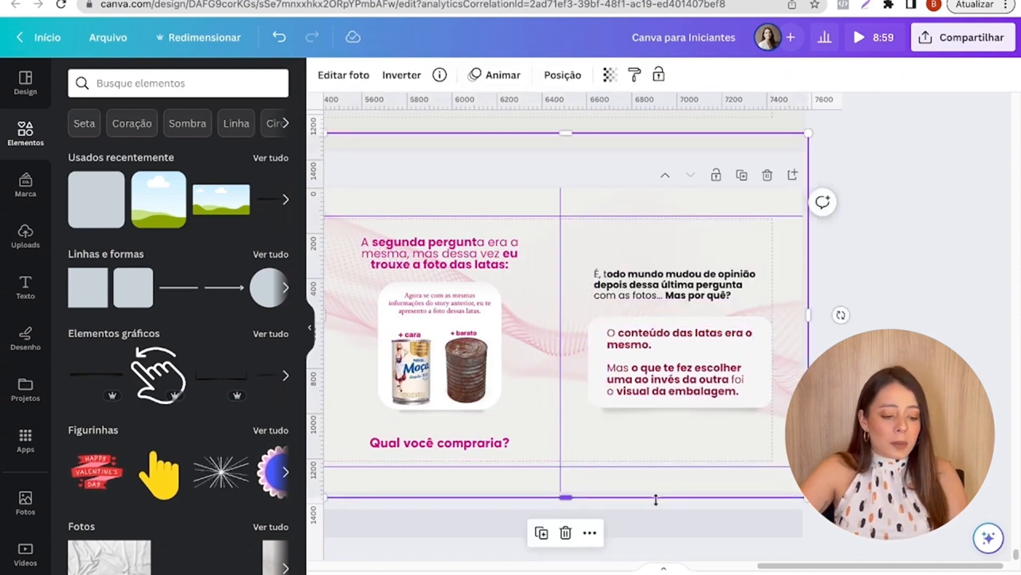
left_click_drag(865, 567, 582, 558)
scroll(519, 435, "down", 5)
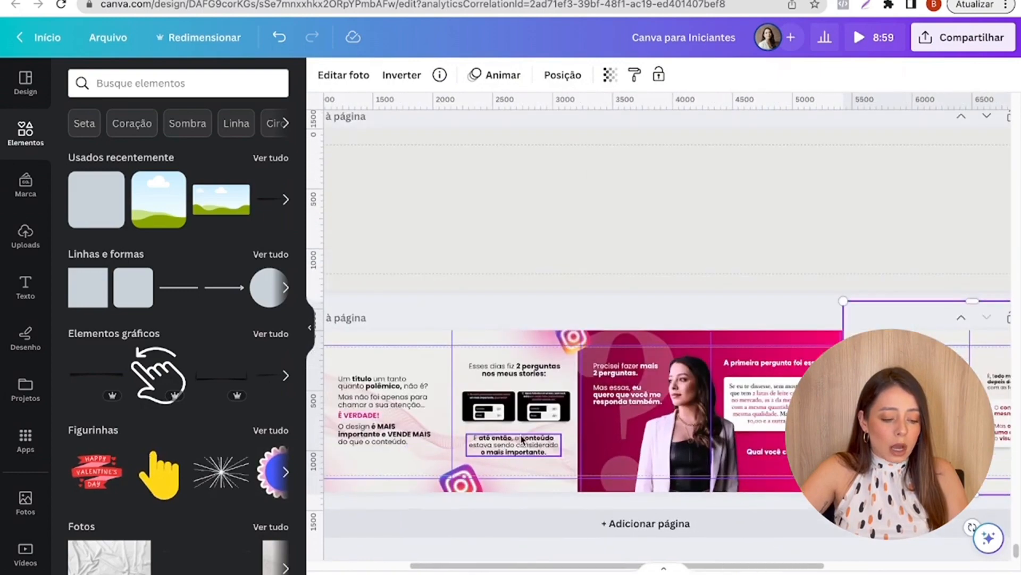
left_click_drag(457, 566, 390, 565)
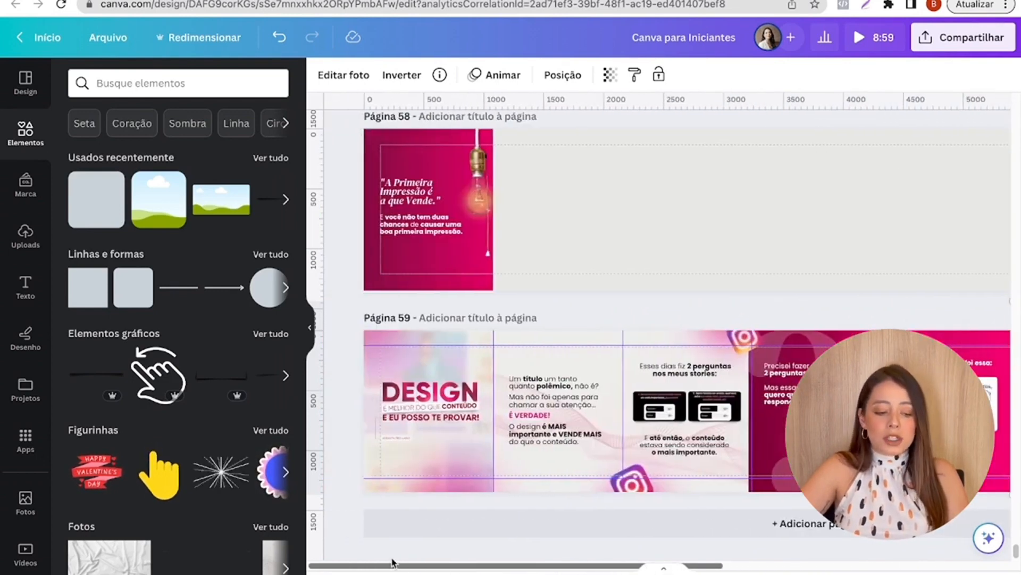
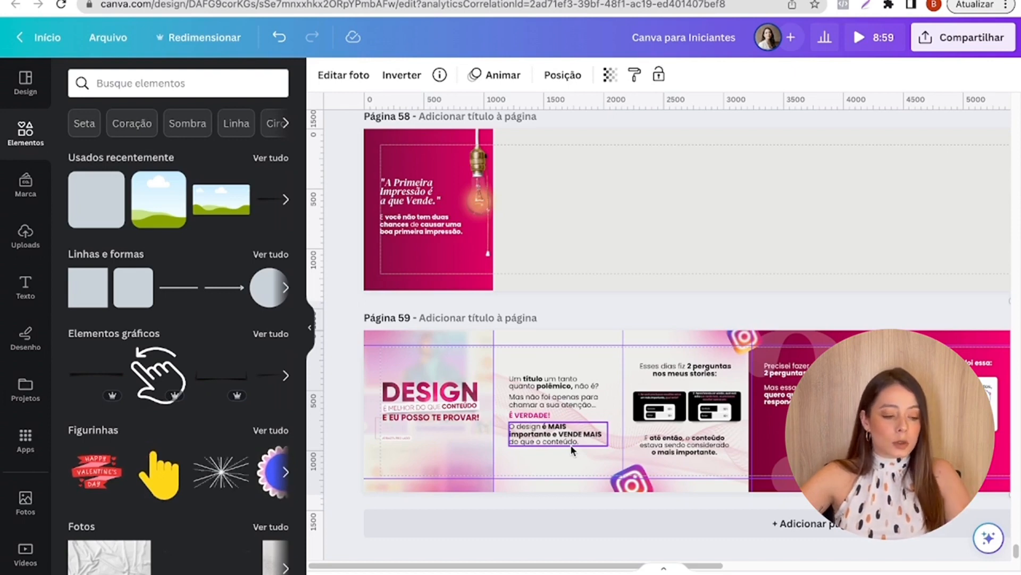
- Add a new blank page 60 after page 59
scroll(727, 339, "down", 3)
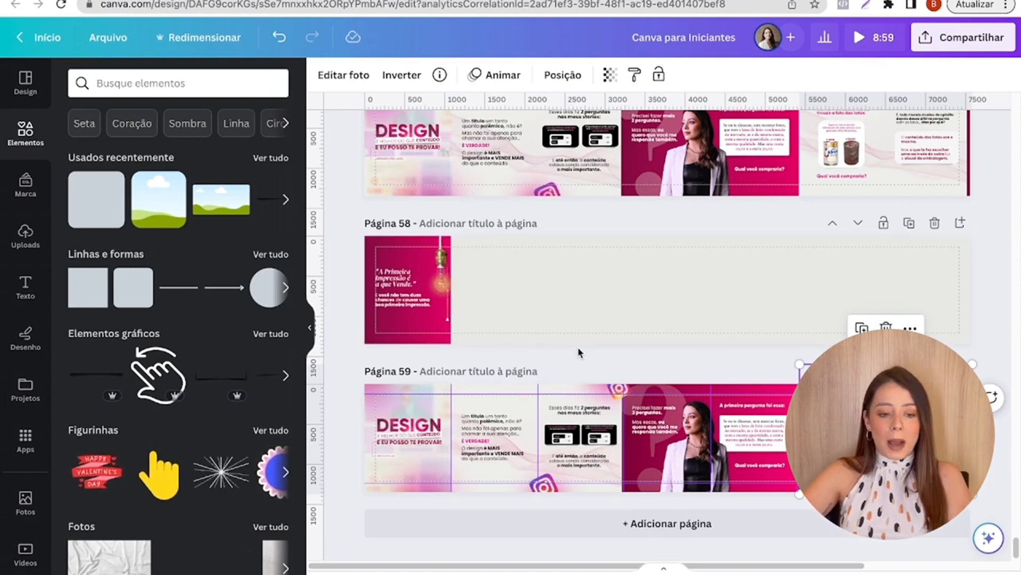
left_click(693, 537)
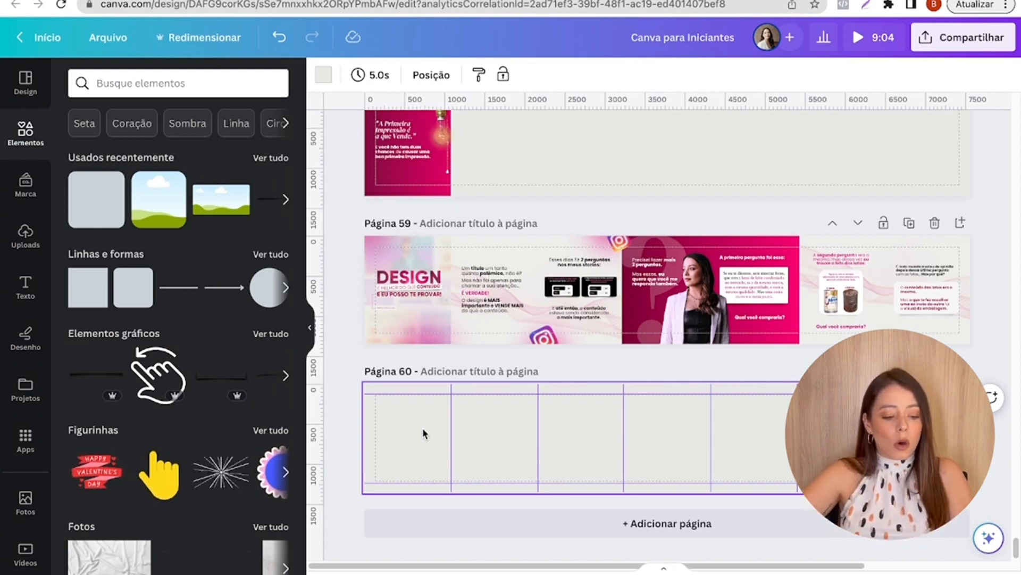
left_click_drag(600, 384, 544, 492)
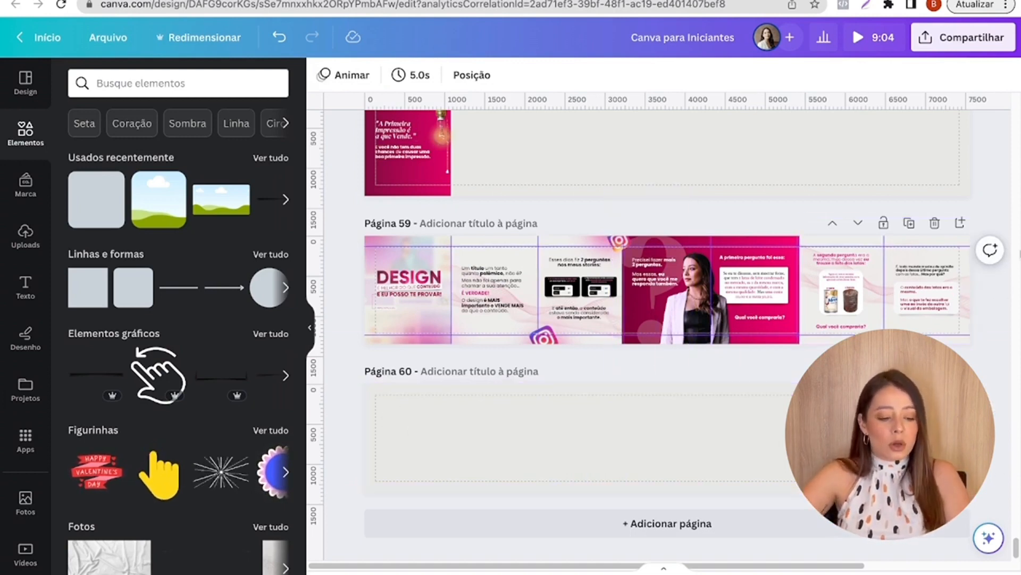
- Duplicate the pink gradient rectangle on page 59 and move the copy past the seventh slide, so only its edge overlaps the page's end
scroll(997, 318, "up", 5)
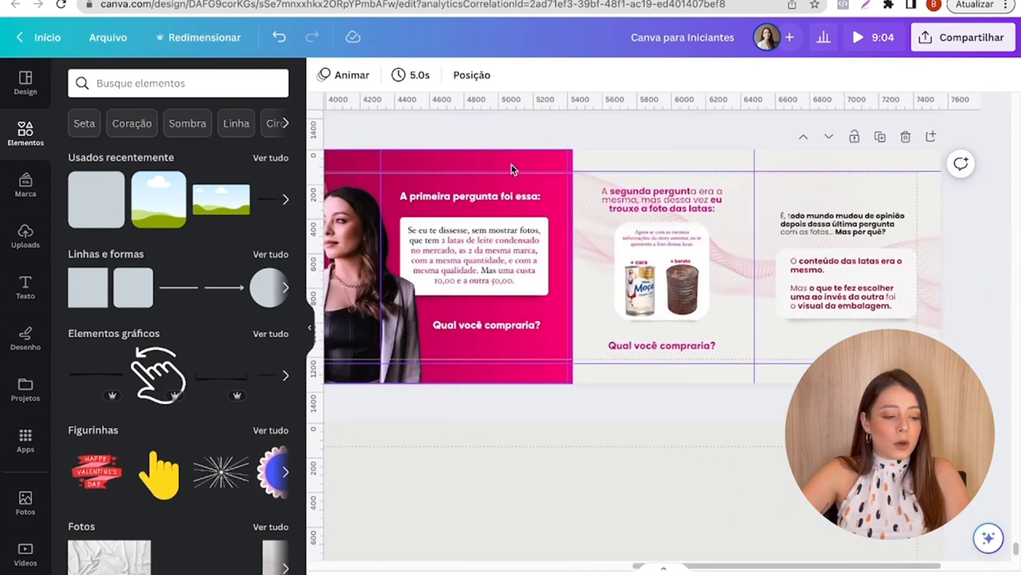
left_click(495, 164)
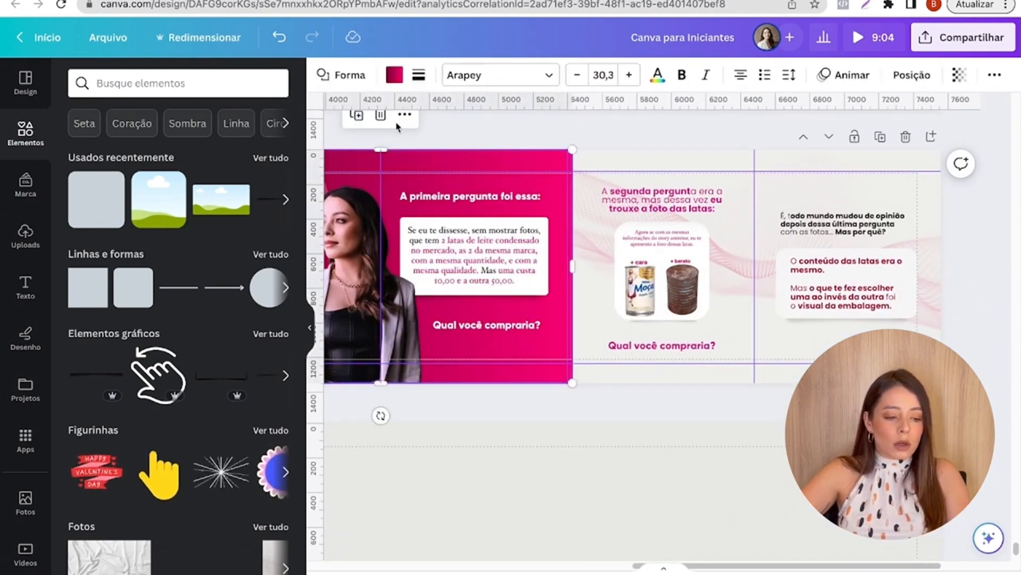
left_click(356, 116)
left_click_drag(499, 196, 988, 201)
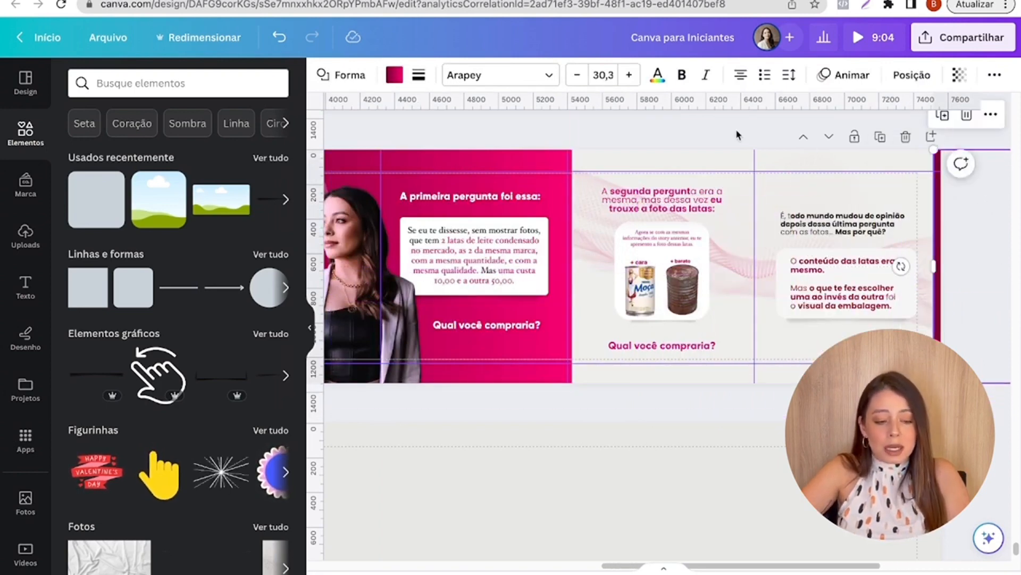
left_click(698, 122)
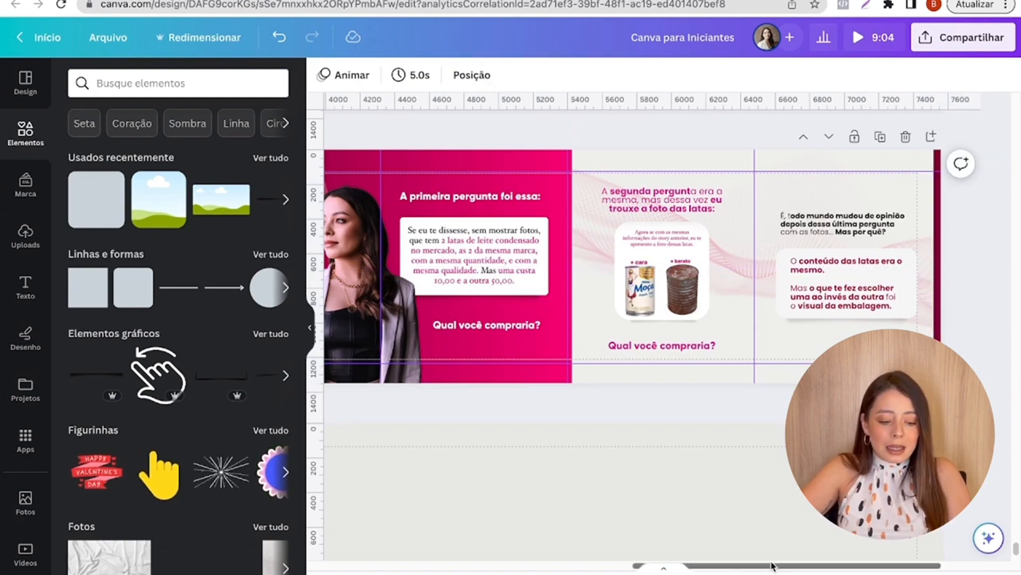
left_click_drag(773, 566, 448, 566)
scroll(437, 424, "down", 3)
left_click(437, 428)
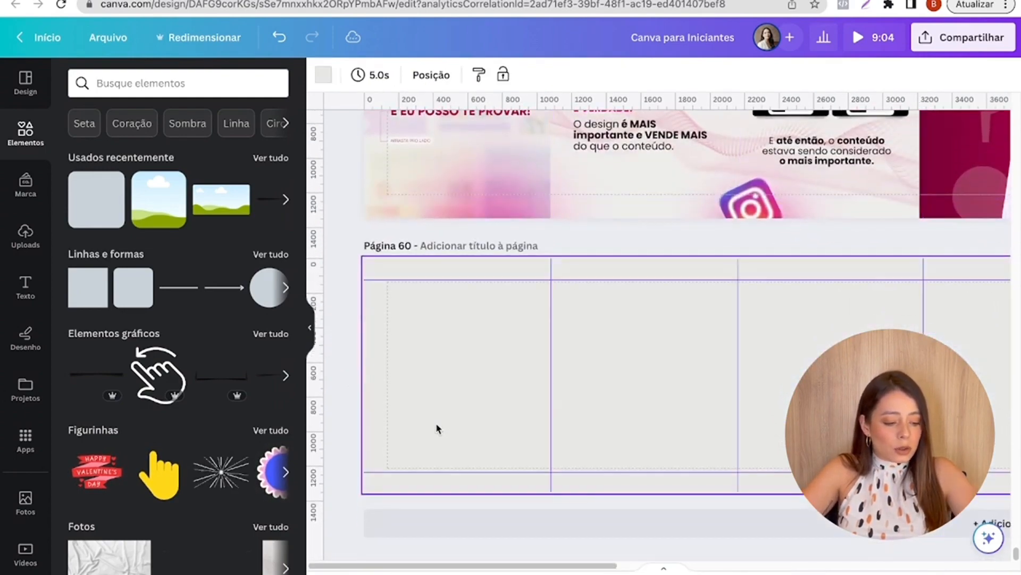
key("super+v")
key("Delete")
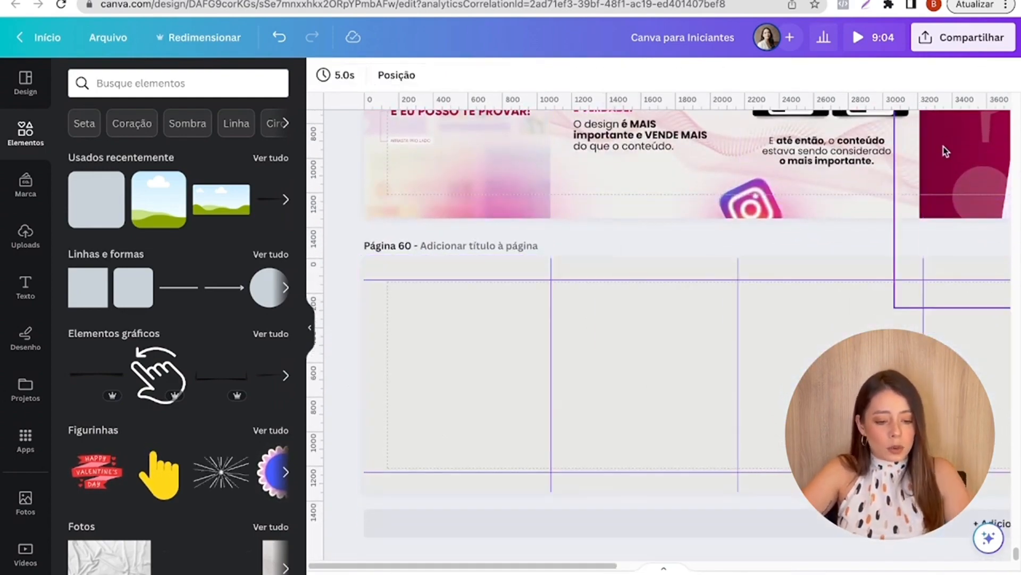
key("ctrl+z")
- Copy the pink gradient rectangle from page 59 onto page 60 and align it with the page's left edge
scroll(946, 151, "up", 3)
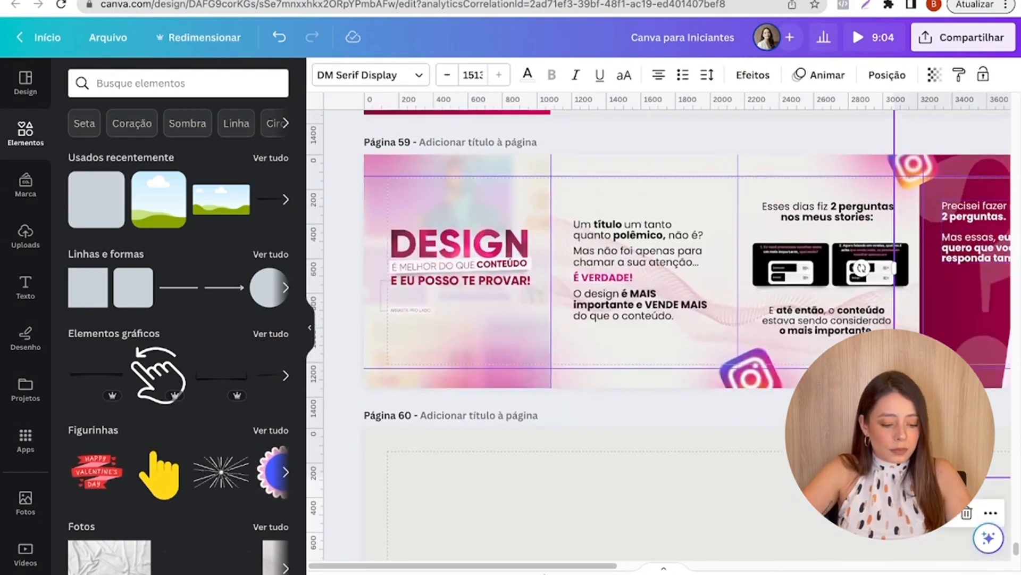
left_click_drag(563, 567, 710, 567)
left_click(833, 367)
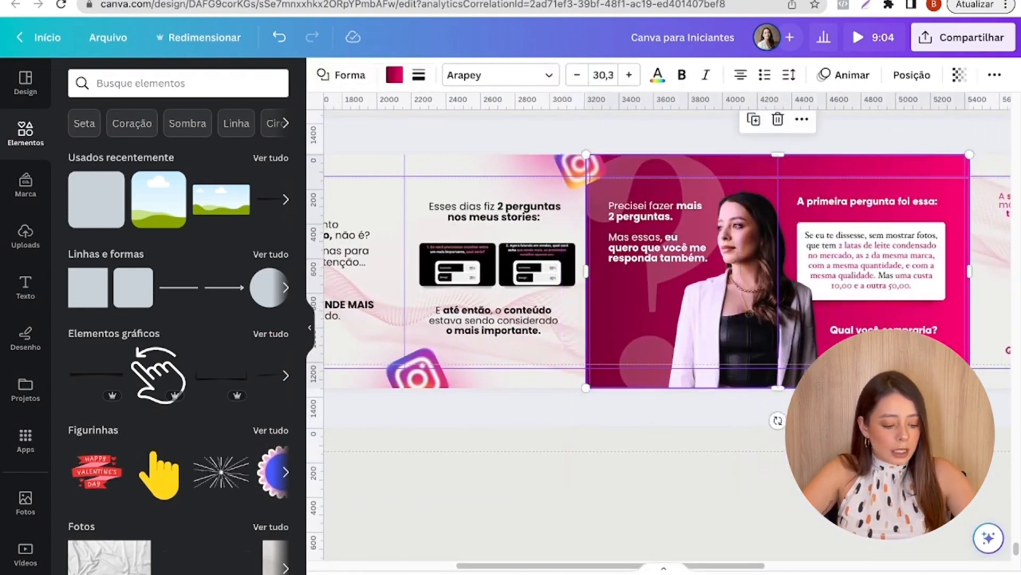
scroll(650, 417, "down", 3)
left_click_drag(563, 565, 392, 565)
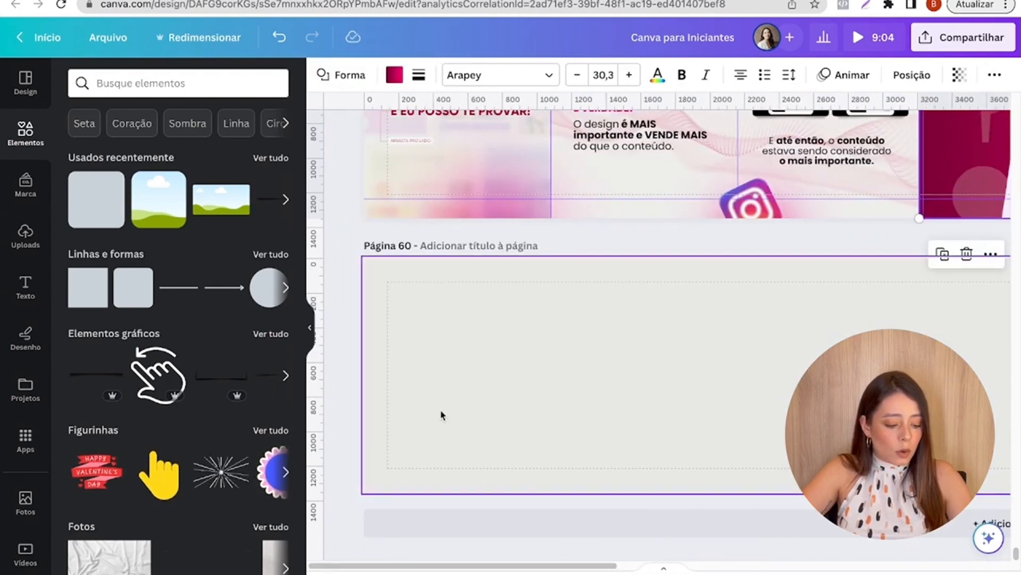
key("ctrl+v")
left_click_drag(991, 358, 430, 354)
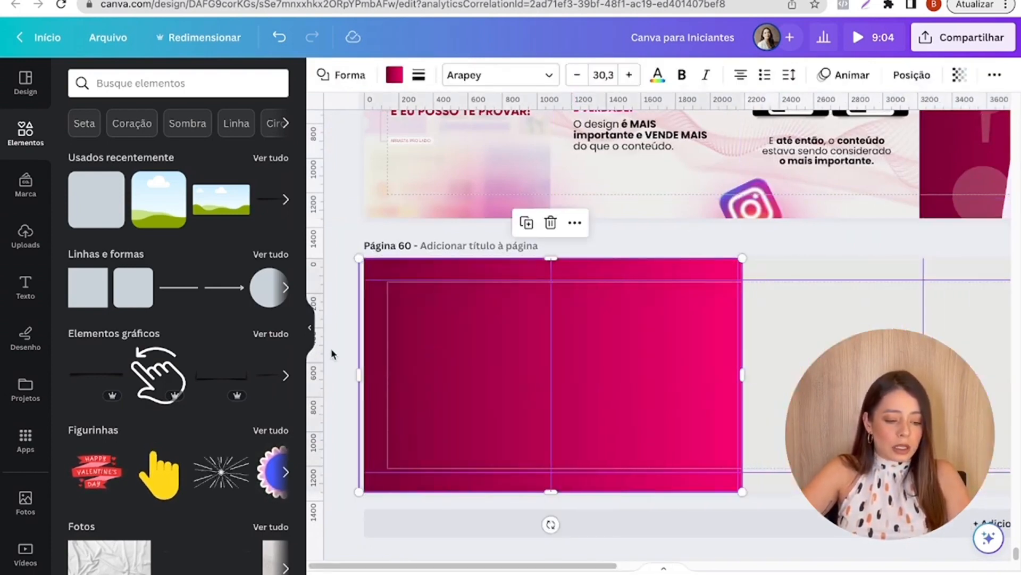
left_click(332, 354)
- Copy the "A Primeira Impressão é a que Vende." quote and its supporting text from page 58 to page 60 and enlarge both slightly
scroll(430, 268, "up", 8)
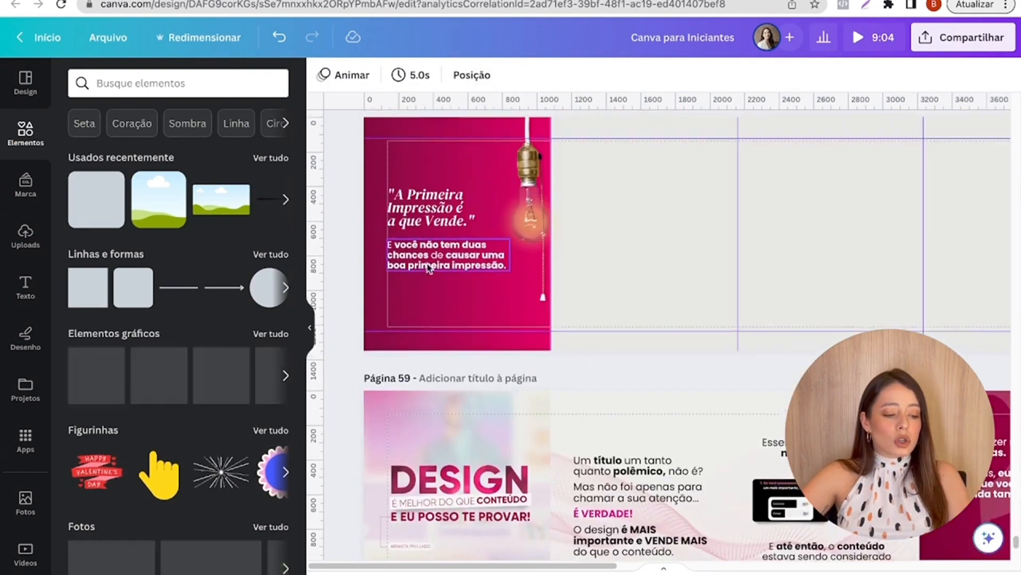
scroll(430, 267, "up", 1)
left_click(431, 234)
left_click(415, 270, "shift")
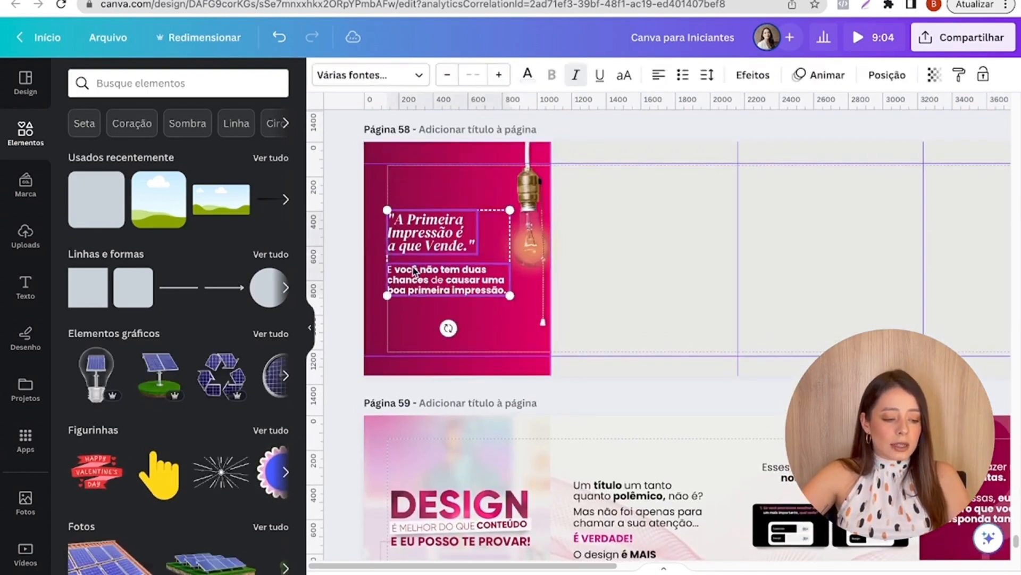
key("ctrl+c")
scroll(413, 266, "down", 8)
key("ctrl+v")
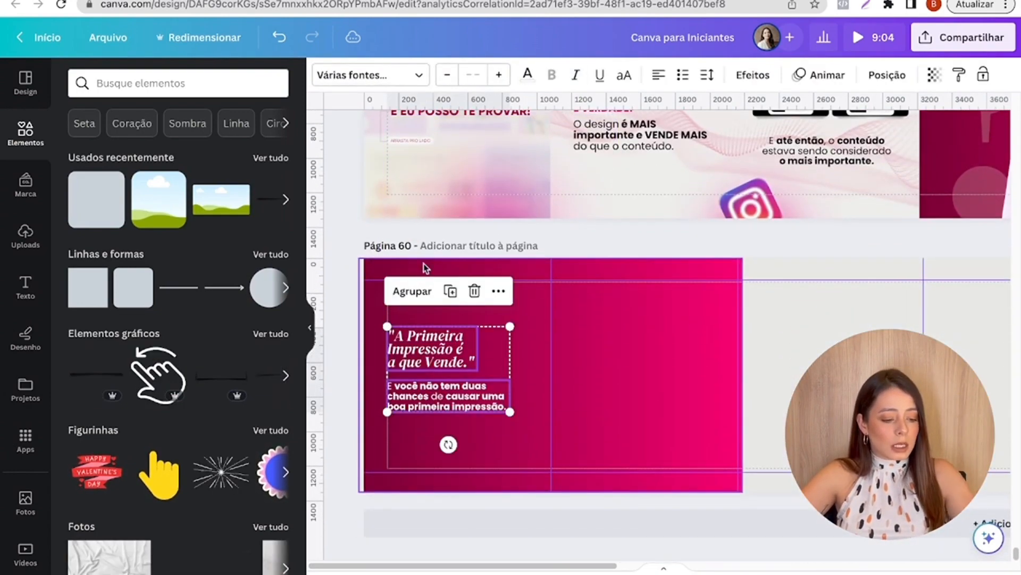
left_click_drag(509, 411, 516, 416)
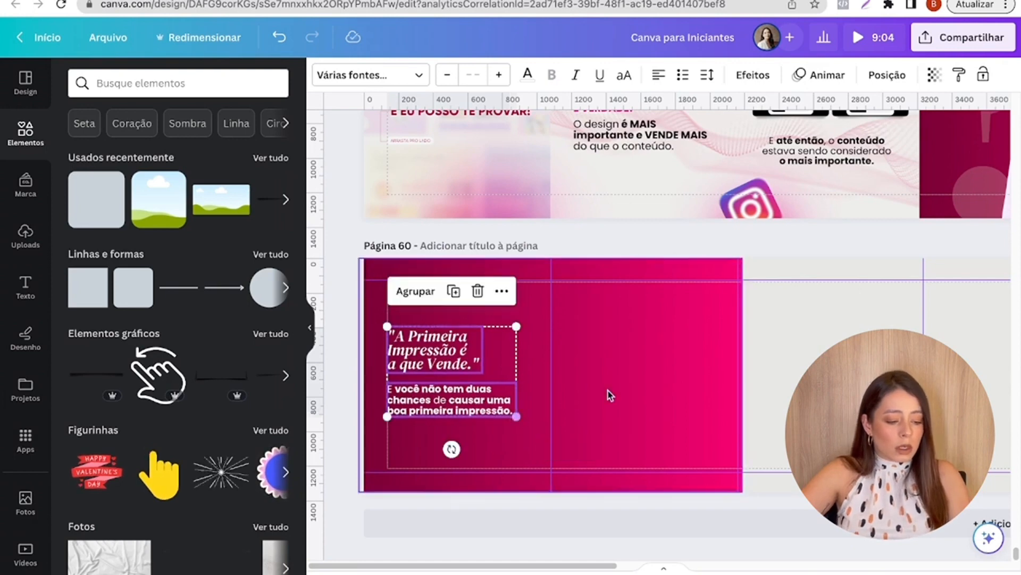
left_click(610, 394)
- Check which font the "A Primeira Impressão" quote on page 60 uses
left_click(431, 349)
left_click(356, 77)
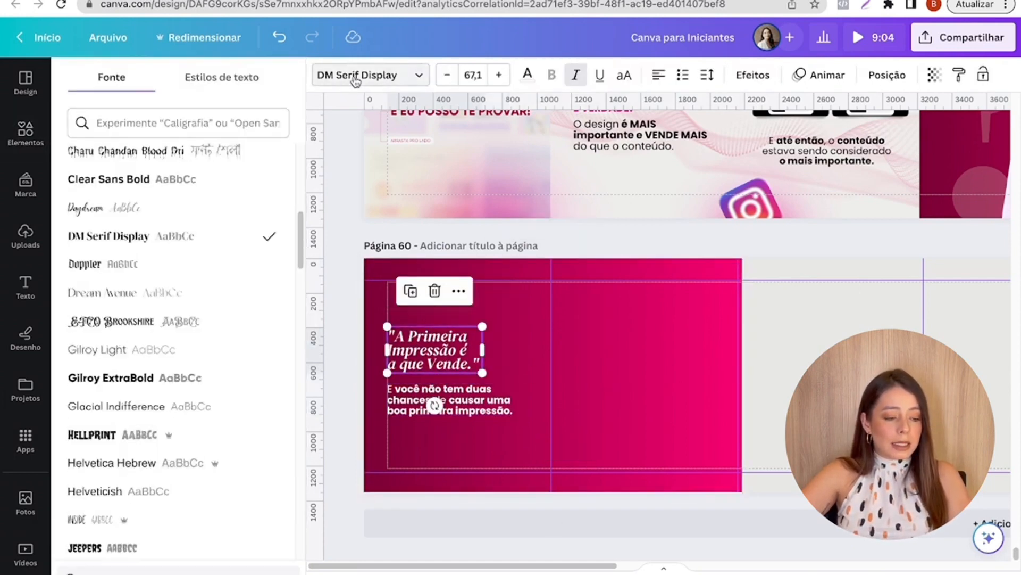
left_click(586, 305)
- Check the font of the "E você não tem duas chances" text by searching the fonts for "POPP"
left_click(484, 394)
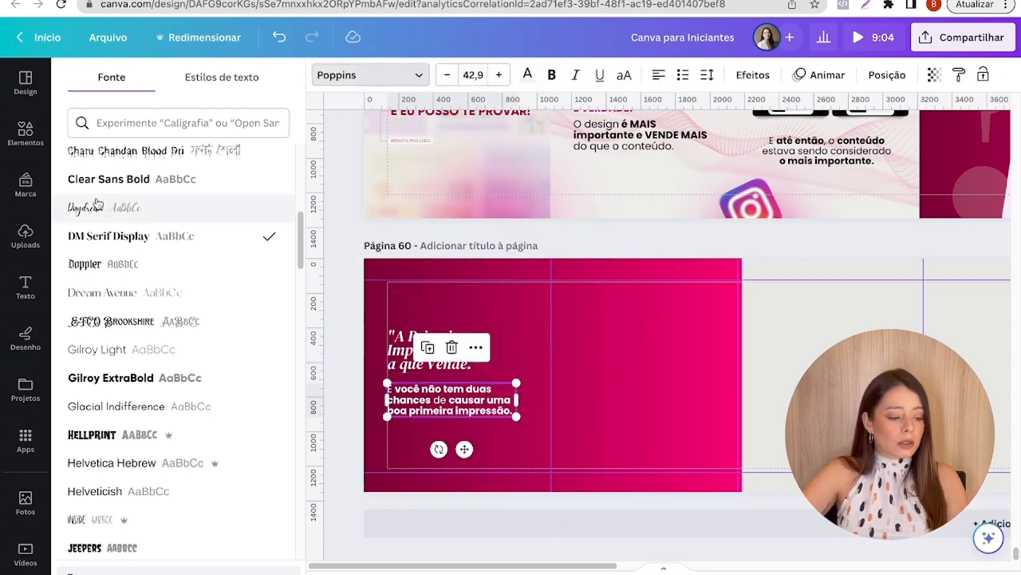
scroll(193, 224, "up", 1)
scroll(193, 224, "up", 1)
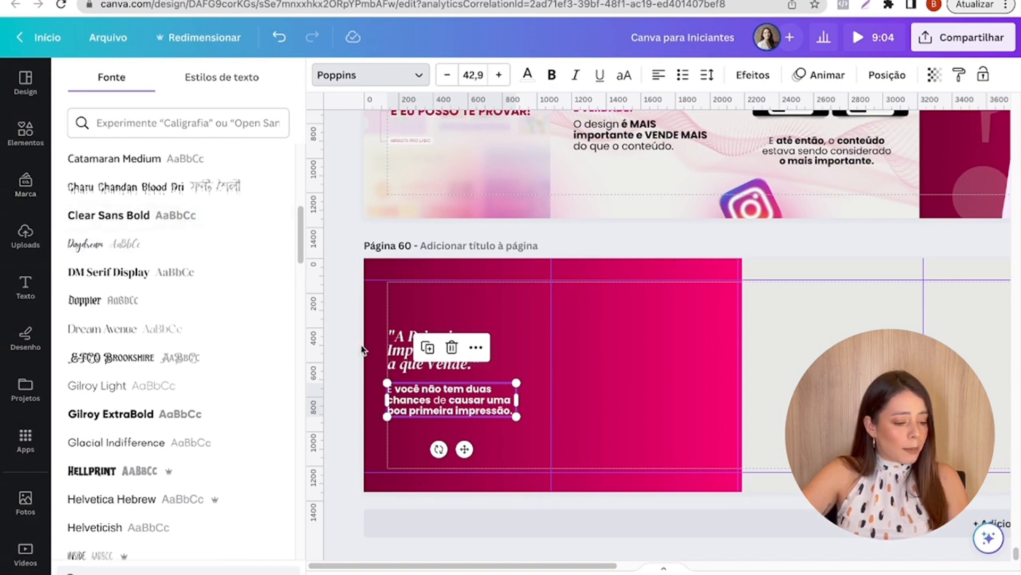
left_click(605, 393)
left_click(465, 387)
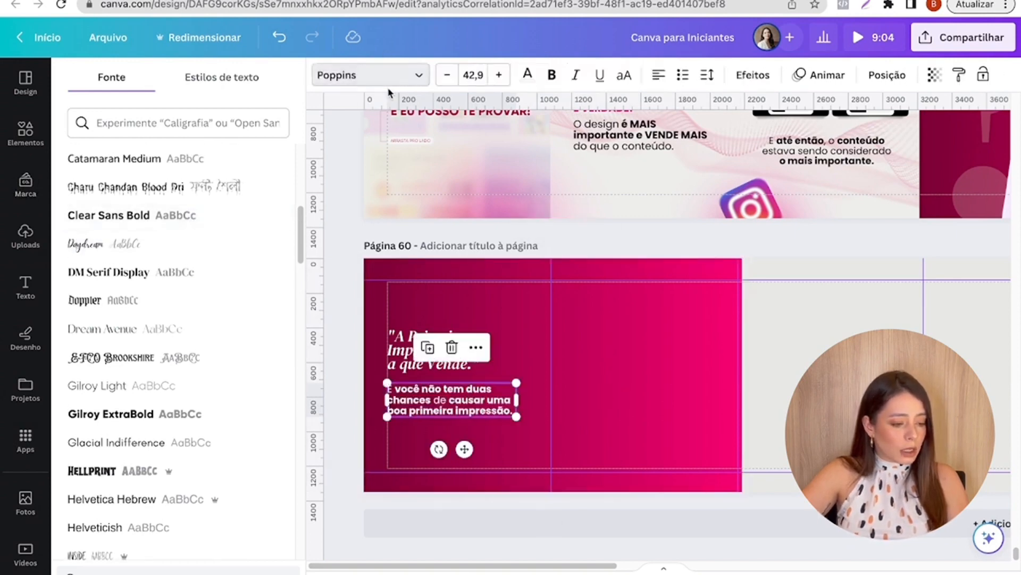
left_click(401, 82)
left_click(401, 85)
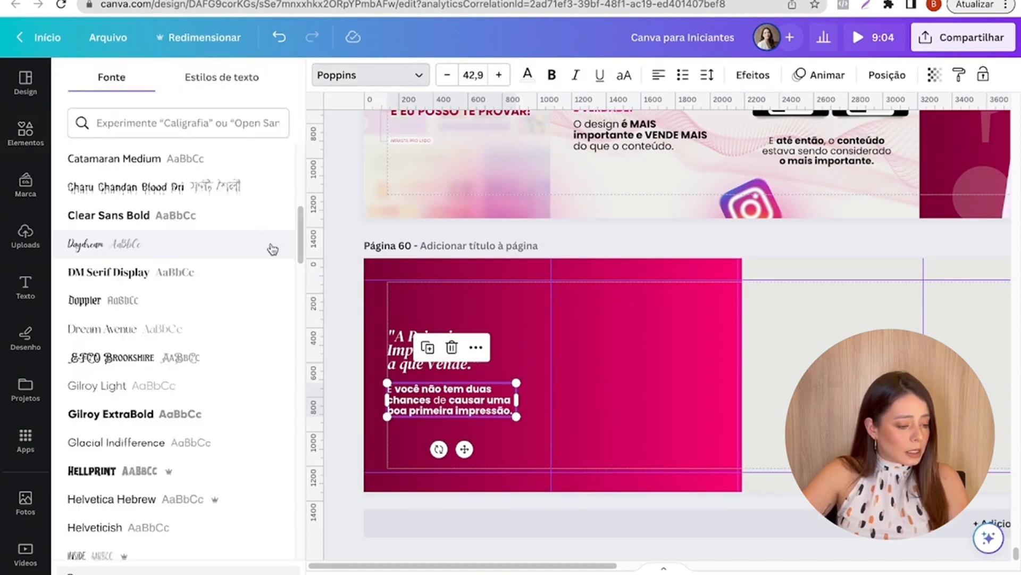
left_click(194, 127)
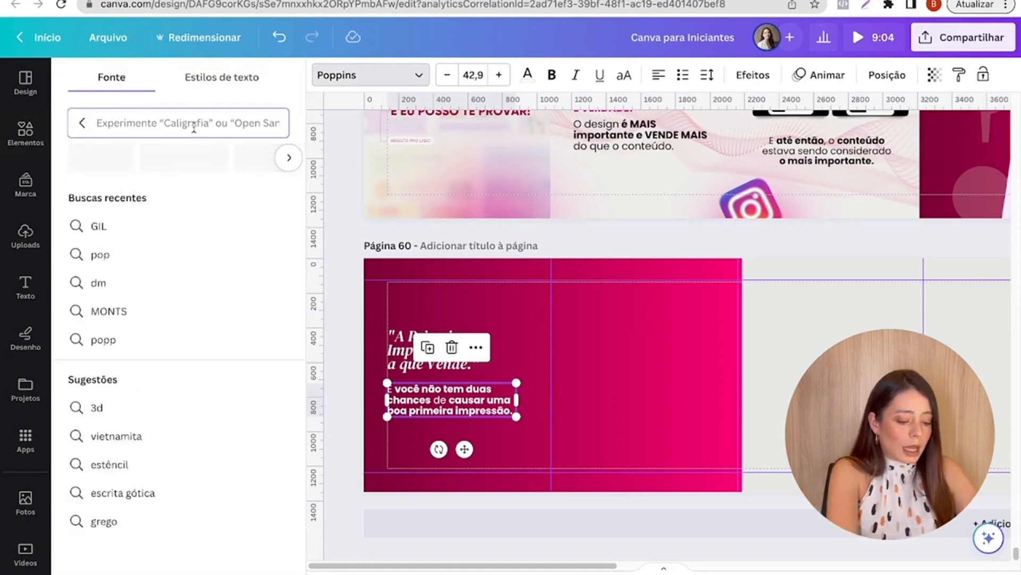
type("POPP")
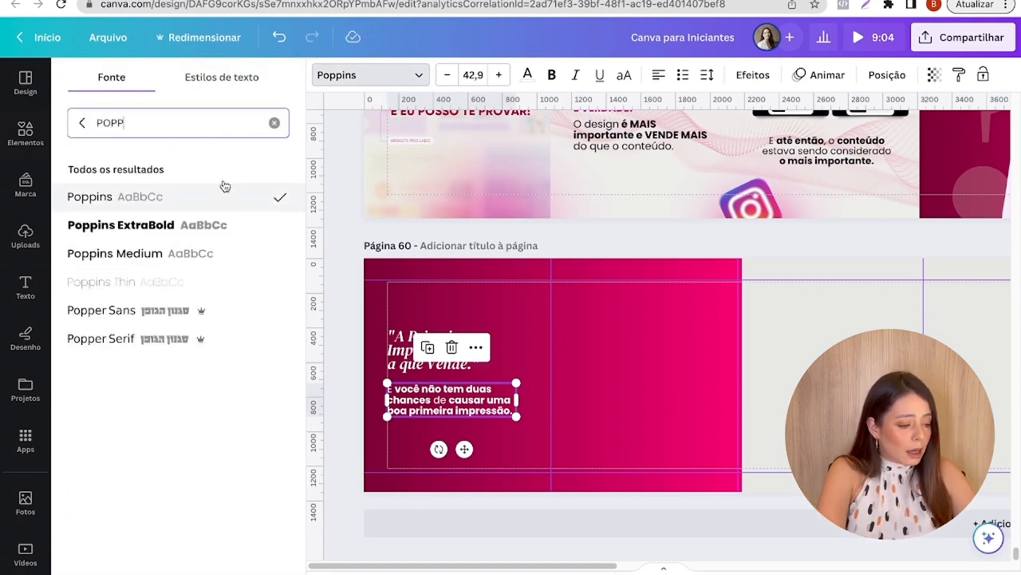
left_click(601, 301)
- Add the hanging Light Bulb with Yellow Light from the recently used elements and hang it from the top of page 60's first slide
left_click(27, 133)
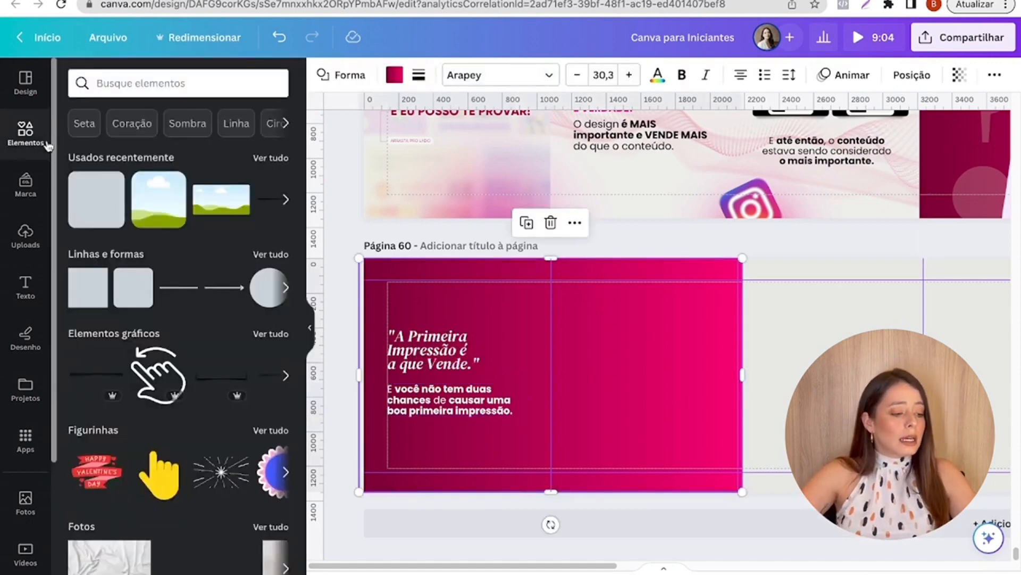
left_click(271, 158)
left_click(103, 329)
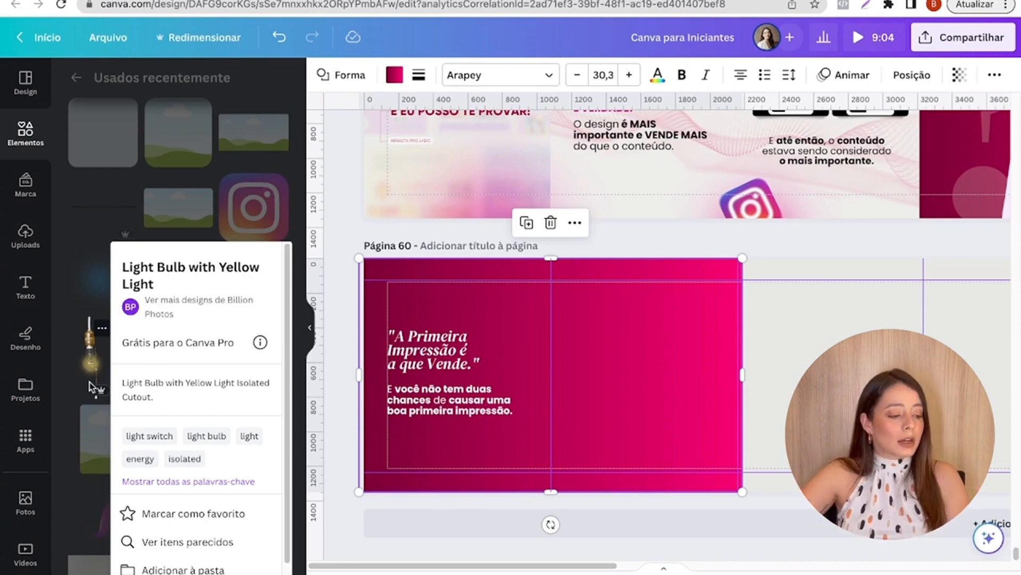
left_click(90, 353)
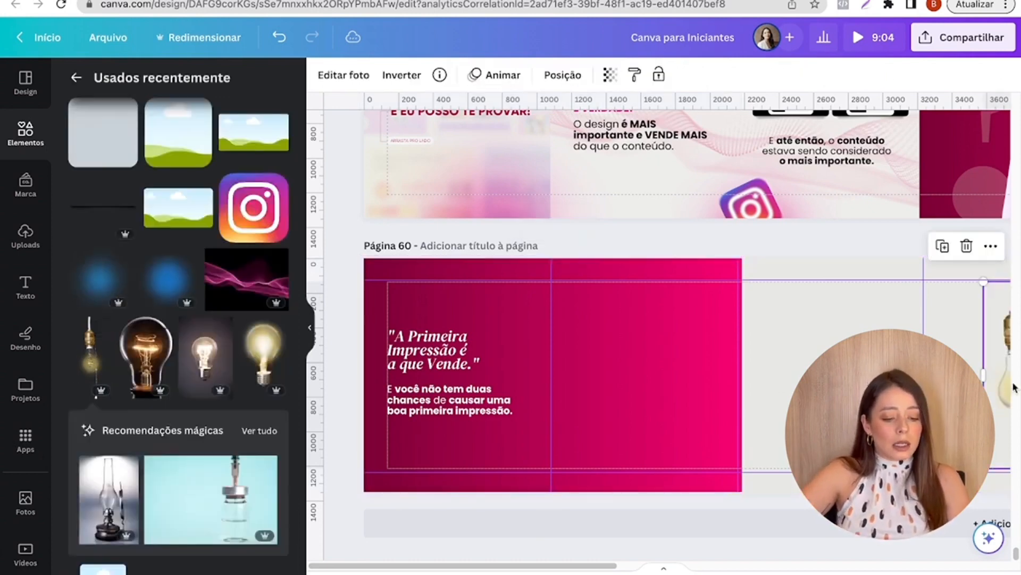
left_click_drag(1007, 392, 537, 367)
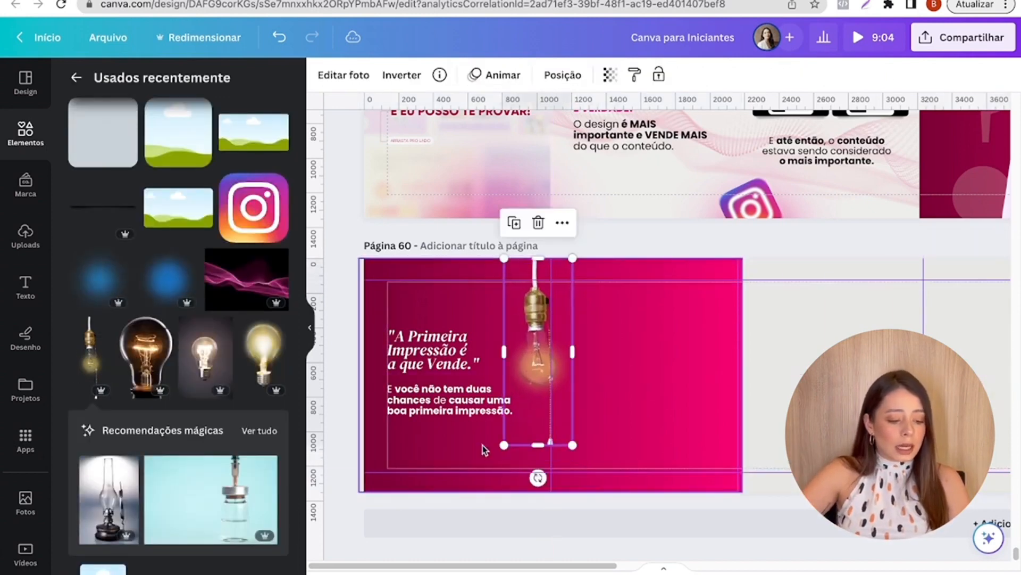
- Enlarge the light bulb slightly and position it beside the texts, close to the first slide's right boundary
left_click_drag(504, 444, 517, 424)
left_click(424, 426)
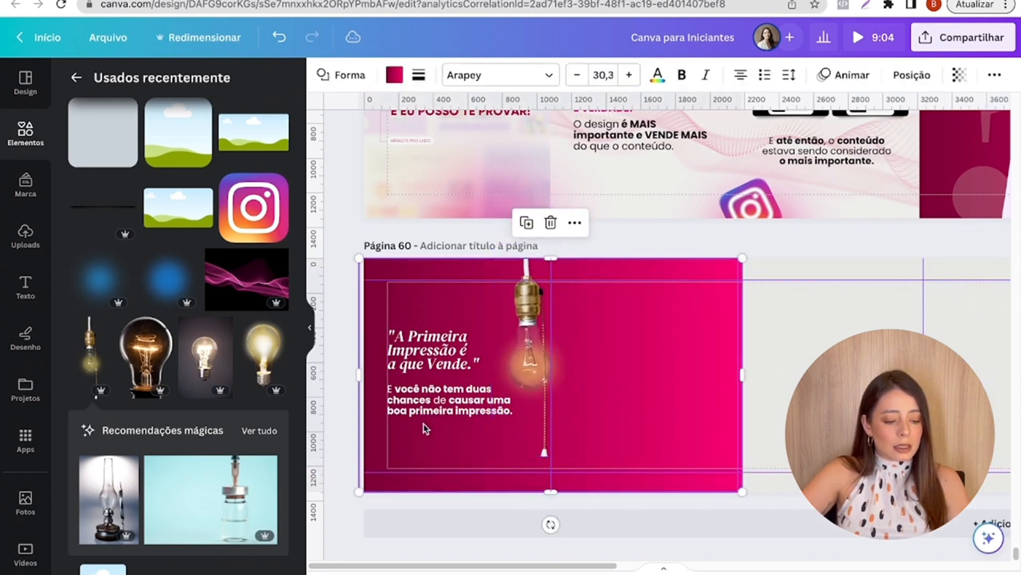
left_click(722, 246)
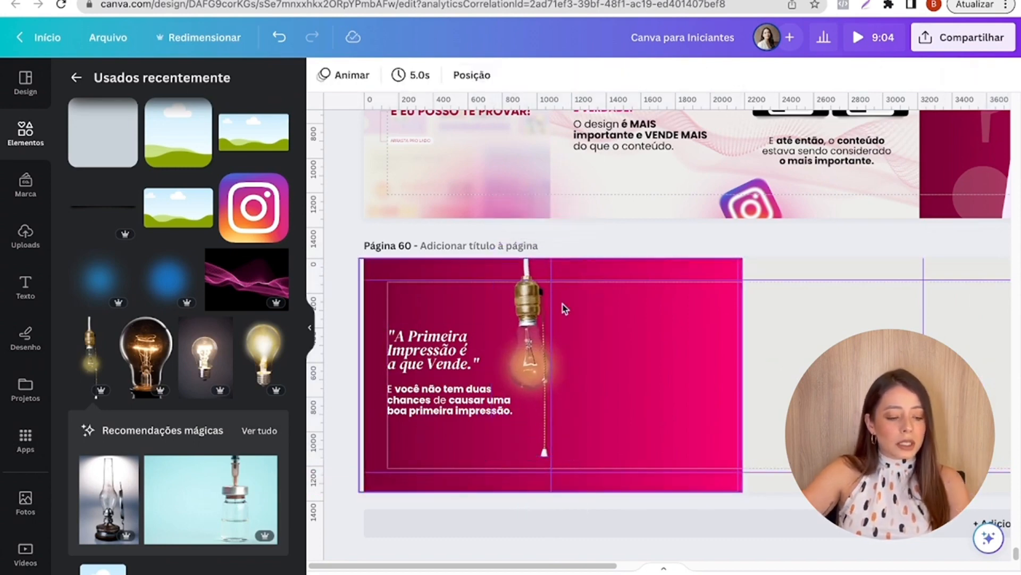
left_click_drag(499, 315, 503, 321)
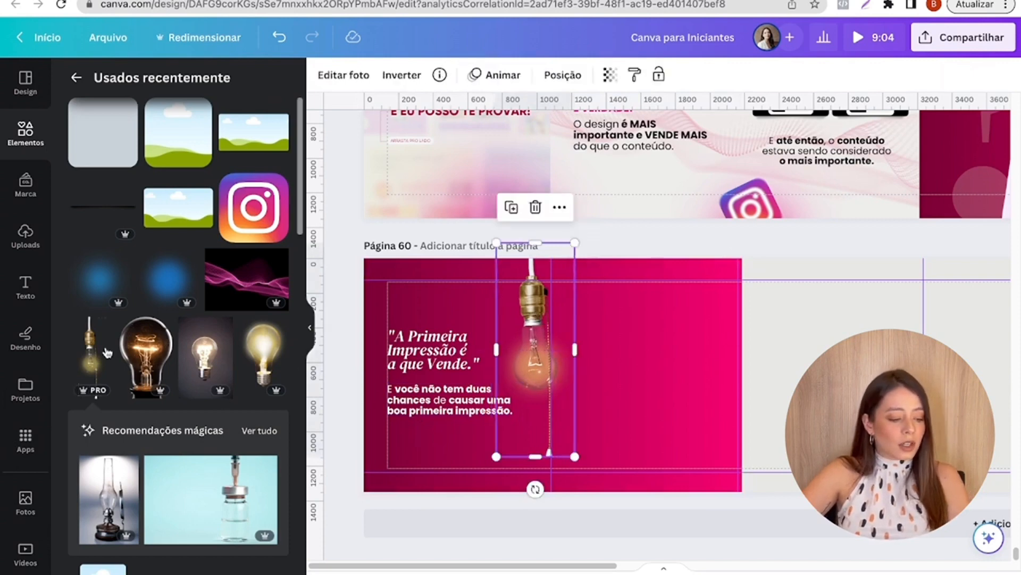
scroll(123, 520, "down", 3)
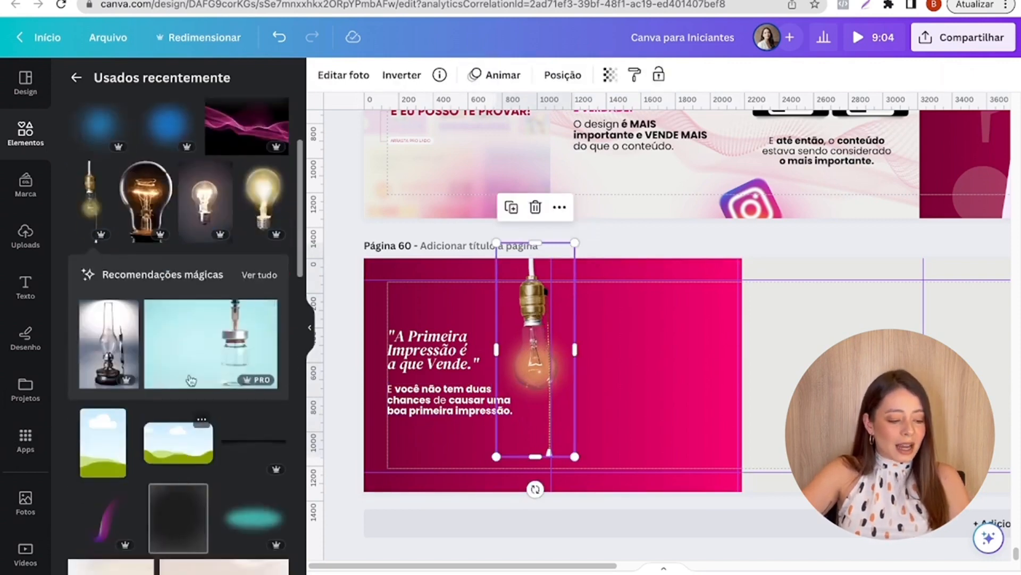
scroll(159, 362, "up", 3)
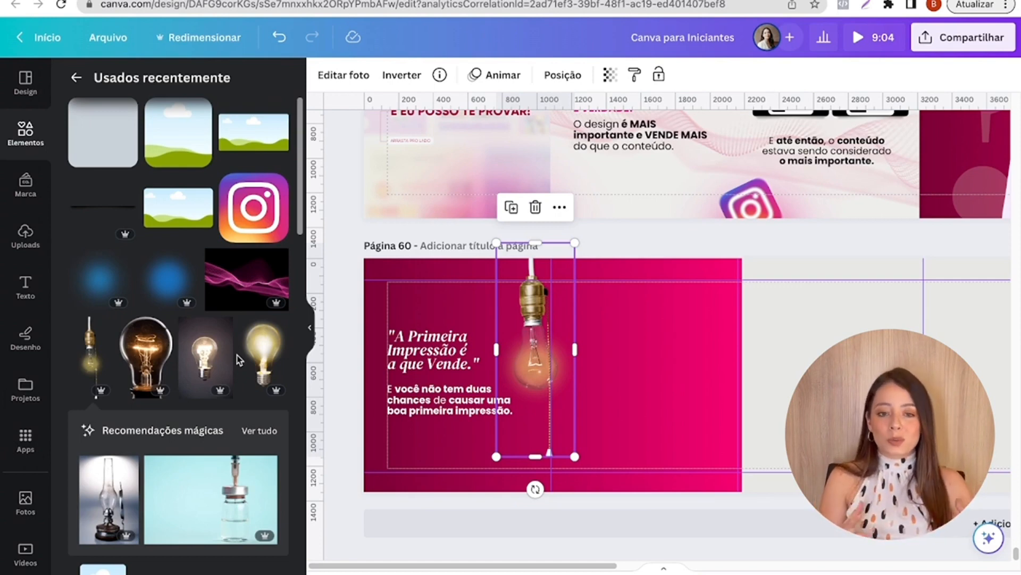
- Narrow the pink gradient rectangle on page 60 to the width of the first slide
left_click(584, 396)
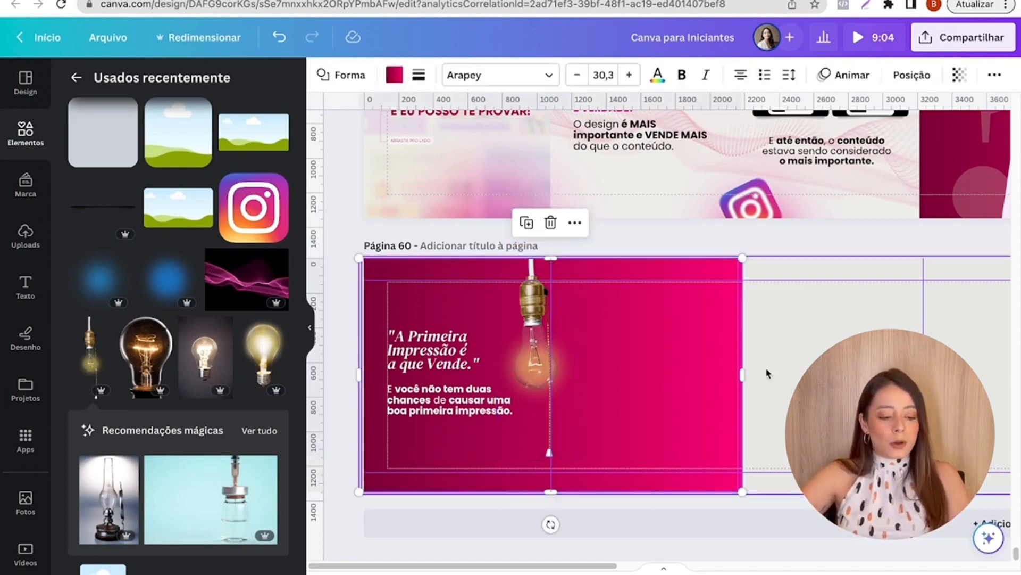
left_click_drag(743, 375, 552, 377)
left_click(597, 380)
scroll(764, 359, "down", 5)
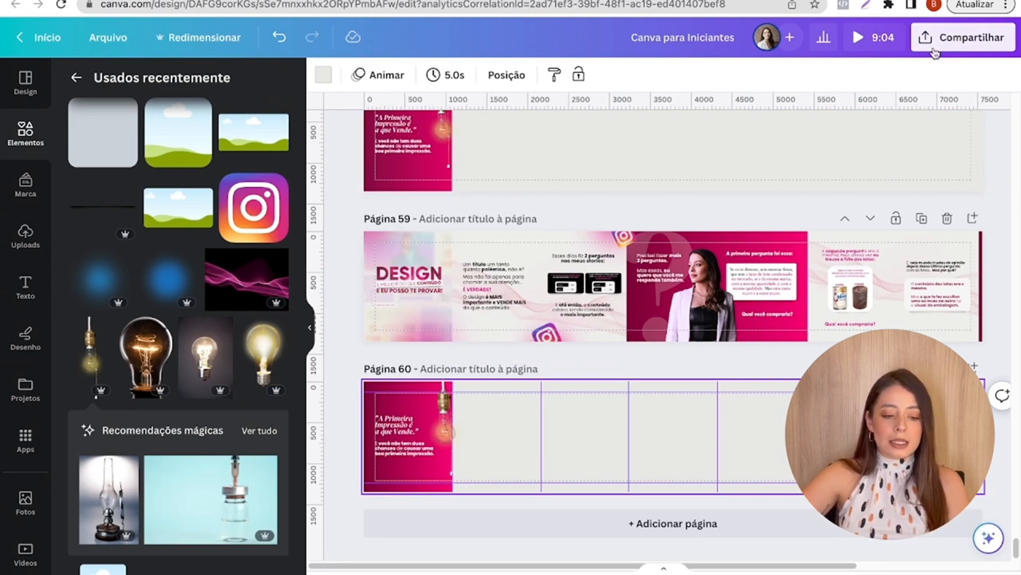
- Set up a download of the design with PNG as the file format
left_click(957, 37)
left_click(760, 398)
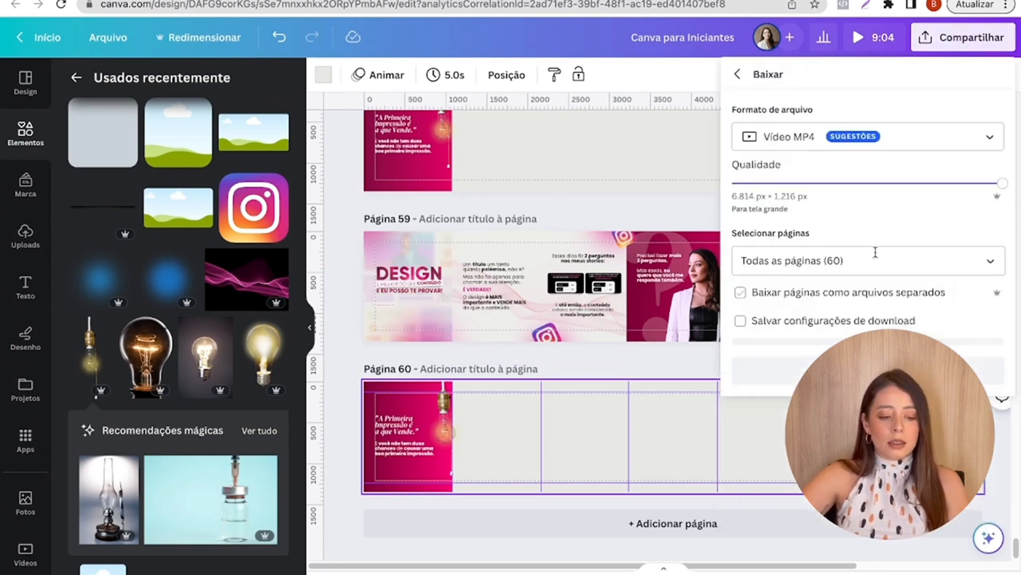
left_click(835, 147)
left_click(828, 221)
- Restrict the PNG download to pages 59 and 60 only and download them
left_click(853, 301)
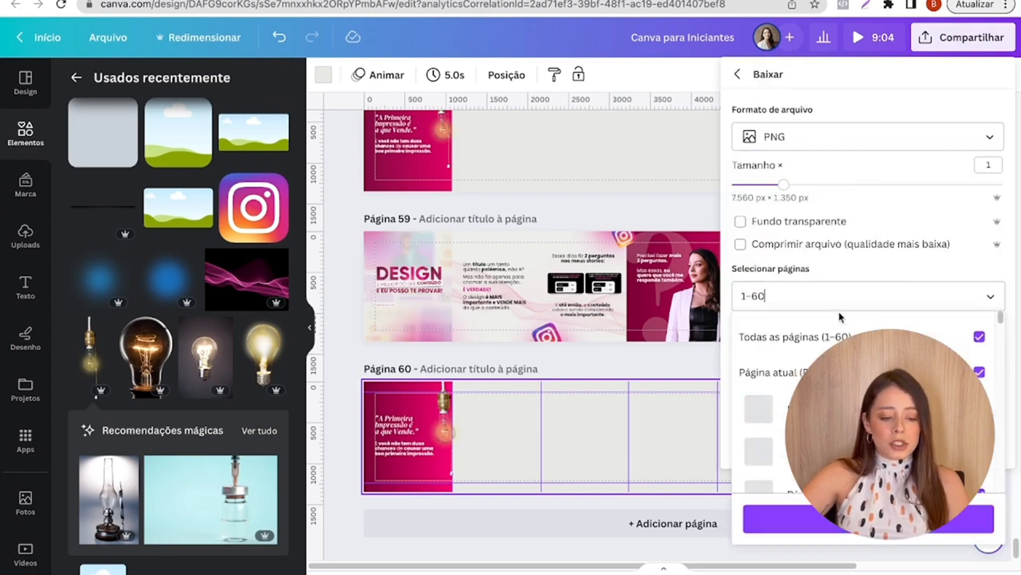
left_click(821, 340)
scroll(825, 386, "down", 20)
scroll(851, 389, "down", 9)
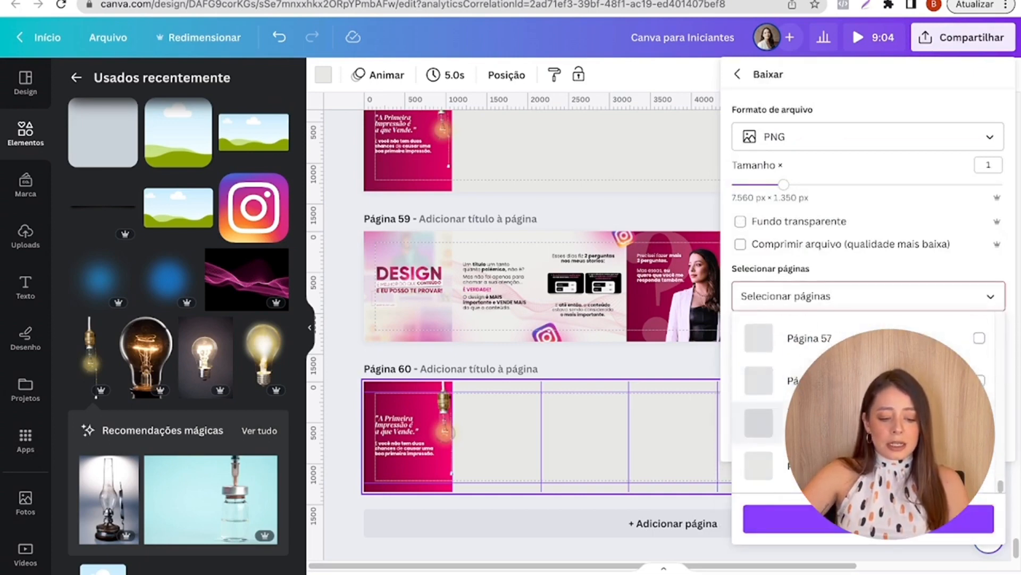
left_click(851, 423)
left_click(852, 465)
left_click(869, 519)
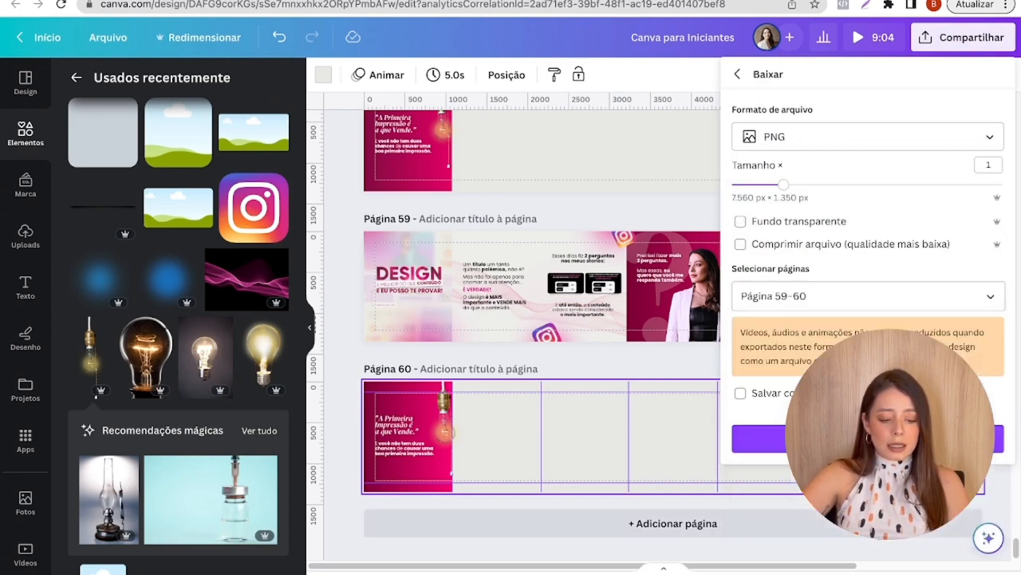
left_click(868, 439)
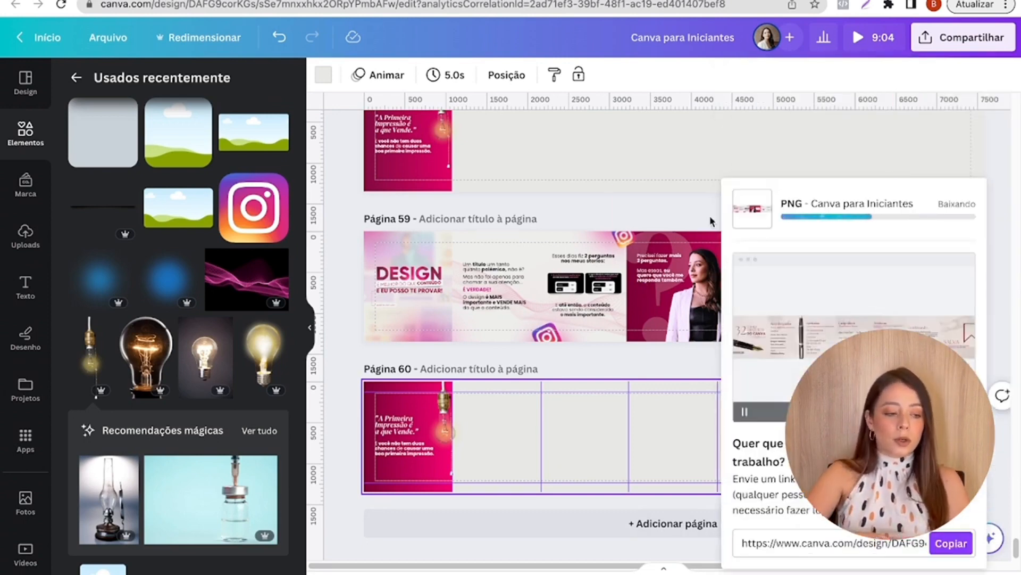
- Open pinetools.com in a new browser tab and go to its Split Image tool for images
key("ctrl+t")
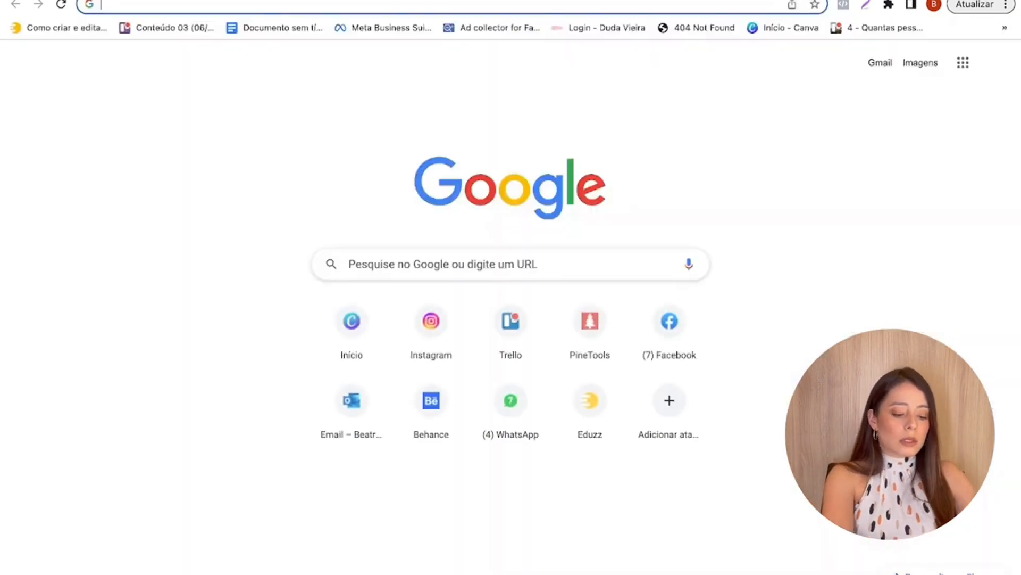
type("PINetools.com")
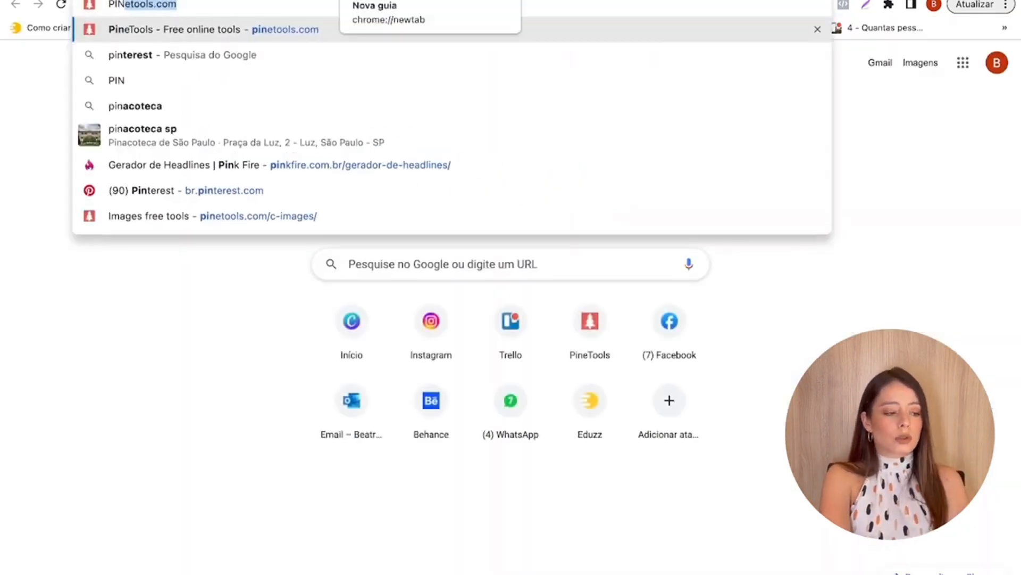
key("Return")
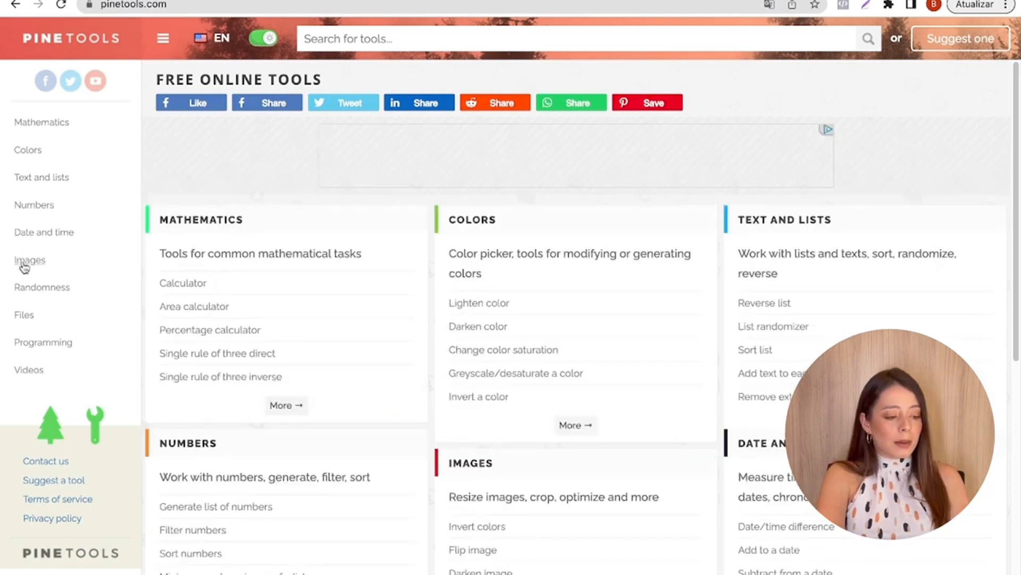
left_click(24, 266)
scroll(263, 313, "down", 10)
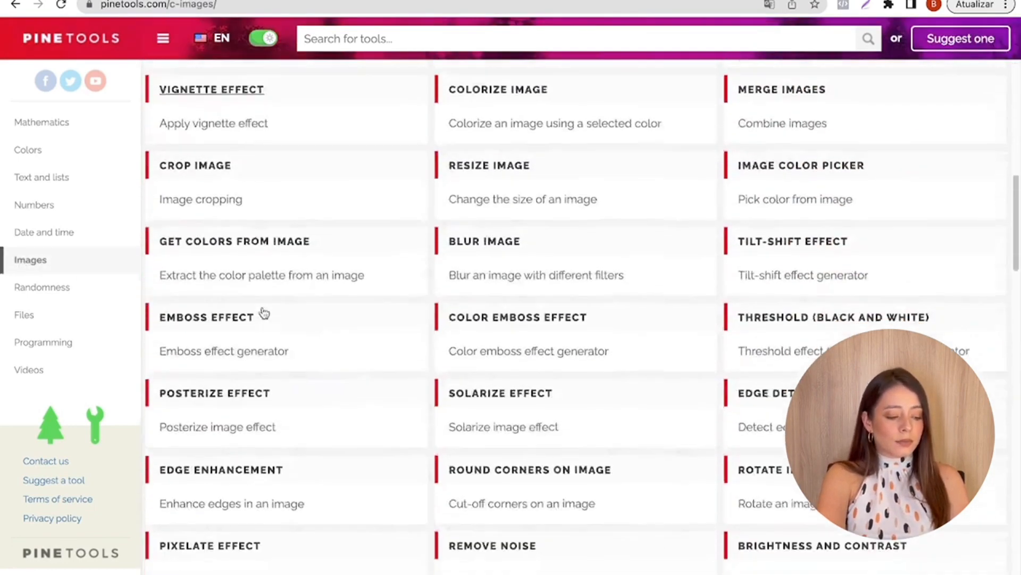
scroll(264, 313, "down", 10)
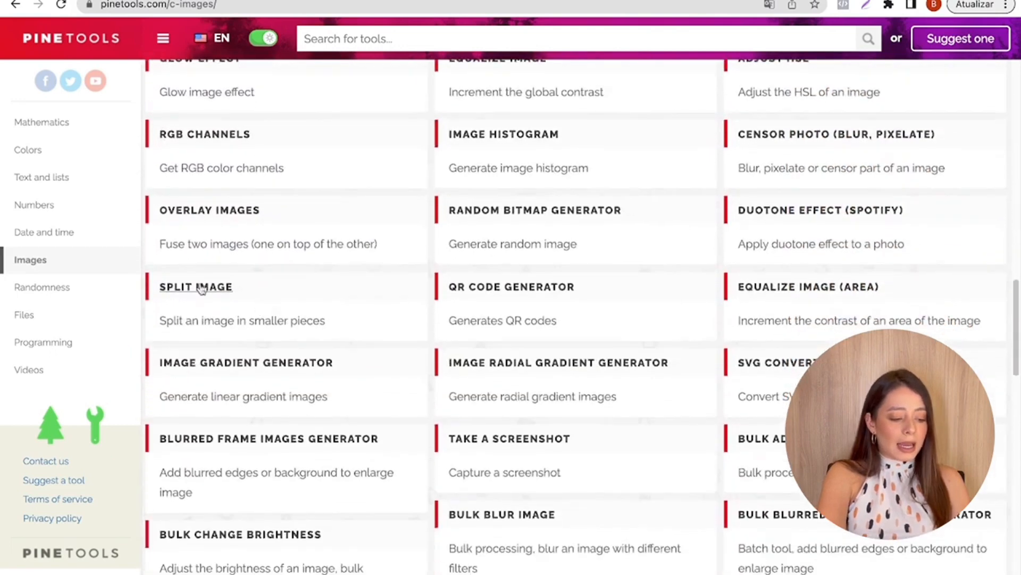
left_click(190, 305)
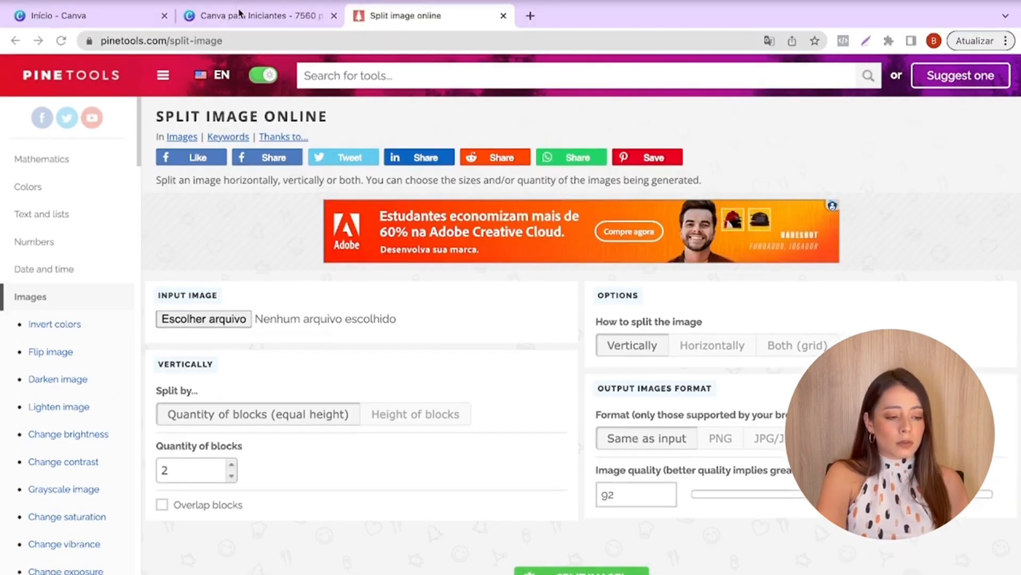
- Load 59.png from the downloaded "Canva para Iniciantes (9)" folder as the input image of the Split Image tool
left_click(244, 16)
left_click(85, 570)
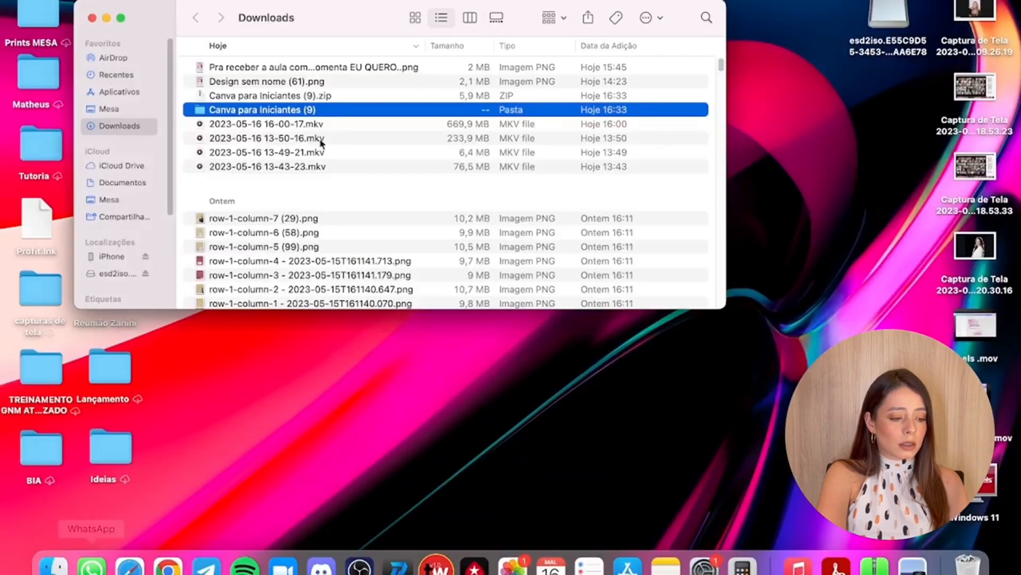
left_click(168, 566)
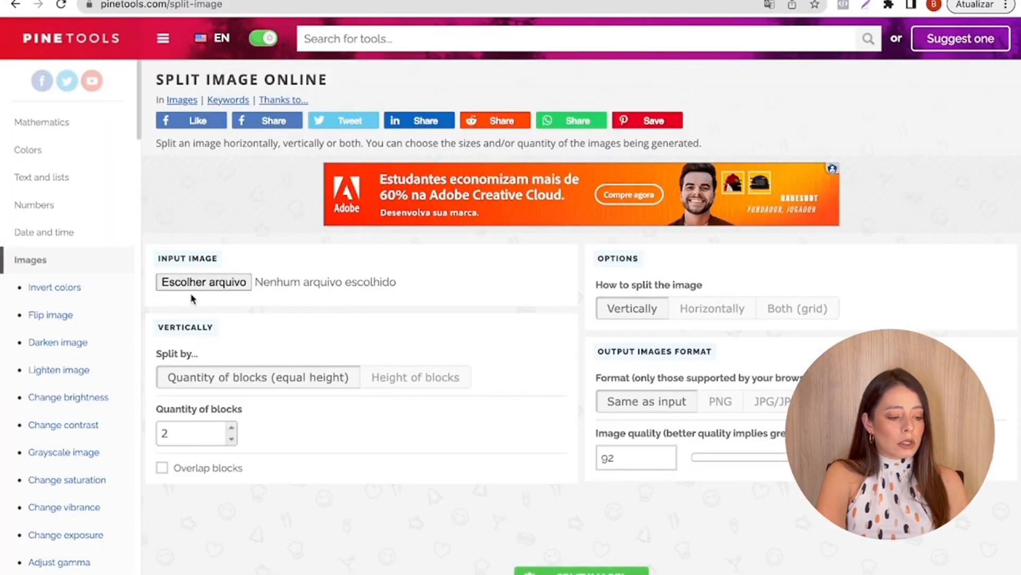
left_click(193, 283)
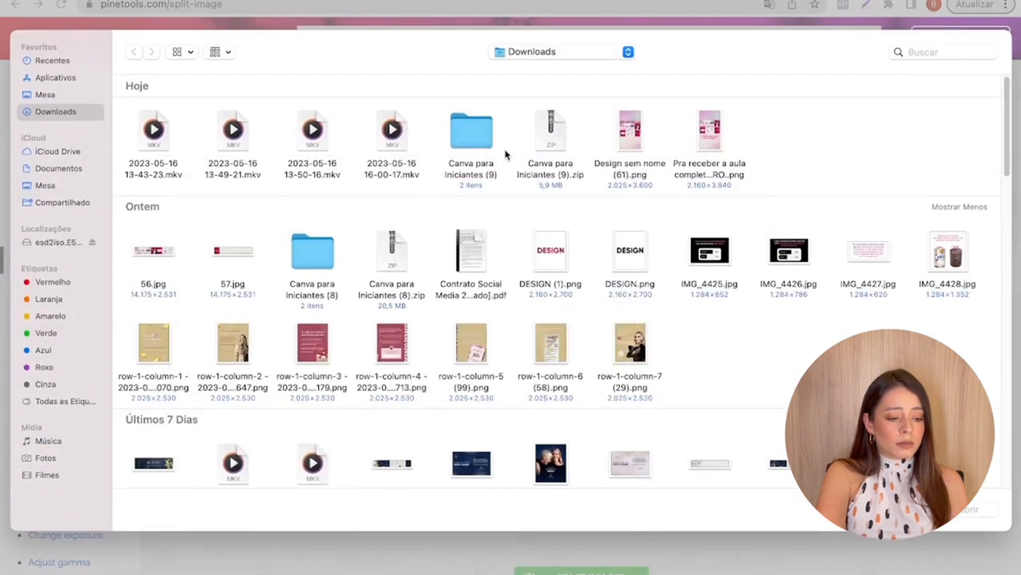
double_click(455, 139)
double_click(153, 131)
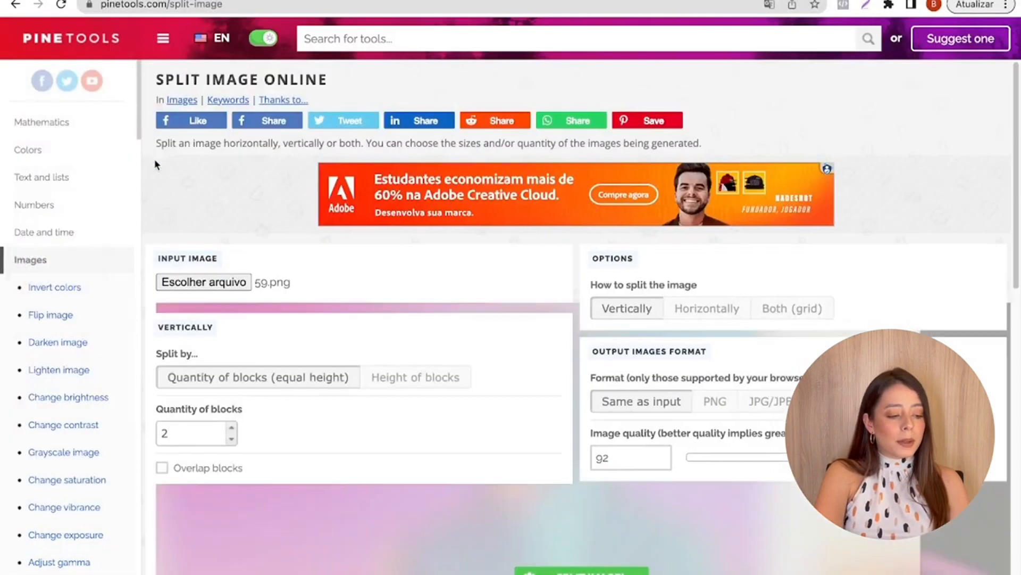
- Split 59.png horizontally into 7 blocks of equal width with PNG as the output format
scroll(234, 286, "down", 2)
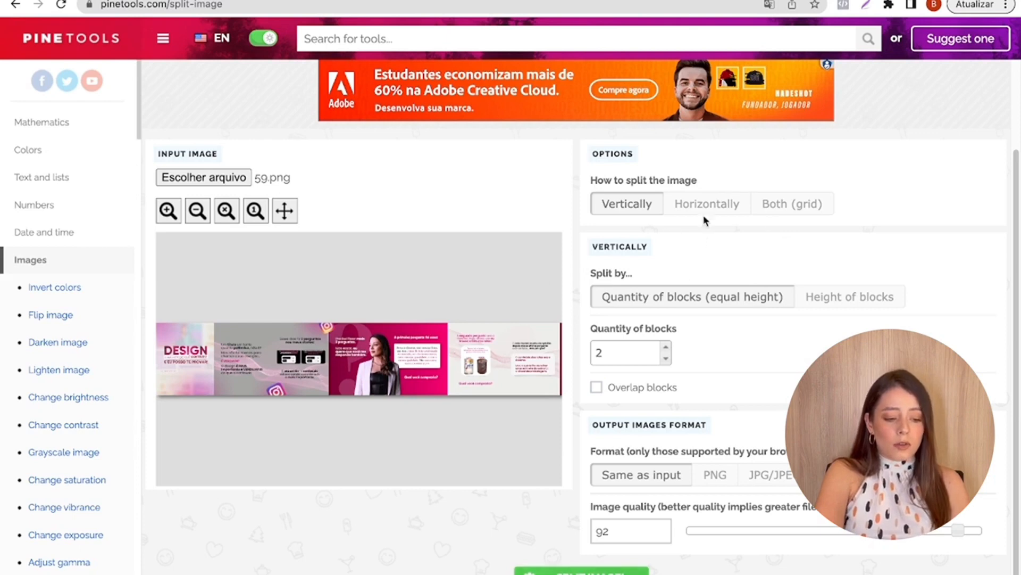
left_click(732, 211)
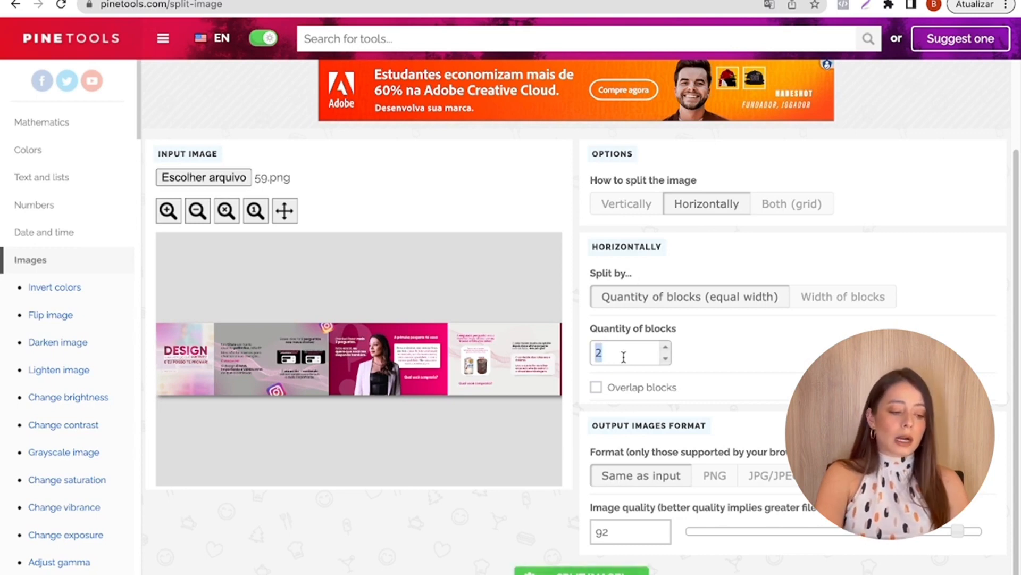
type("7")
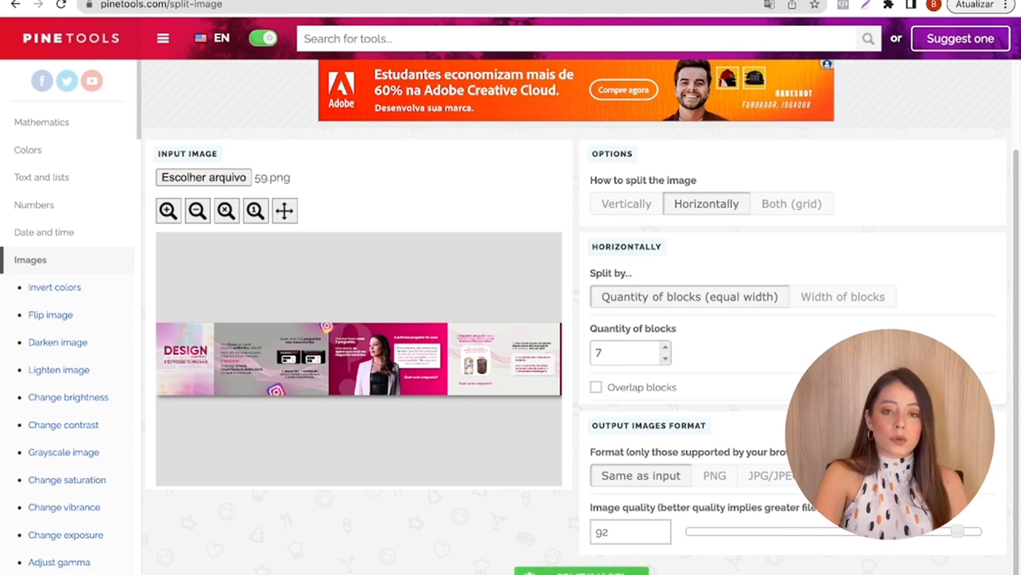
left_click(722, 477)
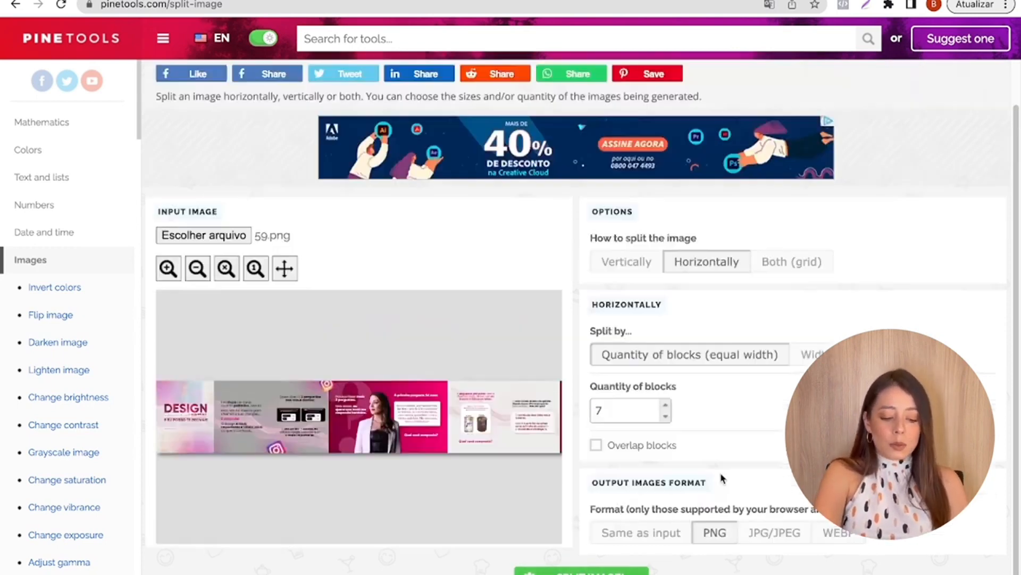
left_click(548, 568)
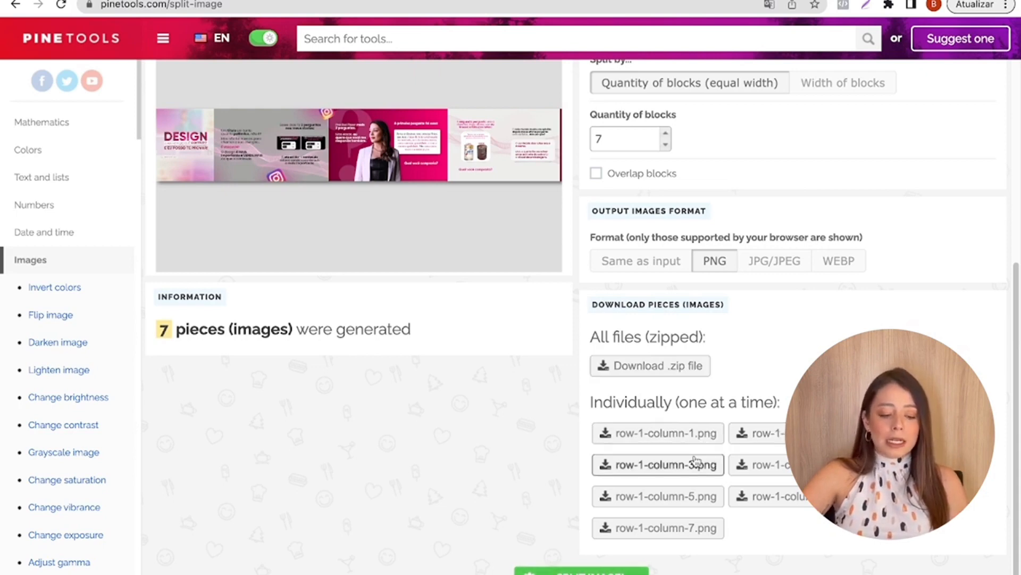
- Download all split pieces as a zip file and open the "PineTools.com_files 20" folder in Finder
left_click(685, 366)
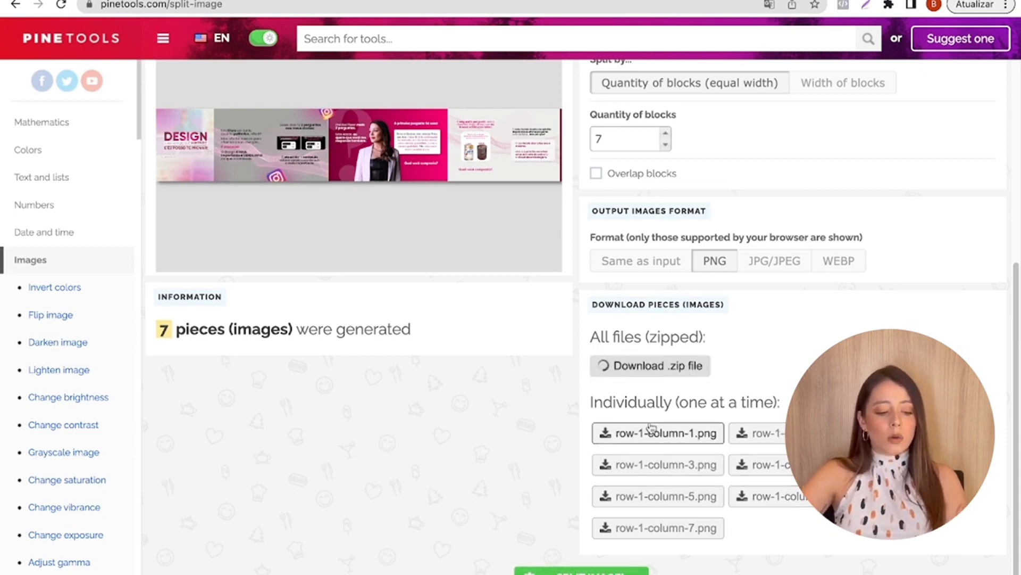
left_click(79, 571)
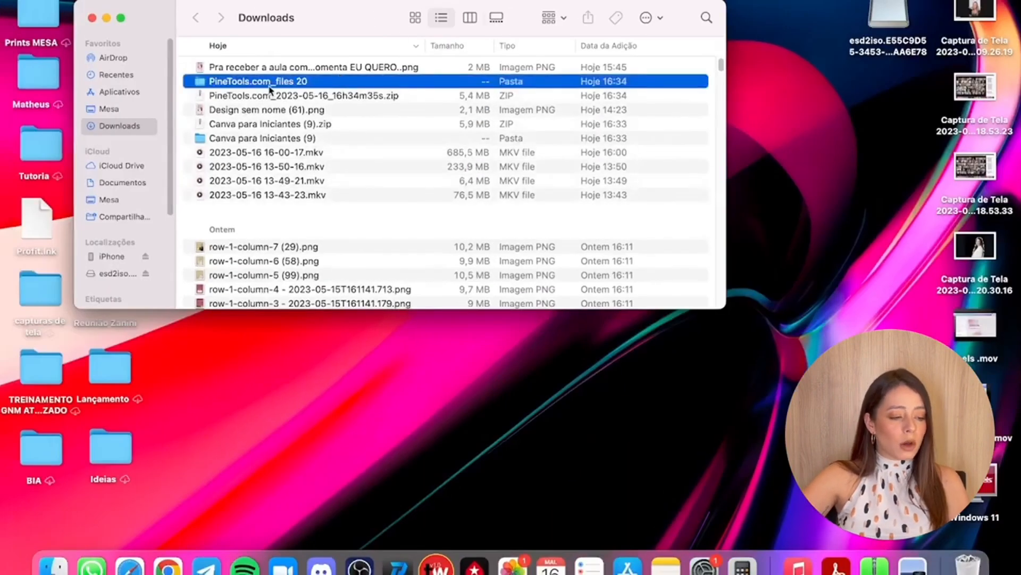
double_click(271, 84)
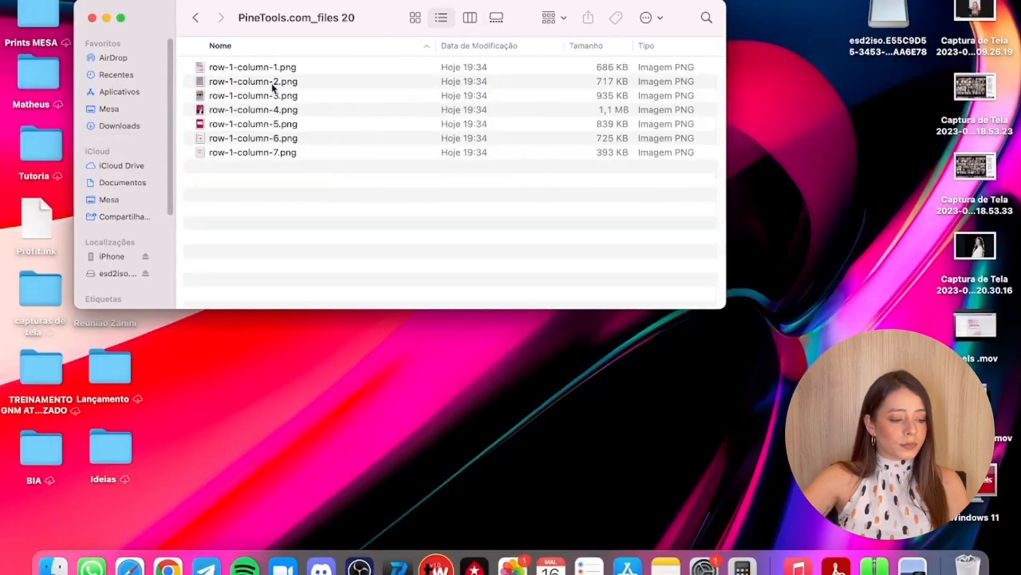
- Preview the split PNG pieces from row-1-column-1.png through row-1-column-7.png to check how the slides were cut
double_click(244, 68)
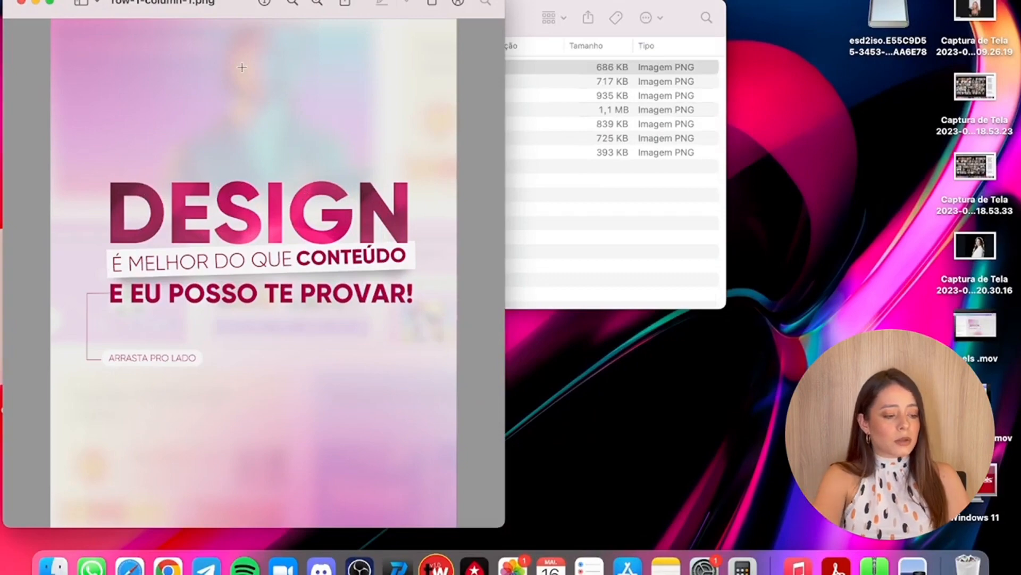
left_click(579, 68)
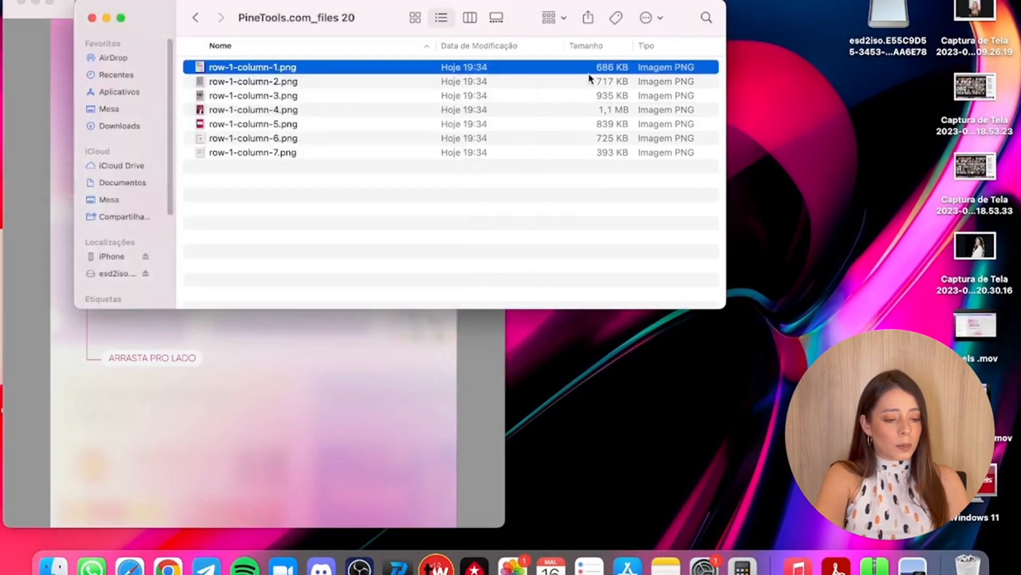
double_click(589, 81)
left_click(588, 82)
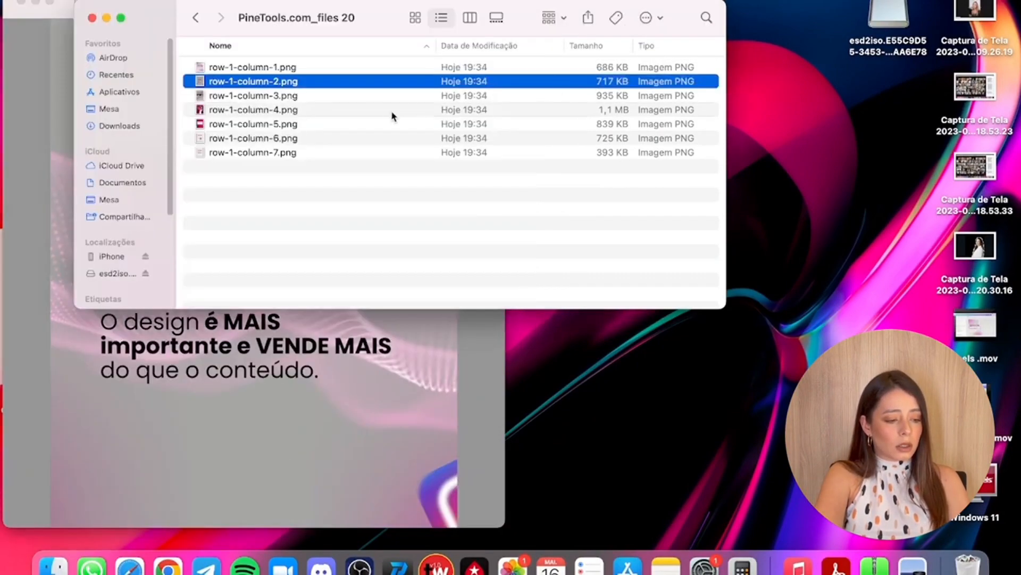
double_click(373, 109)
left_click(600, 148)
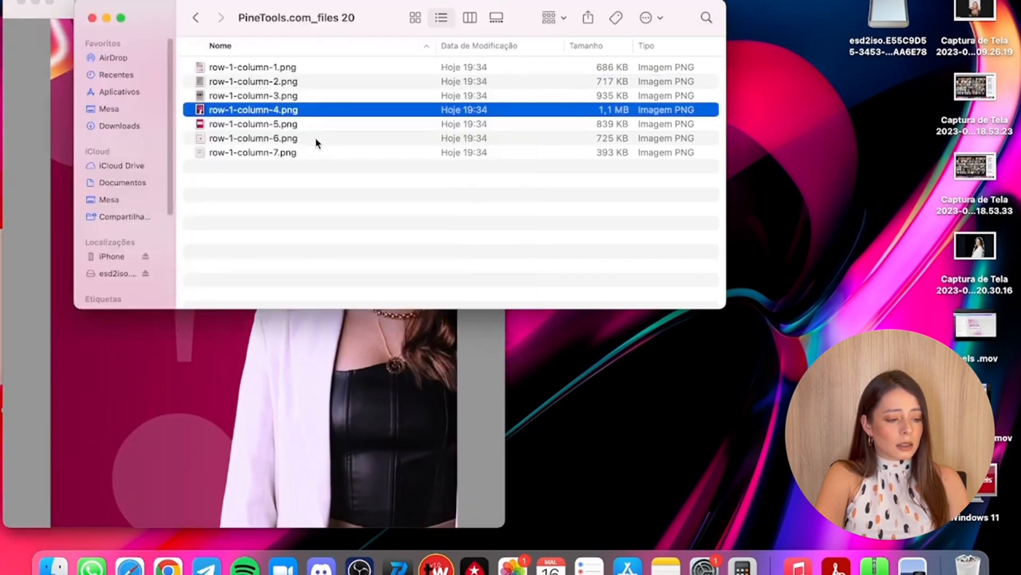
double_click(313, 125)
left_click(575, 177)
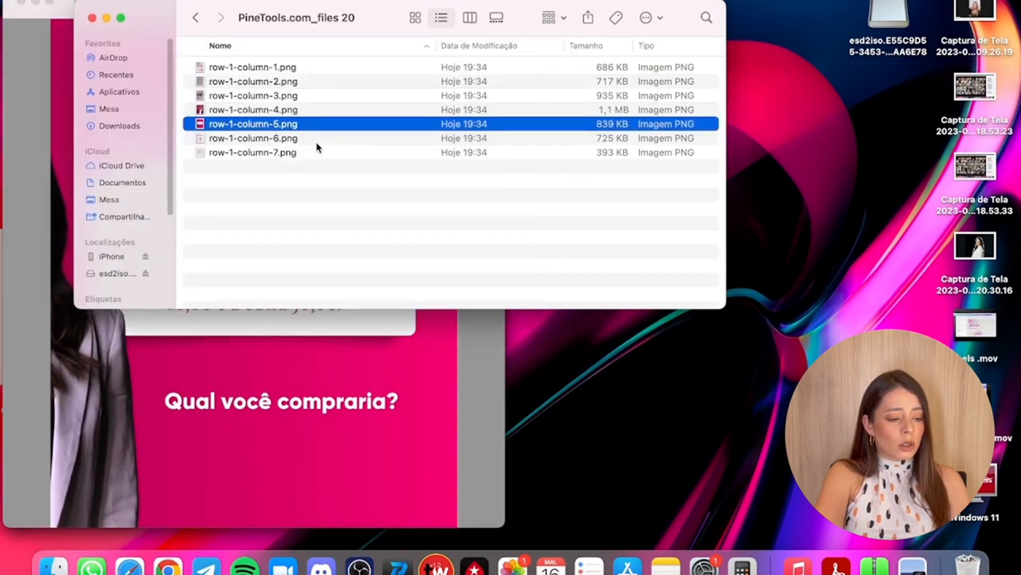
double_click(316, 141)
left_click(517, 140)
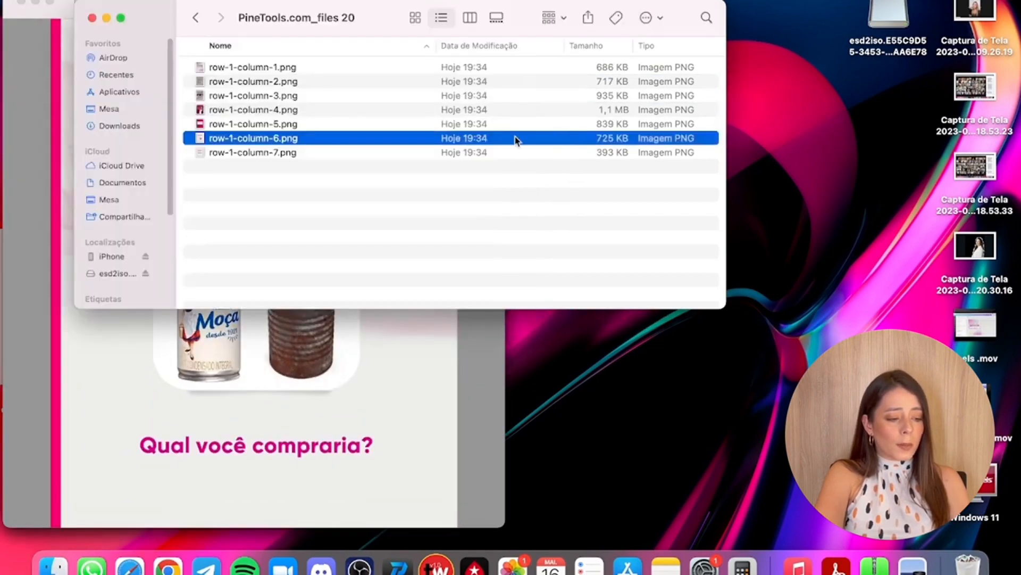
double_click(309, 152)
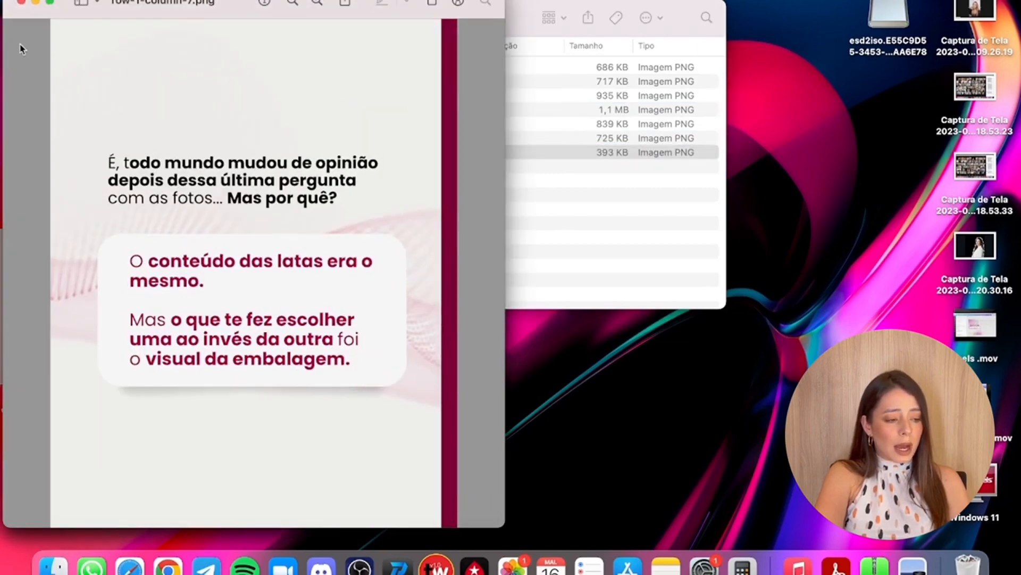
- Return to PineTools in the browser and replace the input image with 60.png from the "Canva para Iniciantes (9)" folder
left_click(168, 566)
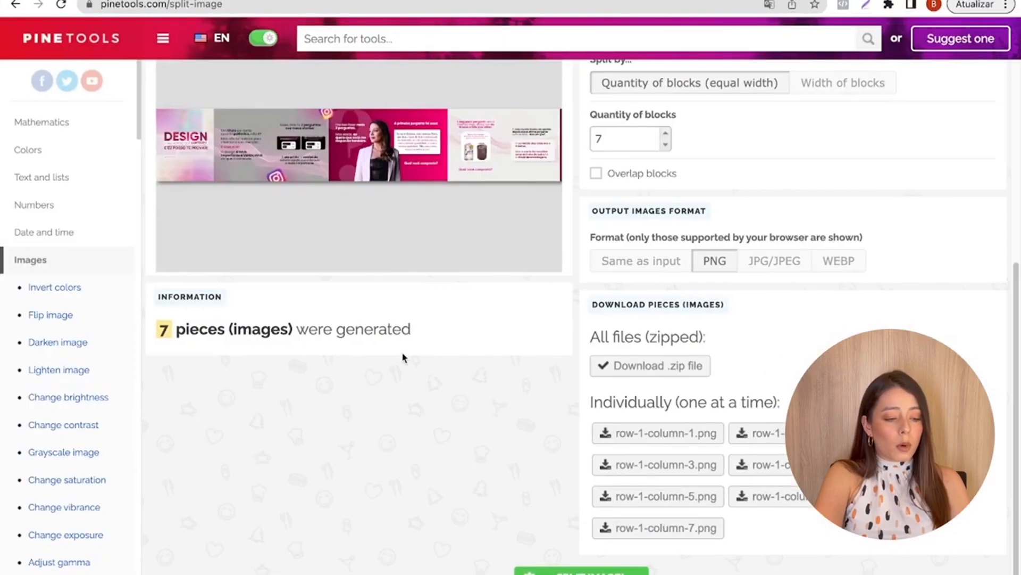
scroll(415, 341, "up", 5)
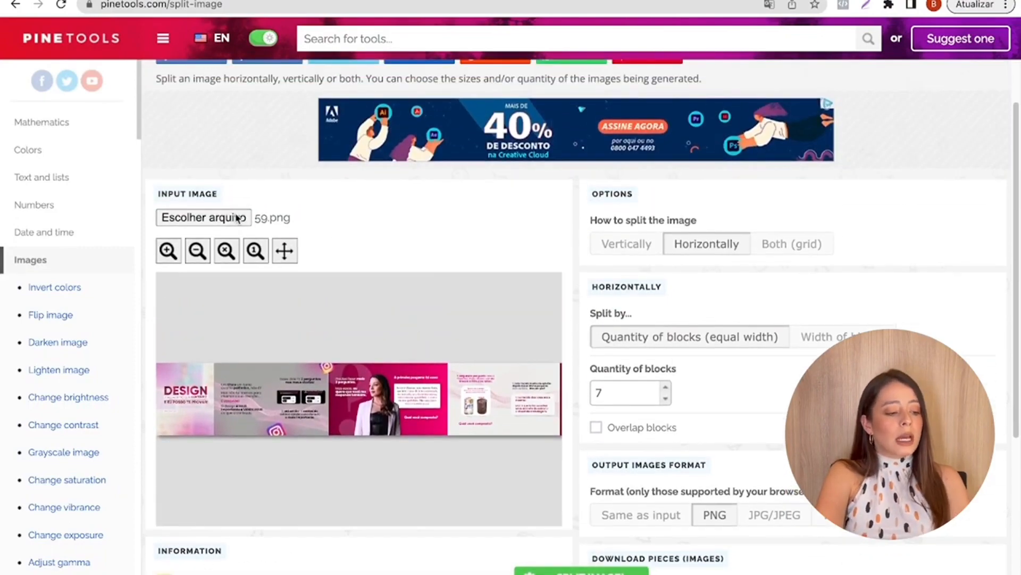
left_click(238, 219)
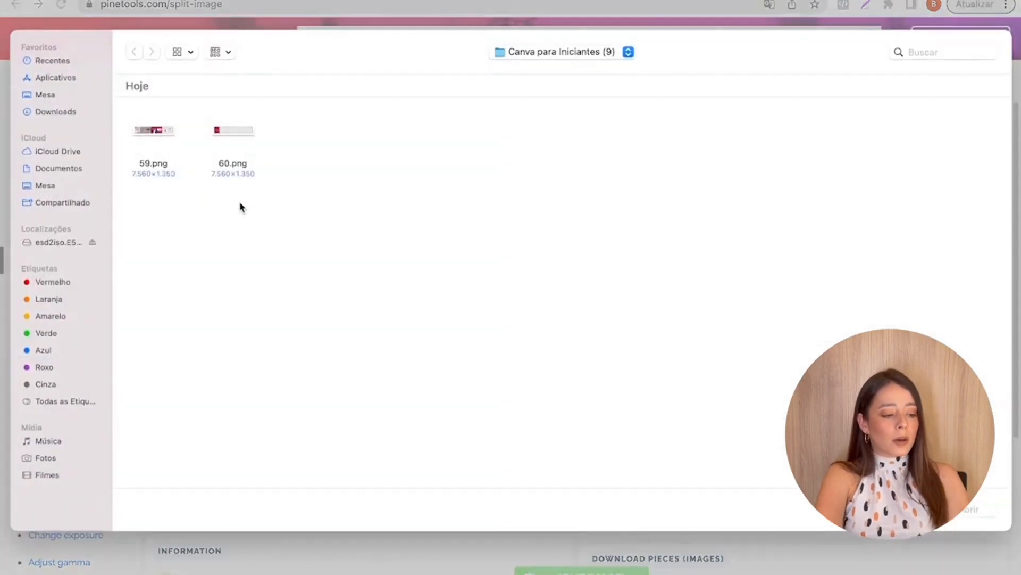
double_click(242, 130)
scroll(262, 363, "down", 1)
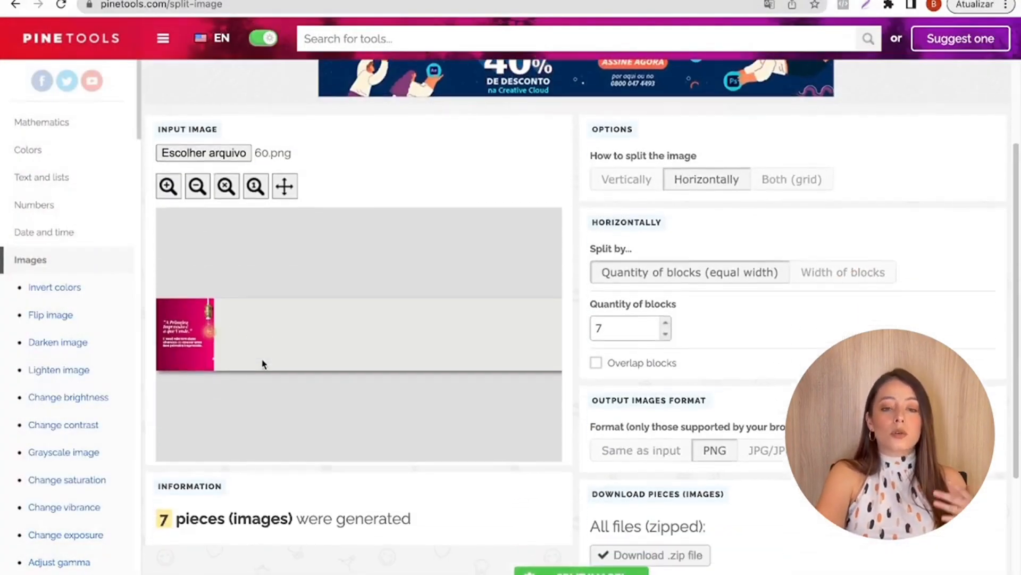
scroll(262, 364, "down", 1)
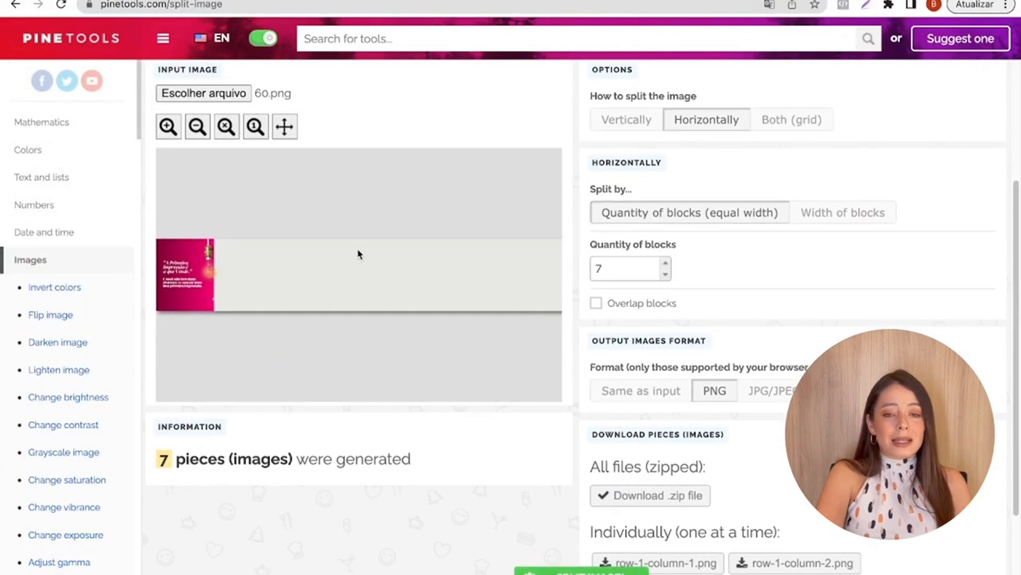
- Split 60.png horizontally into 7 blocks of equal width in PNG format and download only the row-1-column-1.png piece
left_click(615, 264)
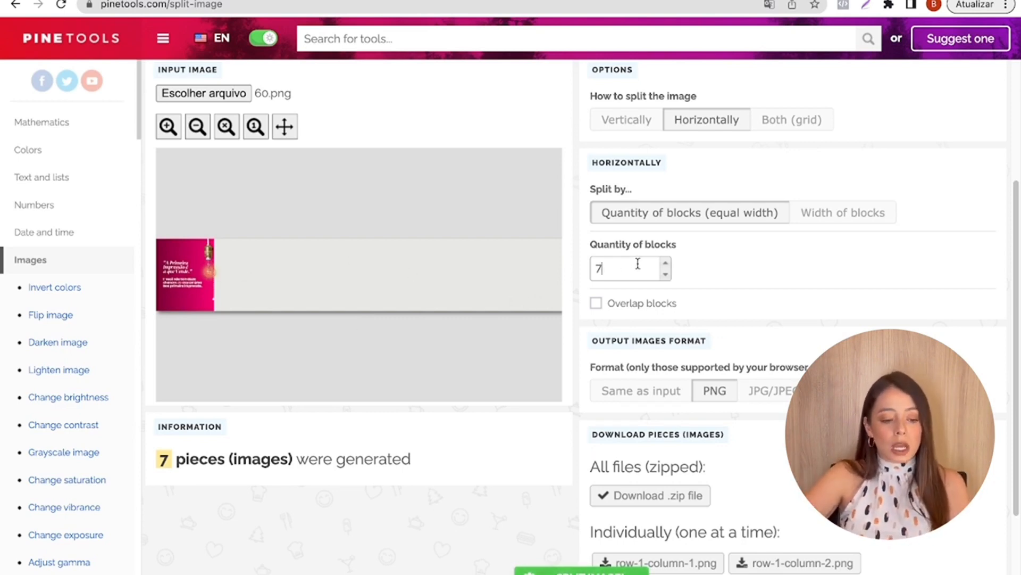
scroll(767, 237, "down", 3)
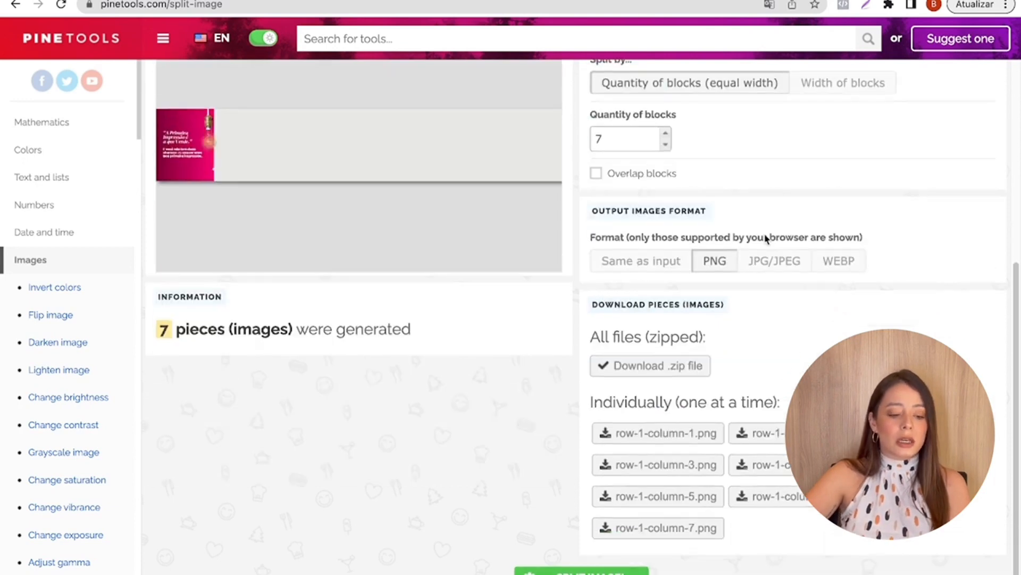
scroll(765, 238, "up", 6)
scroll(681, 290, "down", 3)
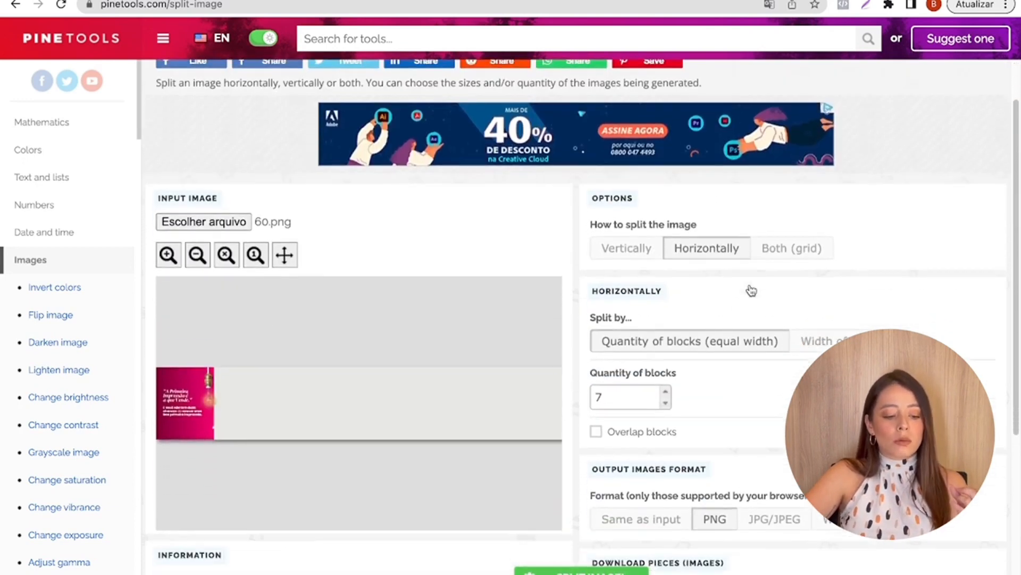
scroll(671, 301, "down", 3)
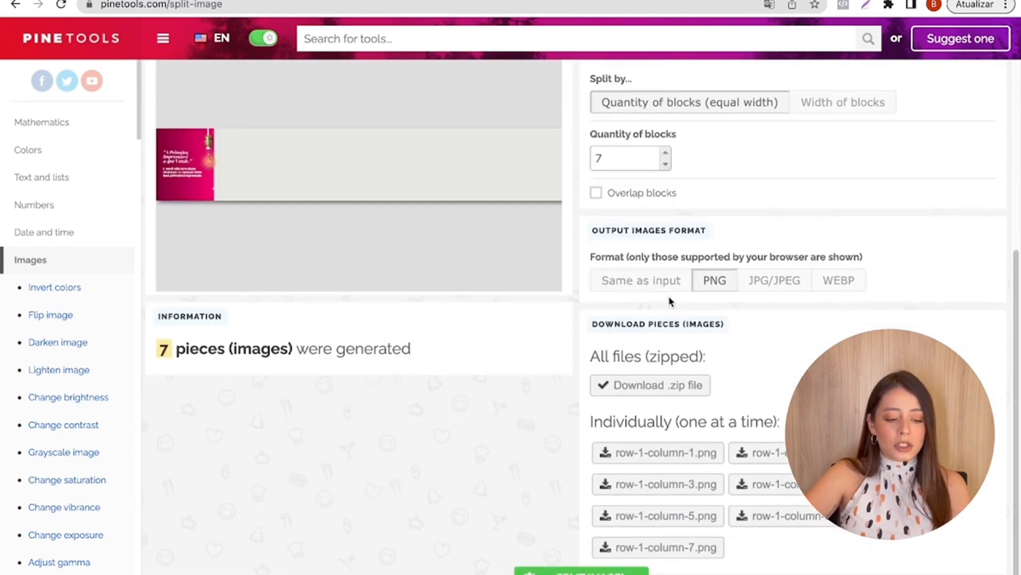
scroll(713, 298, "down", 1)
left_click(564, 572)
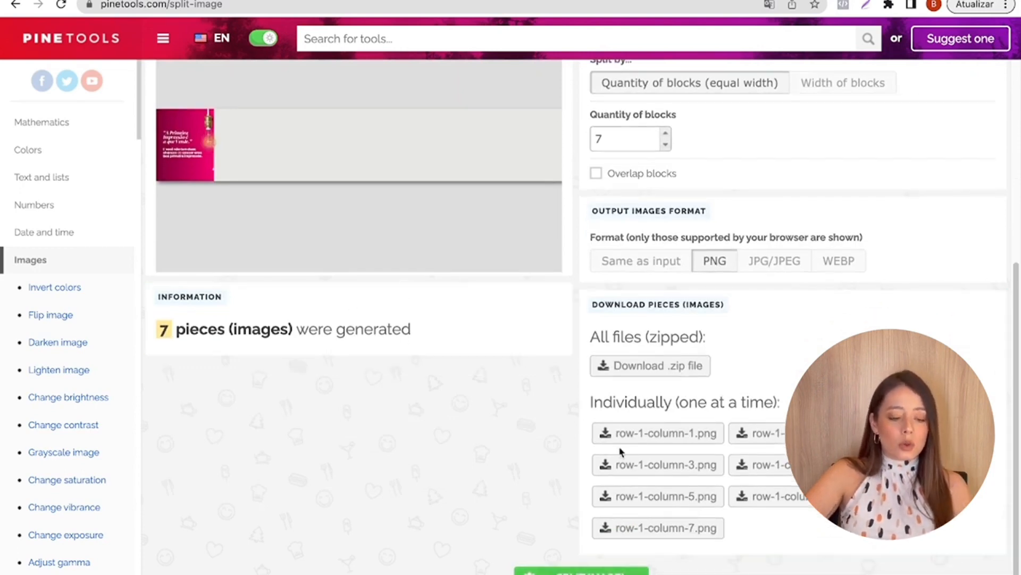
left_click(676, 437)
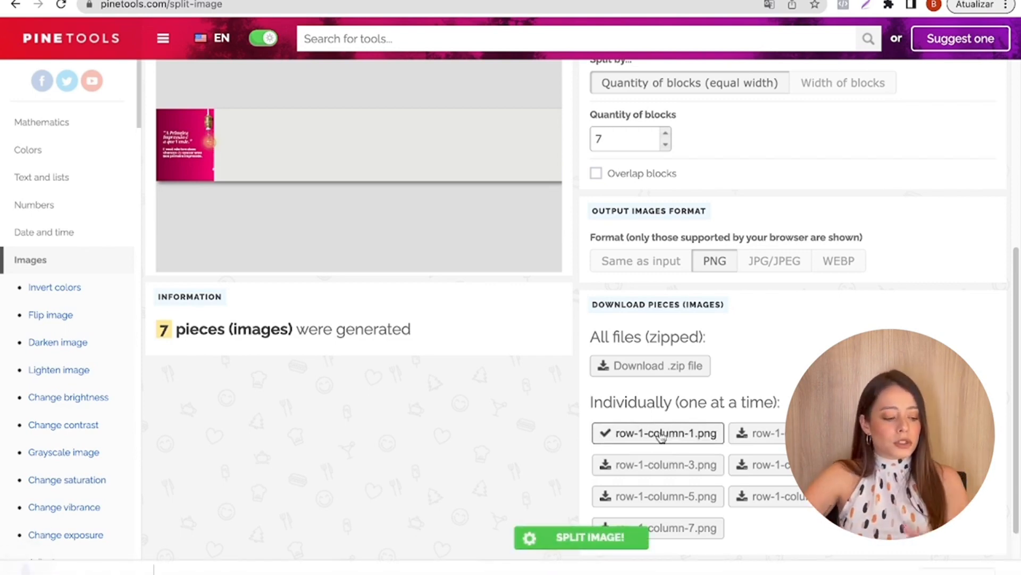